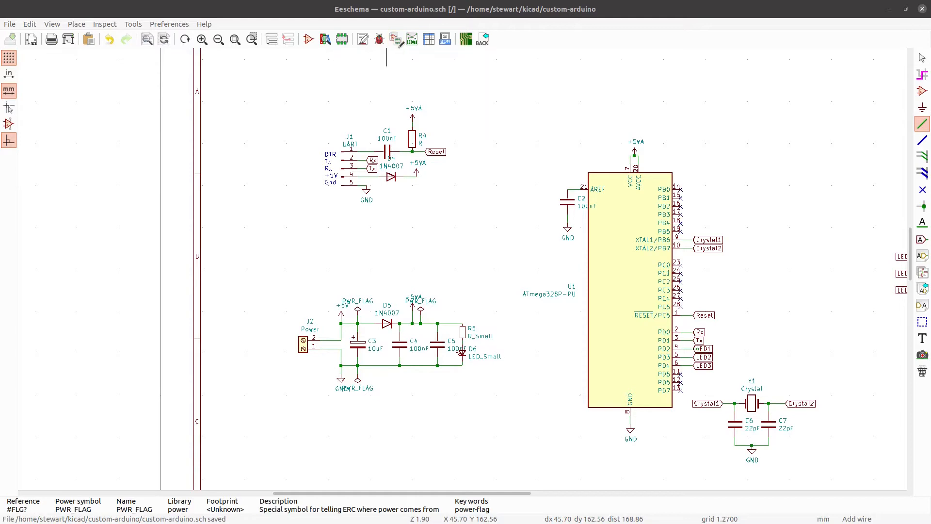
Open the footprint assignment tool, dismiss the load error and select capacitor C1 in the symbol list.
left_click(397, 43)
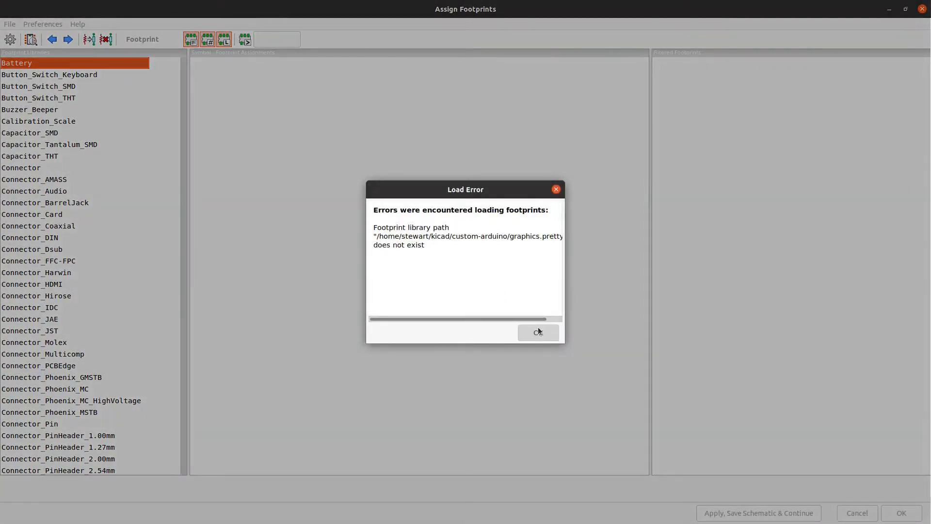
left_click(537, 331)
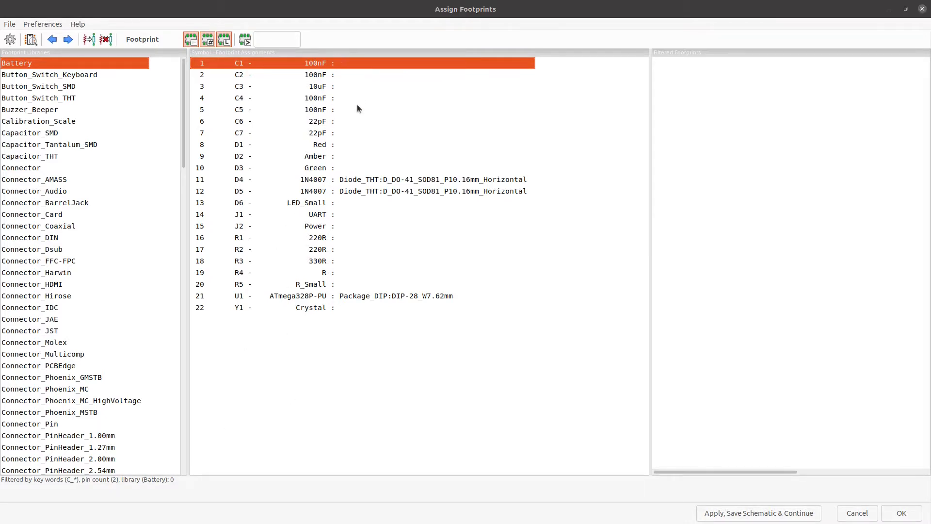
left_click(419, 181)
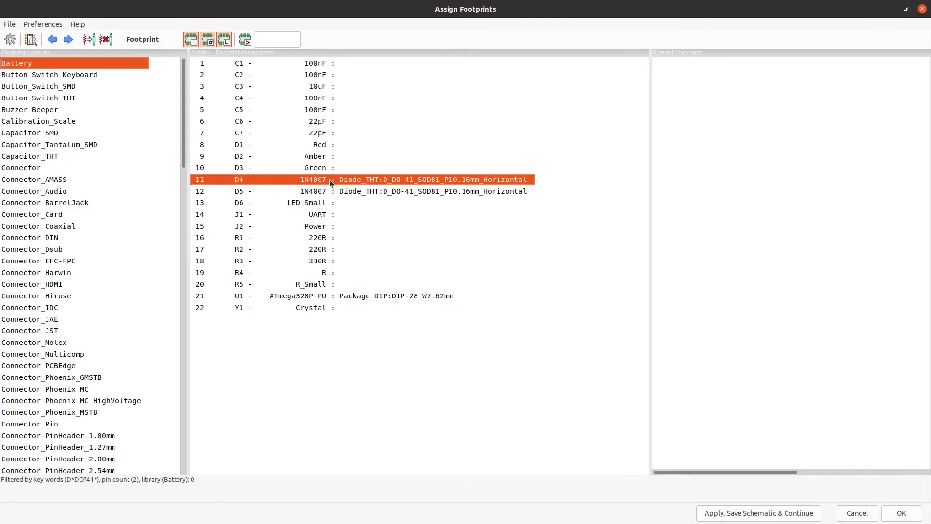
key("Home")
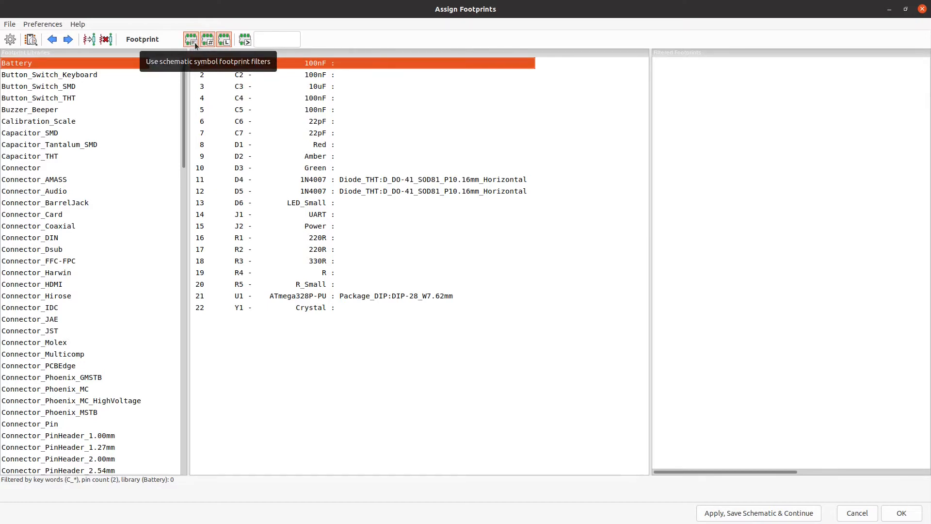
Turn off filtering by library, keeping the symbol and pin-count filters, and look through the footprints offered for C1.
left_click(227, 43)
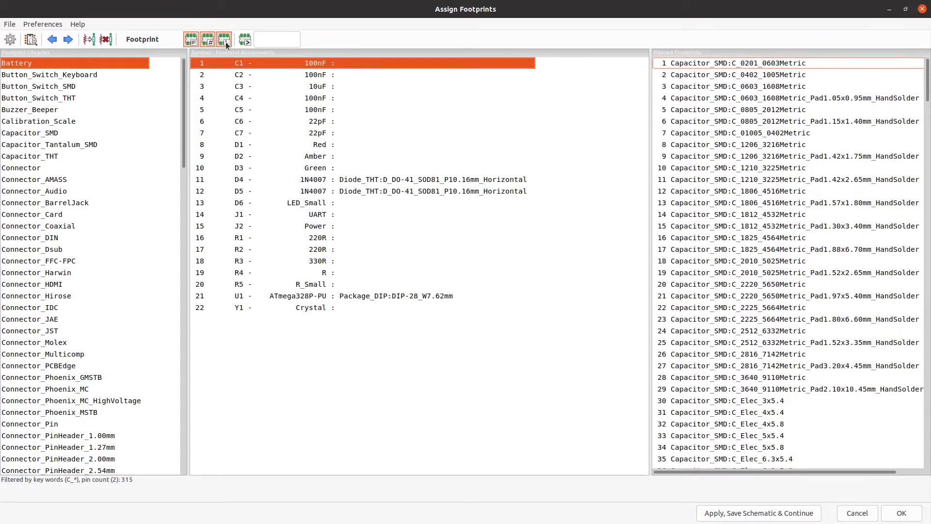
left_click(226, 44)
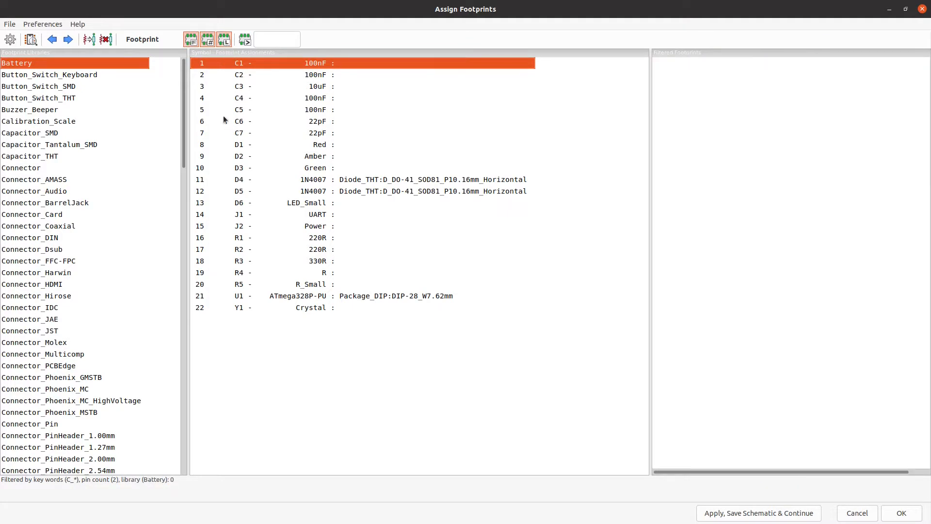
left_click(223, 43)
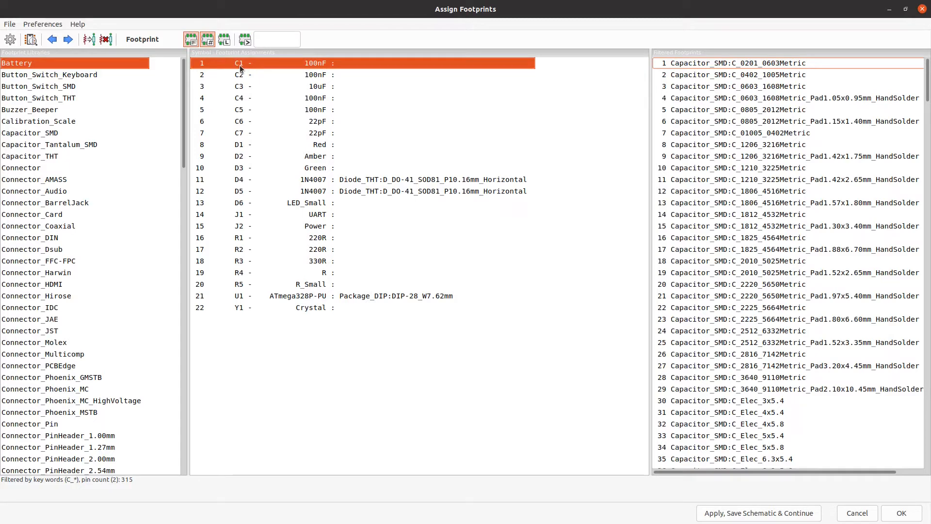
scroll(756, 339, "down", 11)
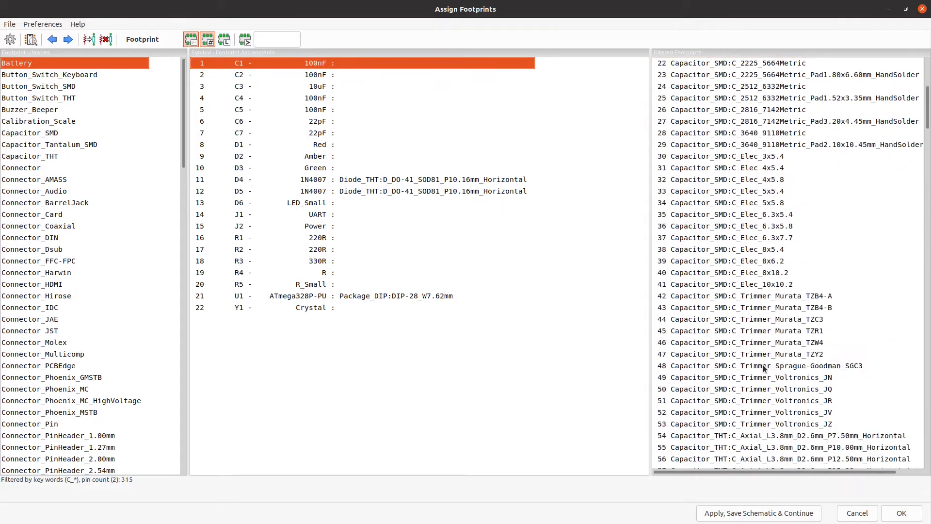
scroll(754, 358, "down", 9)
scroll(749, 358, "up", 14)
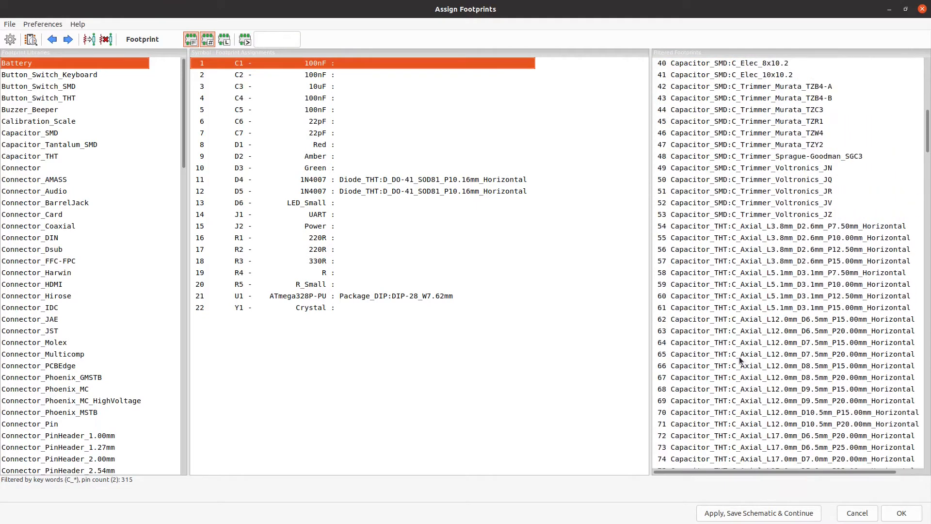
scroll(735, 339, "up", 5)
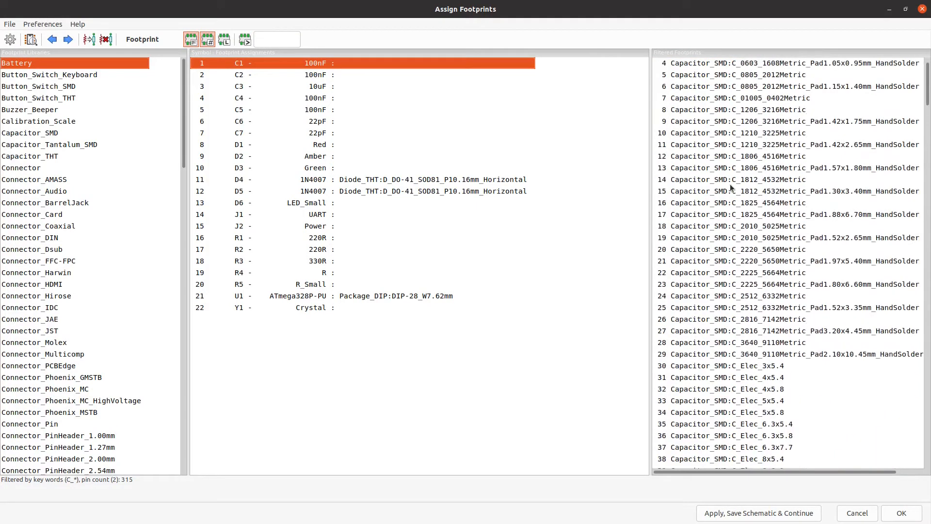
Try filtering footprints by library instead of symbol filters, browsing Button_Switch_Keyboard and Capacitor_THT, and restore the previous filters.
left_click(196, 43)
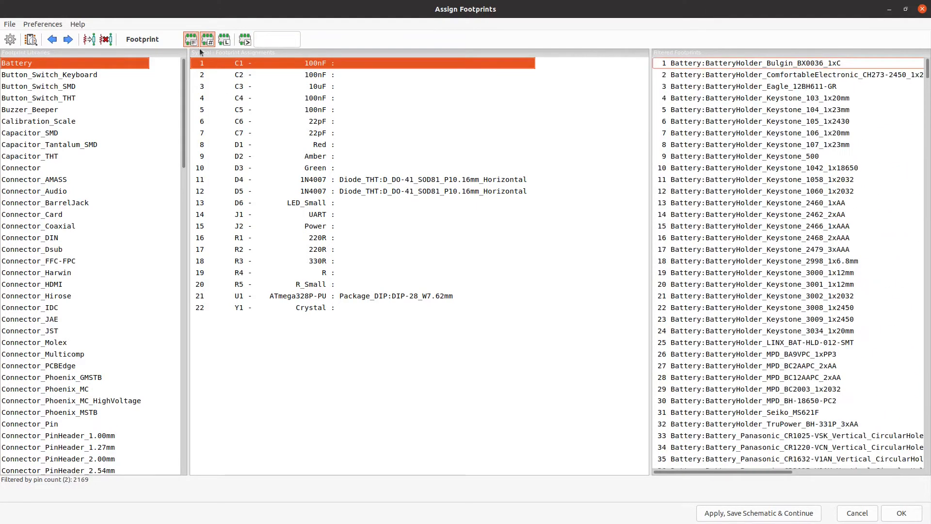
left_click(223, 42)
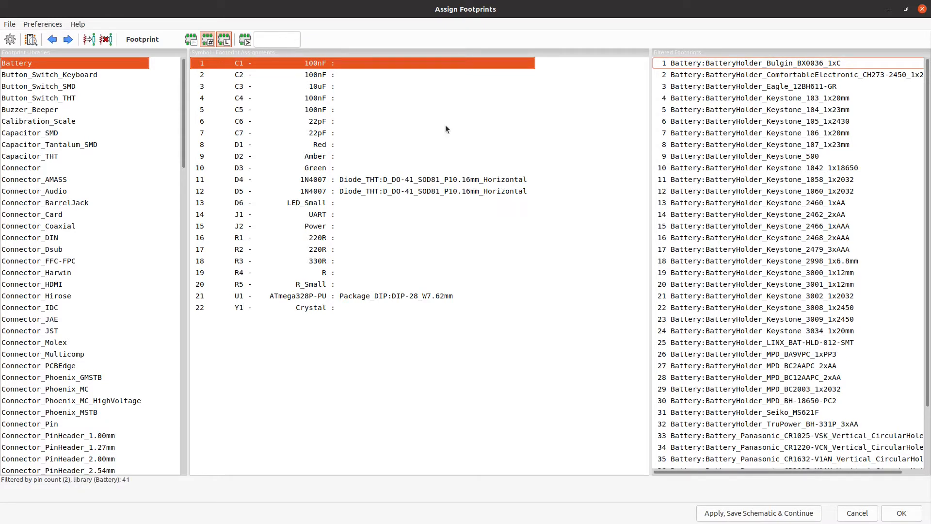
left_click(24, 78)
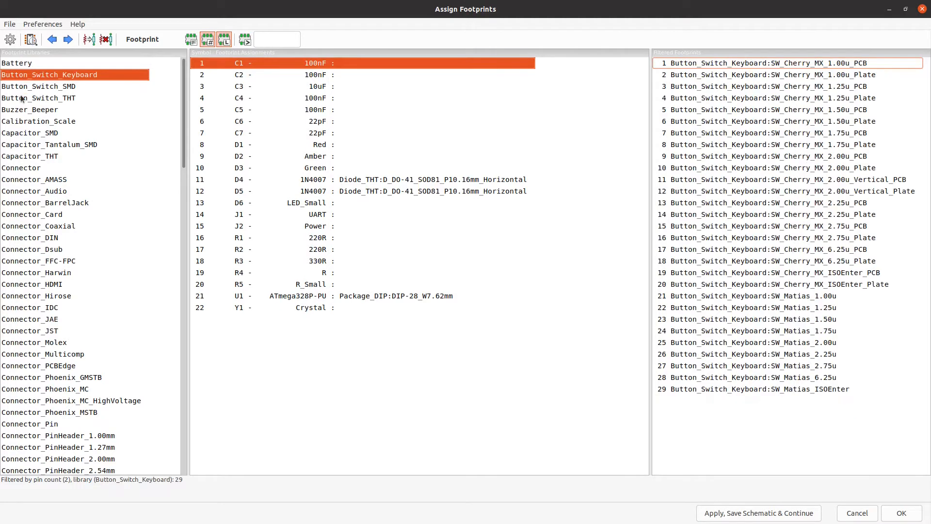
left_click(31, 156)
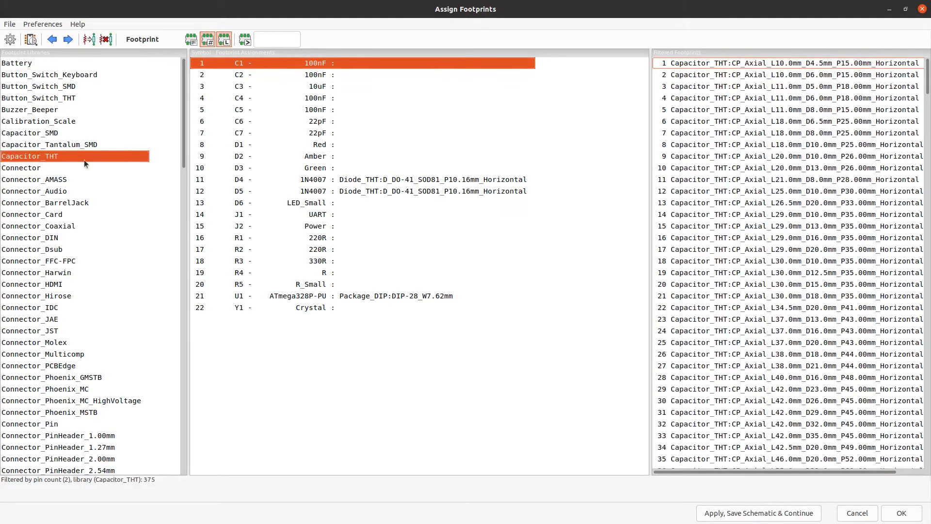
scroll(735, 173, "down", 7)
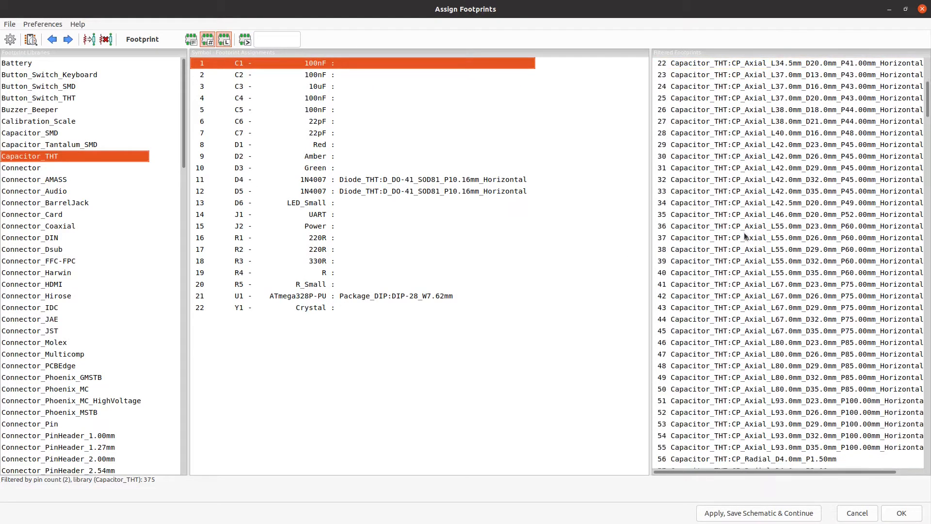
scroll(743, 232, "up", 7)
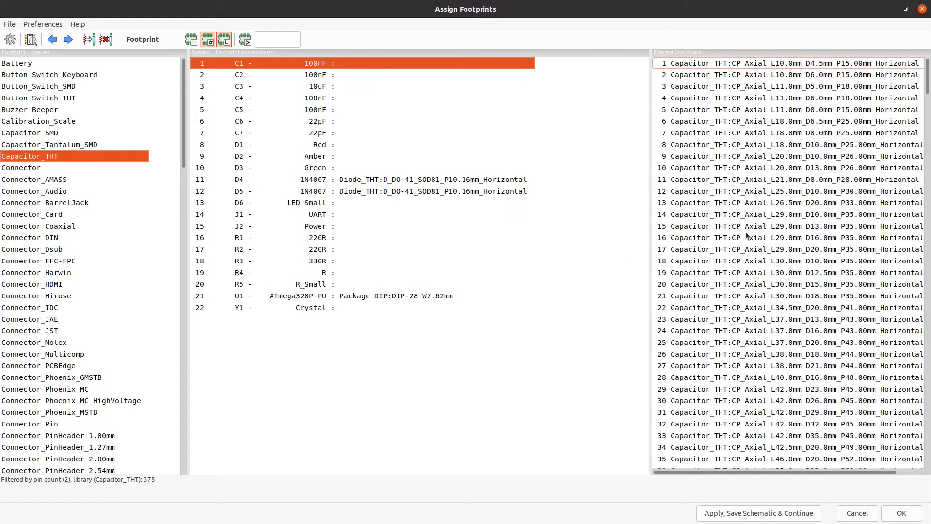
left_click(33, 64)
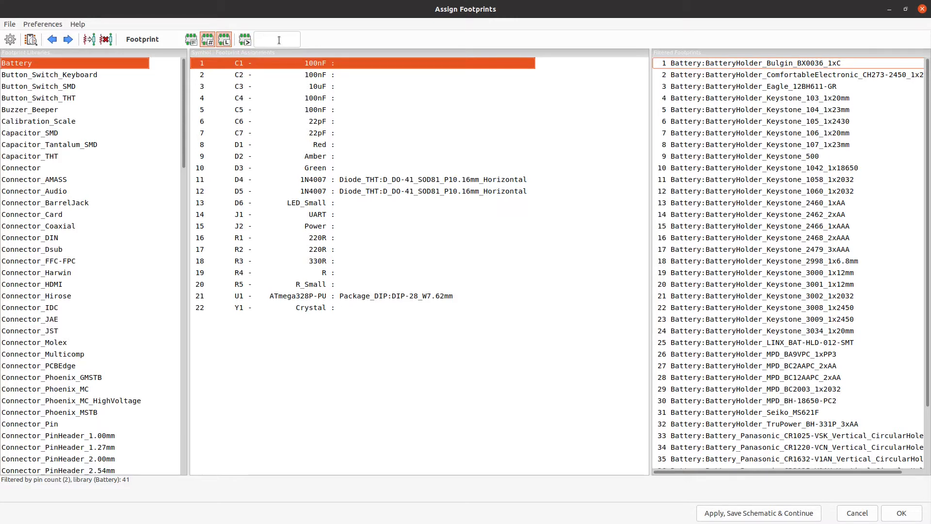
left_click(224, 39)
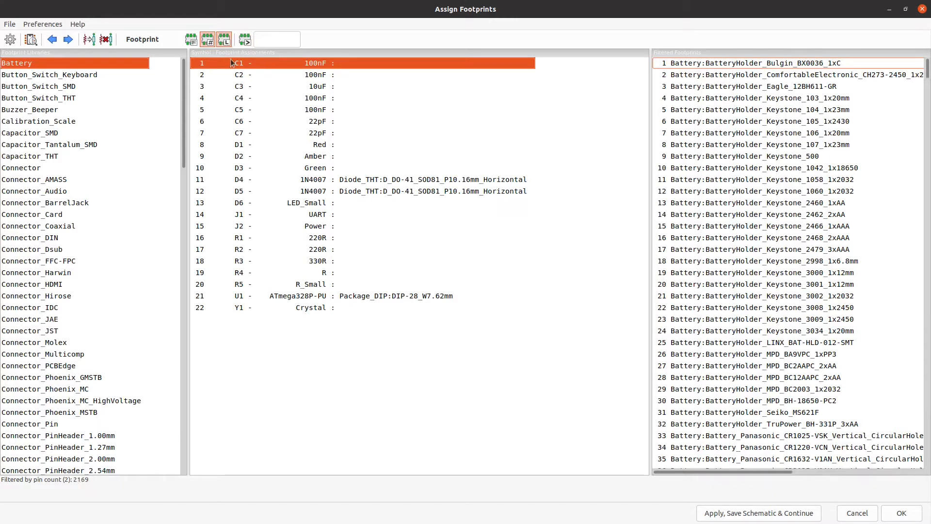
left_click(191, 39)
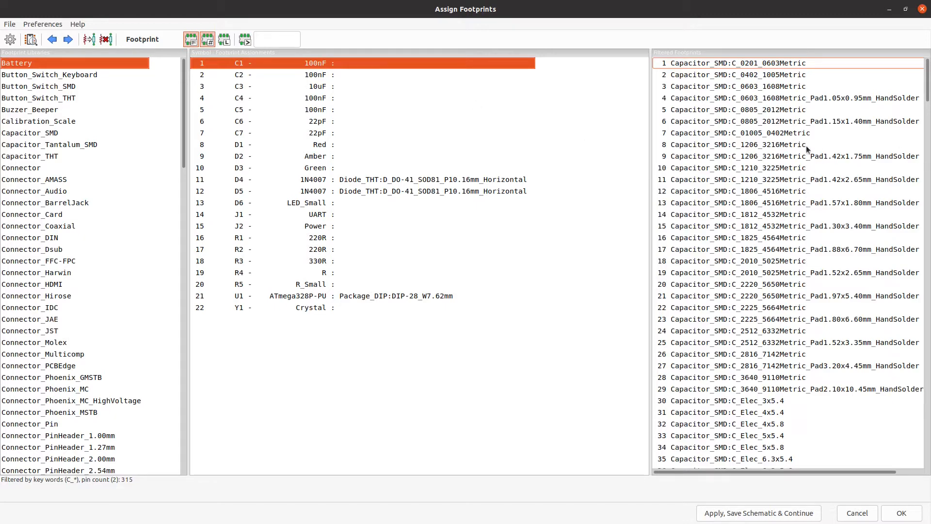
Assign the footprint Capacitor_THT:C_Disc_D5.0mm_W2.5mm_P2.50mm to capacitor C1.
scroll(777, 152, "down", 3)
scroll(776, 151, "down", 16)
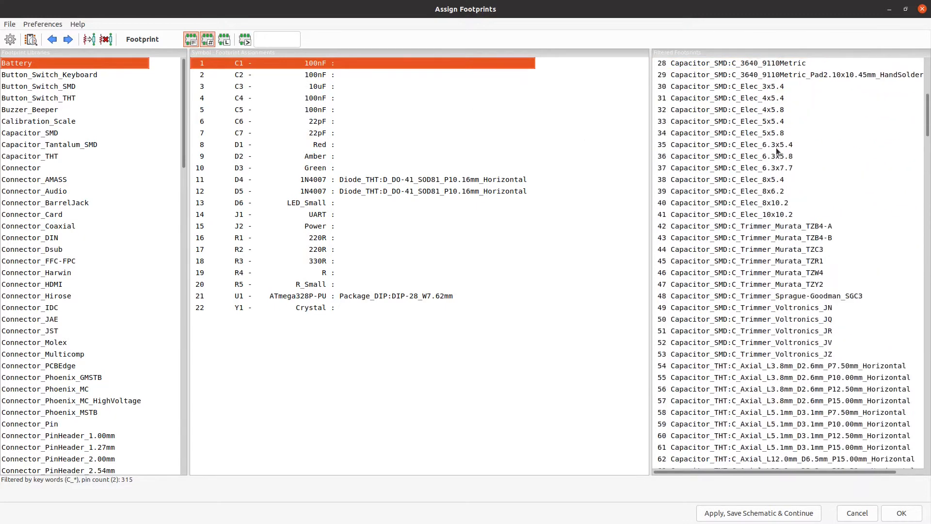
scroll(774, 140, "down", 5)
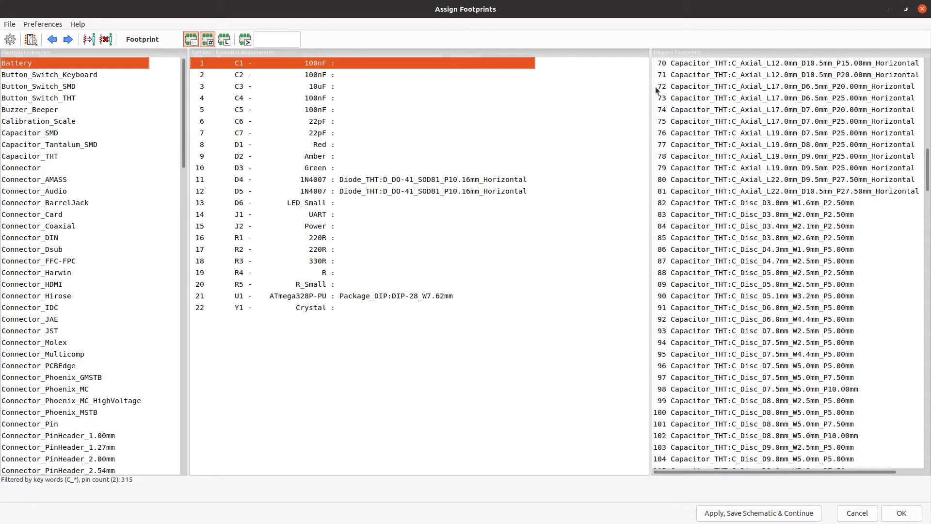
scroll(703, 121, "up", 8)
scroll(706, 137, "up", 4)
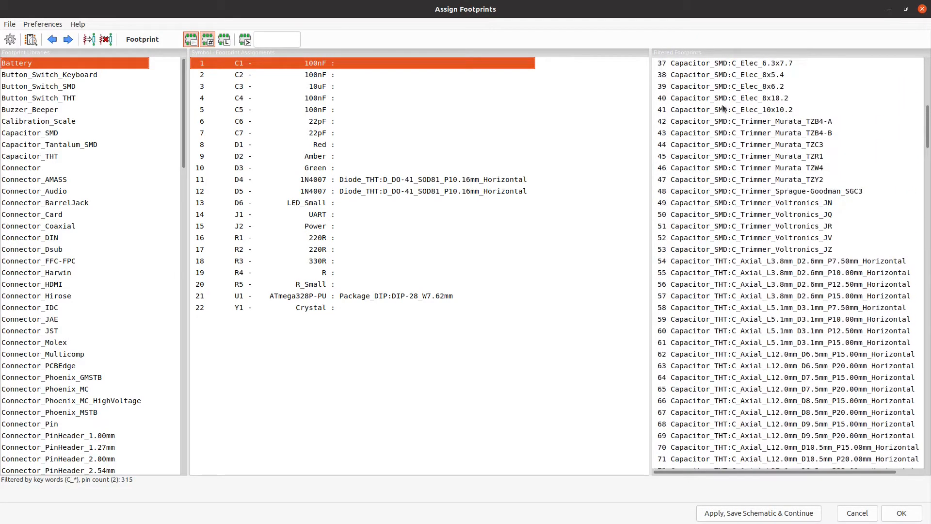
scroll(705, 173, "down", 5)
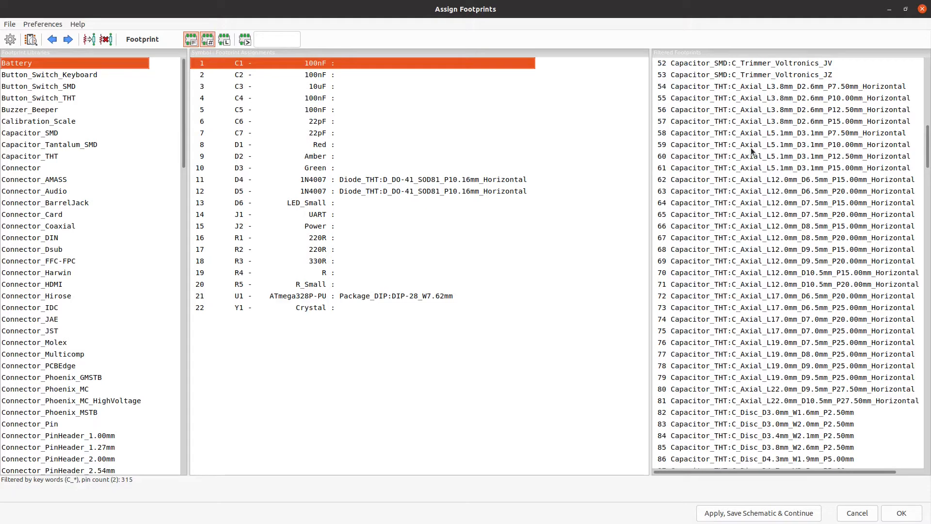
scroll(750, 147, "down", 8)
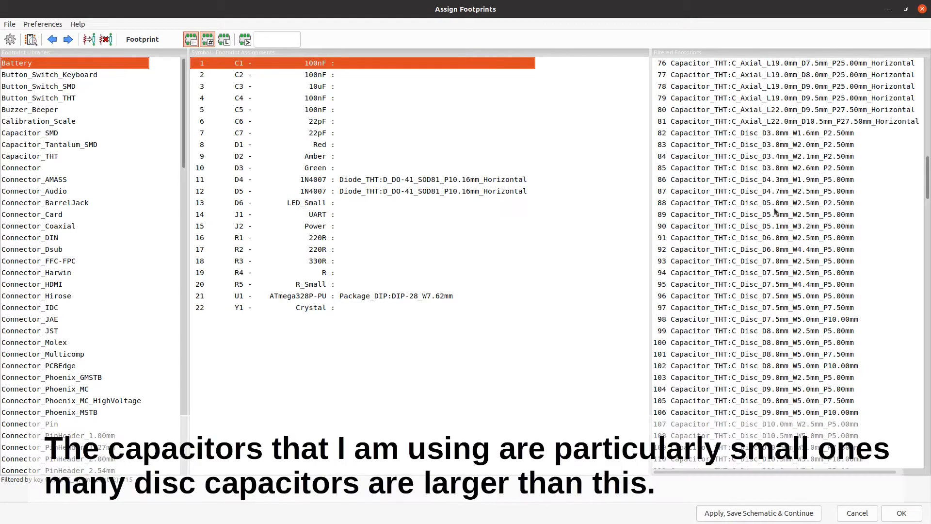
left_click(835, 202)
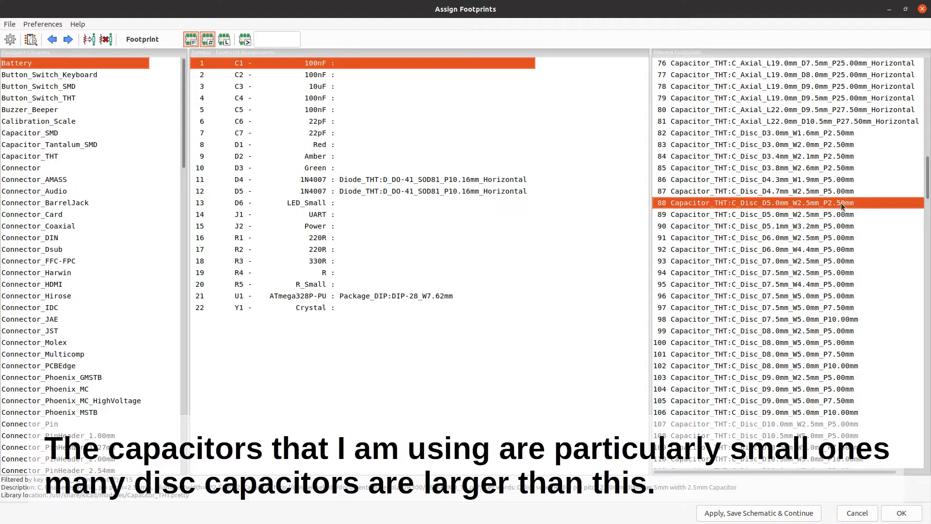
double_click(775, 203)
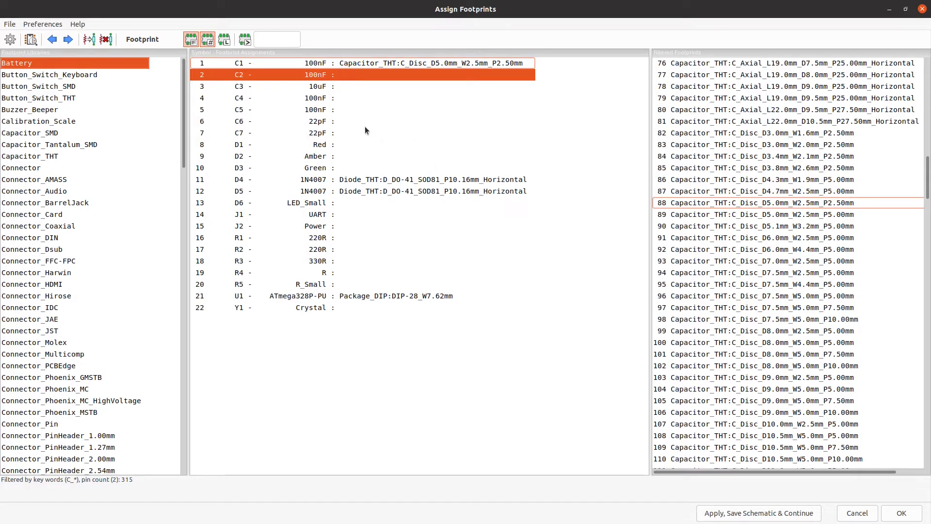
Assign Capacitor_THT:C_Disc_D5.0mm_W2.5mm_P2.50mm to the 100nF capacitors C2, C4 and C5 together.
left_click(342, 101, "ctrl")
left_click(342, 112, "ctrl")
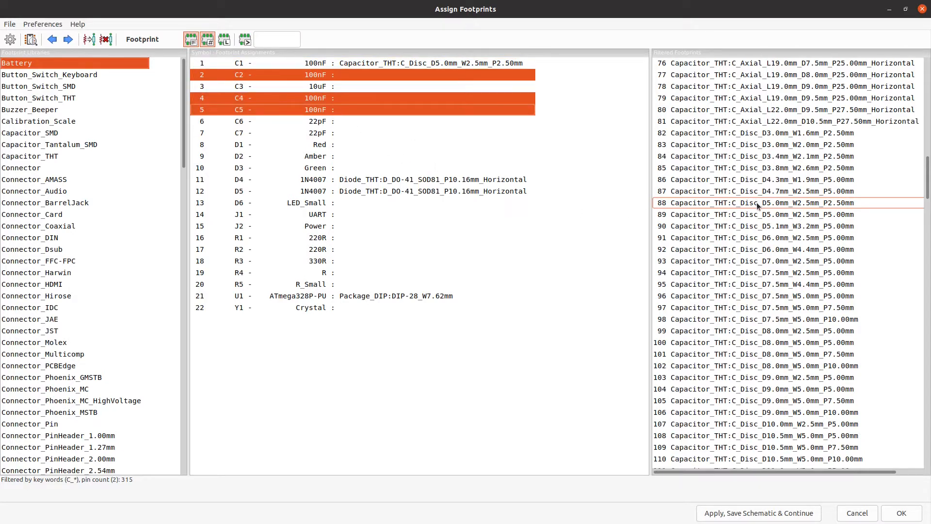
double_click(718, 203)
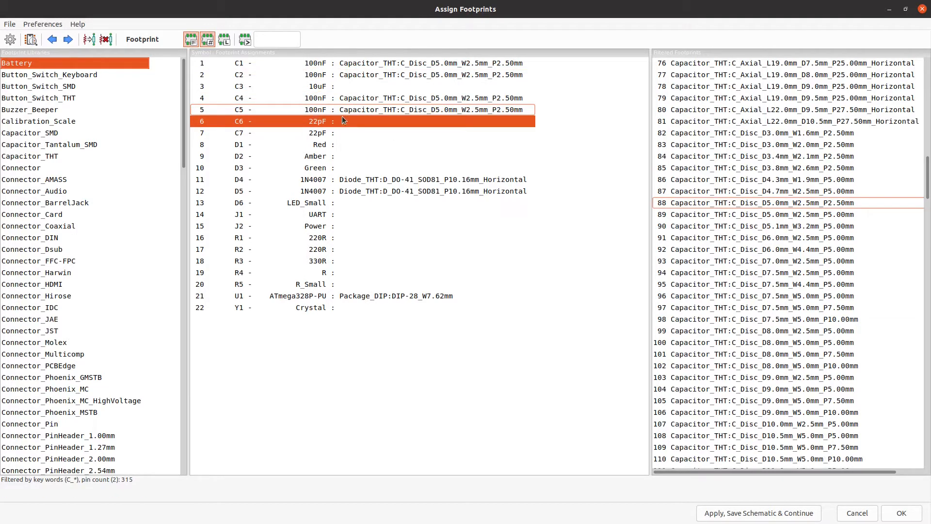
Copy the footprint association of C5 and paste it onto the 22pF capacitor C6.
left_click(355, 111)
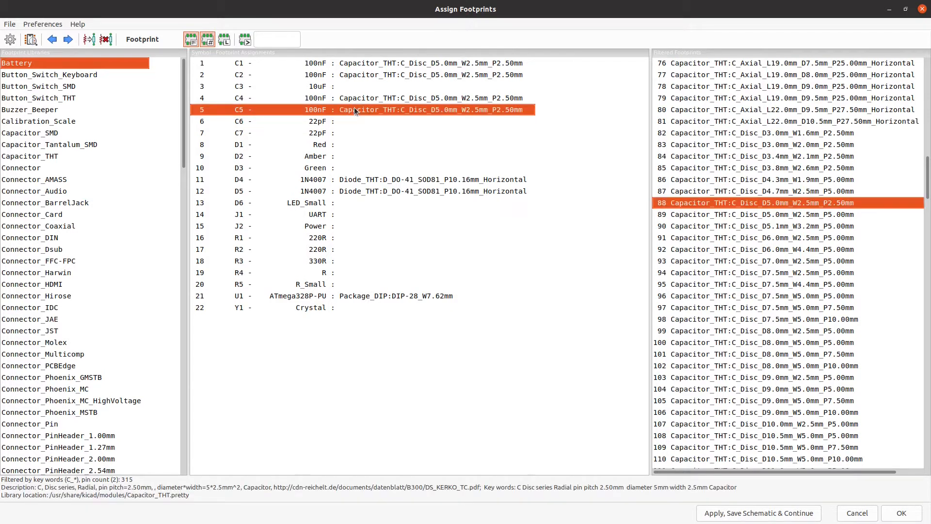
right_click(354, 111)
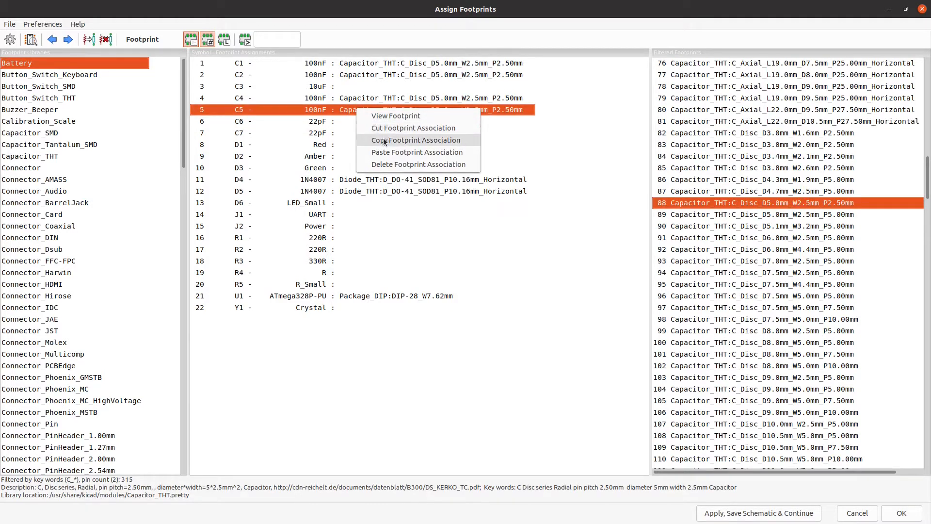
left_click(384, 141)
left_click(369, 122)
right_click(372, 125)
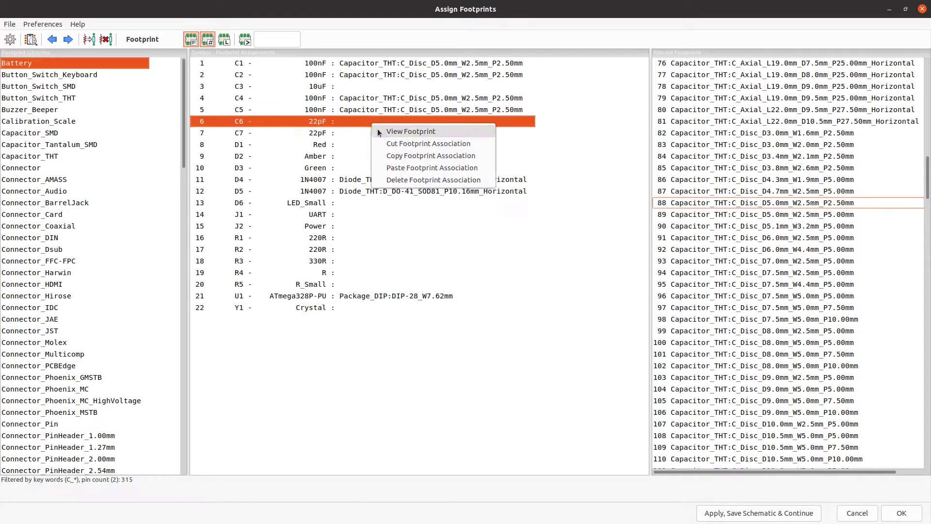
left_click(403, 168)
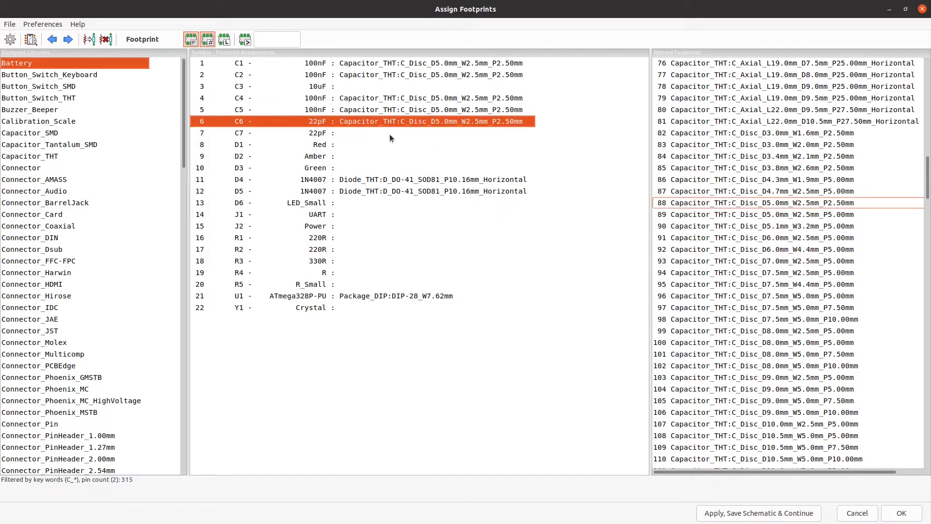
Copy the footprint association of C6 and paste it onto the 22pF capacitor C7.
right_click(387, 120)
left_click(410, 152)
left_click(382, 130)
right_click(382, 130)
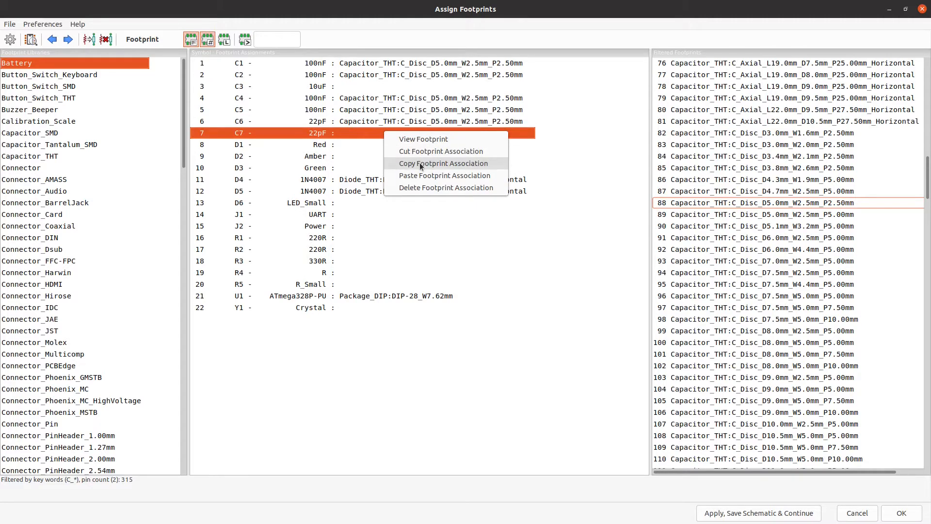
left_click(419, 175)
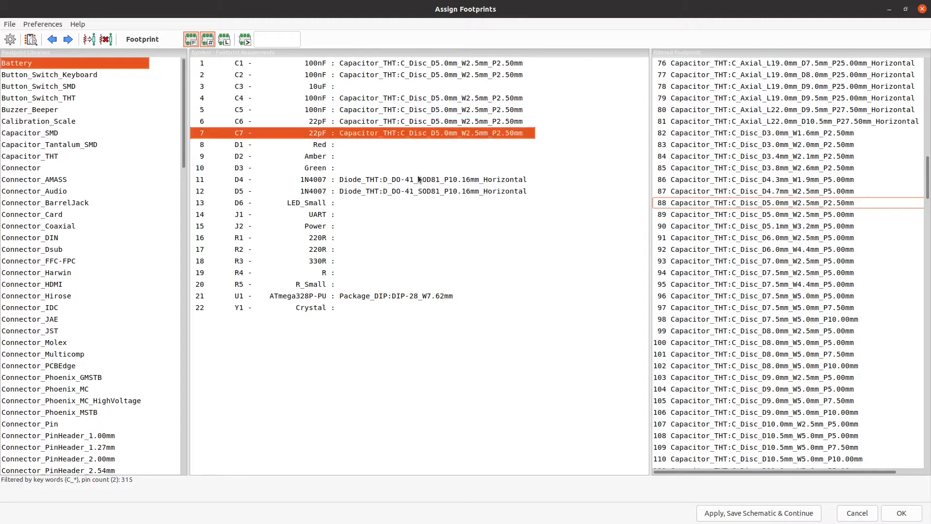
Pick Capacitor_THT:CP_Radial_D5.0mm_P2.50mm in the footprint list for the 10uF capacitor C3 and accept the footprint assignments.
left_click(323, 87)
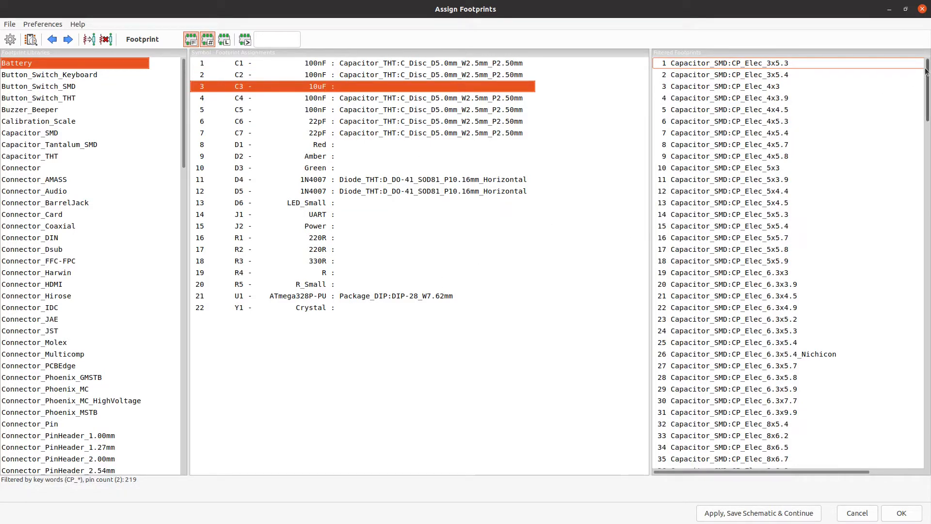
left_click_drag(927, 72, 929, 245)
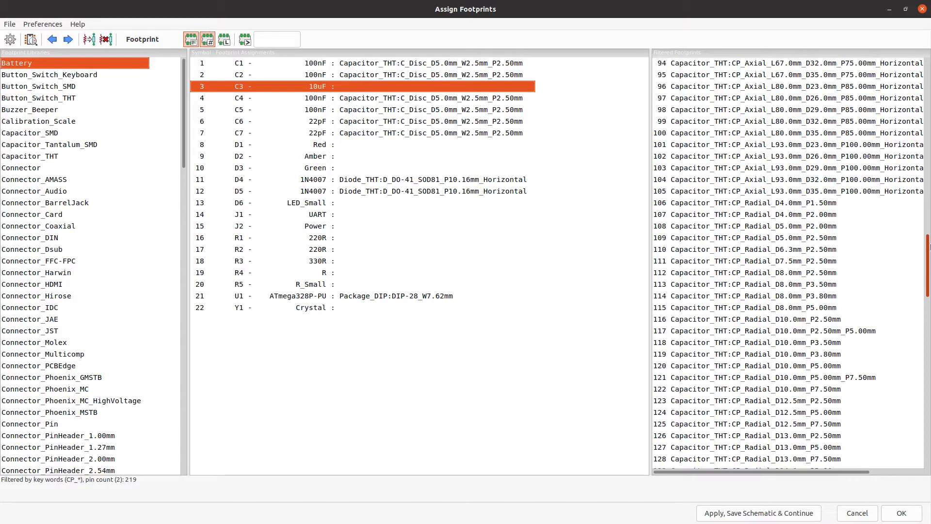
left_click(775, 238)
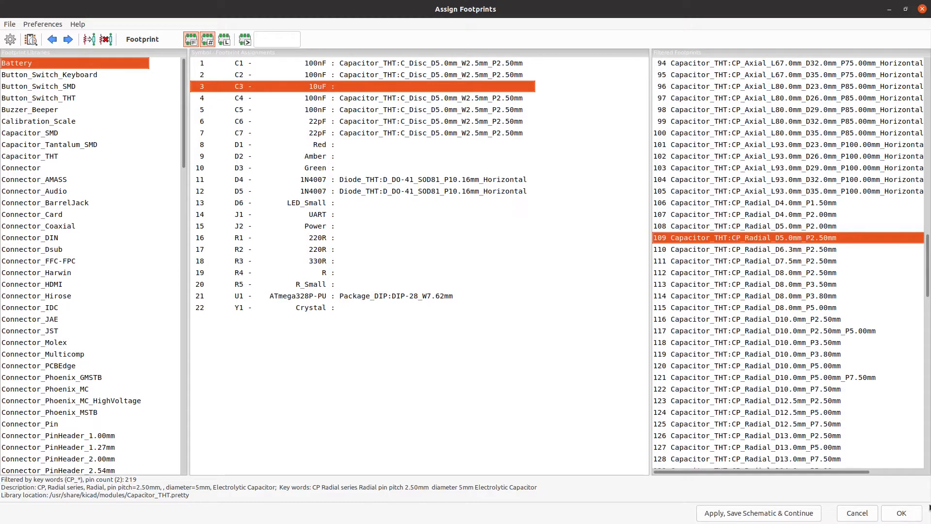
left_click(900, 513)
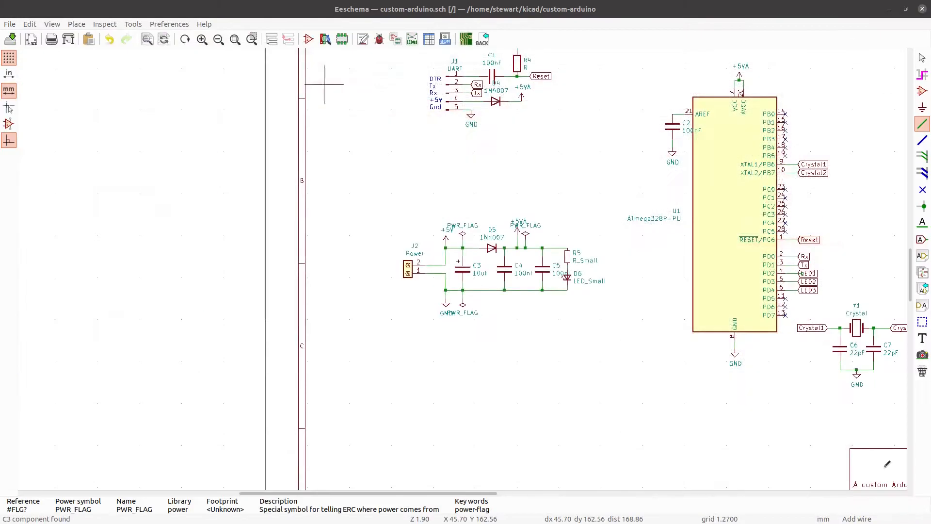
Reopen the footprint assignment, select the 10uF capacitor C3 and turn off filtering by library.
left_click(395, 40)
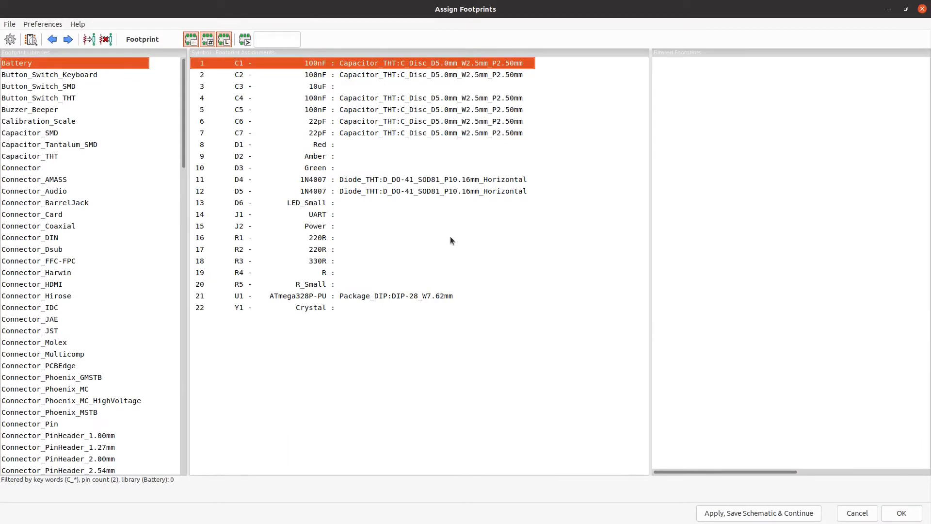
left_click(406, 86)
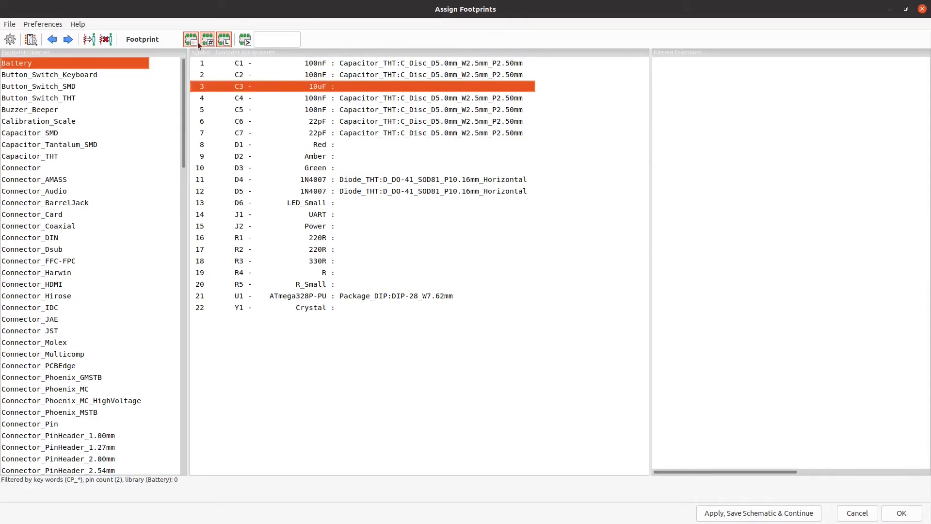
left_click(224, 39)
Assign the polarised radial footprint Capacitor_THT:CP_Radial_D5.0mm_P2.50mm to the 10uF capacitor C3.
scroll(759, 260, "down", 7)
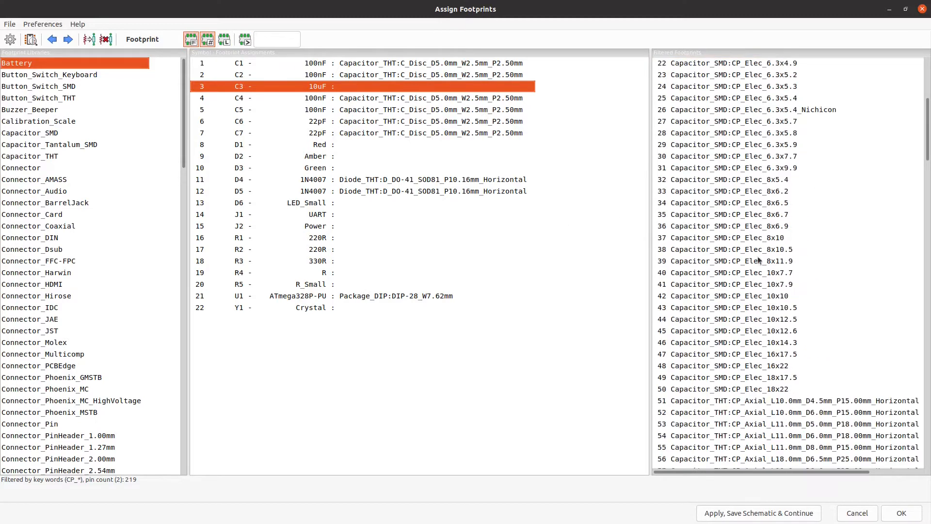
scroll(759, 260, "down", 13)
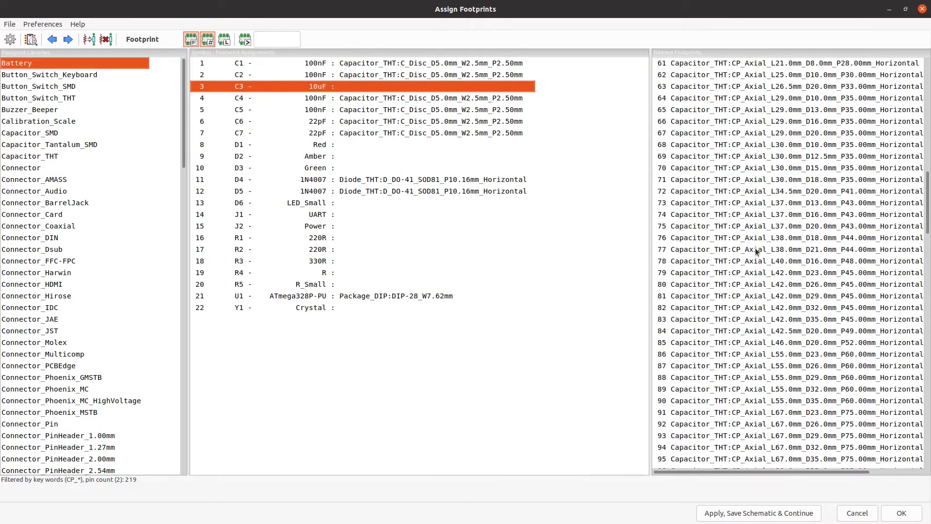
scroll(755, 248, "up", 6)
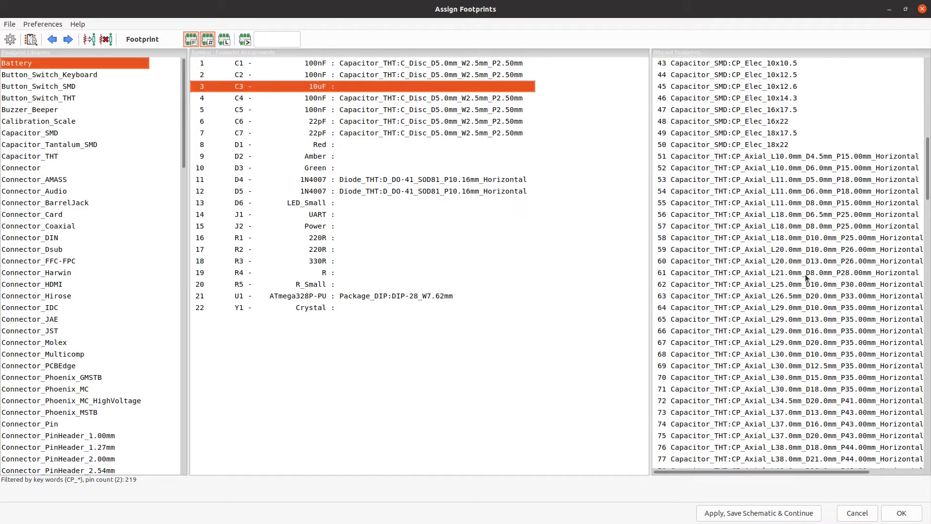
scroll(805, 276, "down", 2)
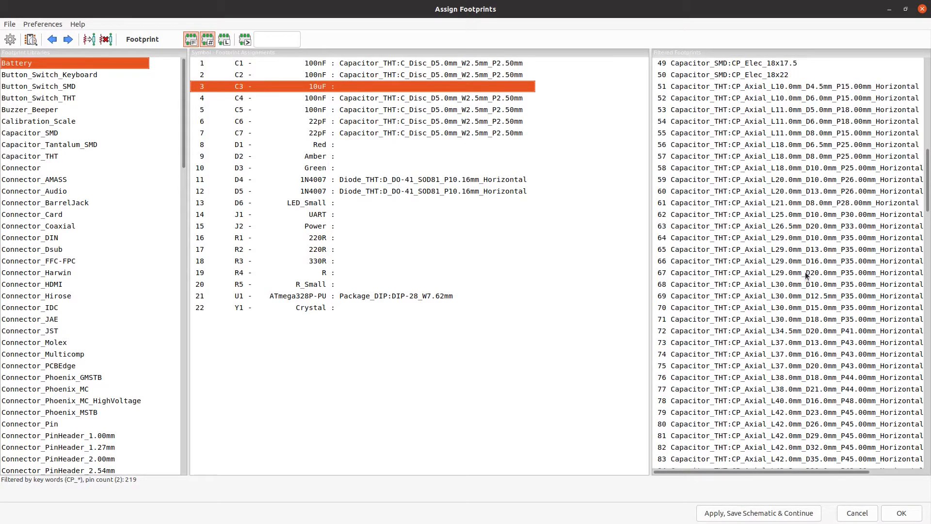
scroll(806, 276, "up", 5)
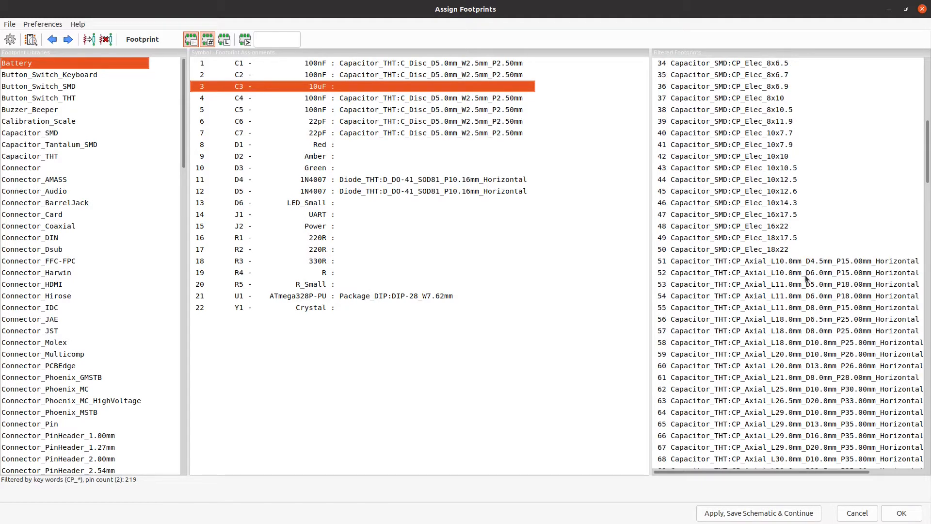
left_click(813, 289)
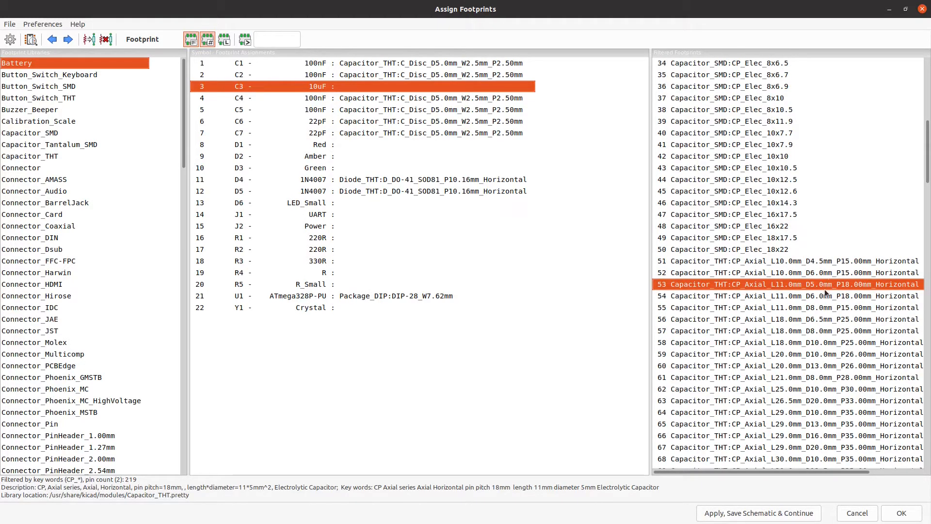
scroll(824, 289, "down", 18)
scroll(810, 263, "down", 5)
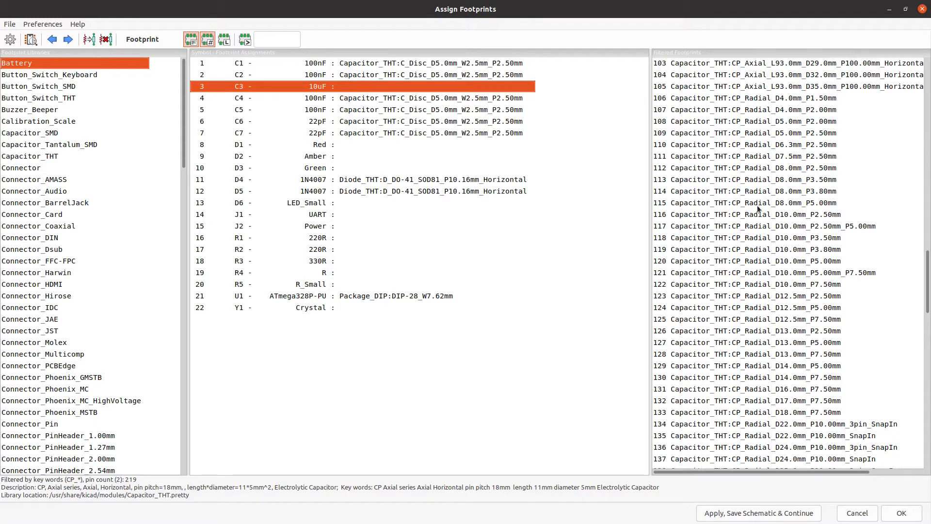
left_click(789, 132)
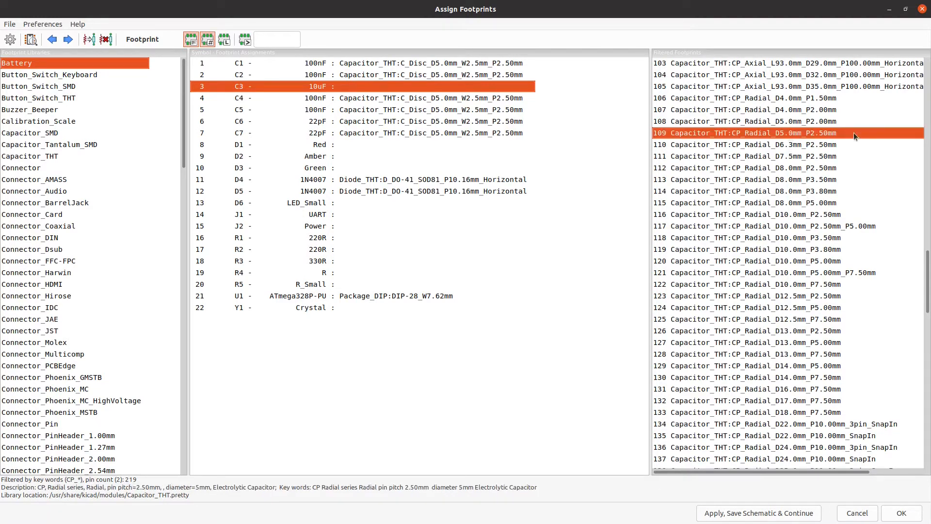
double_click(782, 135)
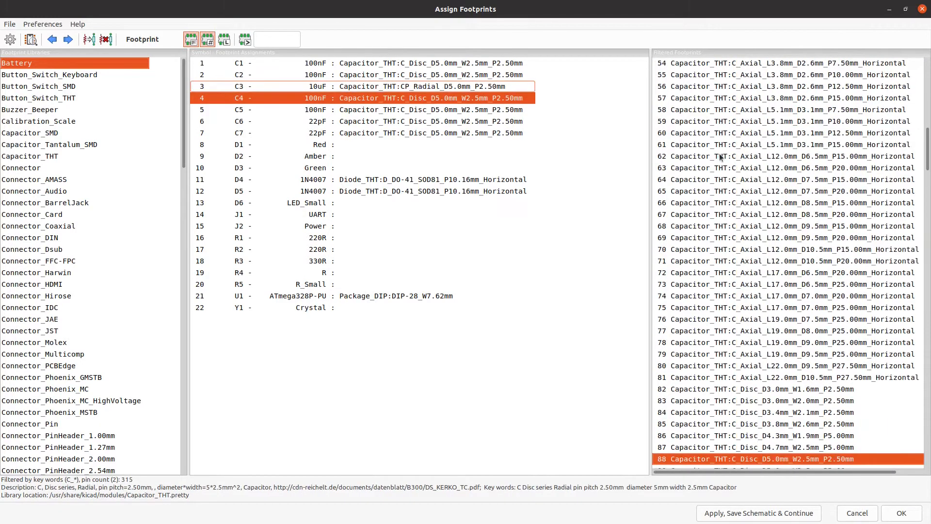
Assign the footprint LED_THT:LED_D8.0mm to the Red, Amber and Green LEDs D1, D2 and D3 together.
left_click(335, 145)
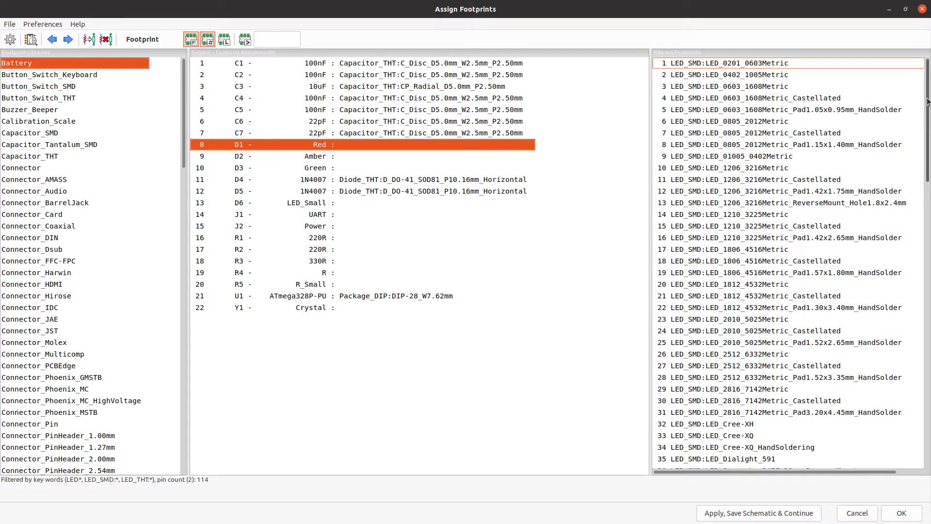
left_click_drag(928, 108, 919, 355)
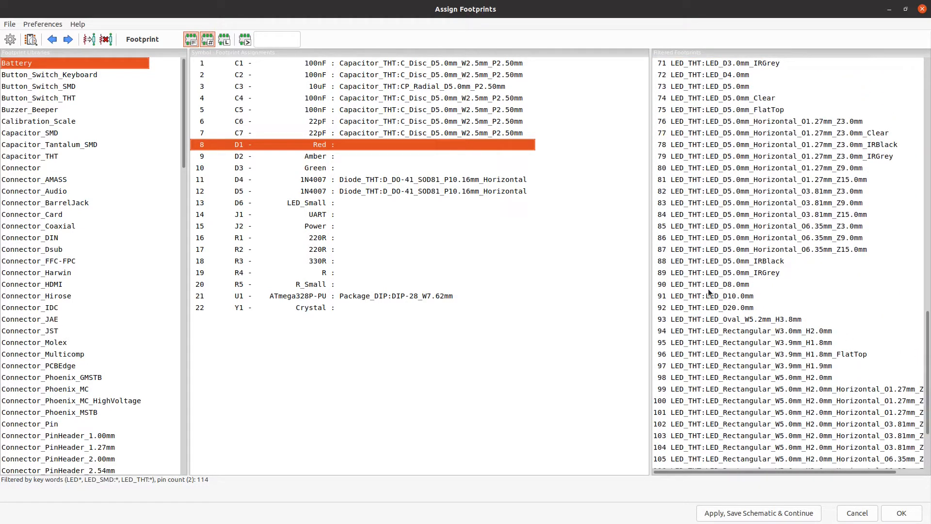
left_click(353, 165, "shift")
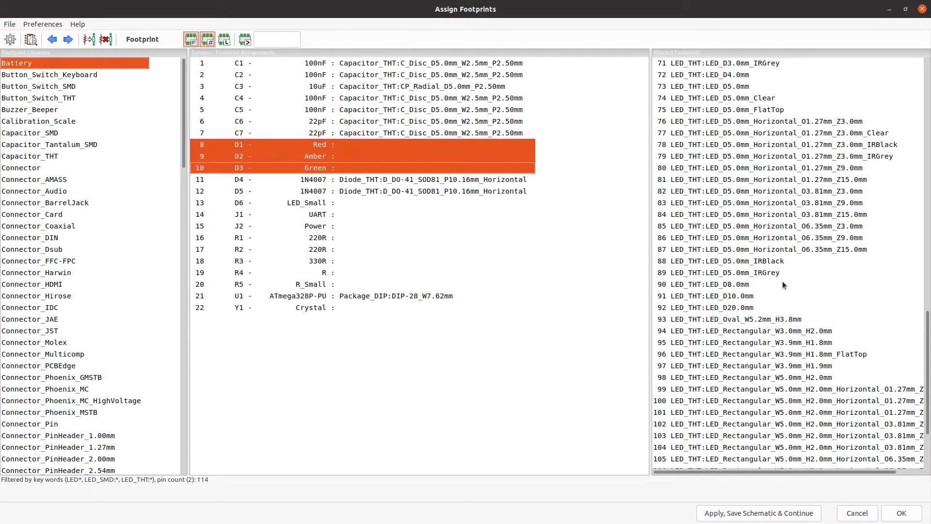
double_click(739, 284)
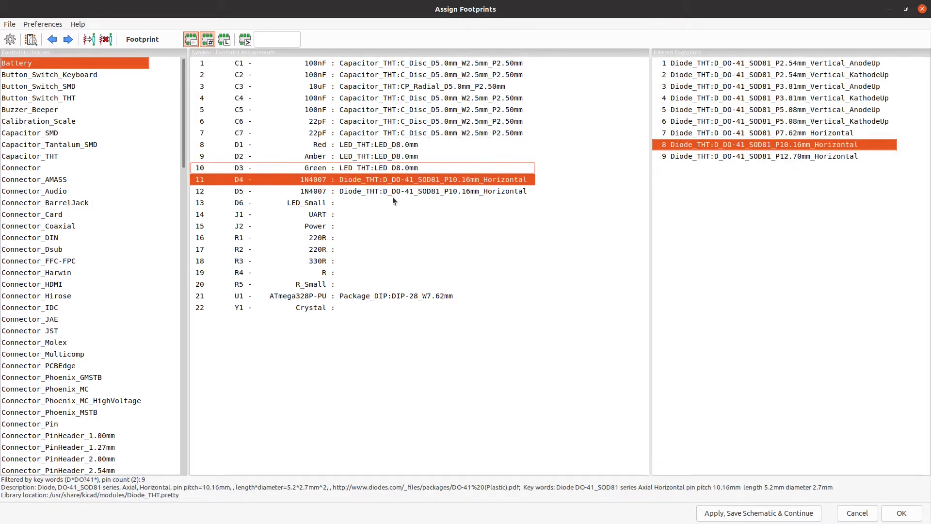
Assign the footprint LED_SMD:LED_1206_3216Metric_Castellated to the small LED D6.
left_click(251, 204)
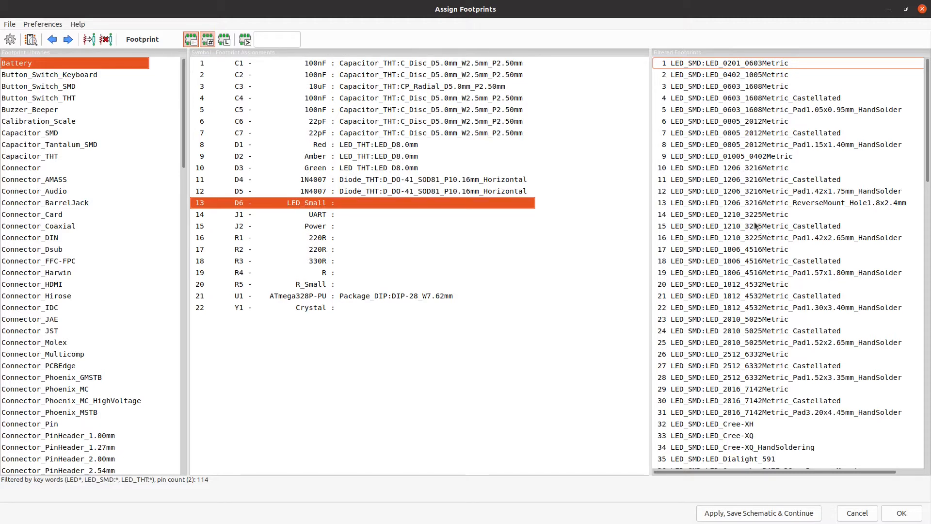
left_click(762, 180)
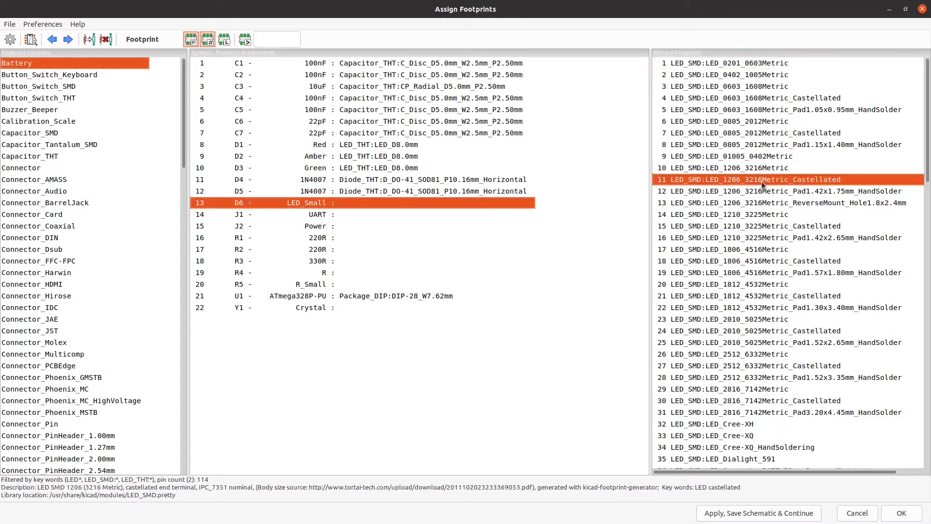
left_click(815, 192)
left_click(808, 179)
double_click(769, 182)
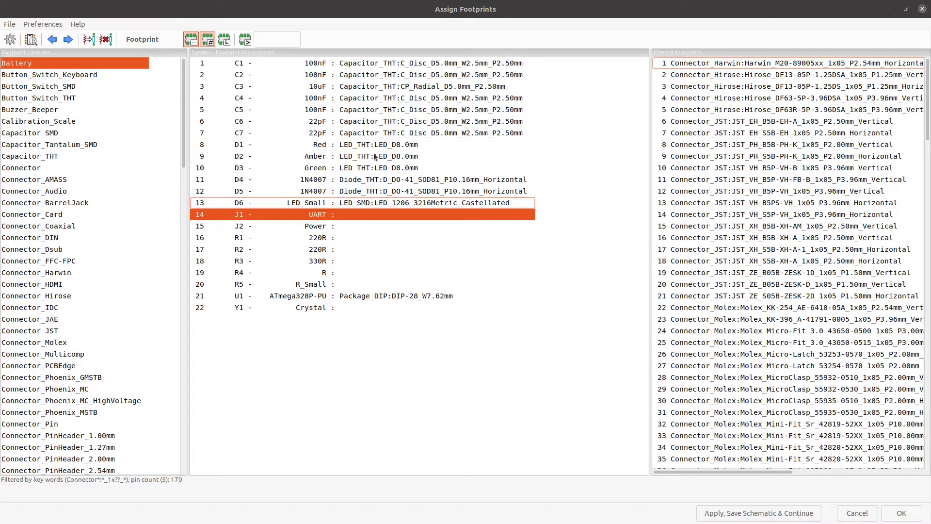
Inspect the disc footprint of the 100nF capacitor C2 in the footprint preview and 3D Viewer, and close both views.
left_click(366, 74)
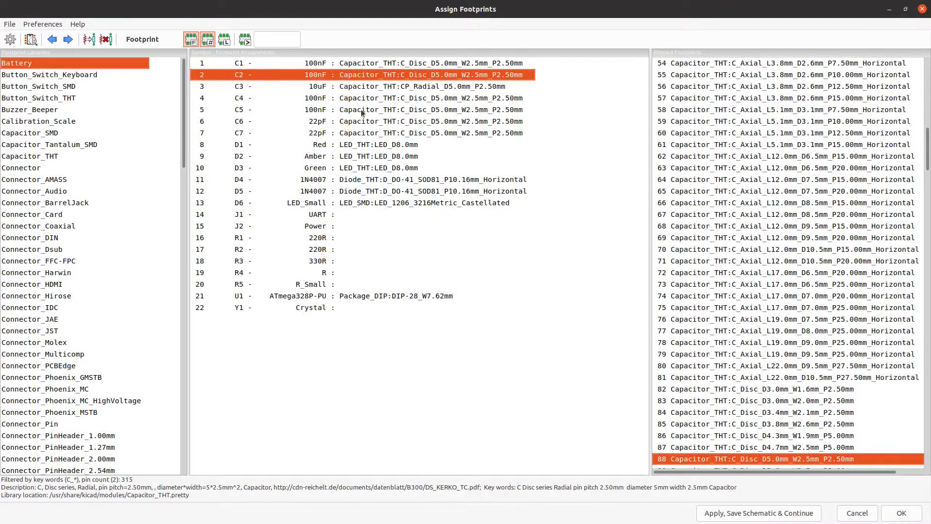
left_click(30, 39)
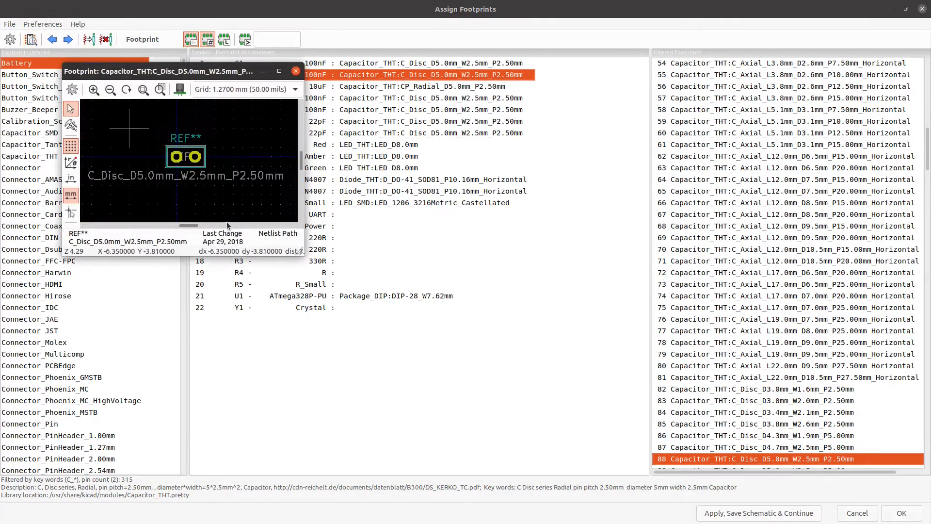
left_click(180, 90)
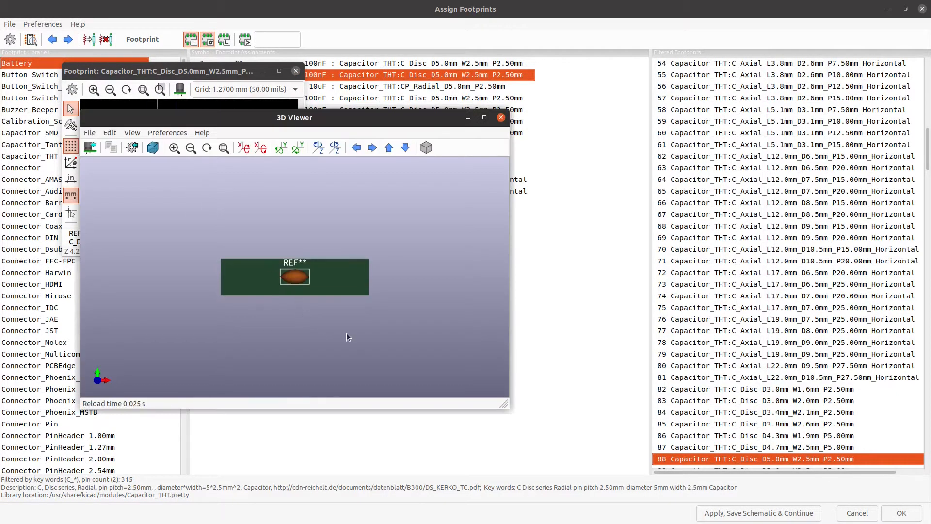
left_click_drag(346, 333, 317, 311)
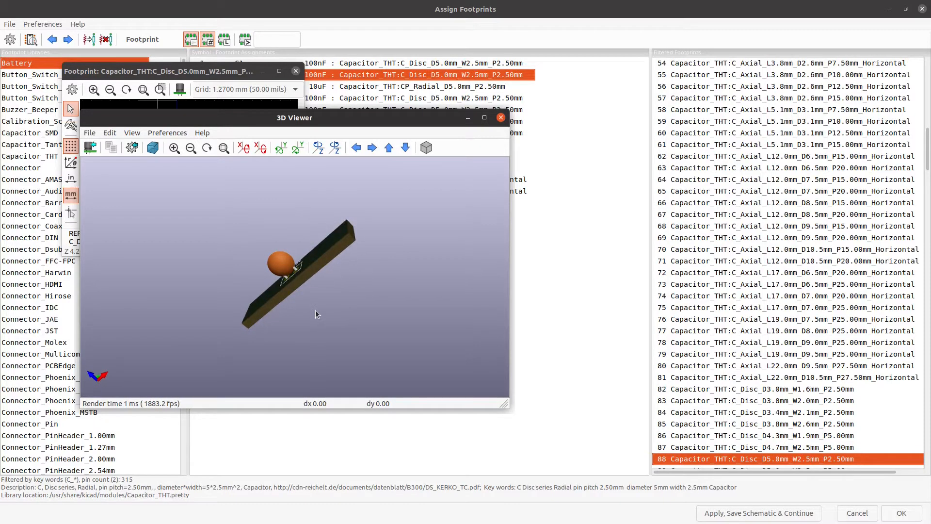
left_click_drag(246, 280, 461, 207)
left_click(500, 117)
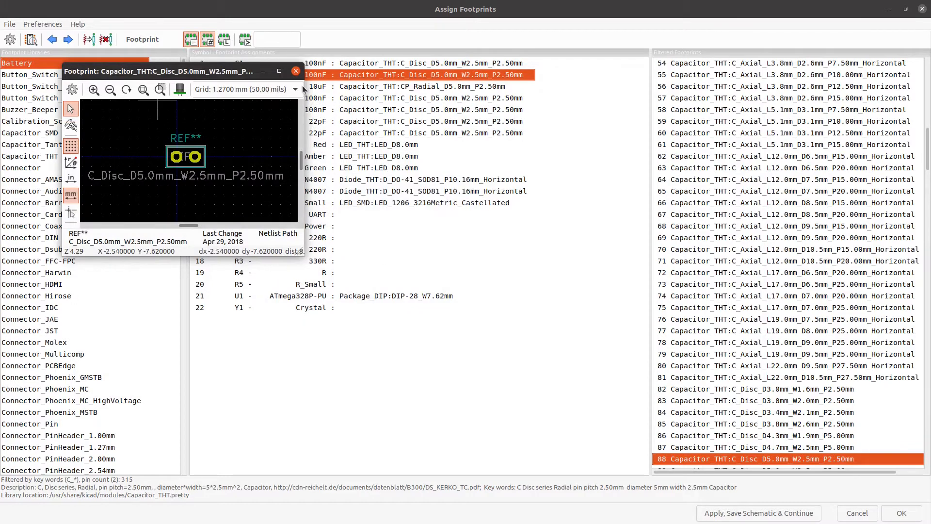
left_click(295, 71)
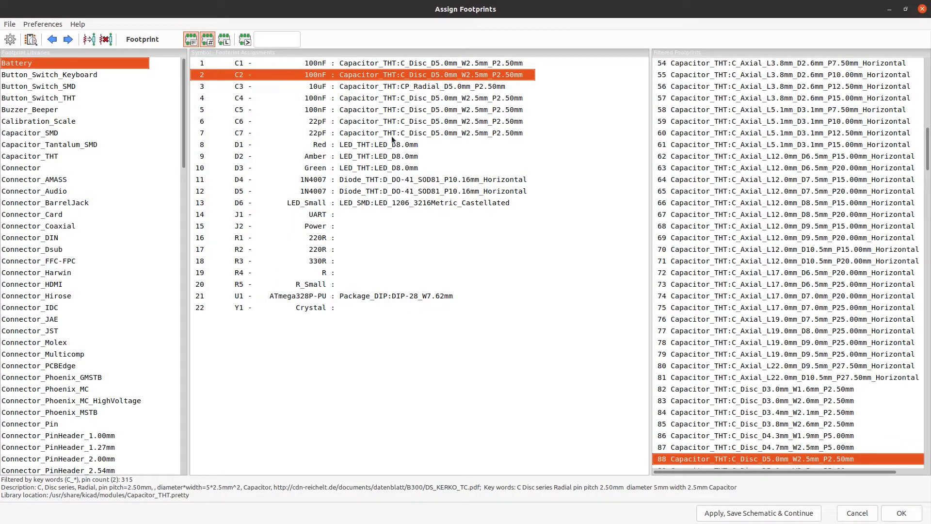
Inspect the radial footprint of the 10uF capacitor C3 in the footprint preview and 3D Viewer, and close both views.
left_click(432, 87)
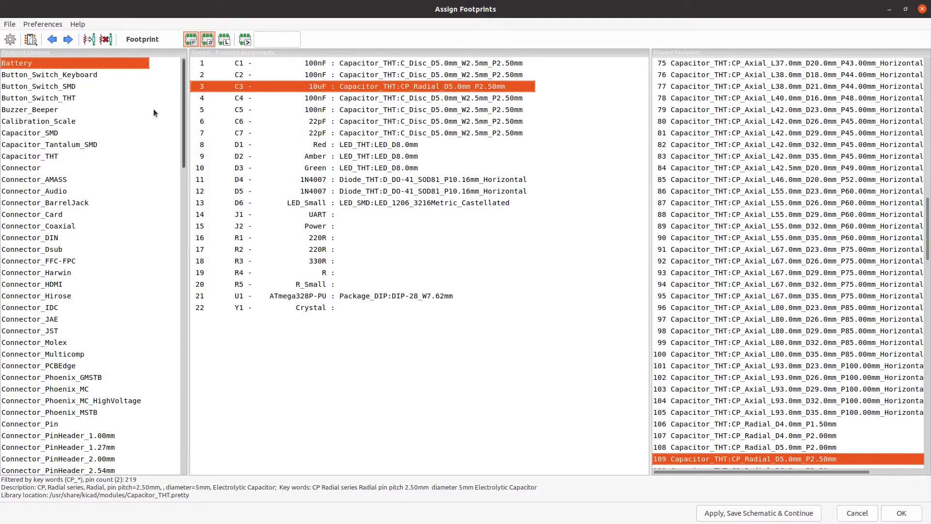
left_click(37, 42)
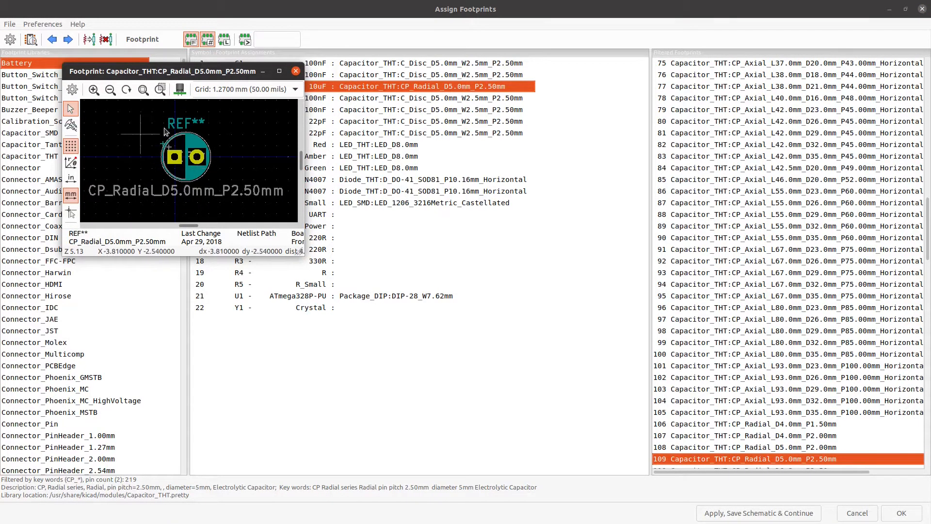
left_click(180, 88)
left_click_drag(288, 316, 289, 221)
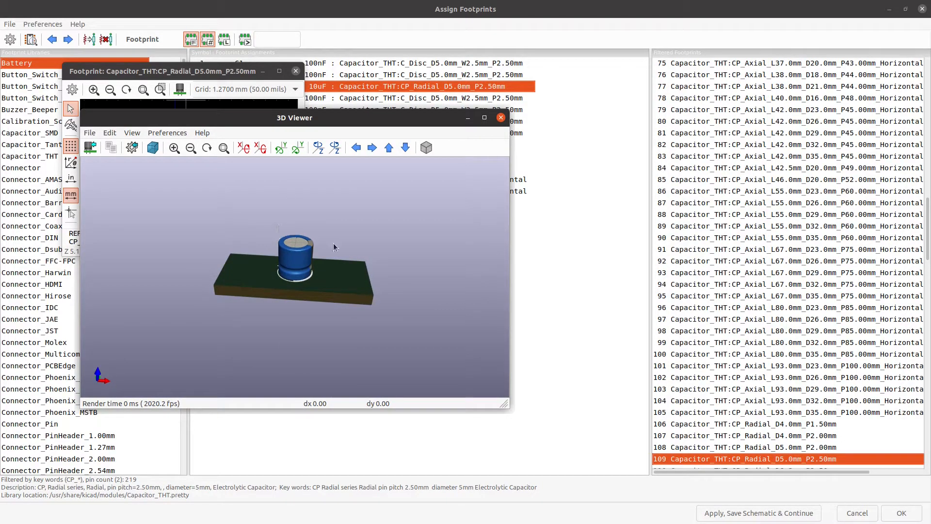
left_click_drag(297, 280, 265, 299)
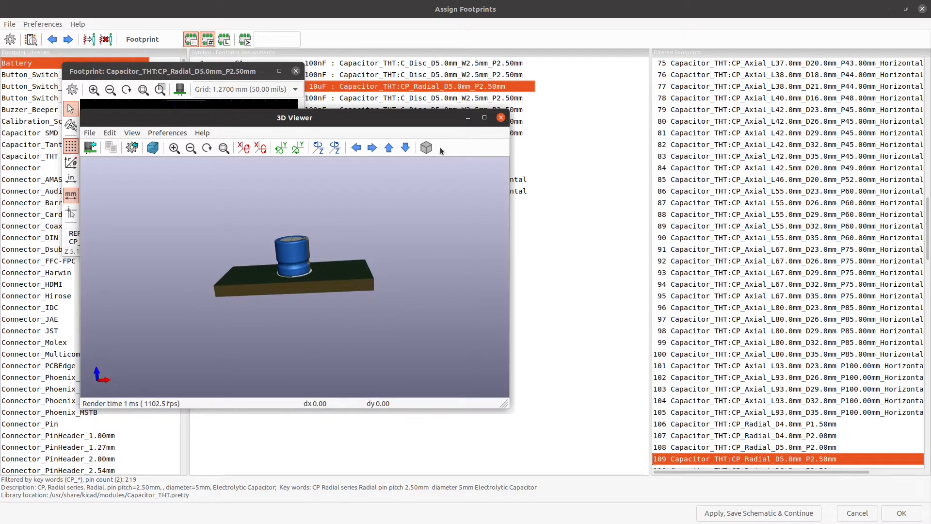
left_click(501, 118)
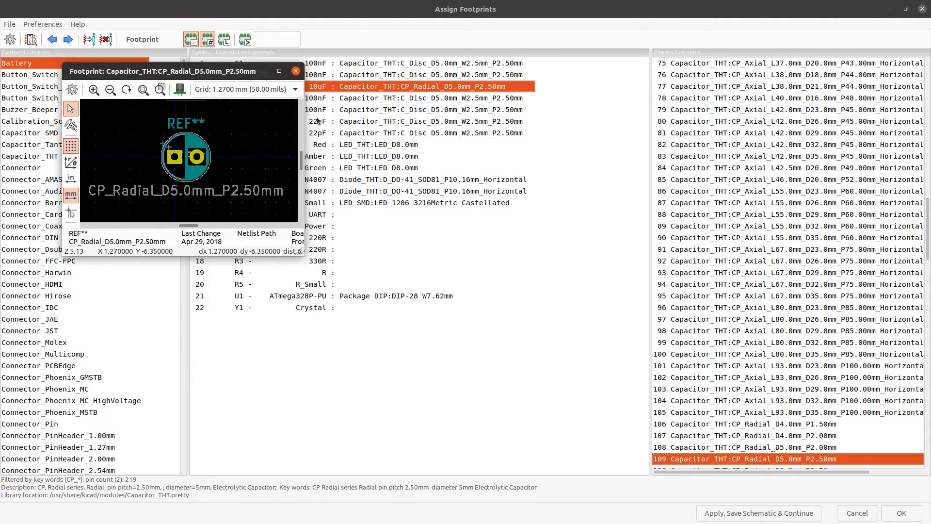
left_click(296, 71)
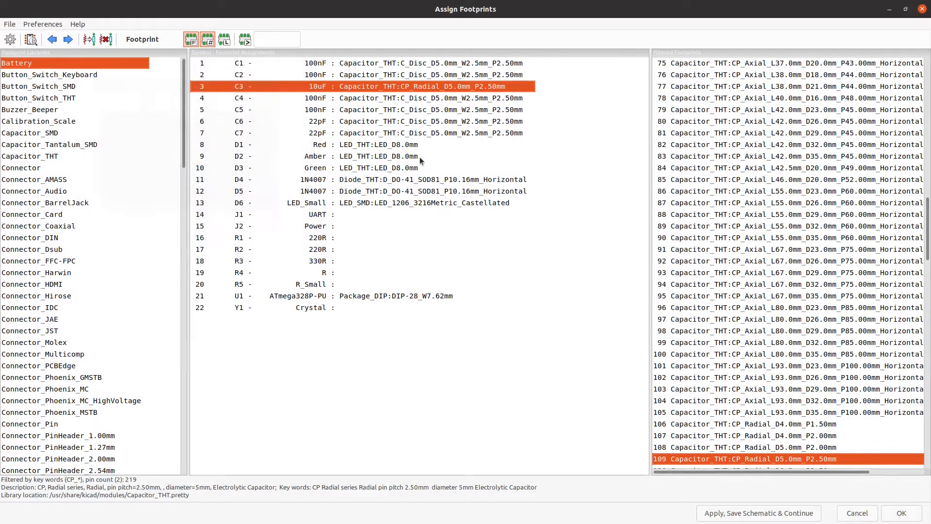
For UART connector J1, filter the footprints by pin count and the Connector_PinHeader_2.54mm library, with keyword filtering off.
left_click(320, 214)
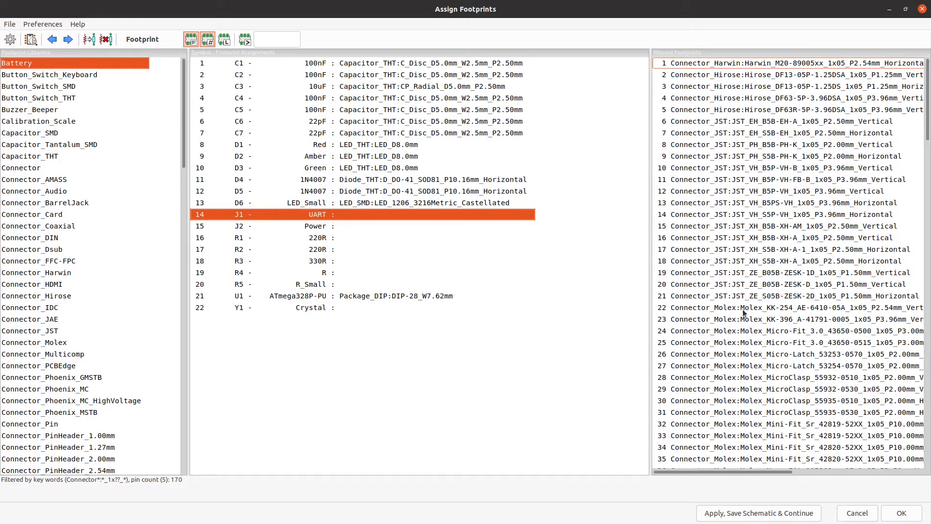
scroll(743, 309, "down", 10)
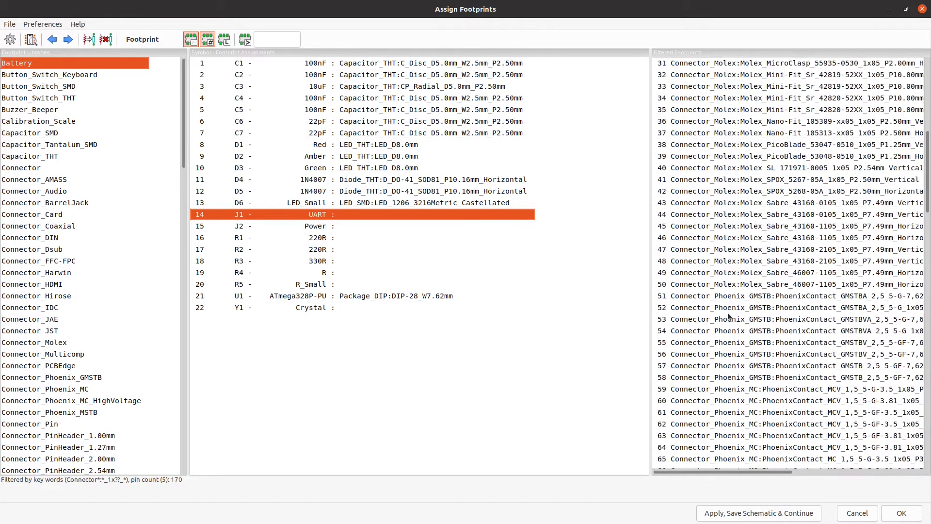
scroll(727, 315, "up", 10)
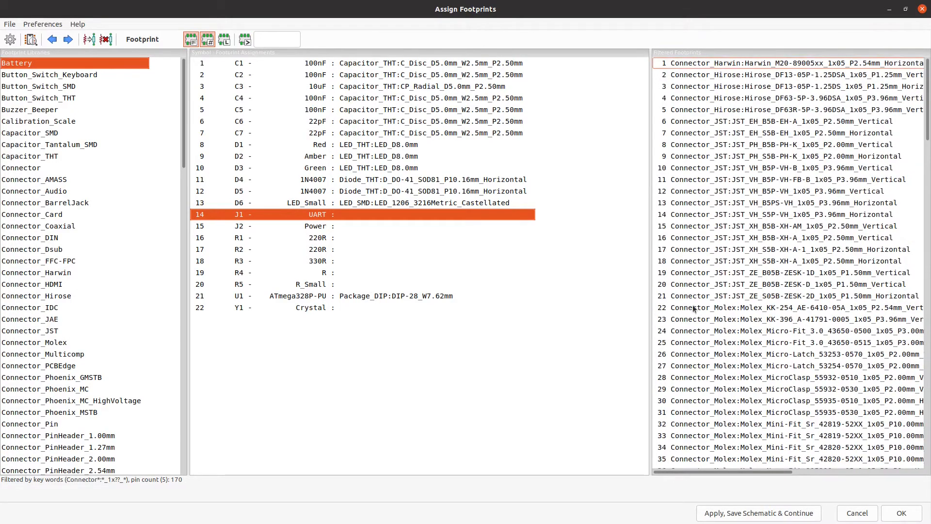
left_click(221, 43)
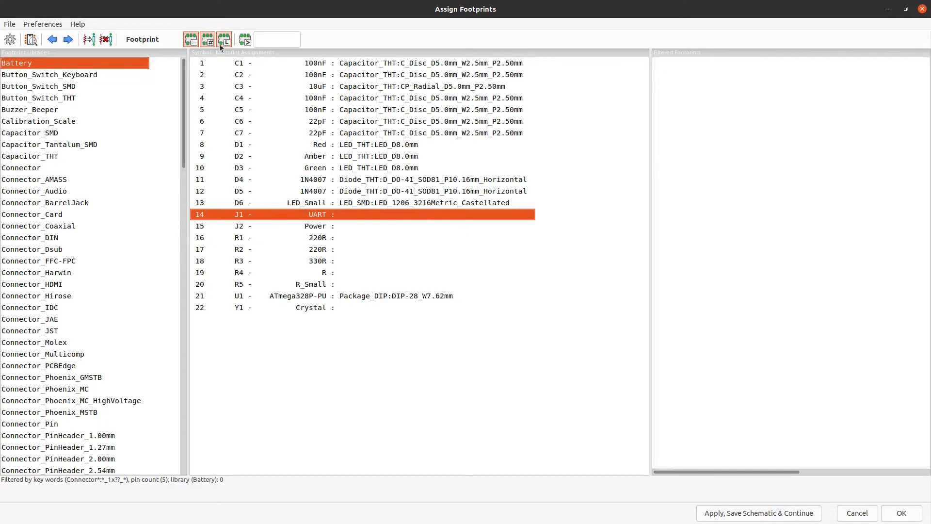
left_click(192, 40)
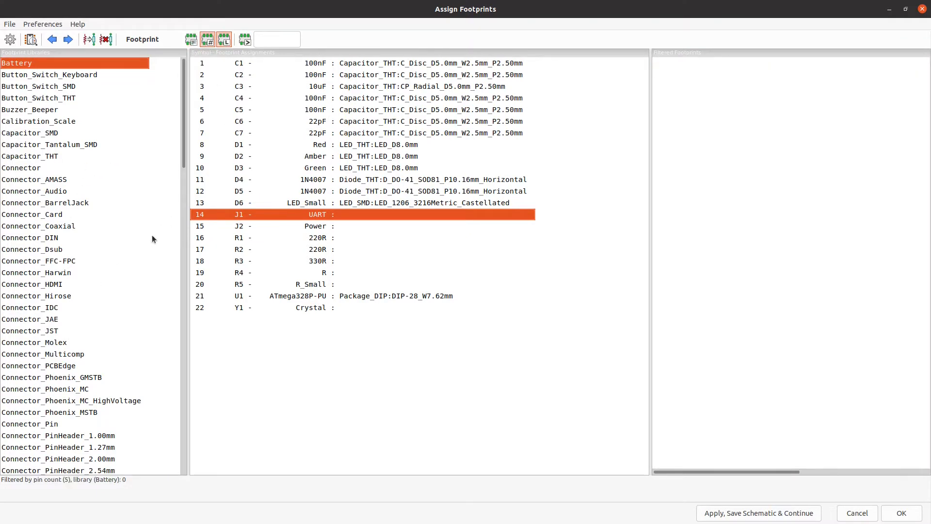
left_click_drag(183, 151, 182, 198)
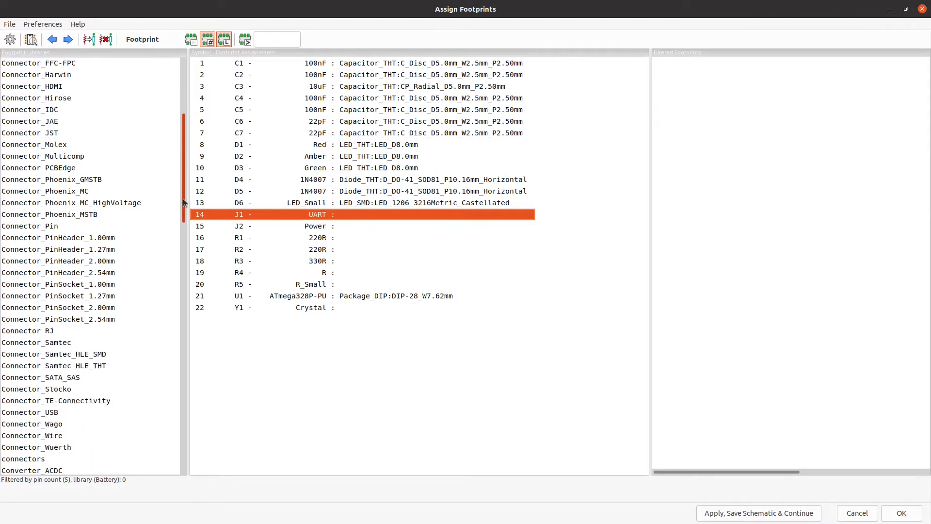
left_click(71, 275)
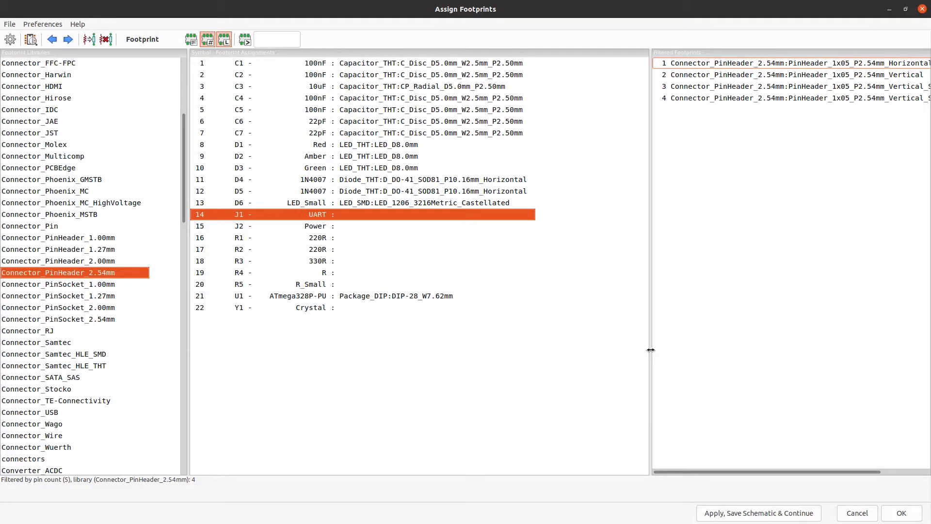
Widen the filtered footprints list and assign PinHeader_1x05_P2.54mm_Vertical to UART connector J1.
left_click_drag(650, 349, 580, 344)
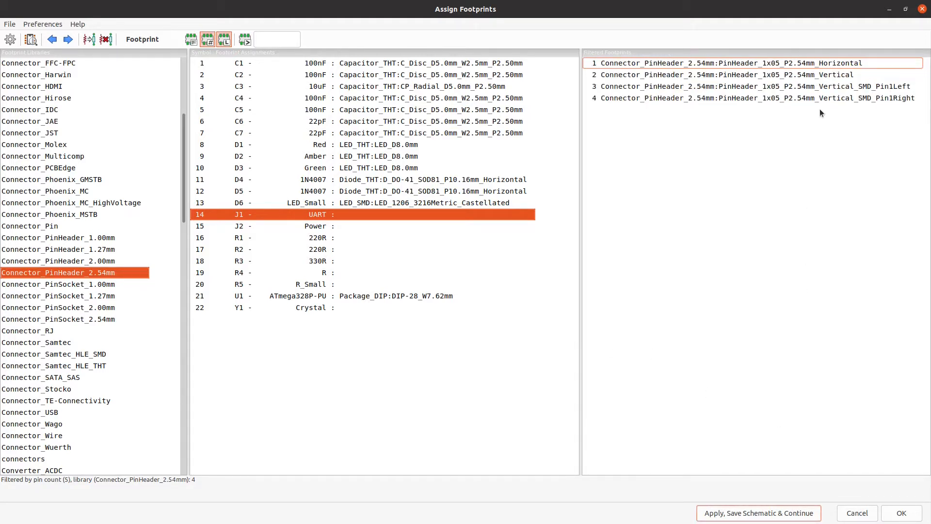
left_click(837, 75)
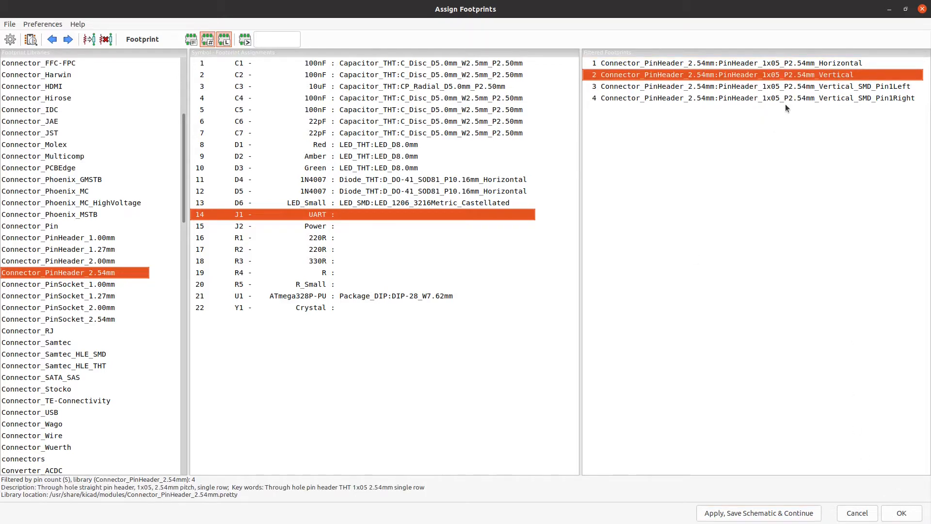
double_click(772, 77)
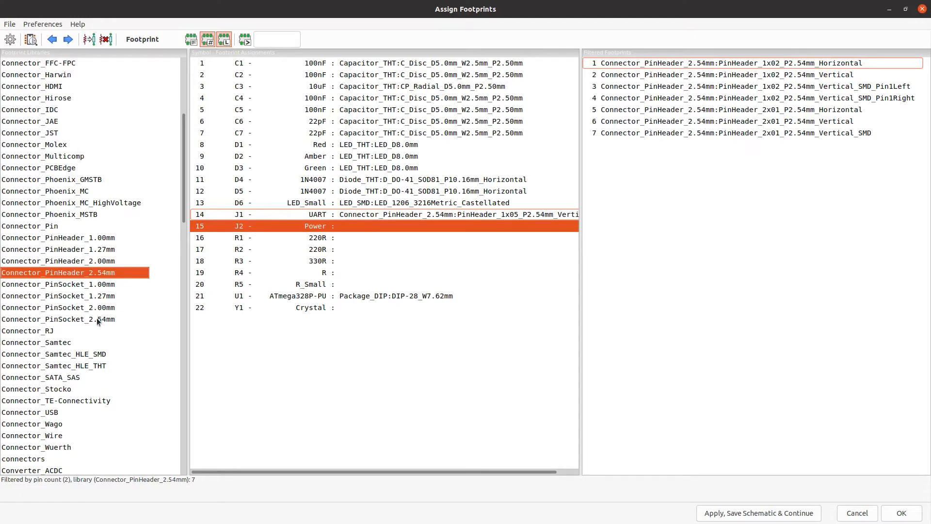
For Power connector J2, turn keyword filtering on and library filtering off, and browse the two-pin terminal block footprints.
left_click(193, 43)
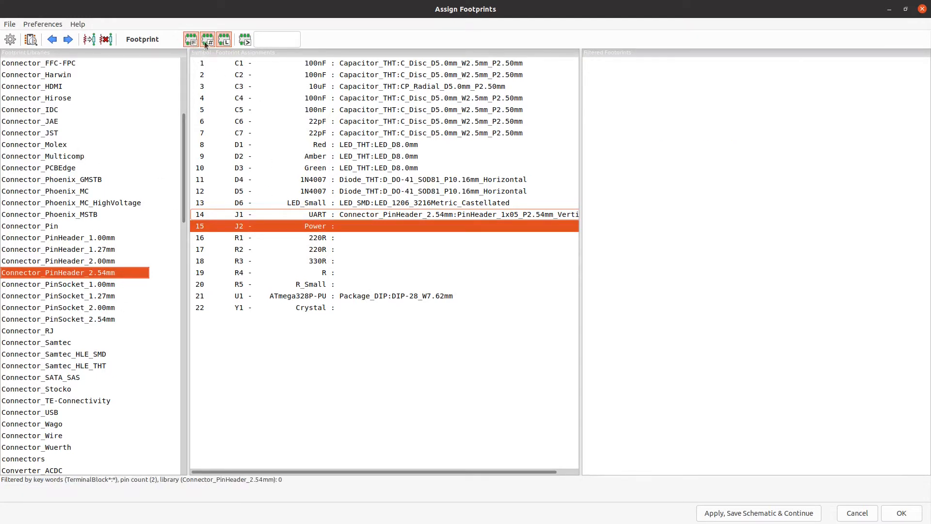
left_click(224, 41)
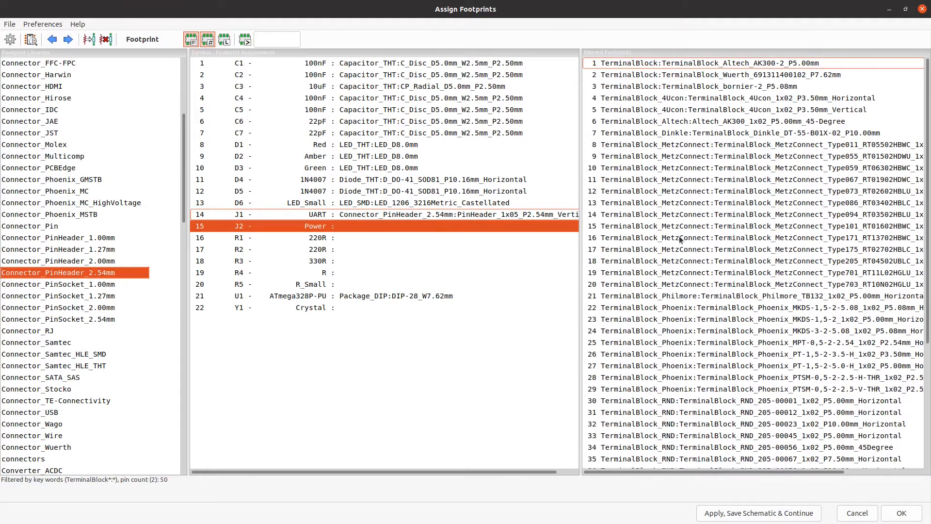
scroll(670, 223, "down", 2)
scroll(670, 223, "down", 3)
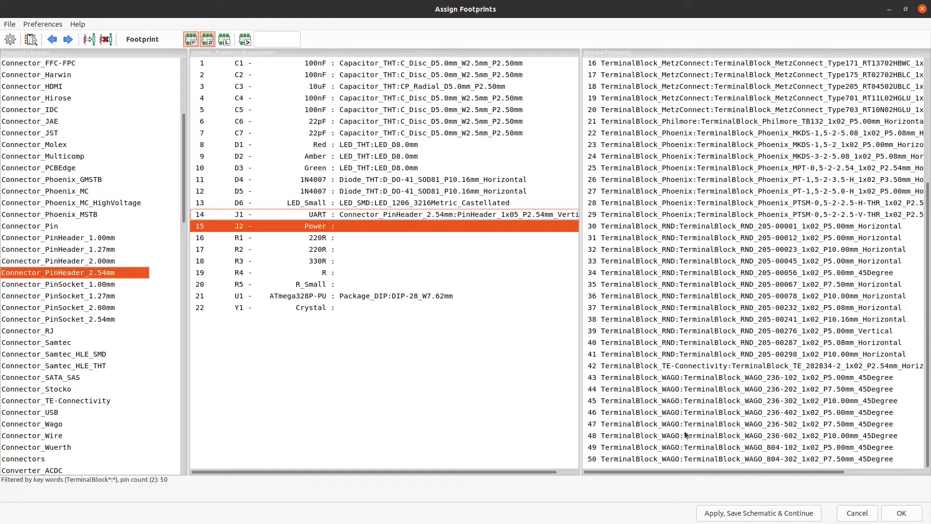
scroll(686, 331, "up", 5)
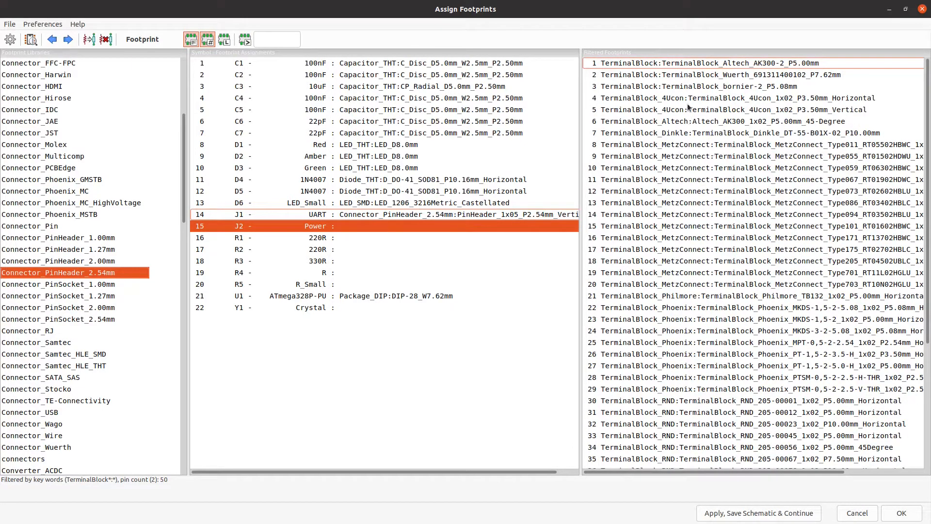
Inspect TerminalBlock_4Ucon_1x02_P3.50mm_Horizontal in the footprint preview and 3D Viewer, and close both views.
left_click(703, 99)
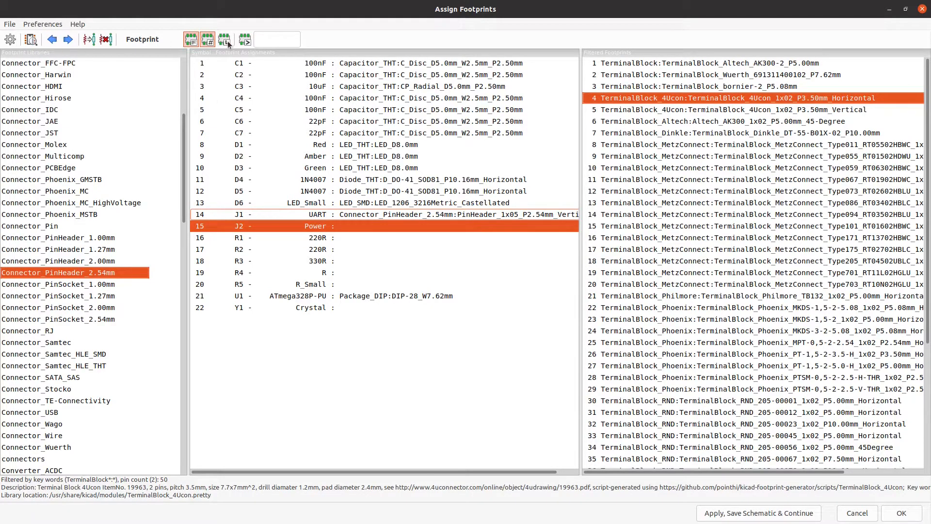
left_click(31, 42)
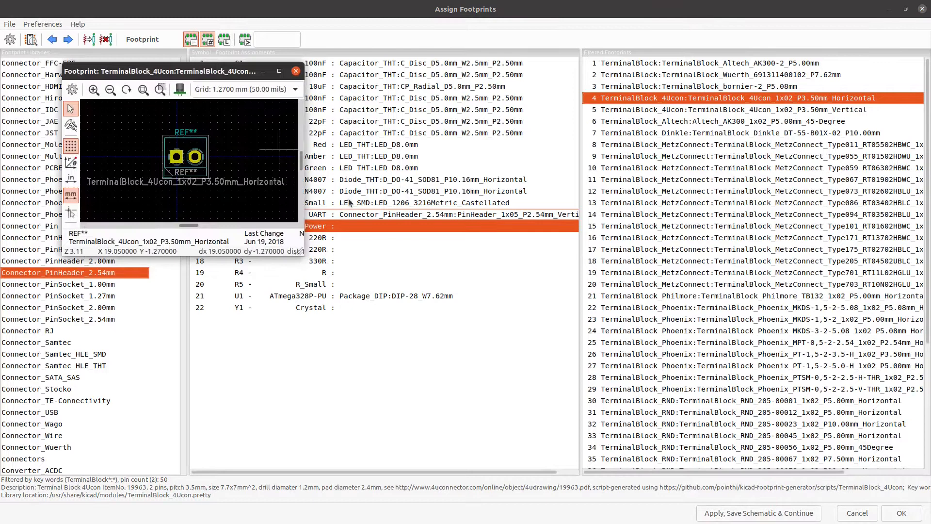
left_click(178, 89)
mouse_move(285, 287)
left_mouse_down()
mouse_move(287, 270)
mouse_move(209, 211)
mouse_move(346, 325)
mouse_move(272, 279)
mouse_move(286, 286)
mouse_move(228, 208)
mouse_move(300, 296)
left_mouse_up()
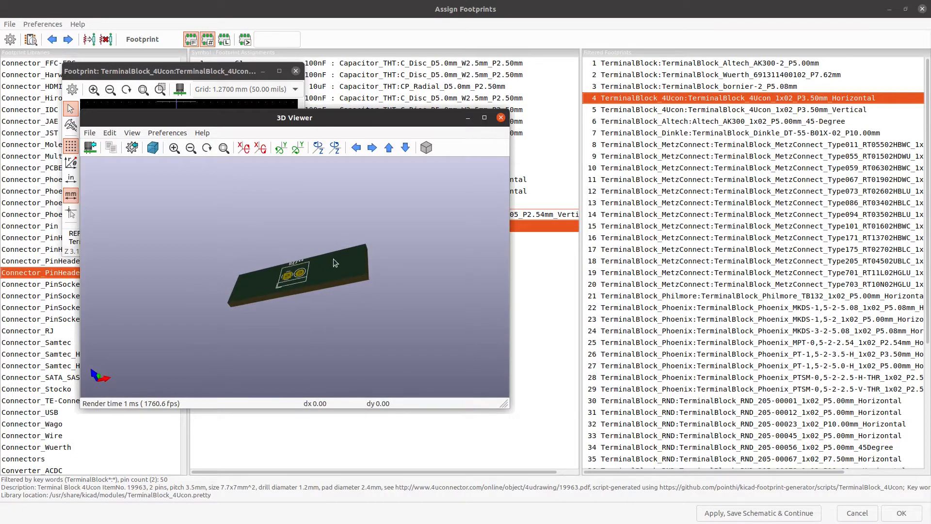
left_click(501, 117)
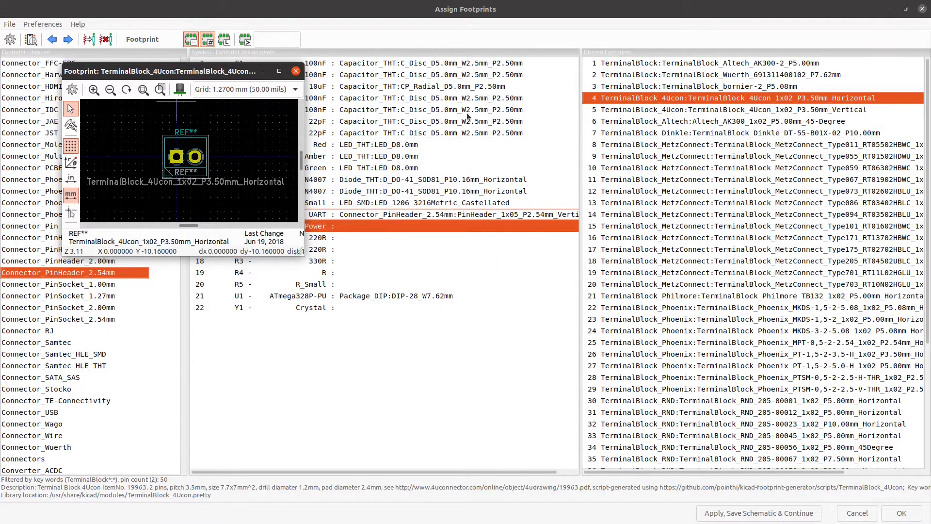
left_click(295, 71)
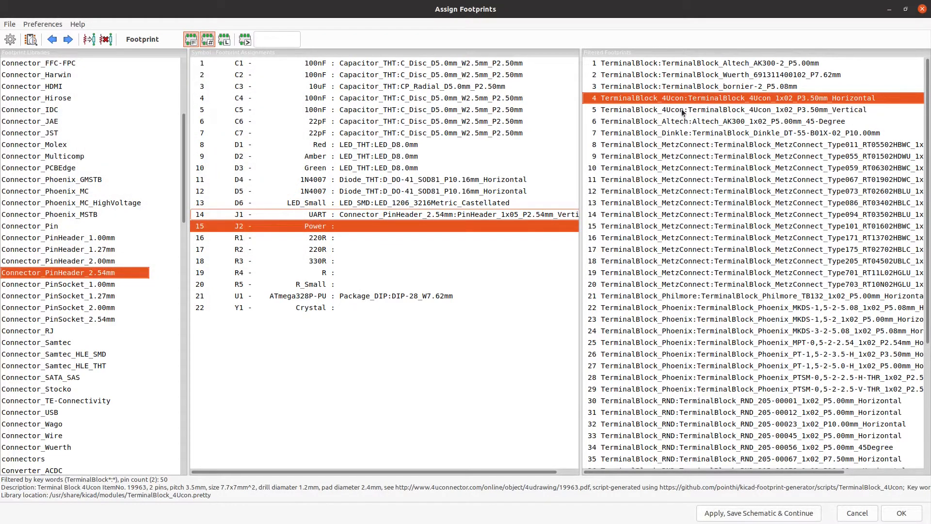
Inspect TerminalBlock_4Ucon_1x02_P3.50mm_Vertical in the footprint preview and 3D Viewer, and close both views.
left_click(683, 111)
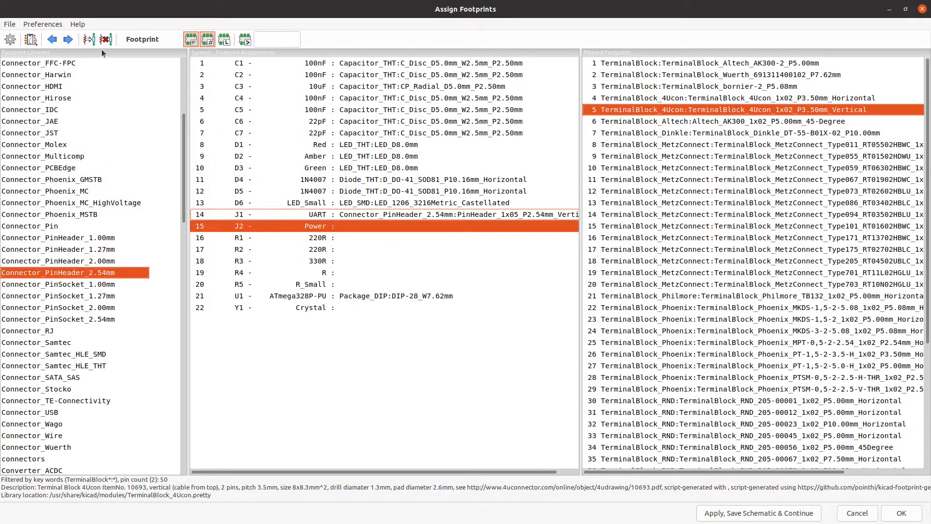
left_click(31, 39)
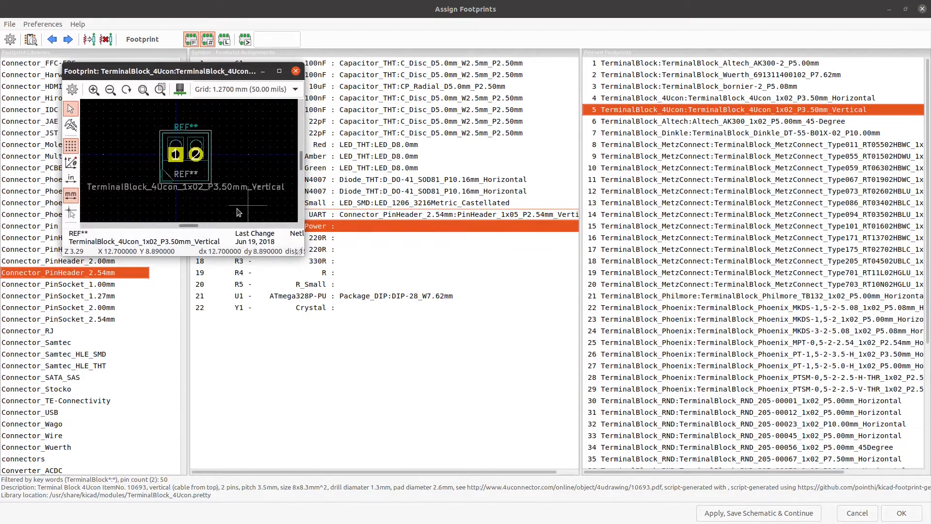
left_click(179, 89)
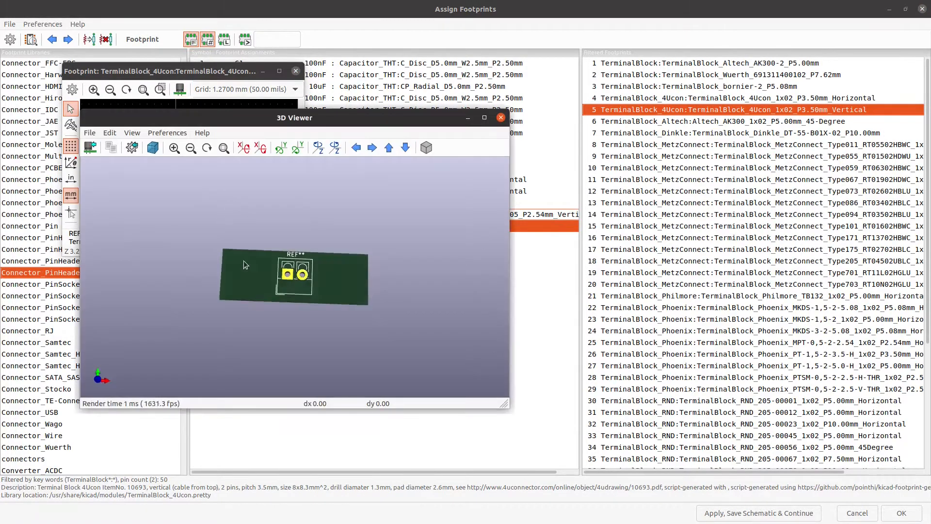
left_click(501, 117)
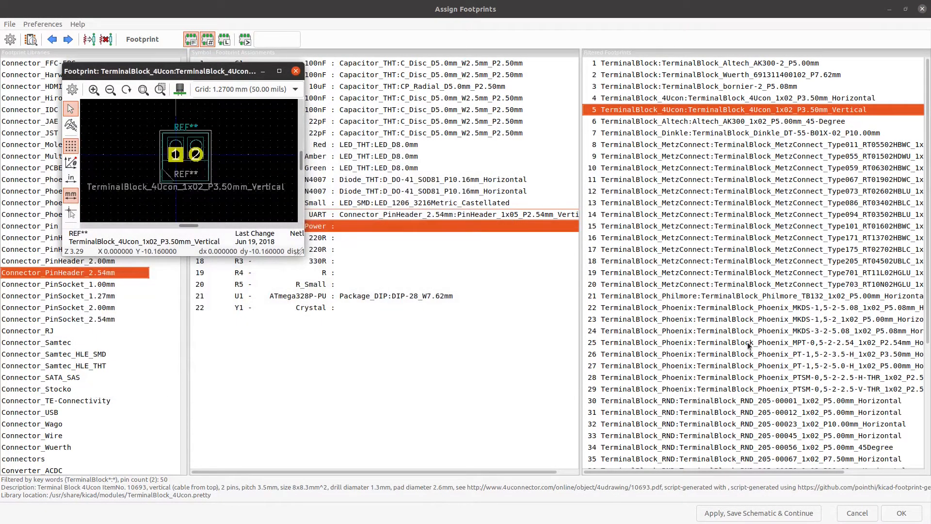
scroll(746, 344, "down", 5)
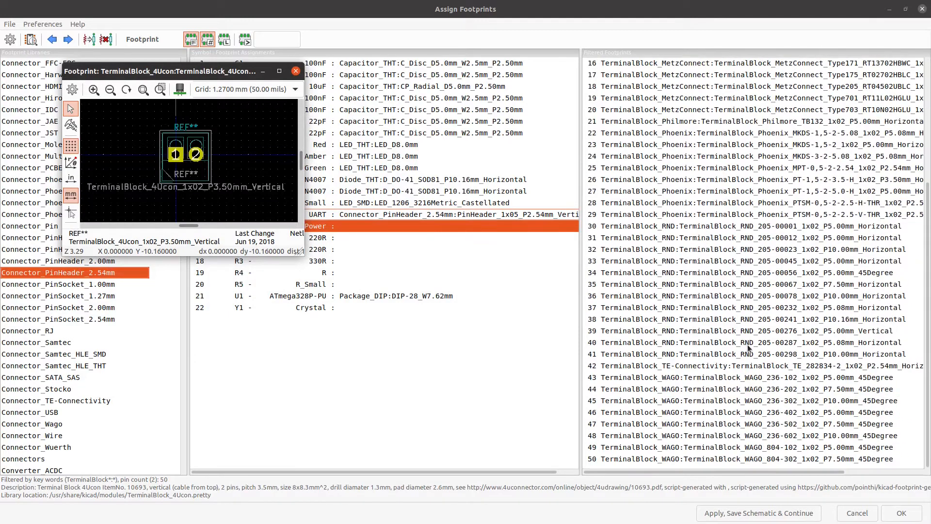
scroll(744, 371, "up", 5)
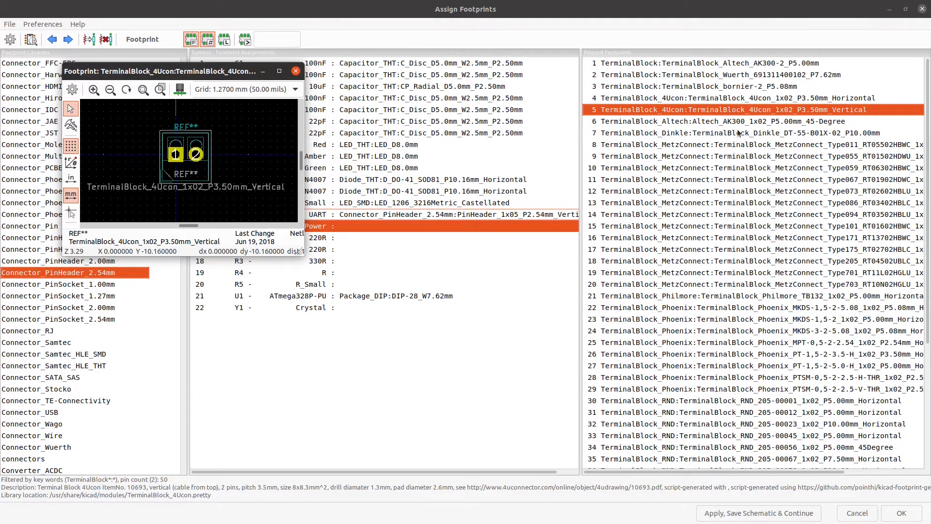
left_click(295, 72)
Narrow the terminal block footprints for J2 with the search text 3.50mm.
scroll(731, 318, "down", 3)
scroll(730, 319, "down", 2)
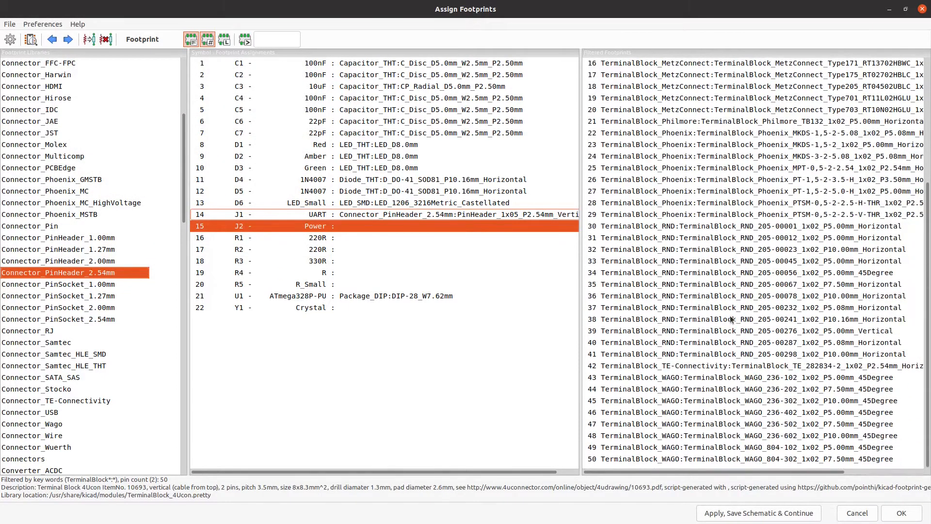
scroll(729, 319, "up", 5)
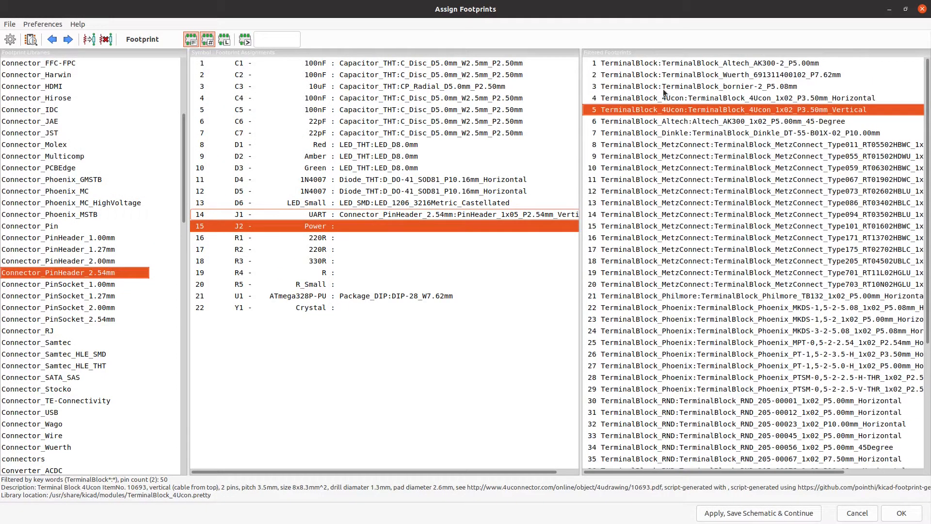
left_click(282, 43)
type("3.50mm")
left_click(243, 43)
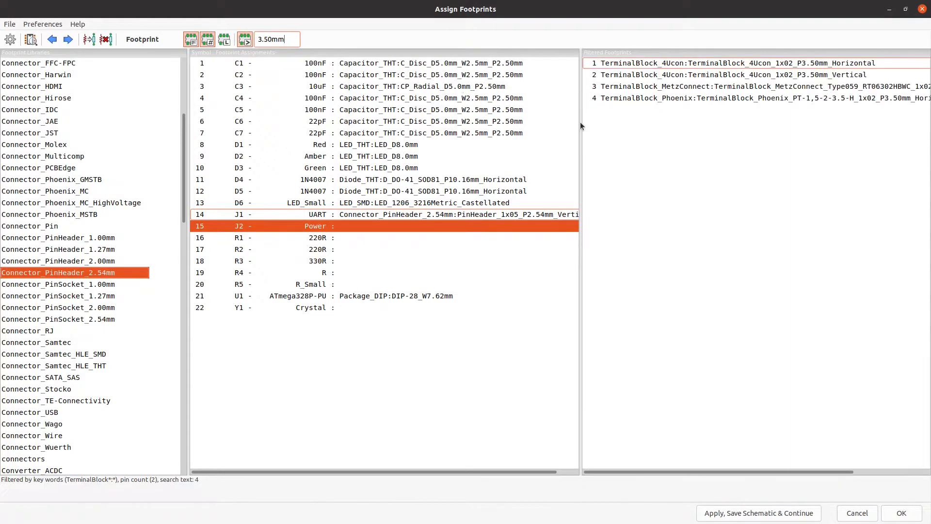
Inspect TerminalBlock_Phoenix_PT-1,5-2-3.5-H_1x02_P3.50mm_Horizontal from several angles in the footprint preview and 3D Viewer, and close both views.
left_click(750, 98)
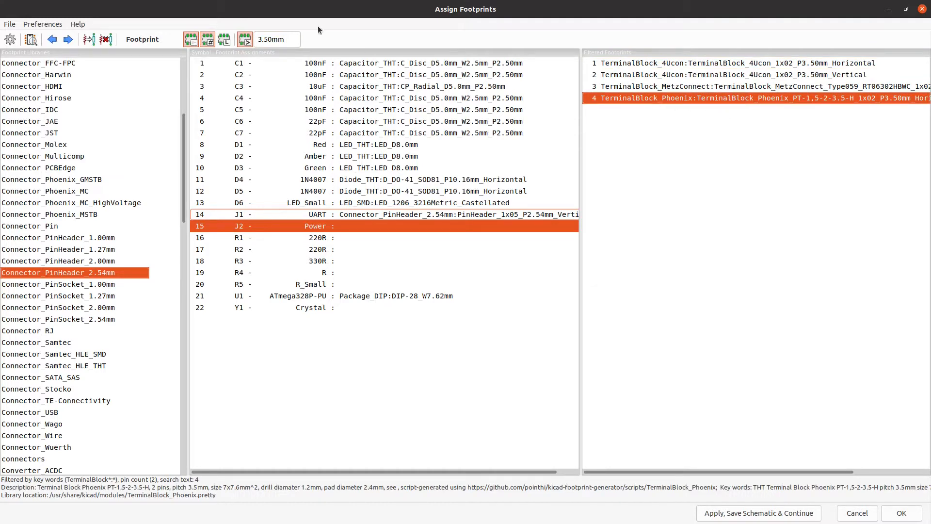
left_click(31, 39)
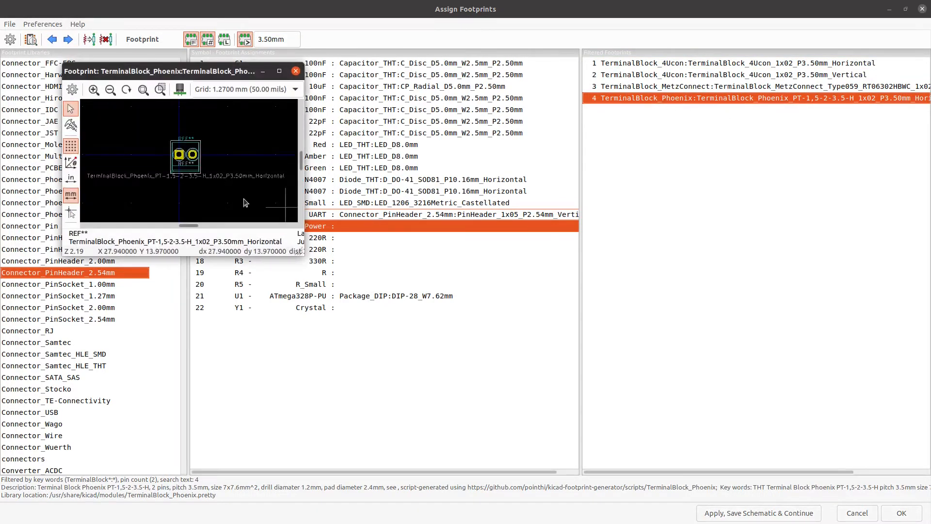
left_click(180, 89)
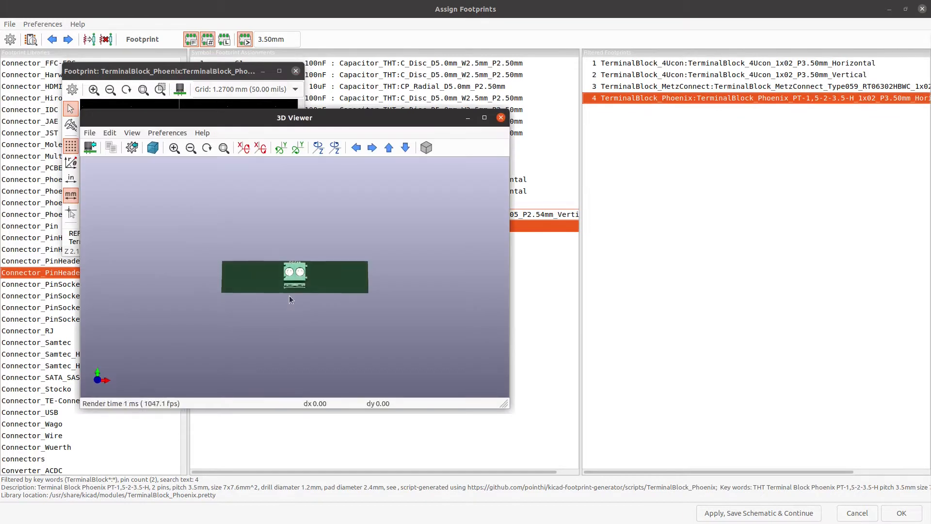
left_click_drag(290, 296, 348, 210)
left_click_drag(294, 185, 335, 271)
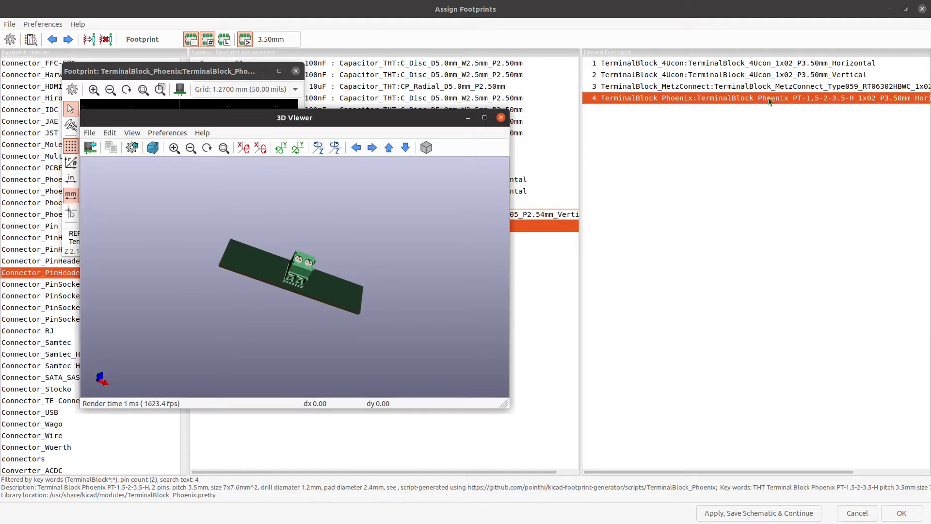
scroll(310, 286, "up", 10)
left_click_drag(302, 313, 343, 249)
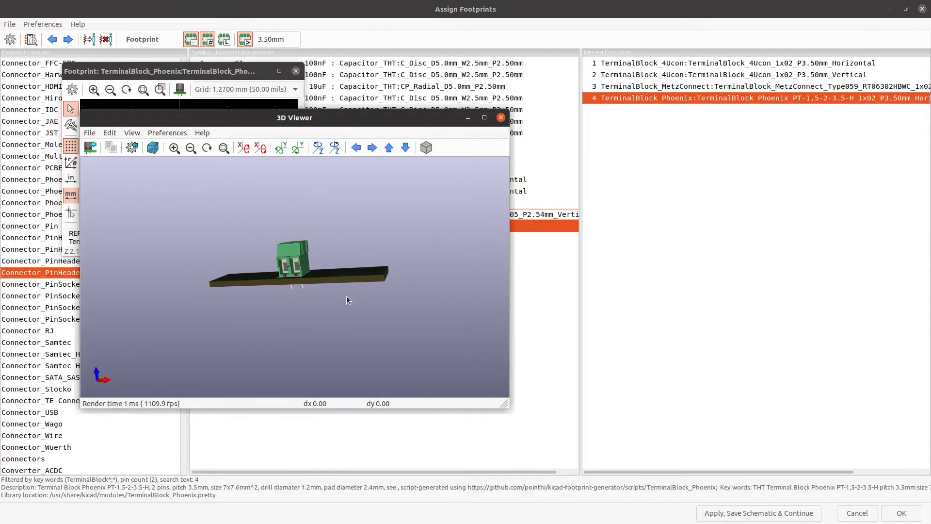
left_click(501, 118)
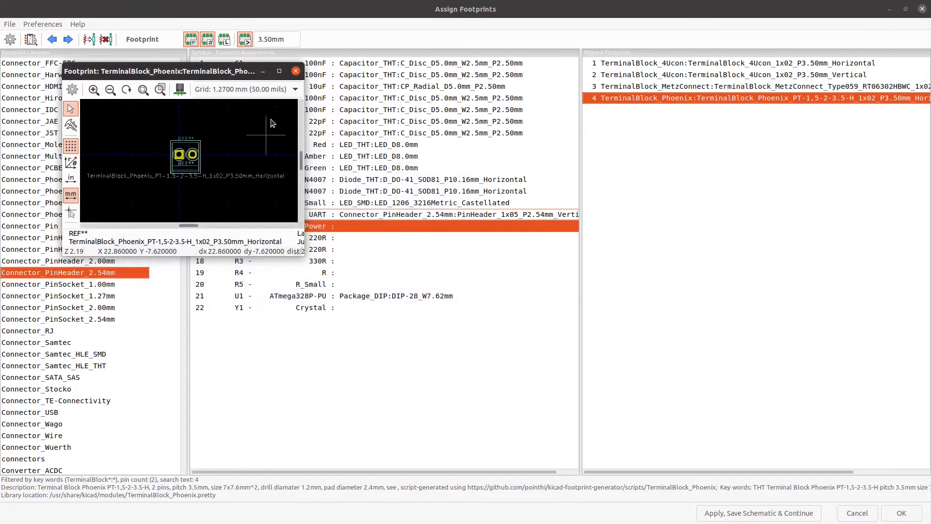
left_click(296, 72)
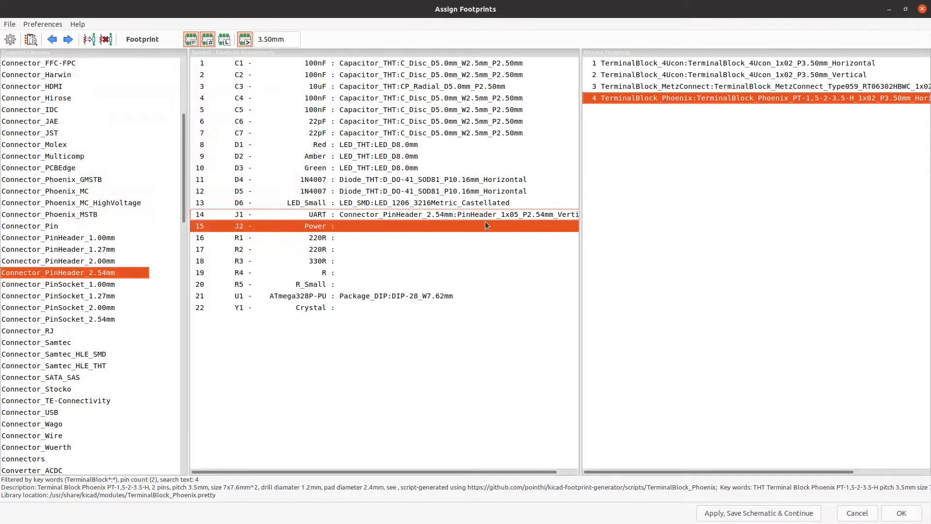
Assign TerminalBlock_Phoenix_PT-1,5-2-3.5-H_1x02_P3.50mm_Horizontal to J2, and filter the R1 footprints by symbol keywords and pin count only, without search text.
double_click(663, 98)
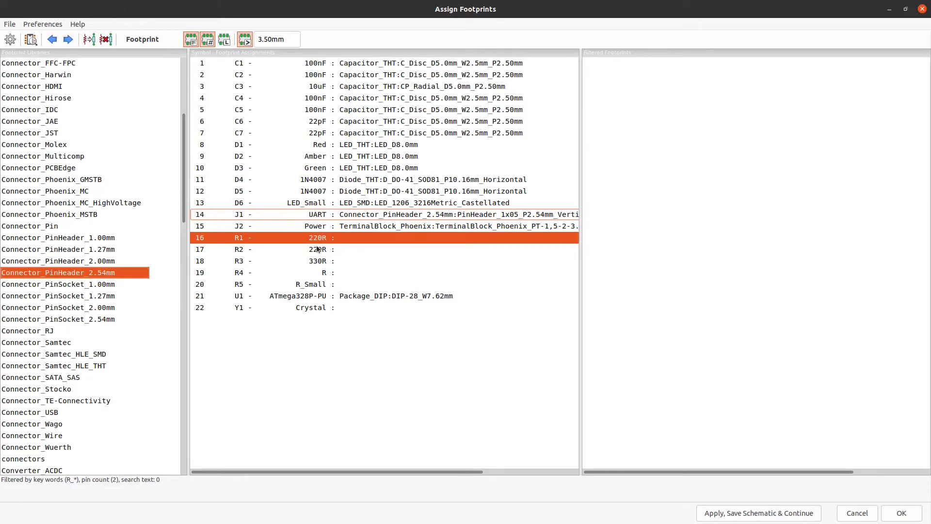
left_click(191, 40)
left_click(223, 40)
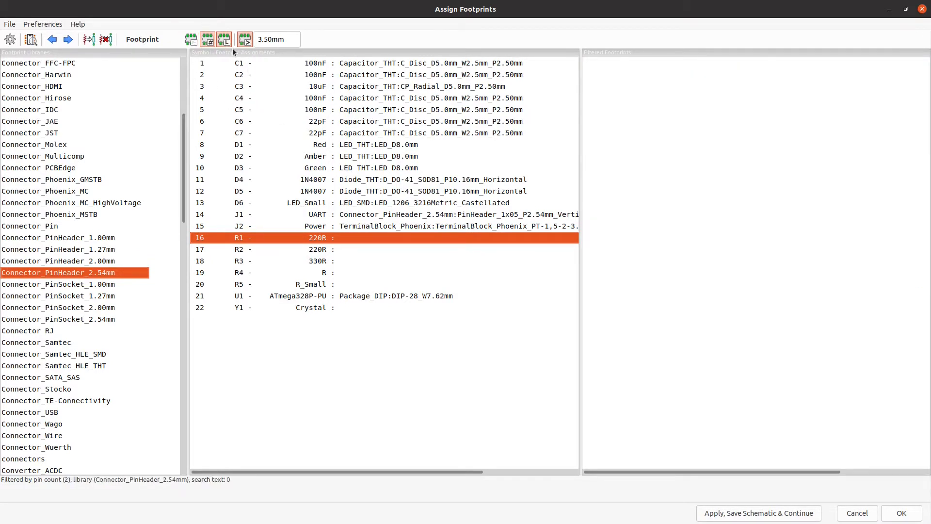
left_click(244, 40)
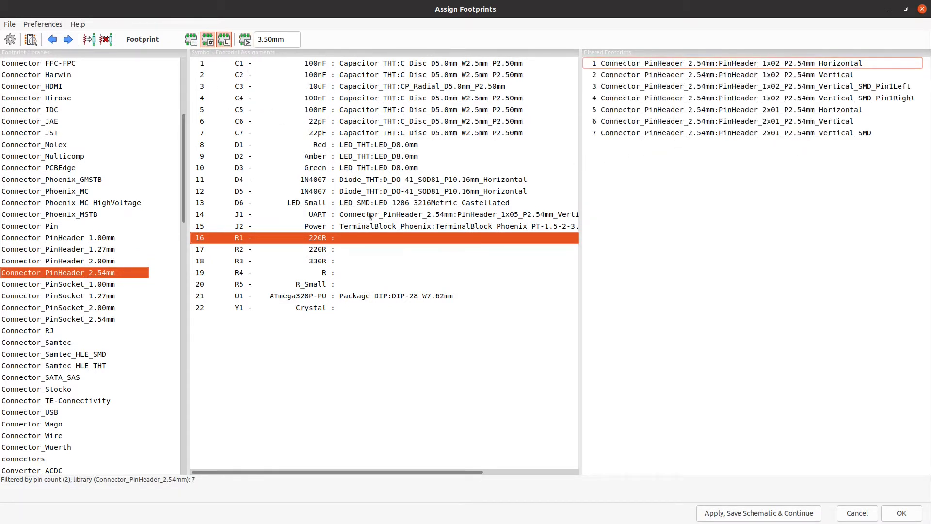
left_click(191, 40)
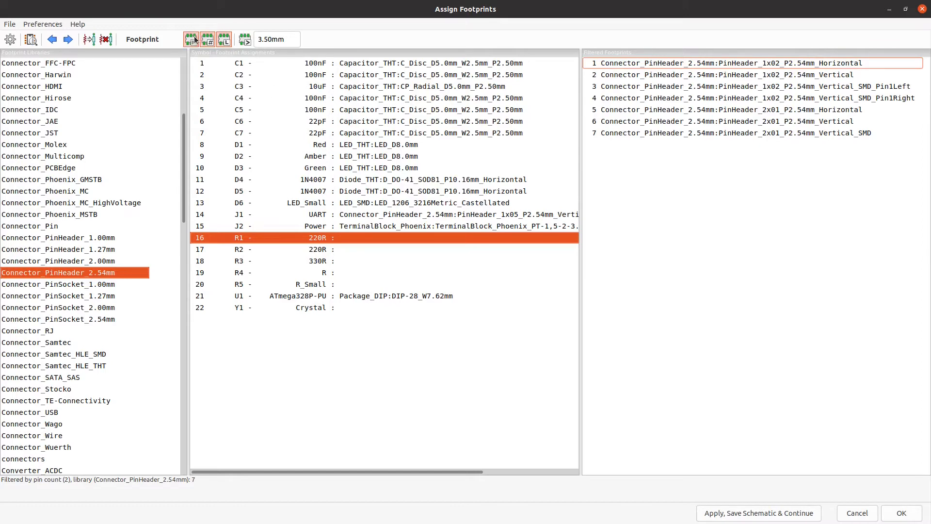
left_click(223, 40)
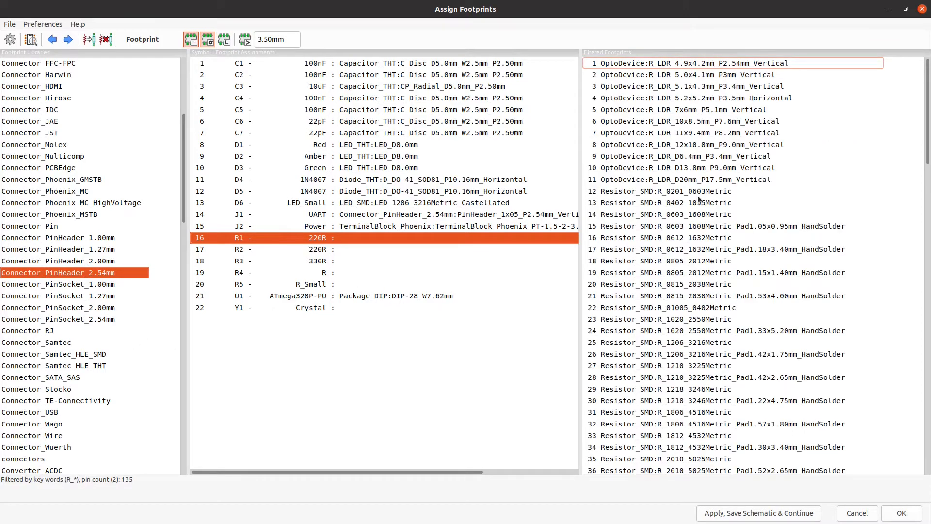
Select resistors R1 through R4 together and go to the through-hole axial resistor footprints.
scroll(698, 208, "down", 2)
scroll(689, 215, "down", 5)
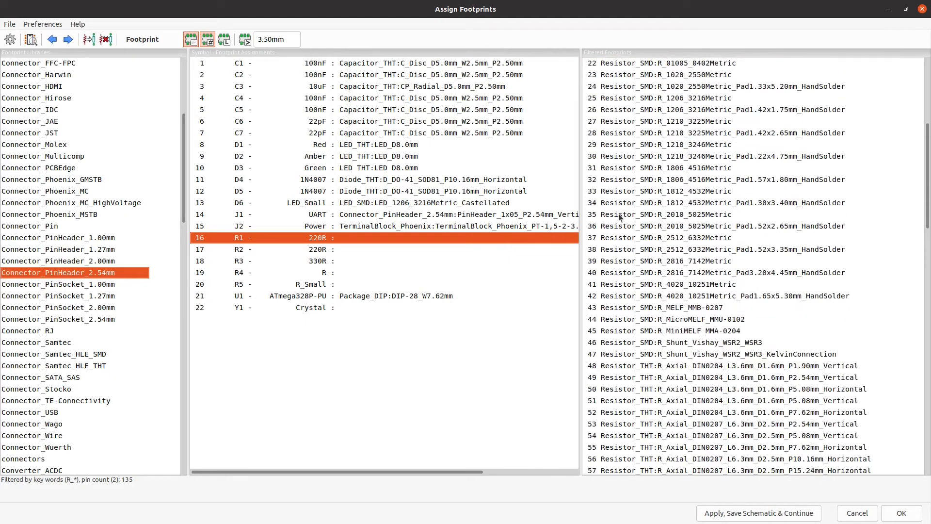
left_click(318, 273)
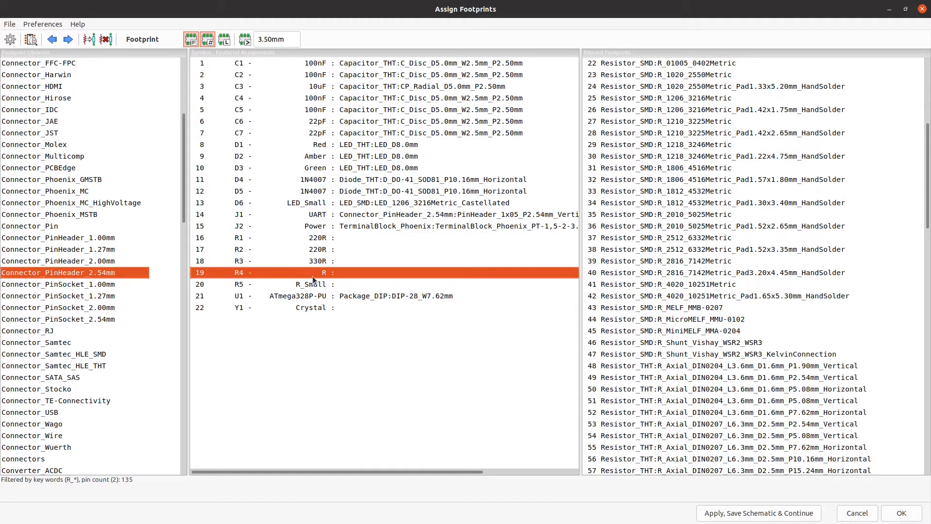
left_click(323, 238)
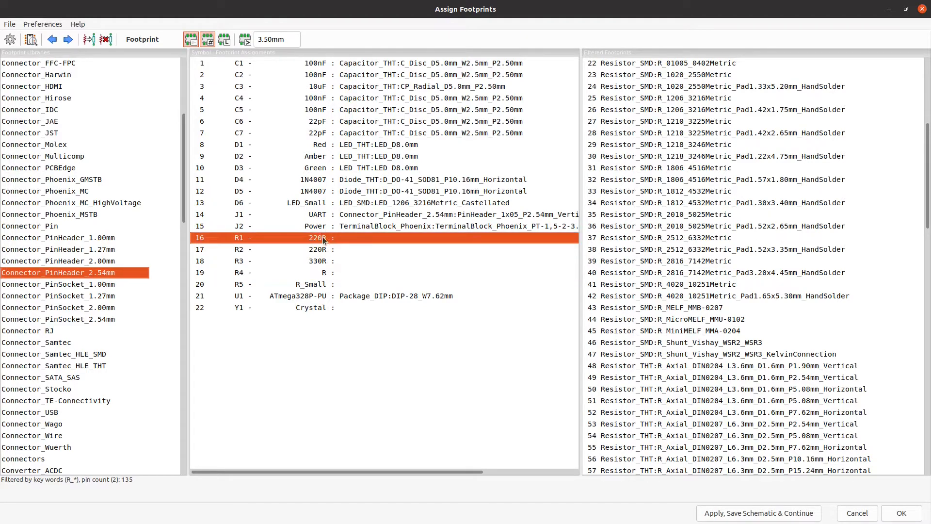
left_click(325, 272, "shift")
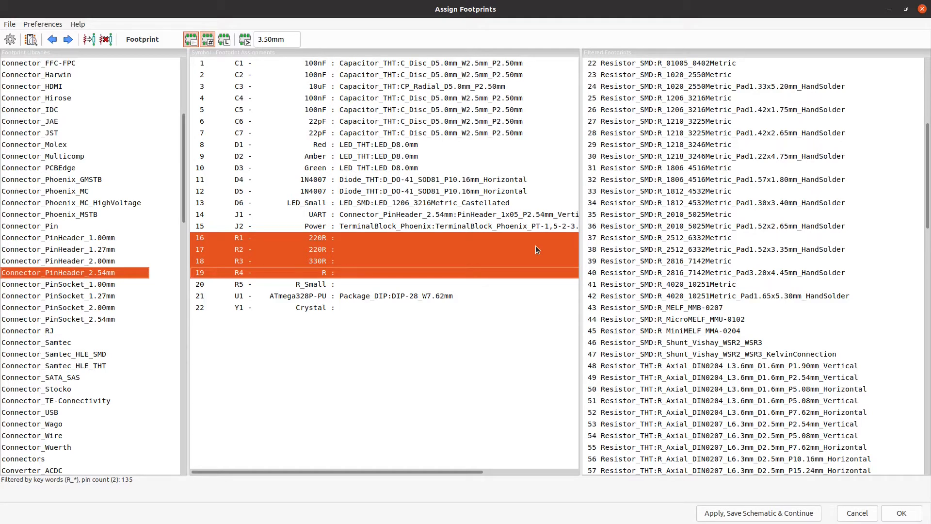
scroll(837, 282, "down", 6)
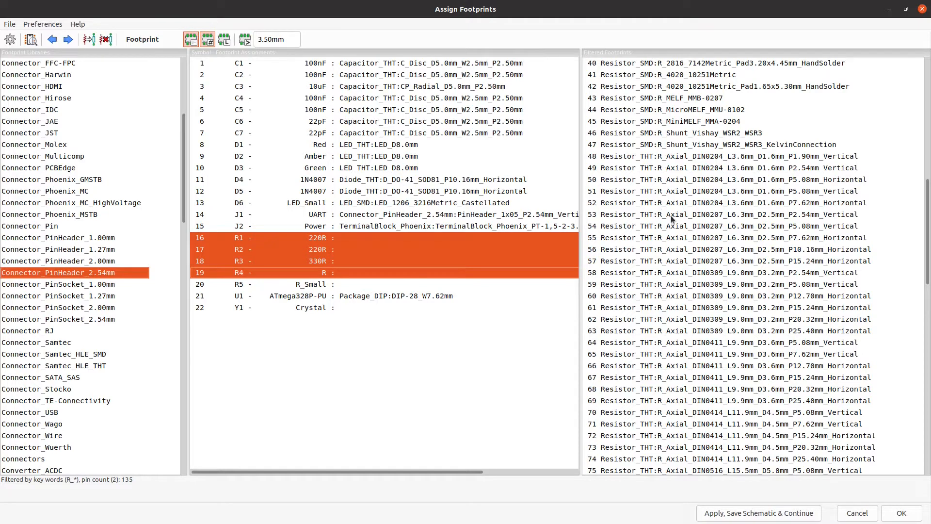
Inspect R_Axial_DIN0207_L6.3mm_D2.5mm_P7.62mm_Horizontal in the footprint preview and 3D Viewer, and close both views.
left_click(719, 262)
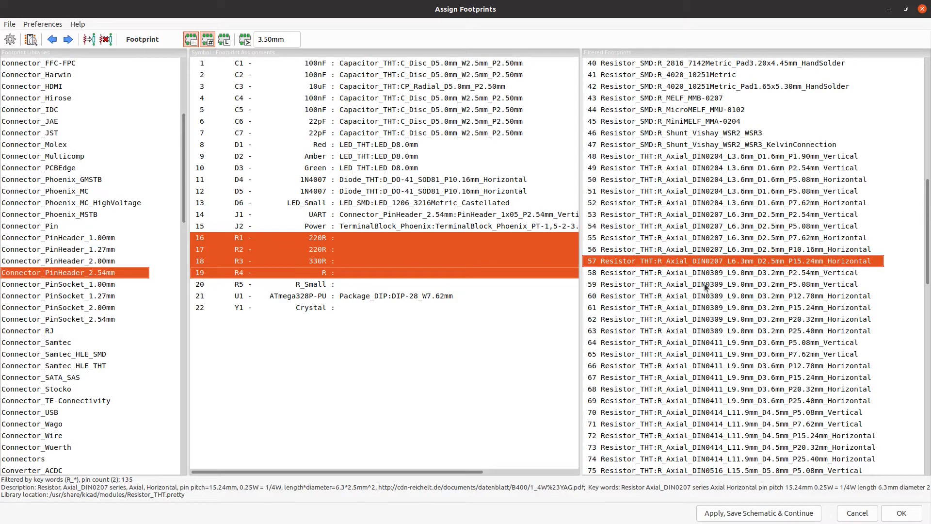
left_click(729, 238)
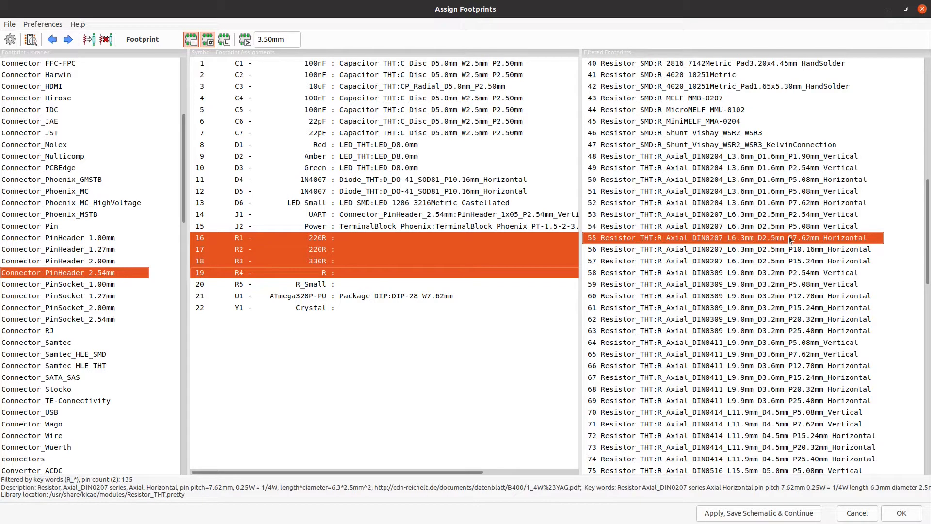
left_click(30, 39)
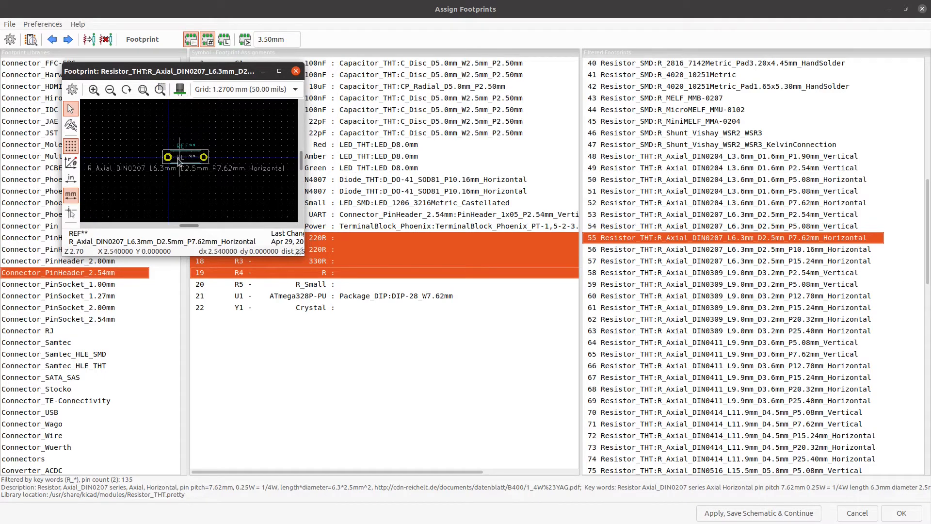
left_click(179, 89)
left_click_drag(302, 303, 263, 291)
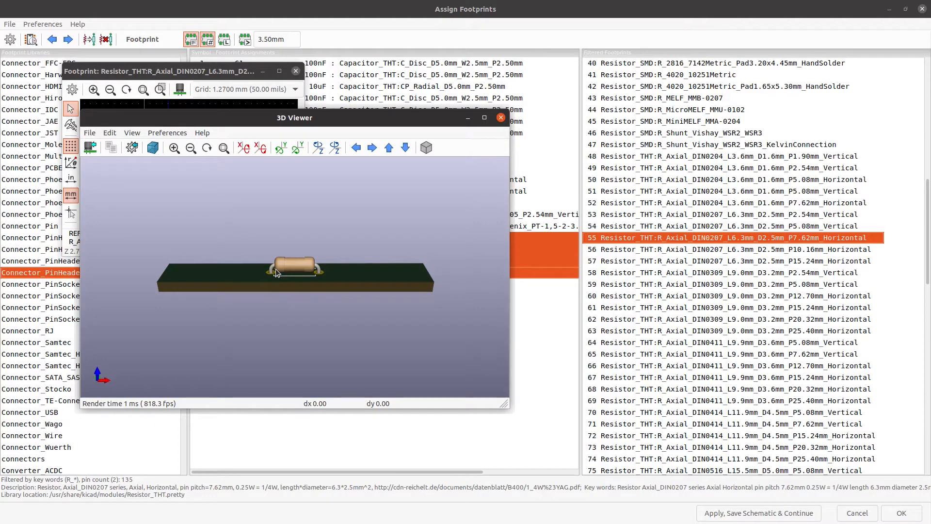
left_click_drag(286, 270, 287, 330)
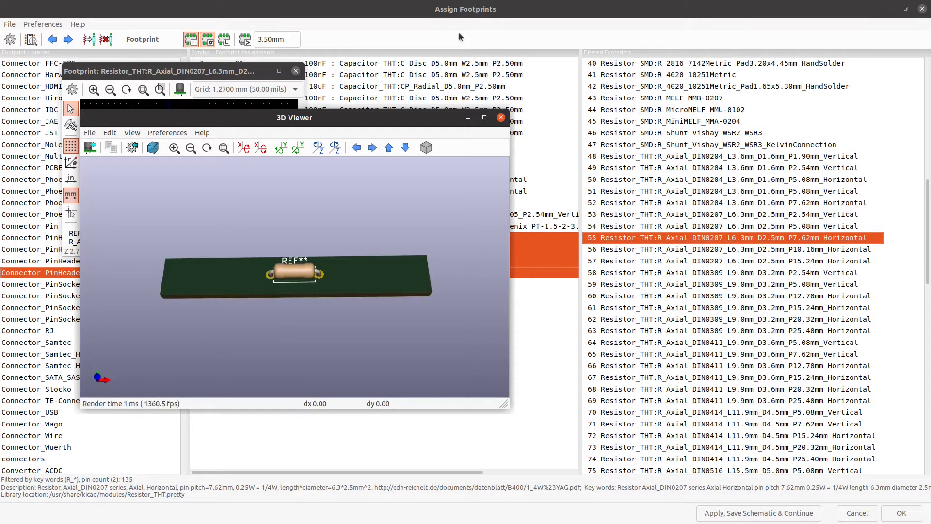
left_click(501, 118)
left_click(295, 72)
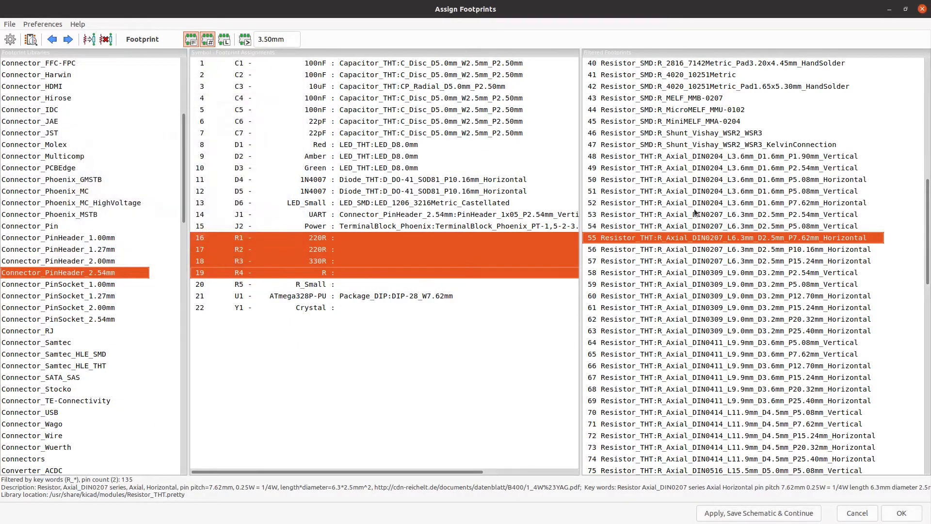
Assign Resistor_THT:R_Axial_DIN0207_L6.3mm_D2.5mm_P10.16mm_Horizontal to resistors R1 through R4.
left_click(797, 252)
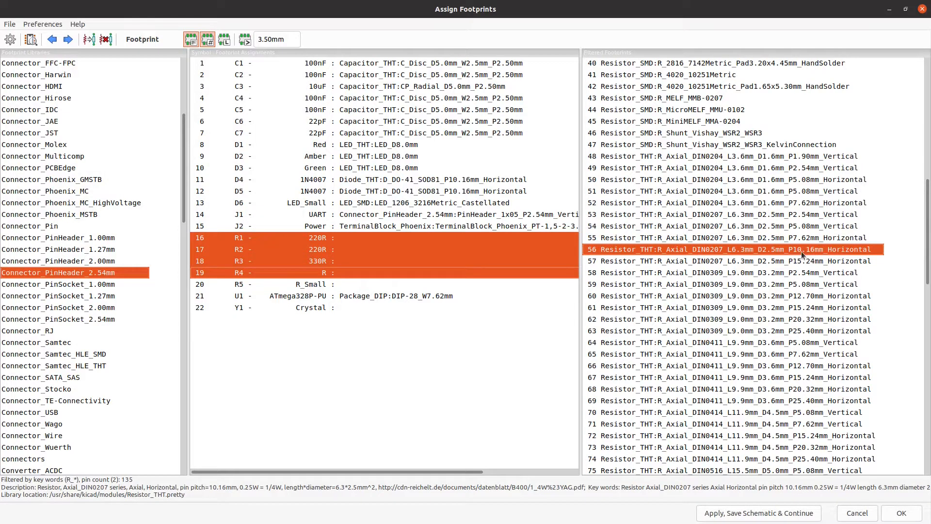
double_click(801, 251)
left_click(438, 261)
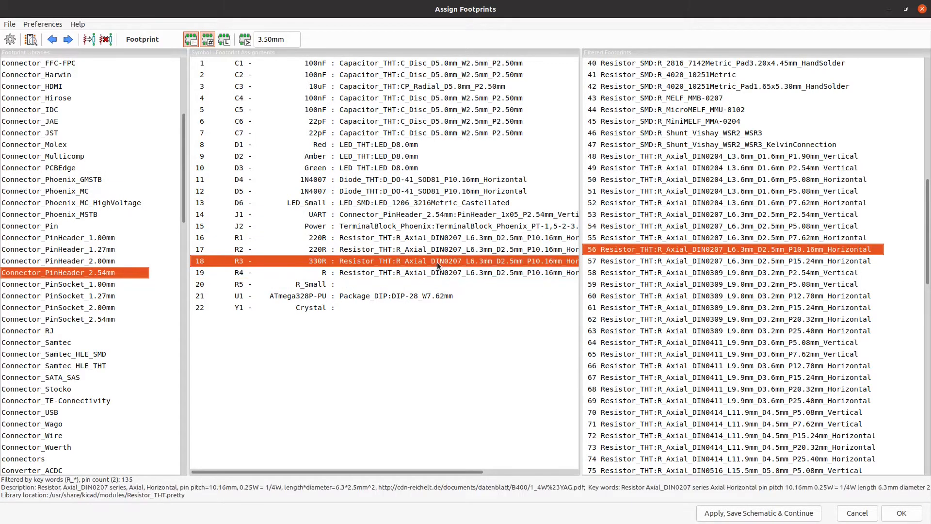
Inspect R_Axial_DIN0207_L6.3mm_D2.5mm_P10.16mm_Horizontal in the footprint preview and 3D Viewer, and close both views.
left_click(32, 41)
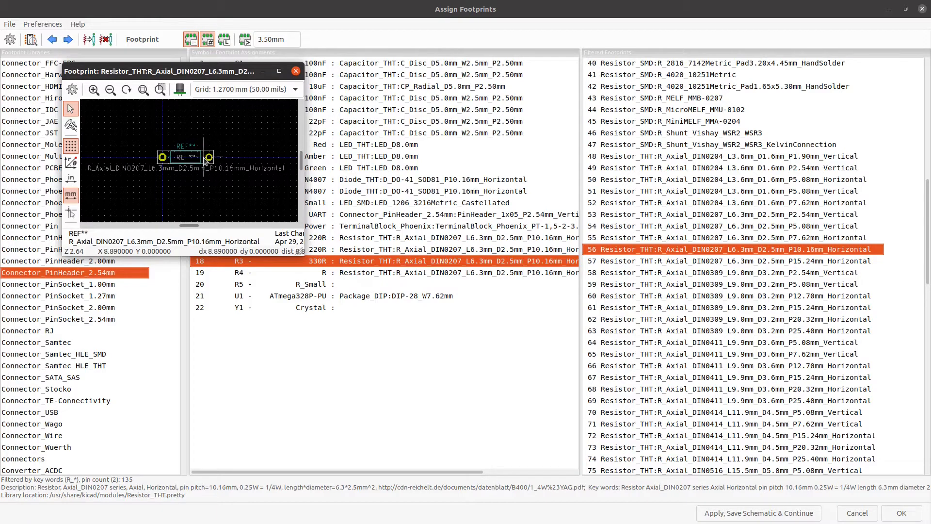
left_click(180, 88)
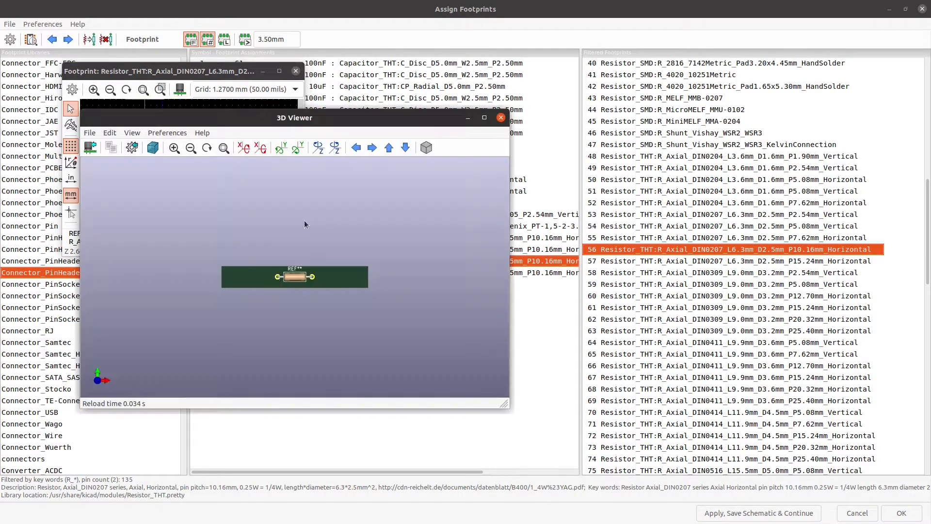
left_click_drag(322, 290, 261, 263)
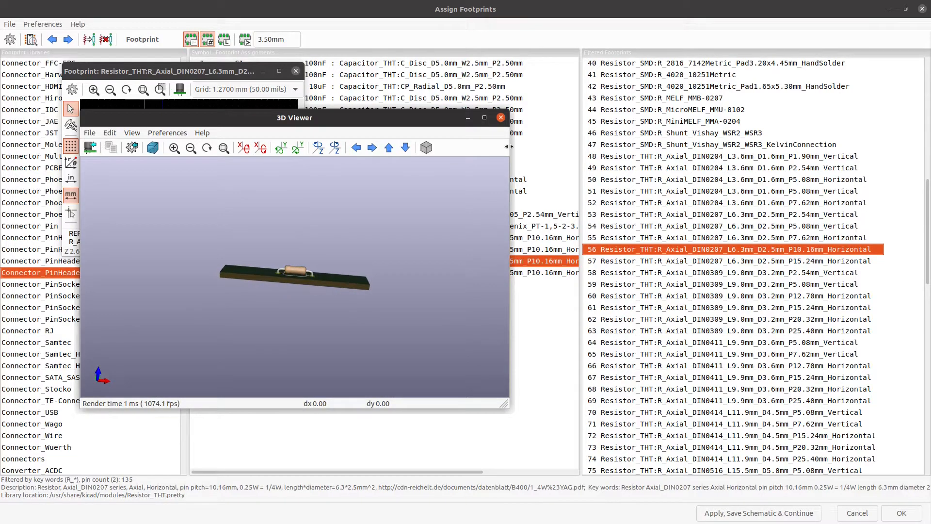
left_click(500, 117)
left_click(295, 71)
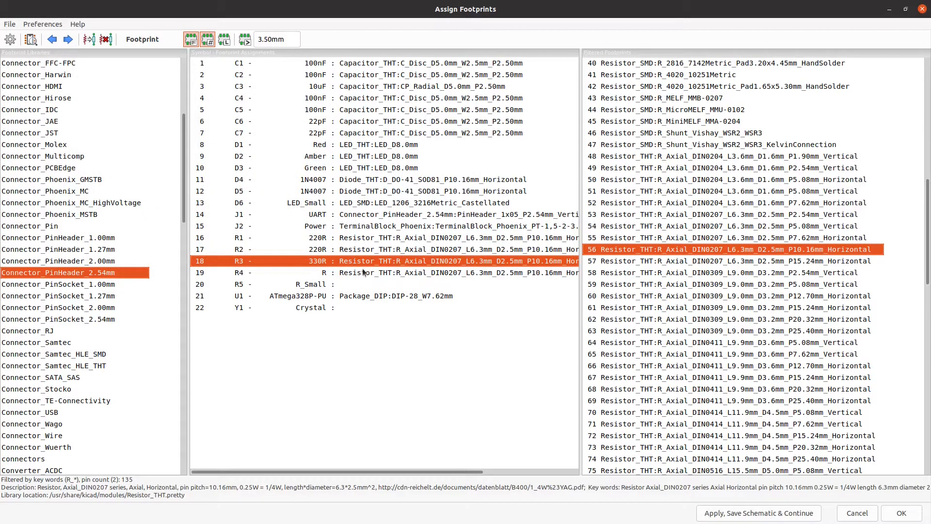
For resistor R5, inspect Resistor_SMD:R_1206_3216Metric in the footprint preview and 3D Viewer, and close both views.
left_click(348, 285)
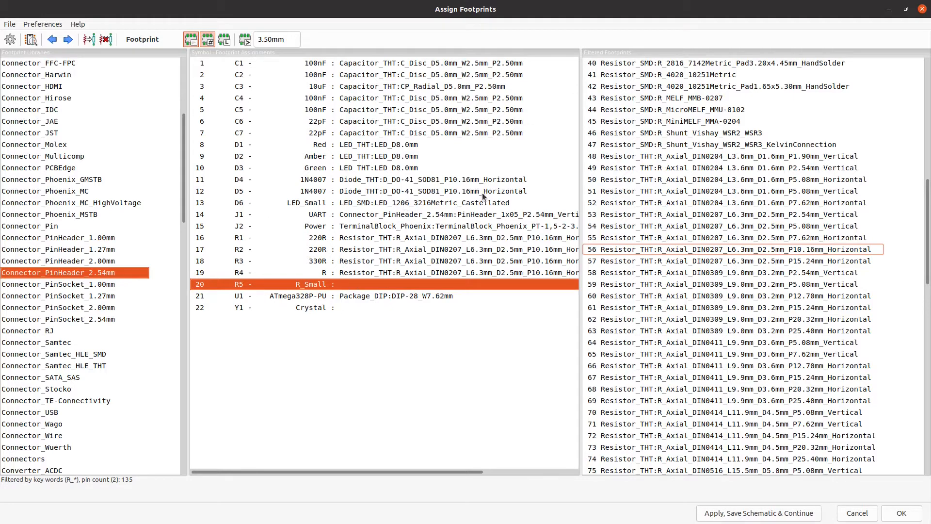
scroll(751, 213, "up", 6)
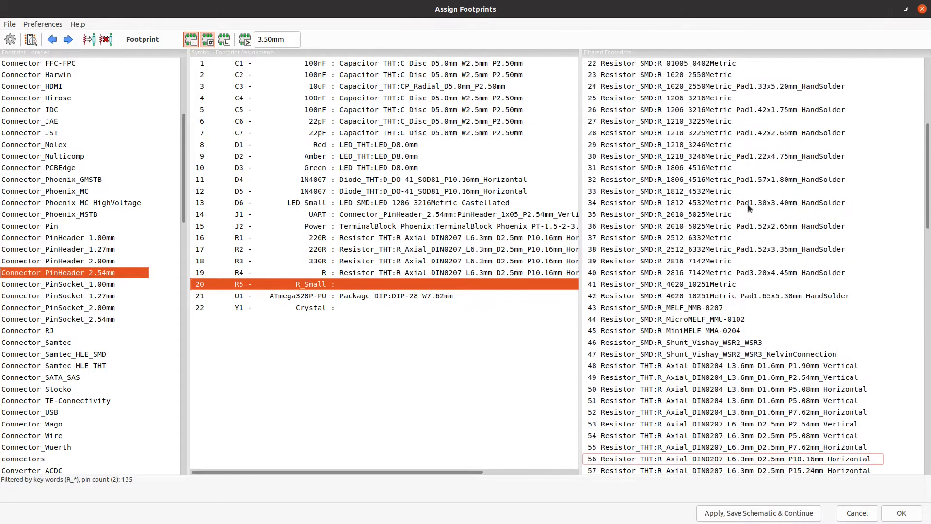
scroll(742, 211, "up", 7)
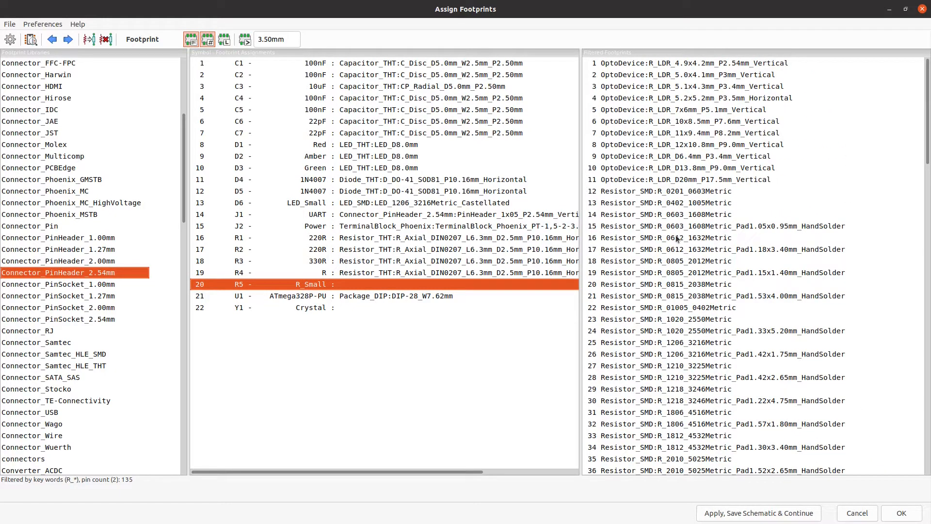
scroll(678, 240, "down", 3)
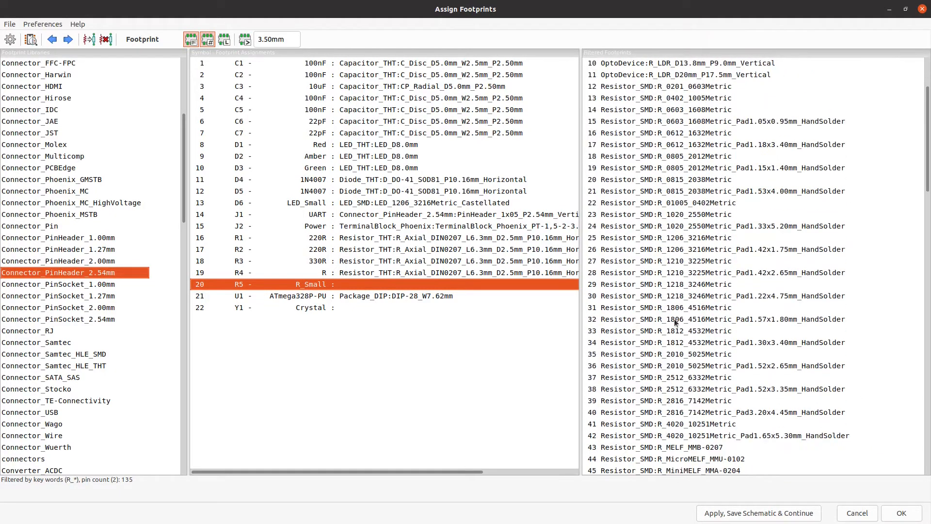
left_click(681, 250)
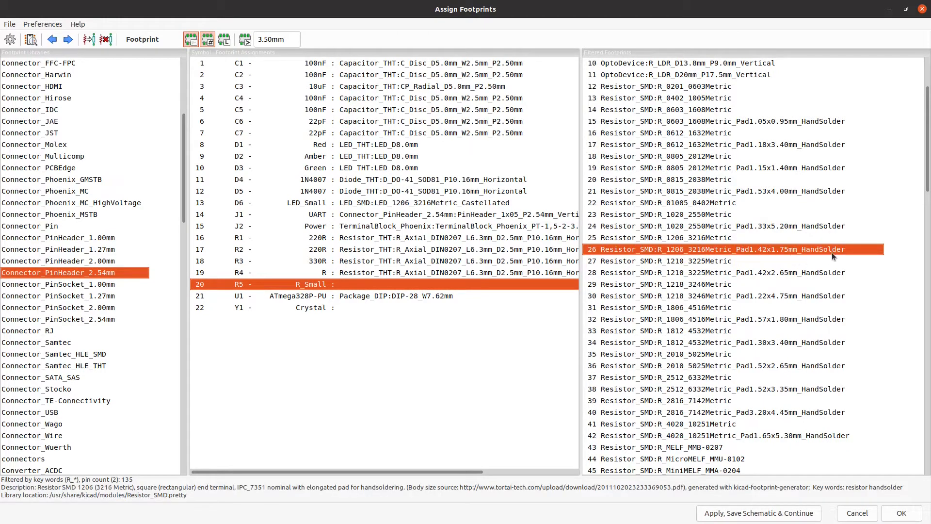
left_click(682, 239)
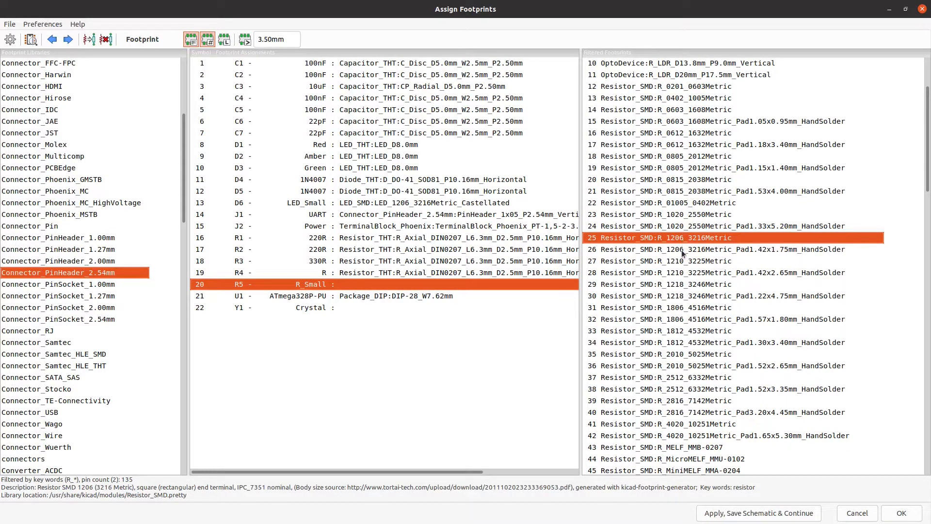
left_click(31, 40)
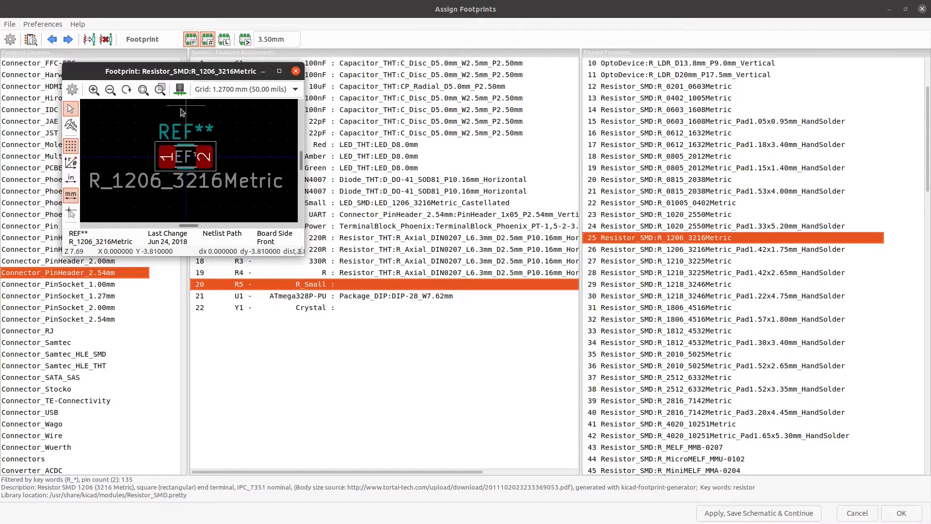
left_click(180, 89)
left_click_drag(300, 290, 291, 197)
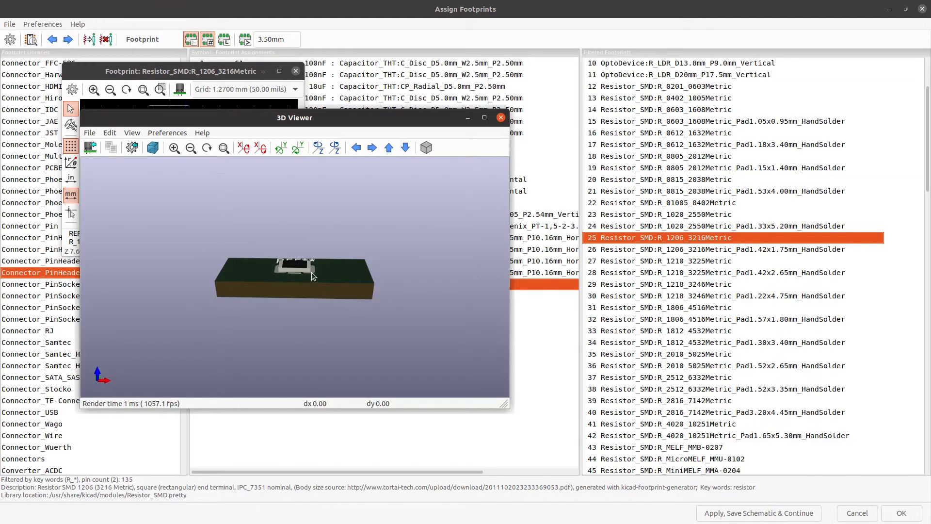
left_click_drag(288, 274, 322, 323)
left_click(499, 118)
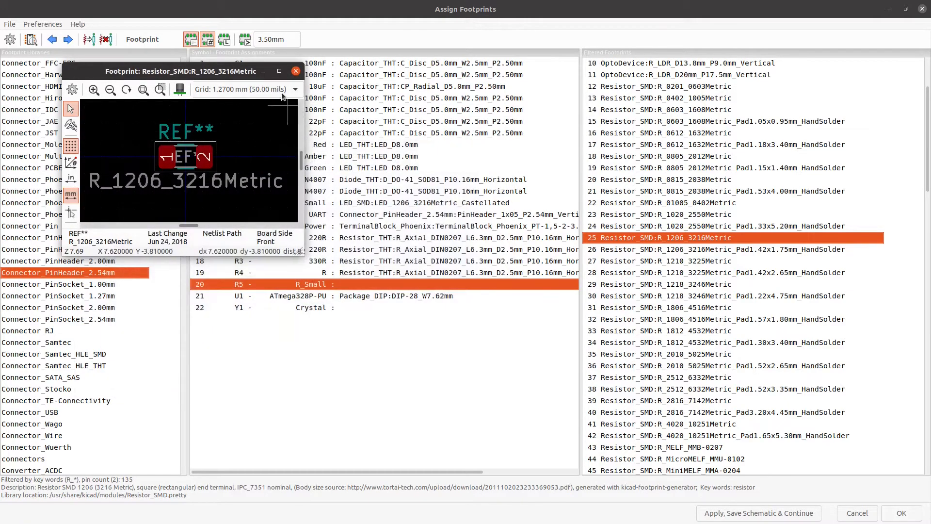
left_click(294, 71)
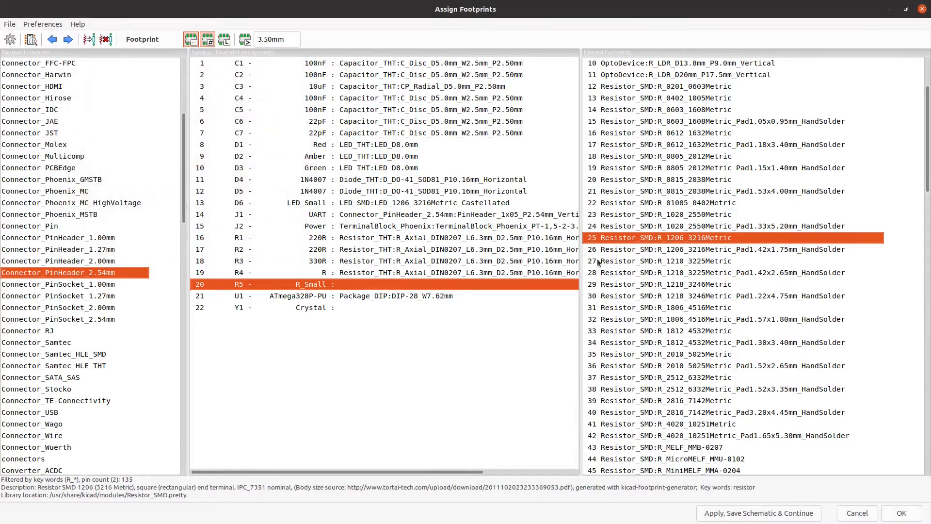
Inspect Resistor_SMD:R_1206_3216Metric_Pad1.42x1.75mm_HandSolder in the footprint preview and 3D Viewer, and assign it to resistor R5.
left_click(697, 251)
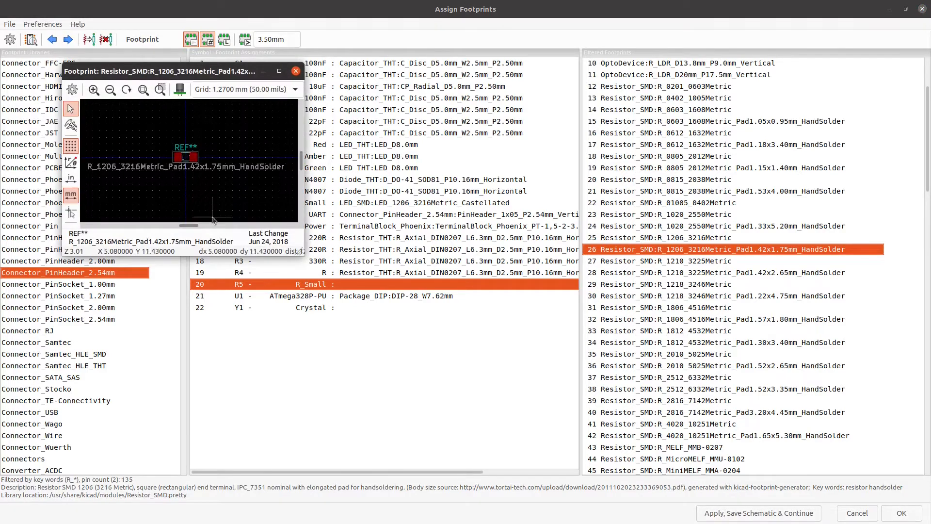
scroll(171, 177, "up", 4)
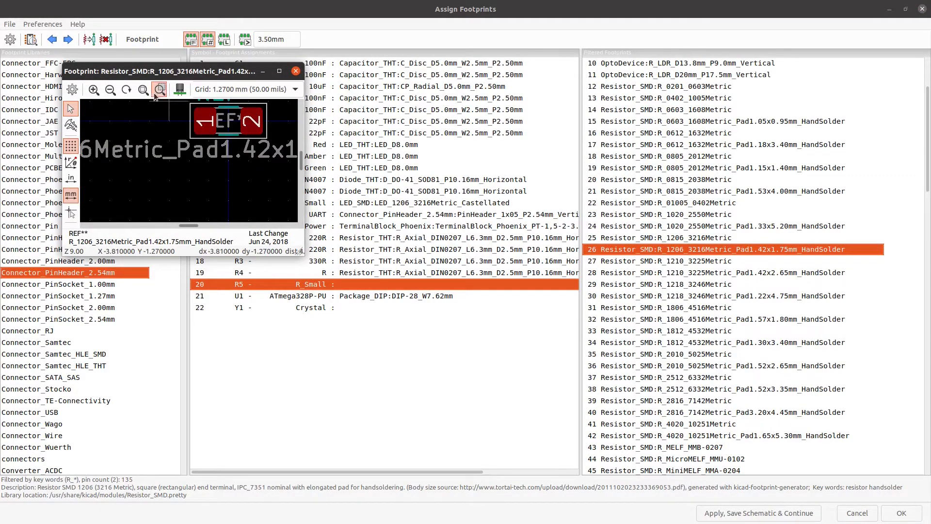
left_click(175, 92)
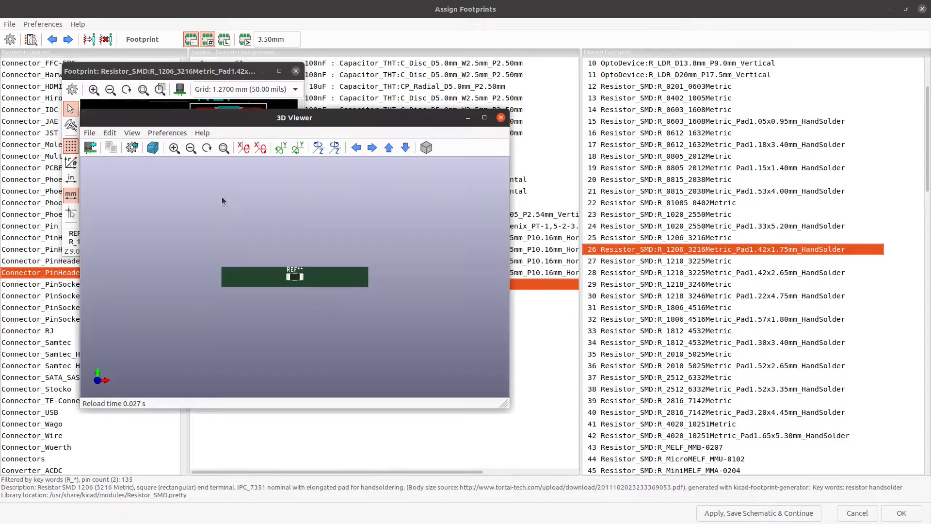
scroll(283, 289, "up", 5)
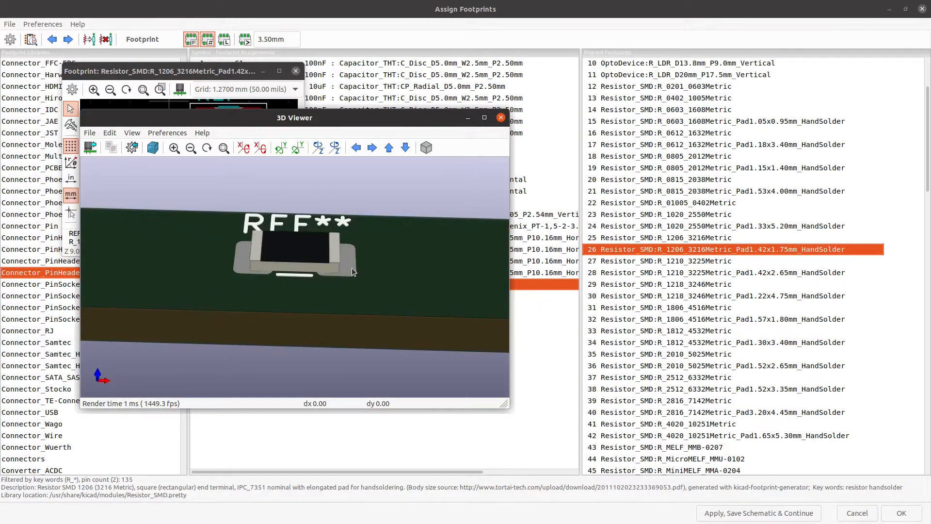
left_click(500, 117)
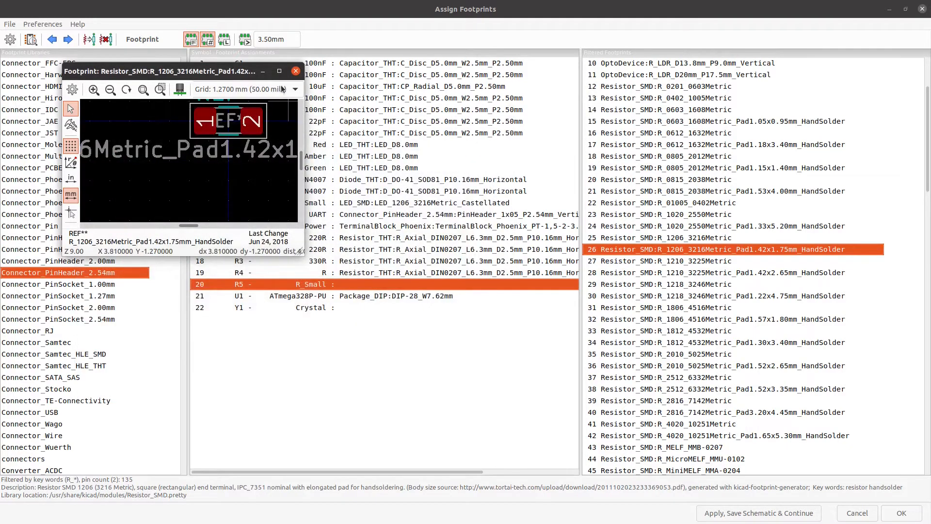
left_click(295, 71)
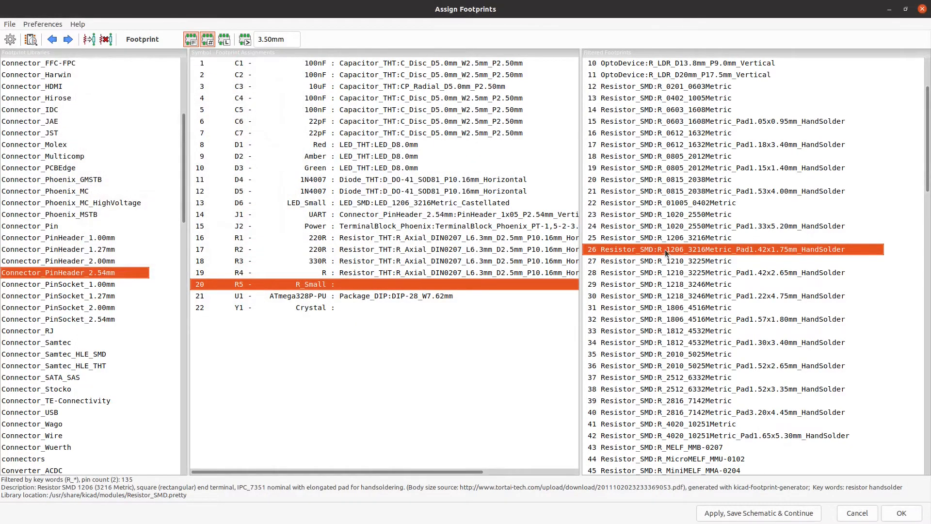
double_click(665, 250)
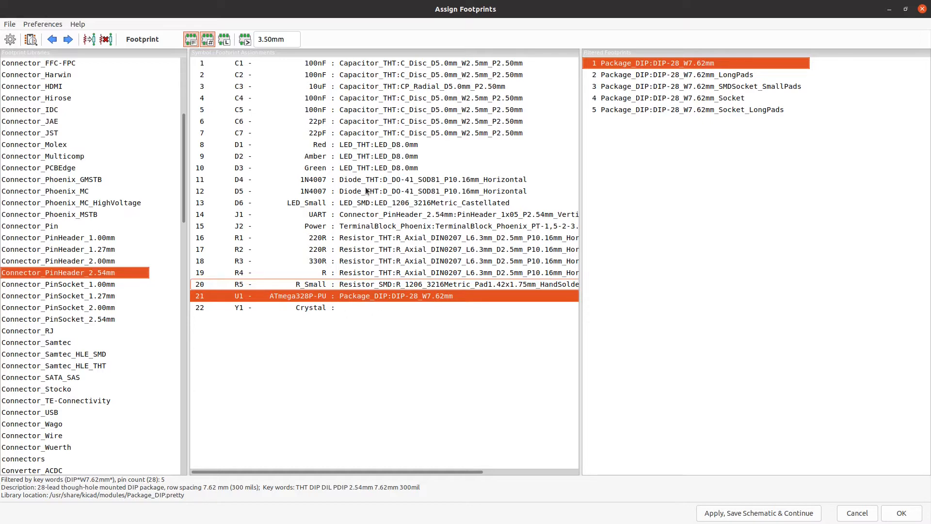
Inspect diode D5's assigned footprint in the footprint preview and 3D Viewer, and close both views.
left_click(382, 192)
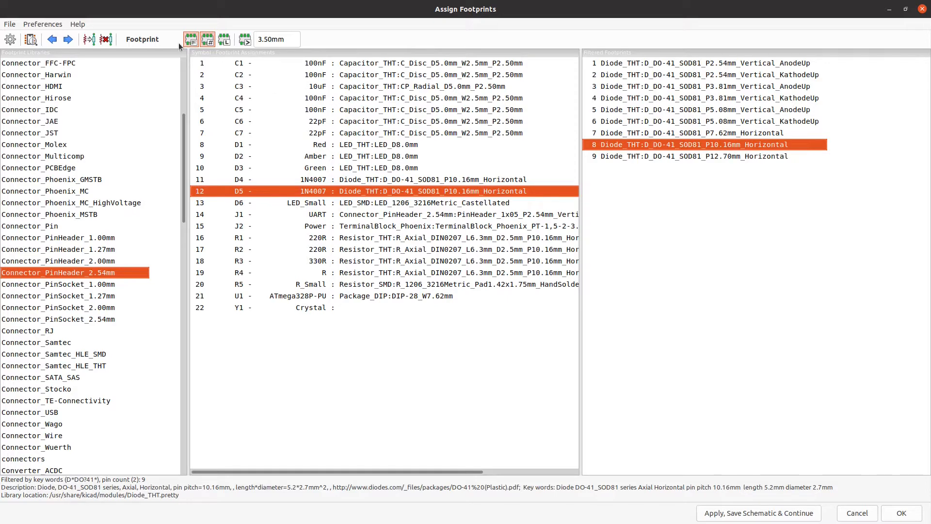
left_click(32, 42)
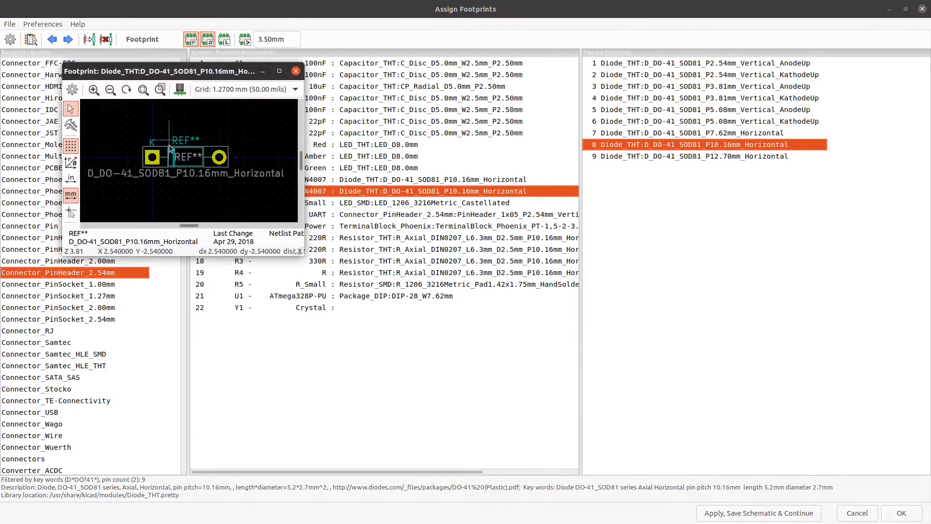
left_click(180, 88)
left_click_drag(292, 293, 298, 184)
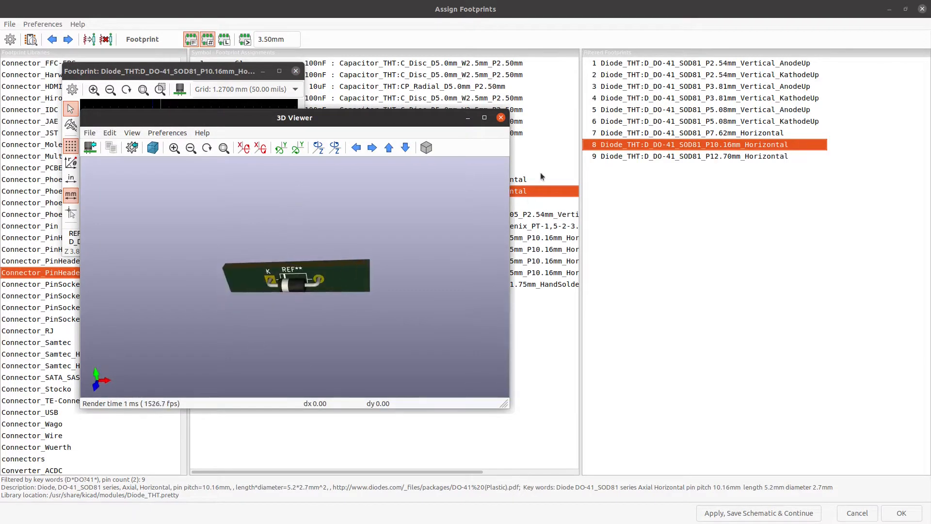
left_click(500, 118)
left_click(295, 71)
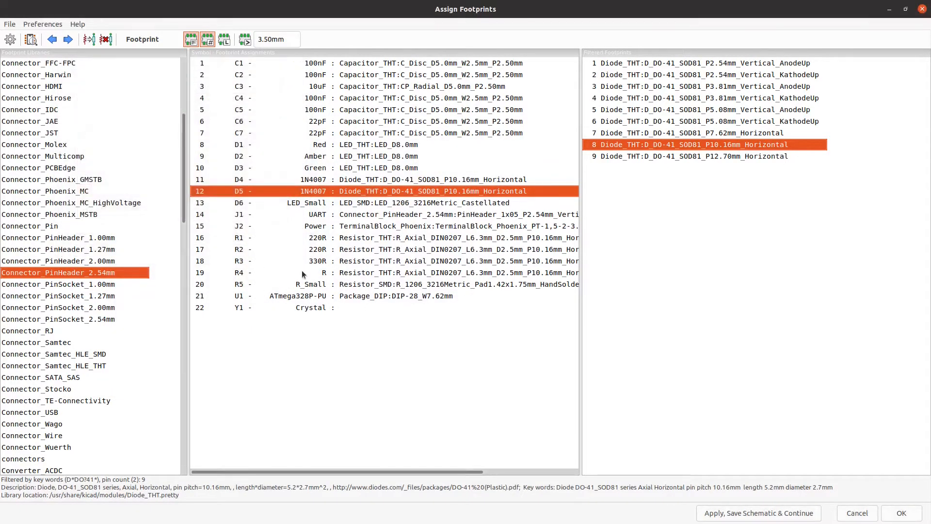
Inspect U1's Package_DIP:DIP-28_W7.62mm footprint in the footprint preview and 3D Viewer from several angles, and close both views.
left_click(383, 296)
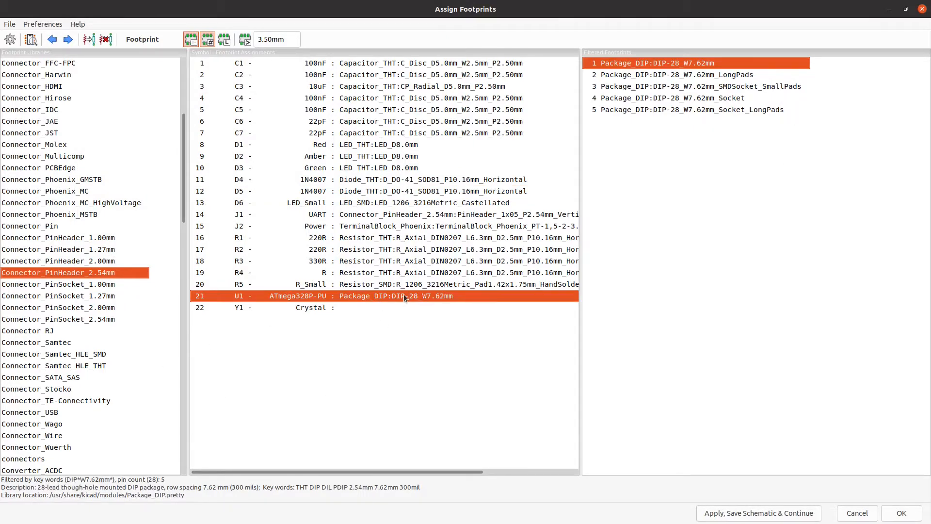
left_click(32, 40)
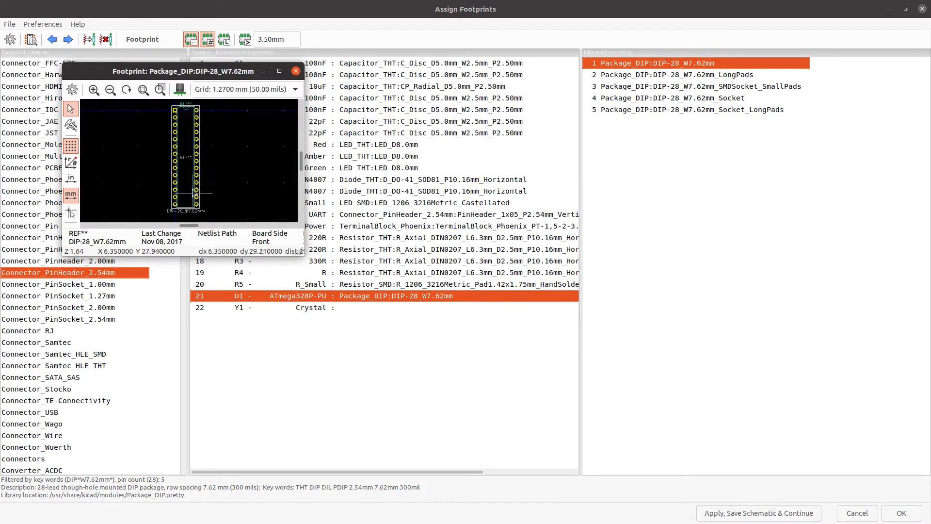
left_click(180, 89)
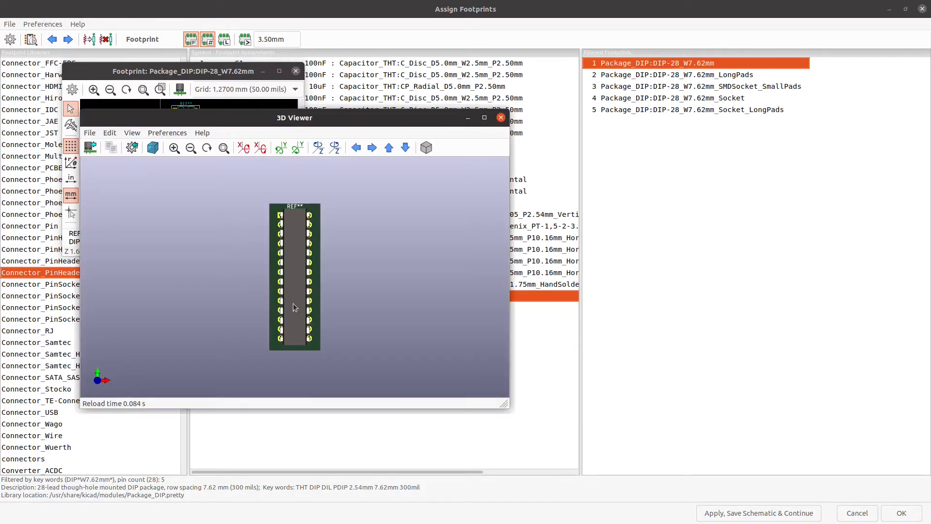
left_click_drag(293, 303, 281, 208)
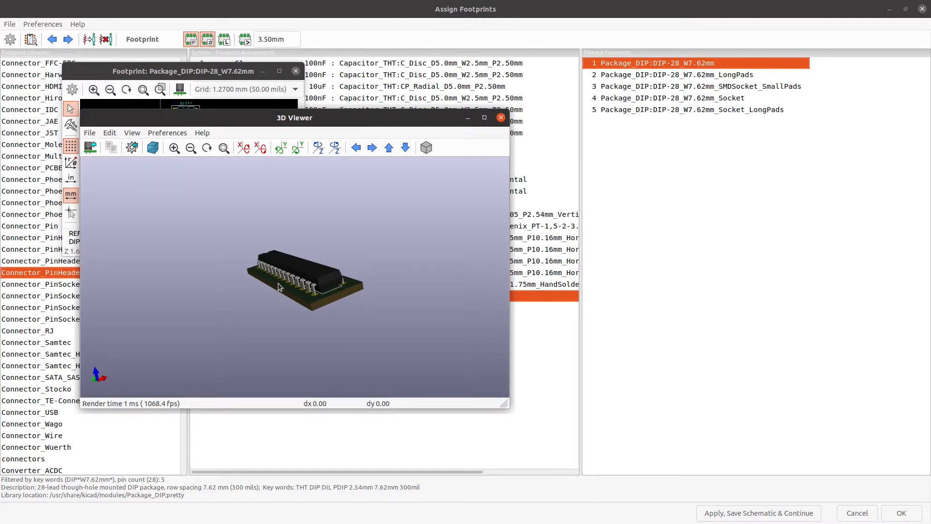
left_click_drag(308, 286, 190, 266)
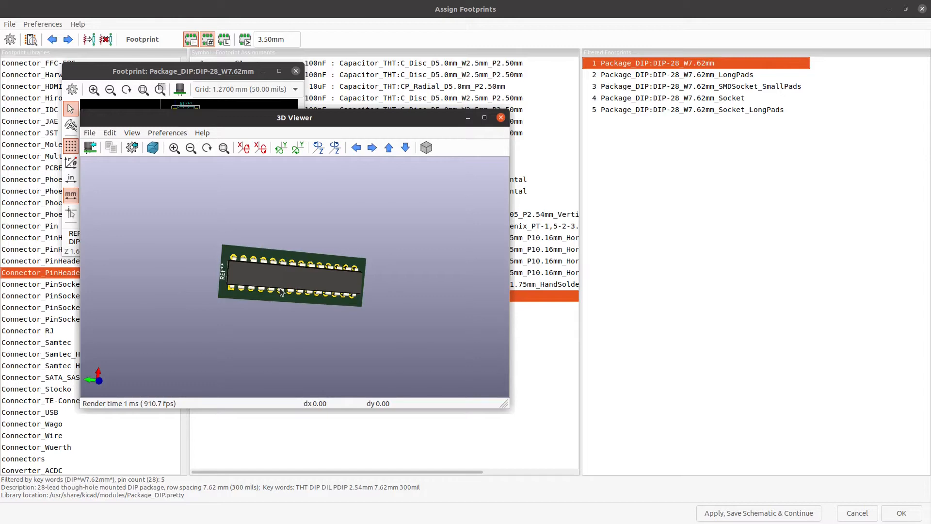
left_click_drag(286, 291, 266, 211)
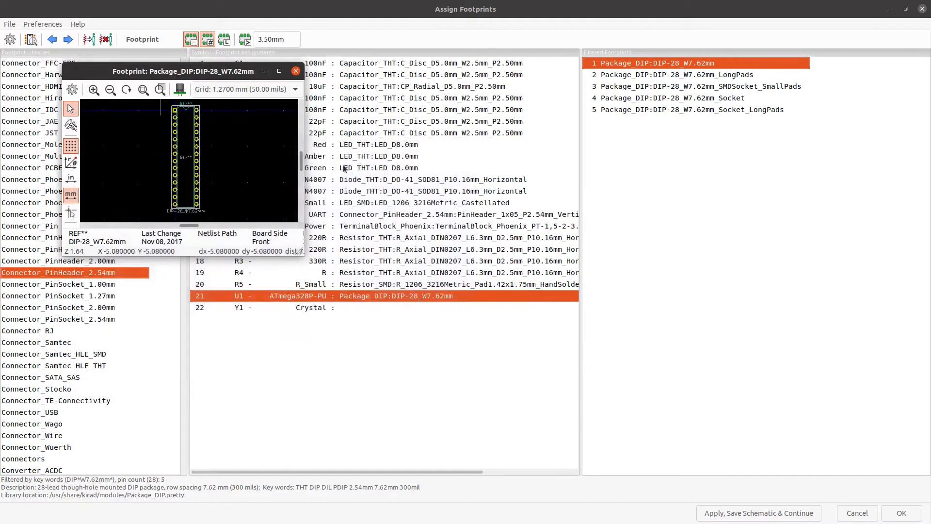
left_click(500, 117)
left_click(295, 71)
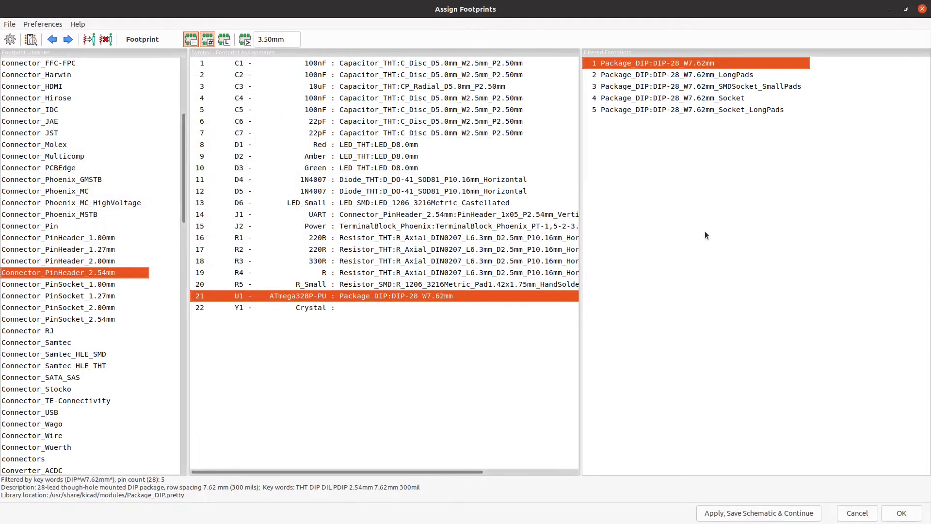
Assign Package_DIP:DIP-28_W7.62mm_Socket to U1 and inspect it in the footprint preview and 3D Viewer, closing both views.
double_click(727, 98)
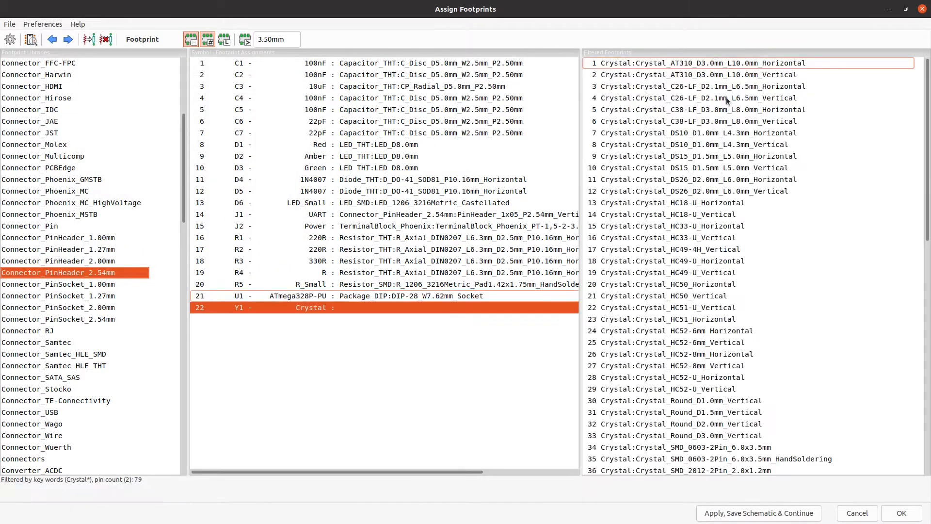
left_click(420, 293)
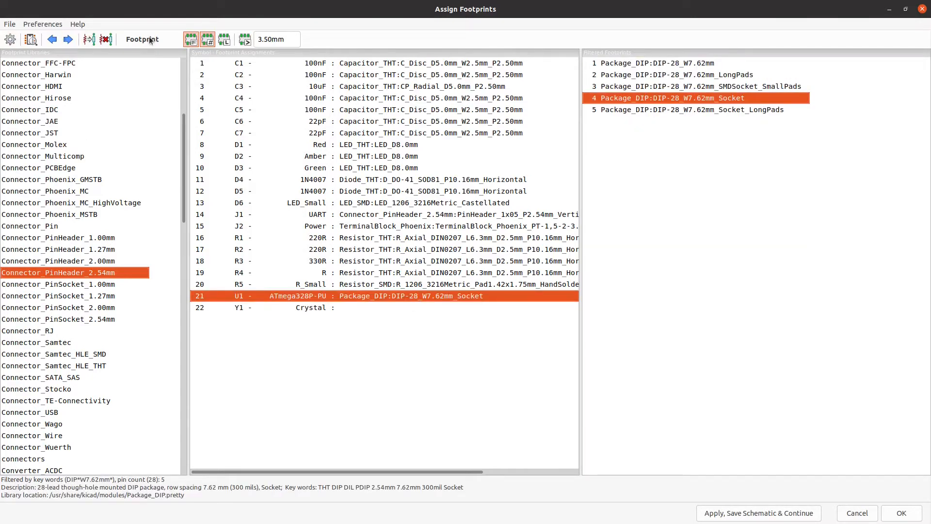
left_click(31, 39)
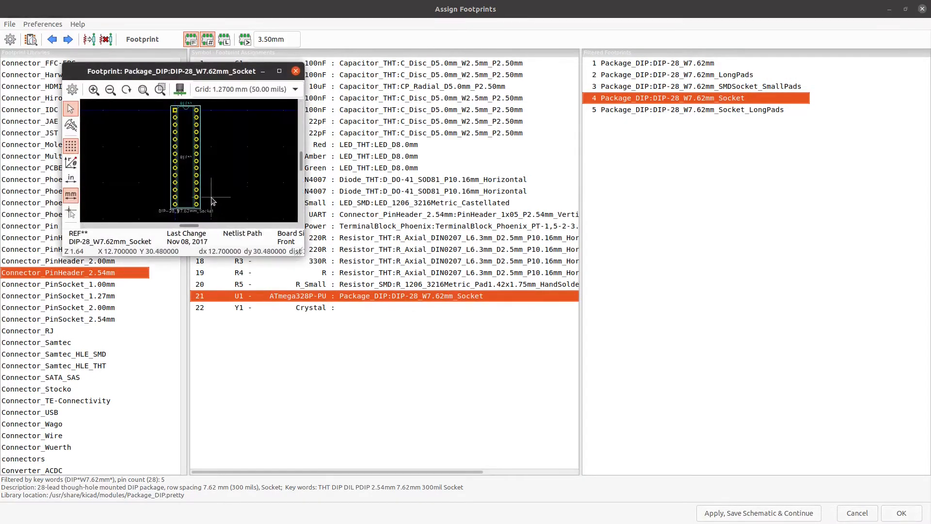
left_click(180, 89)
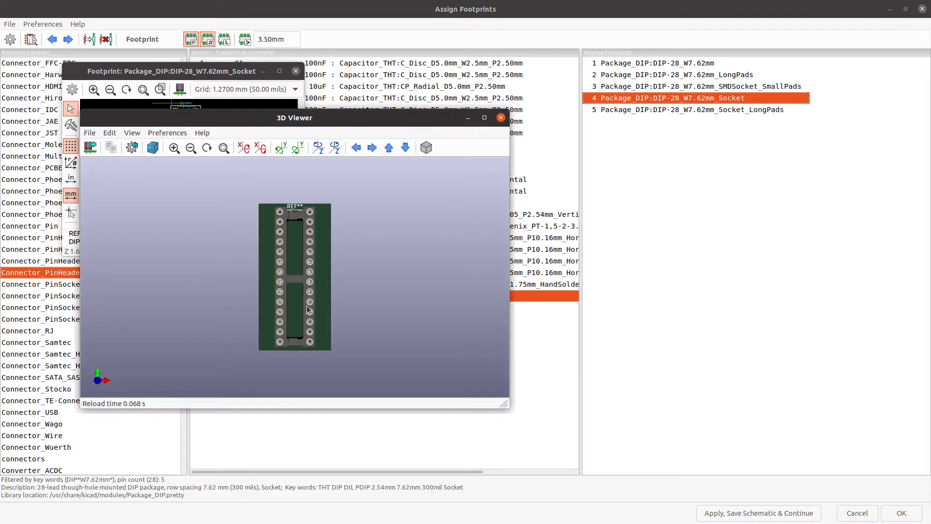
left_click_drag(307, 309, 248, 332)
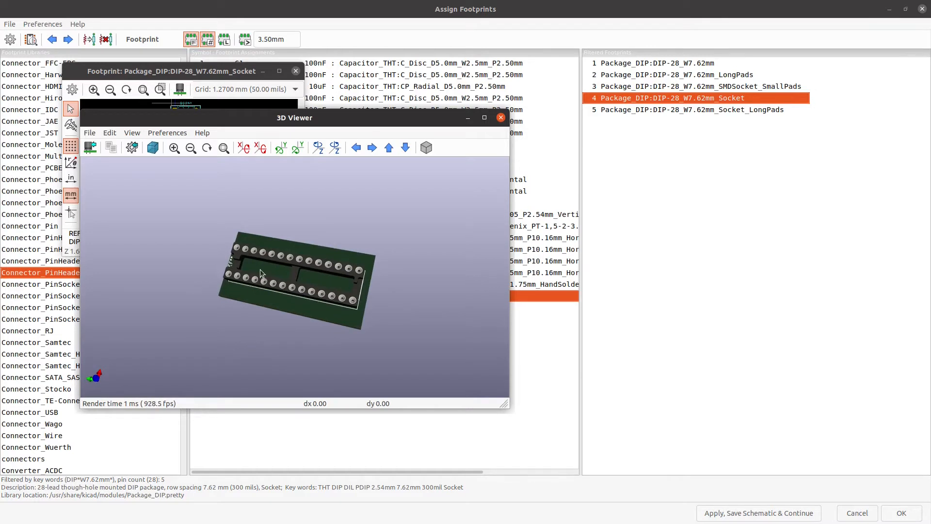
left_click_drag(264, 300, 341, 312)
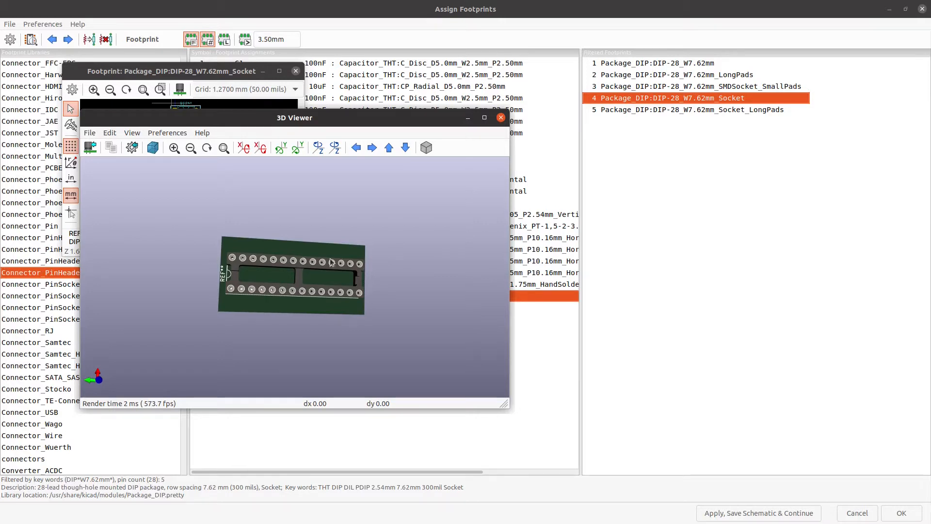
left_click_drag(361, 278, 325, 240)
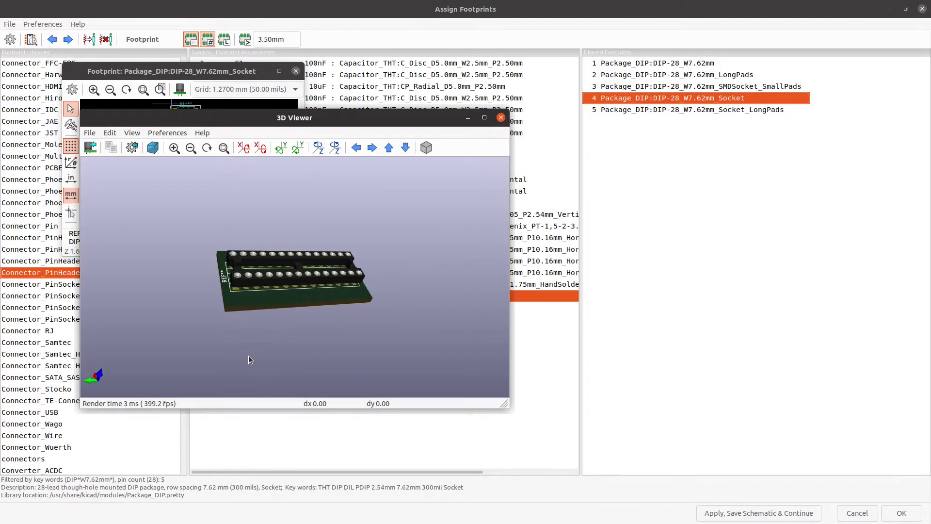
left_click_drag(249, 355, 275, 274)
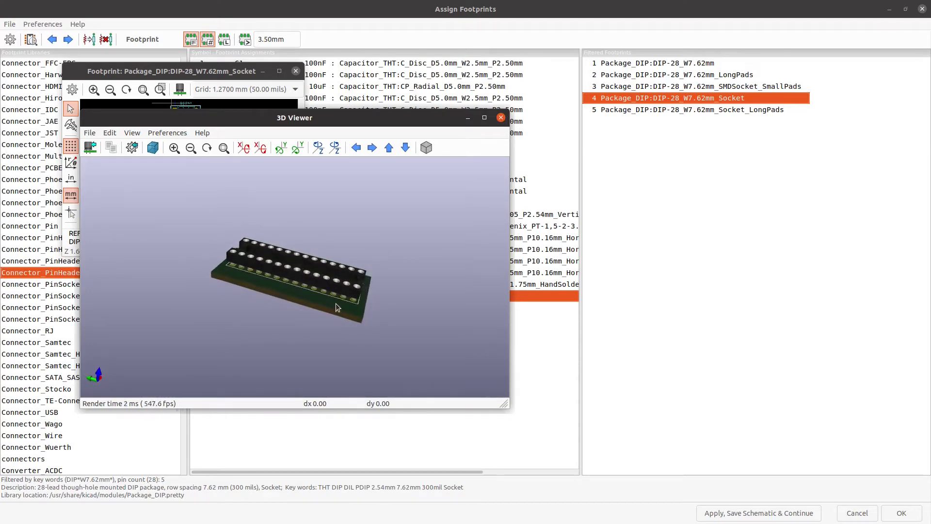
left_click_drag(336, 304, 235, 263)
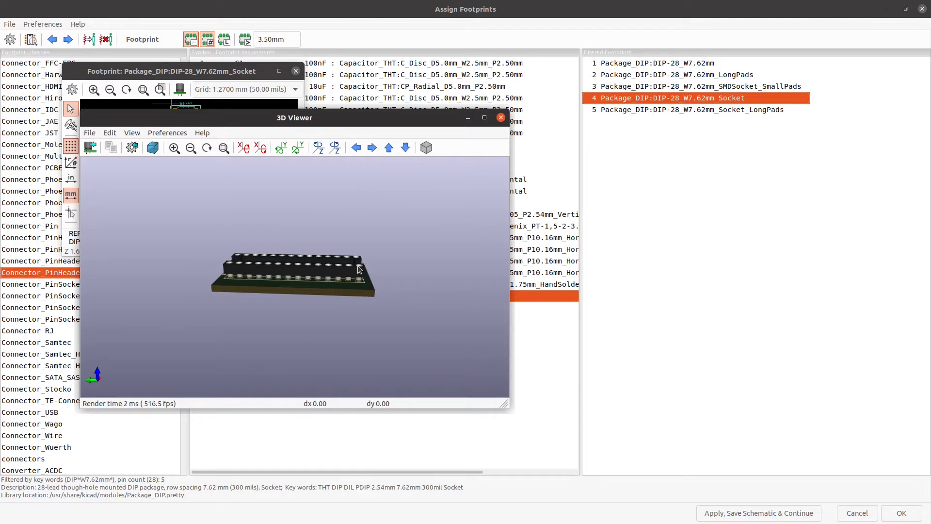
left_click_drag(334, 274, 289, 294)
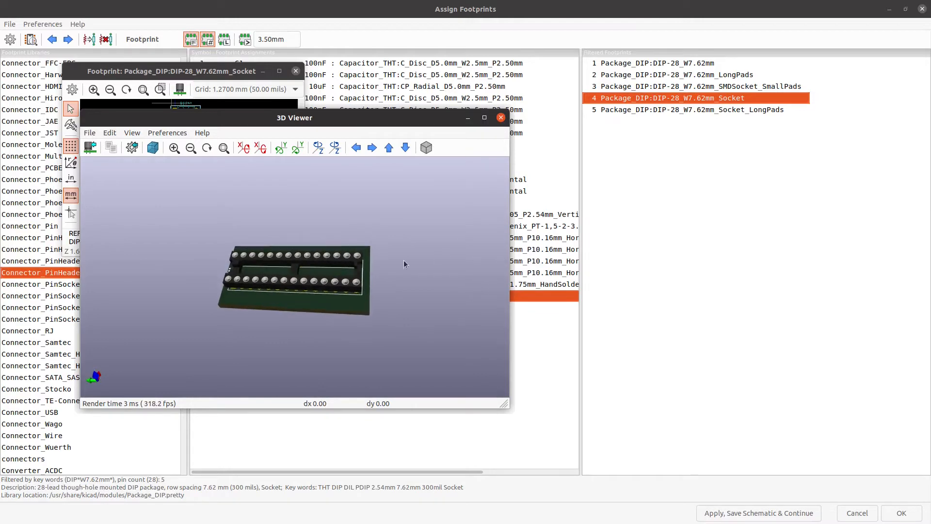
left_click(500, 117)
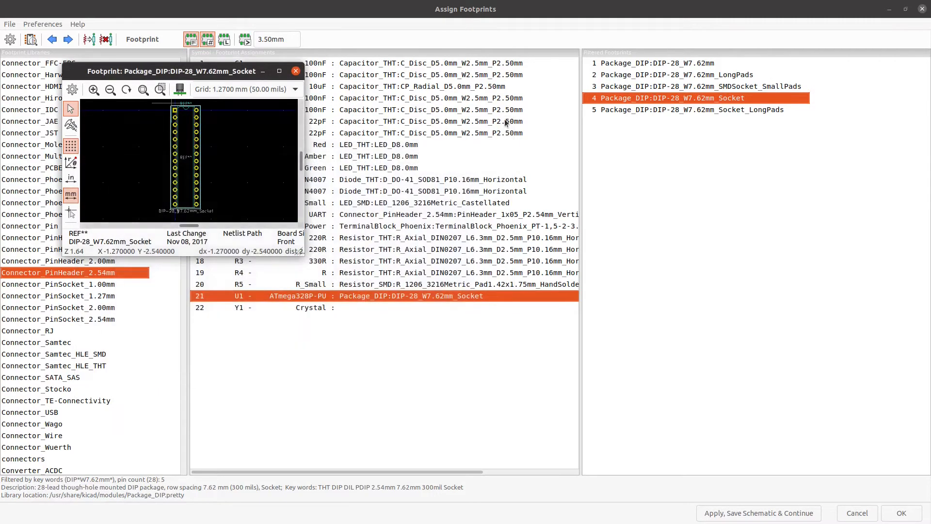
left_click(295, 71)
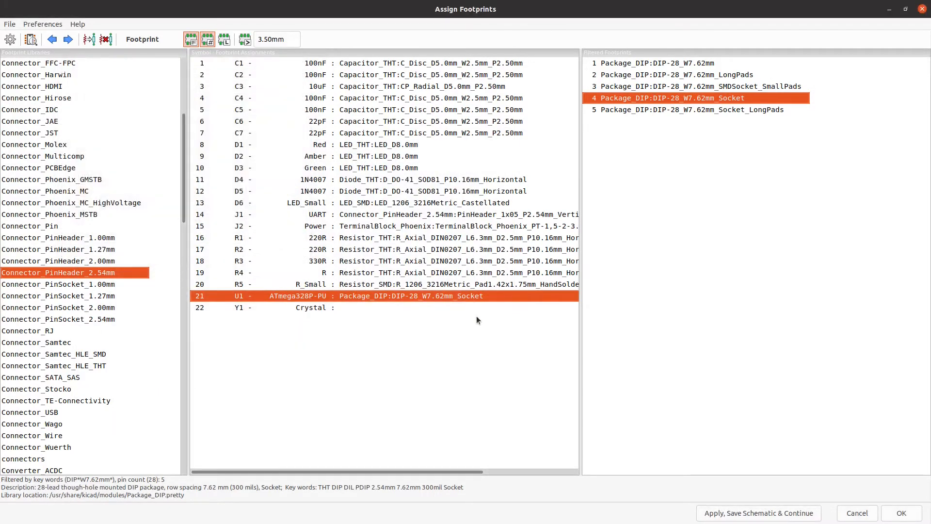
For crystal Y1, inspect Crystal:Crystal_HC49-U_Horizontal in the footprint preview and in the 3D Viewer from several angles, and close the 3D Viewer.
left_click(364, 308)
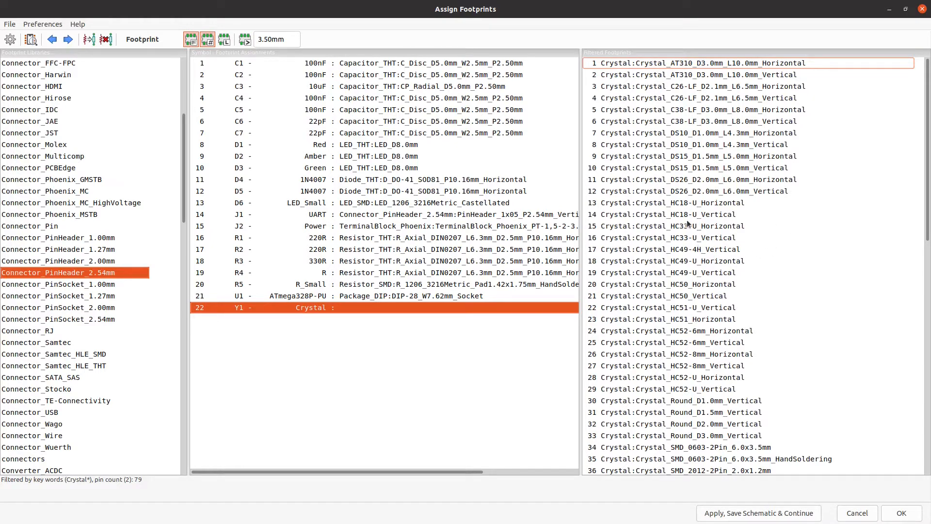
left_click(671, 251)
left_click(676, 273)
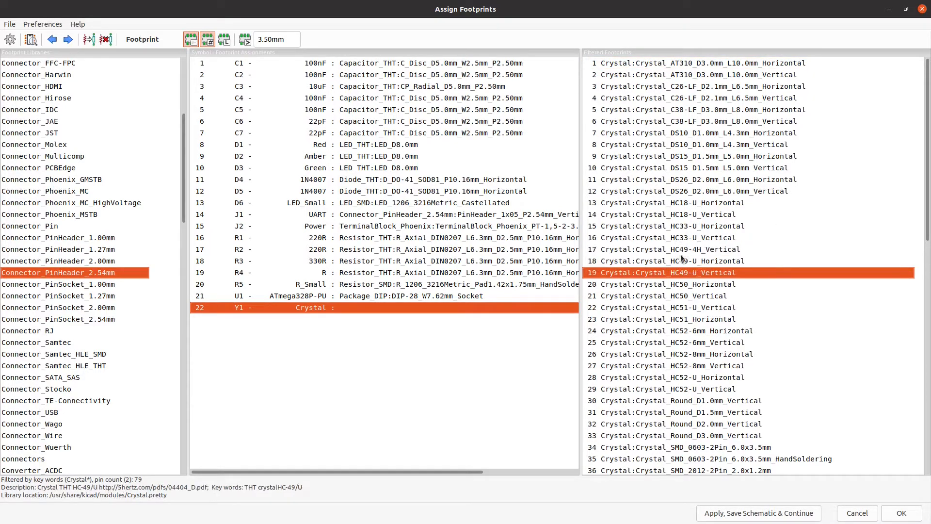
left_click(682, 250)
left_click(679, 261)
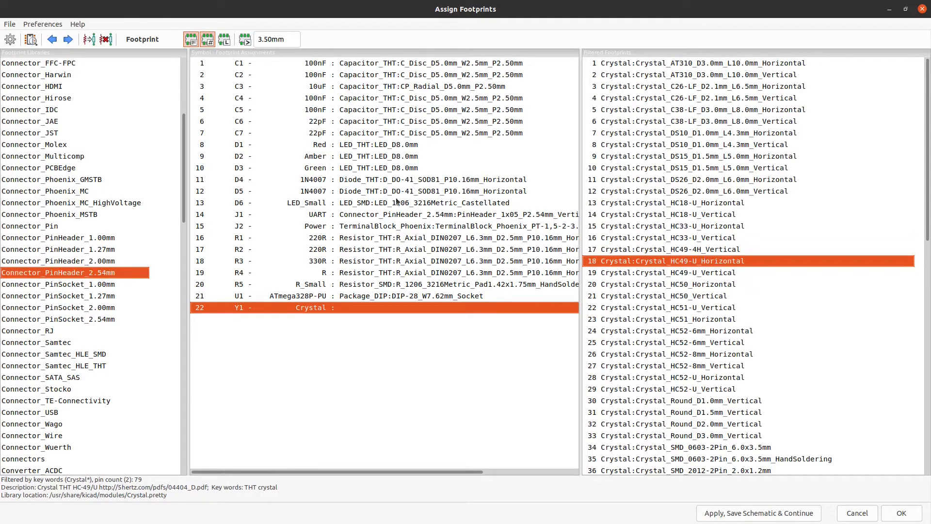
left_click(31, 39)
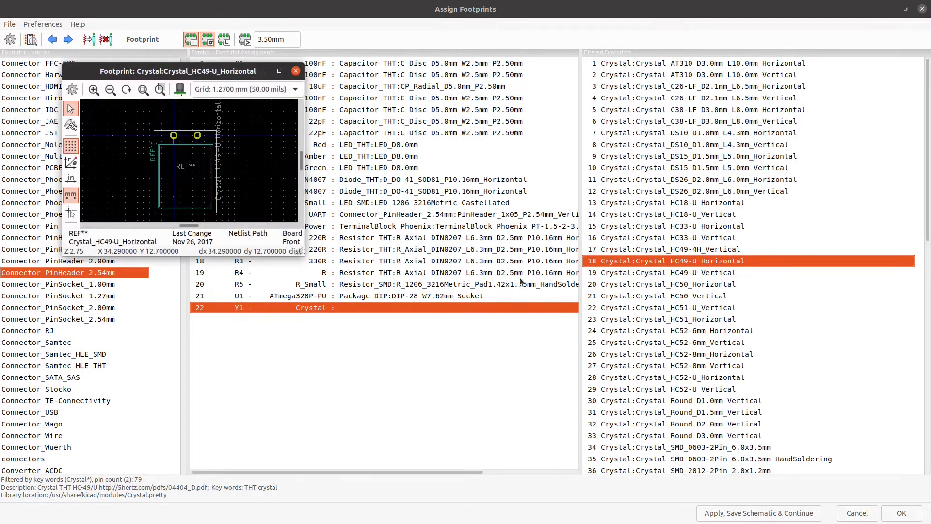
left_click(180, 88)
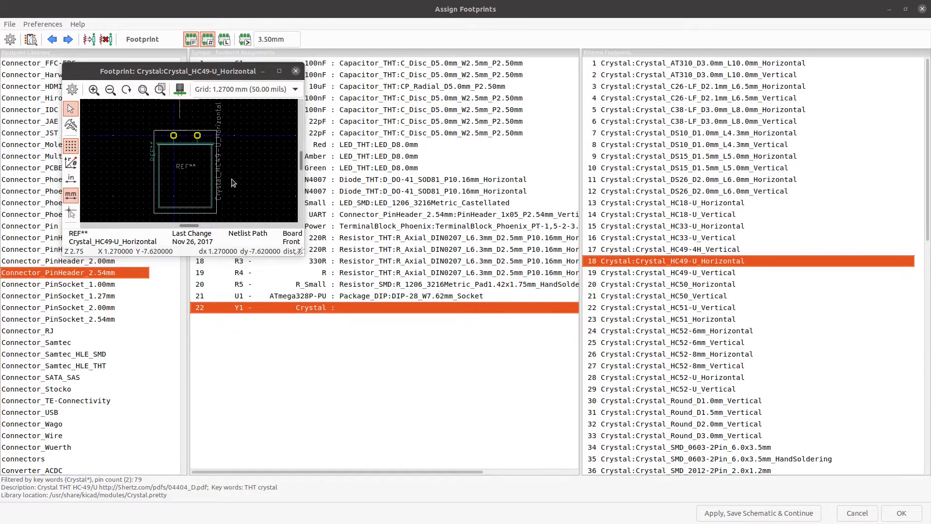
left_click_drag(263, 334, 314, 254)
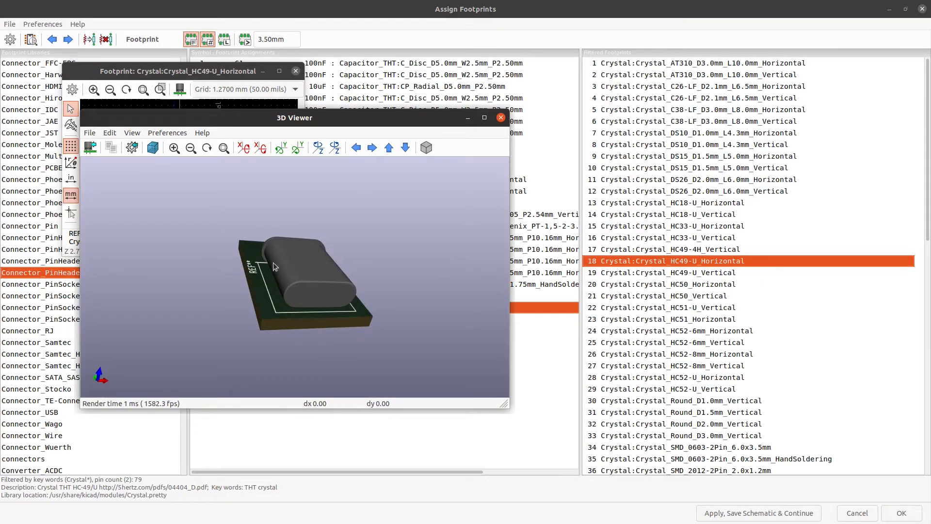
mouse_move(259, 270)
left_mouse_down()
mouse_move(321, 324)
mouse_move(270, 264)
left_mouse_up()
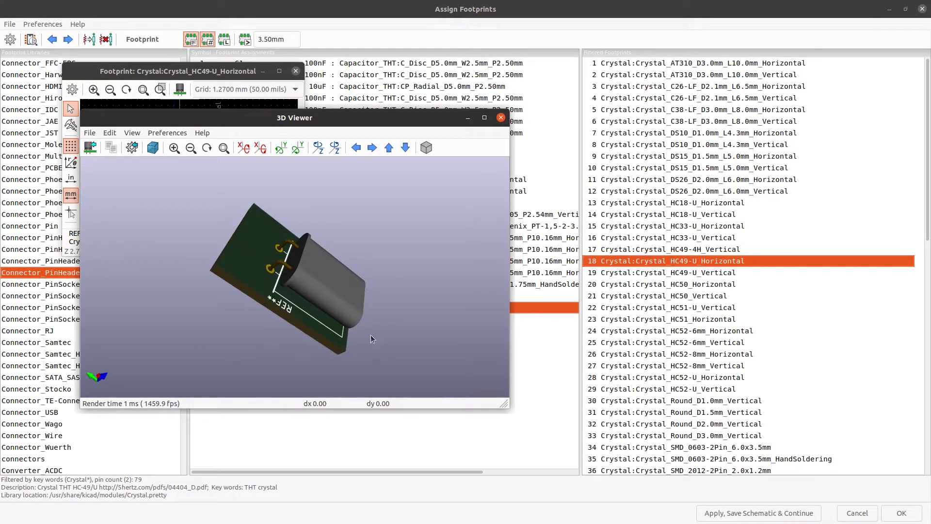
left_click_drag(327, 327, 273, 263)
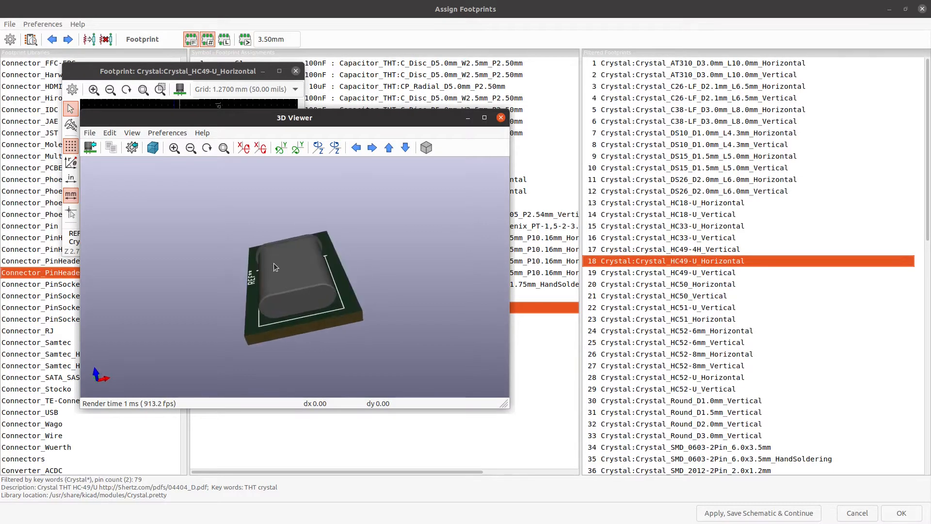
left_click(497, 119)
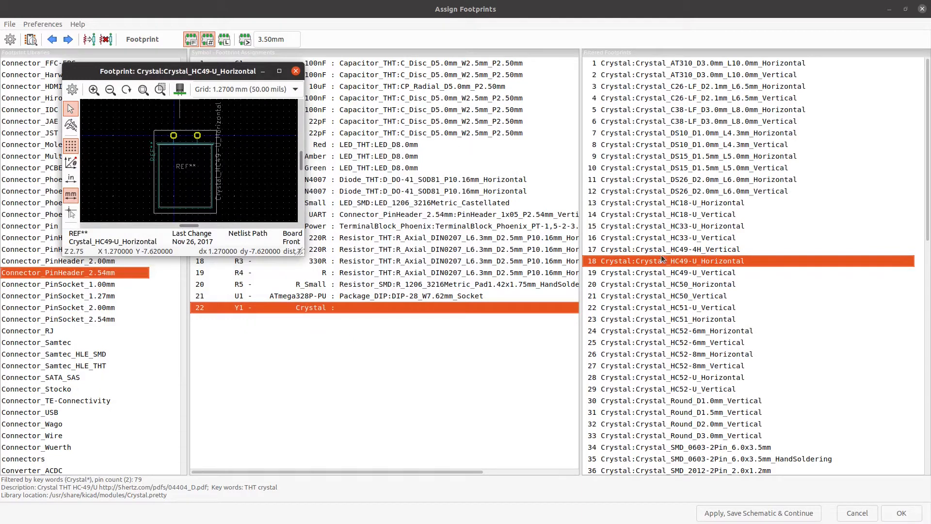
Assign Crystal:Crystal_HC49-U_Vertical to Y1 and inspect it in the footprint preview and 3D Viewer, closing both views.
left_click(702, 273)
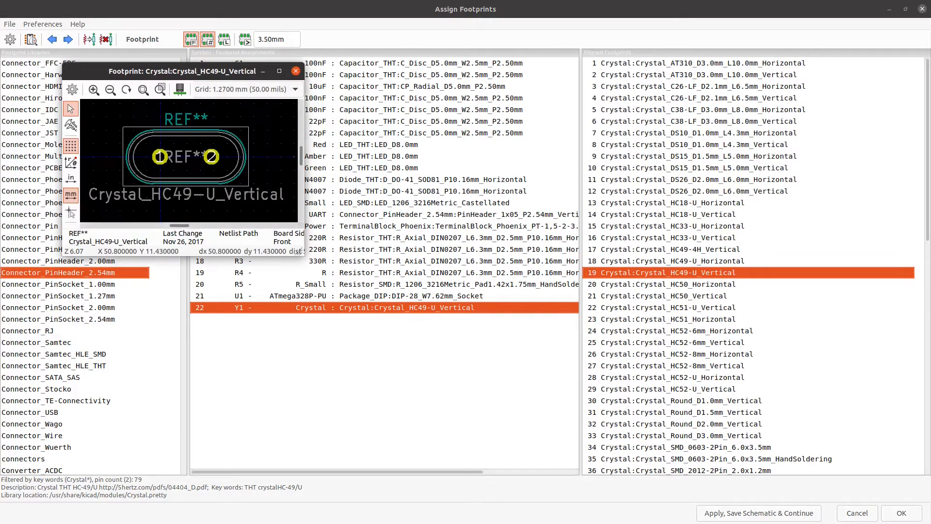
left_click(180, 88)
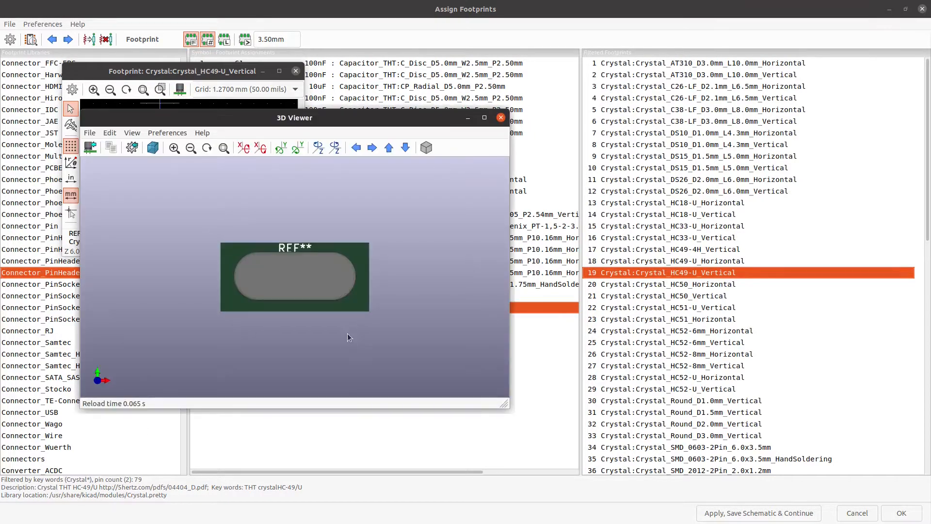
left_click_drag(347, 333, 243, 165)
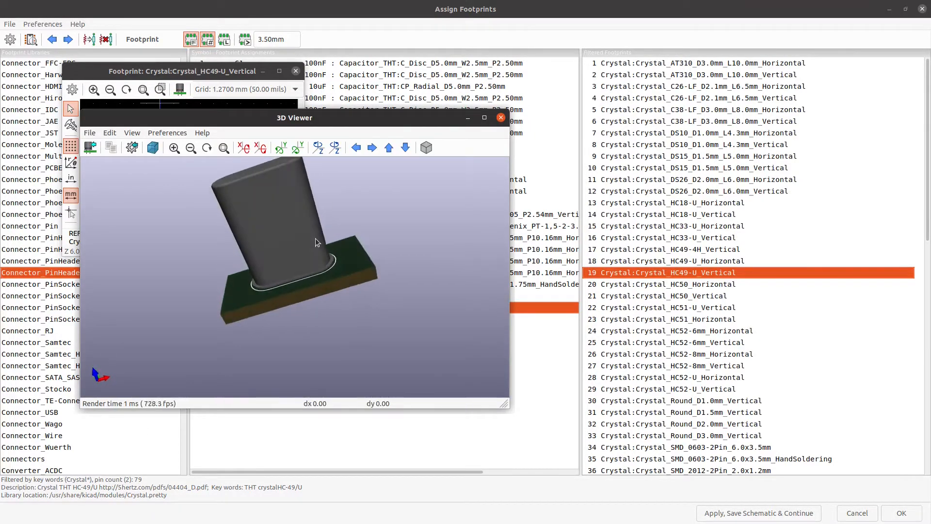
left_click(501, 118)
left_click(295, 71)
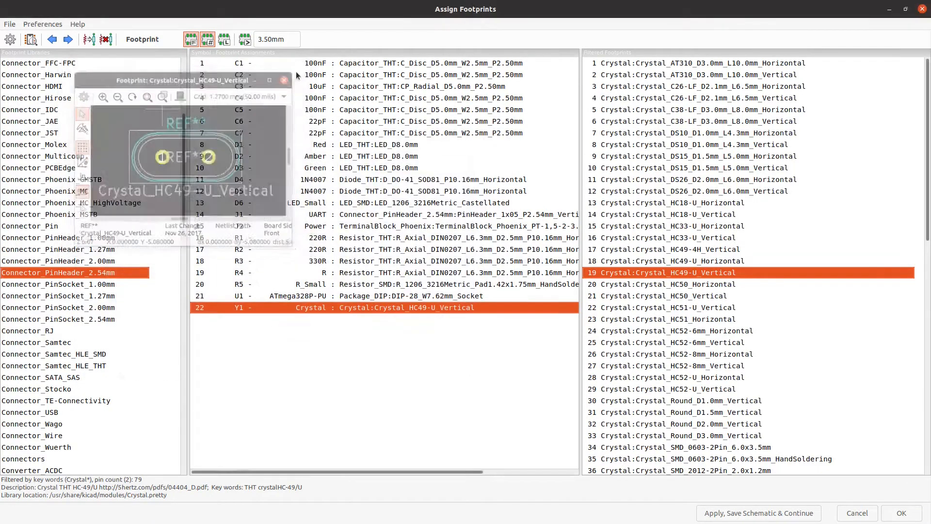
Inspect Crystal:Crystal_HC49-4H_Vertical in the footprint preview and 3D Viewer, close both views, and accept the footprint assignments.
left_click(712, 250)
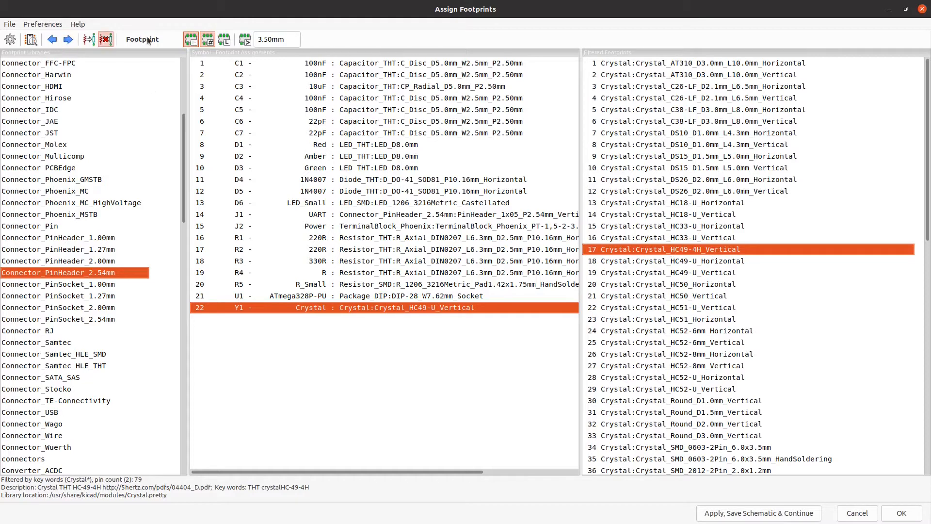
left_click(30, 39)
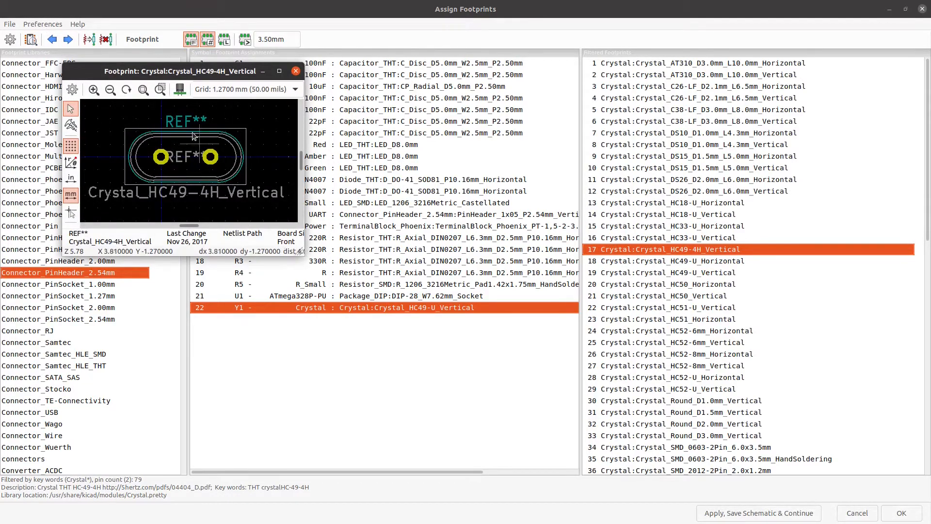
left_click(179, 89)
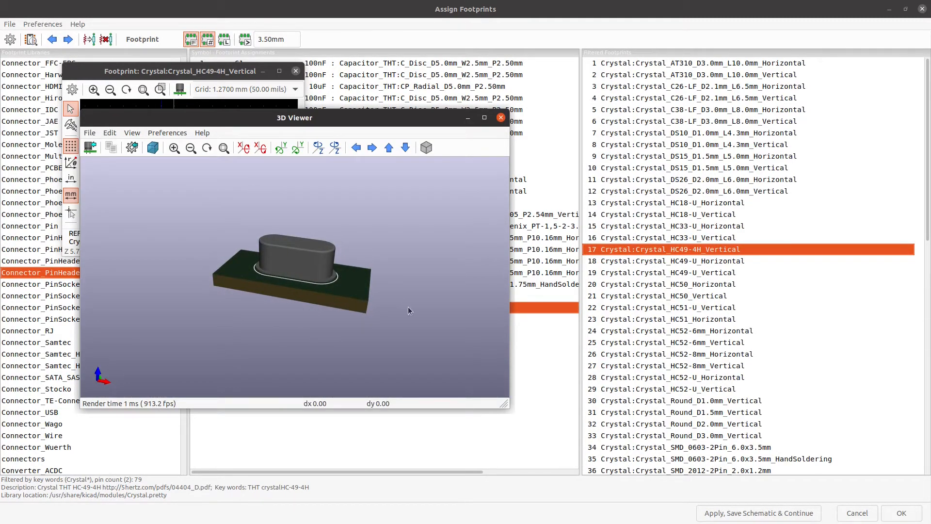
left_click(502, 118)
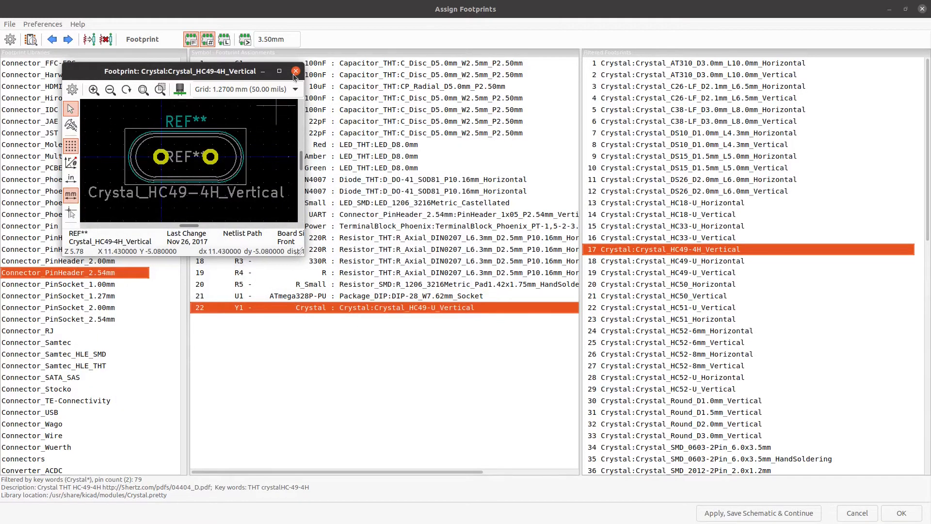
left_click(296, 72)
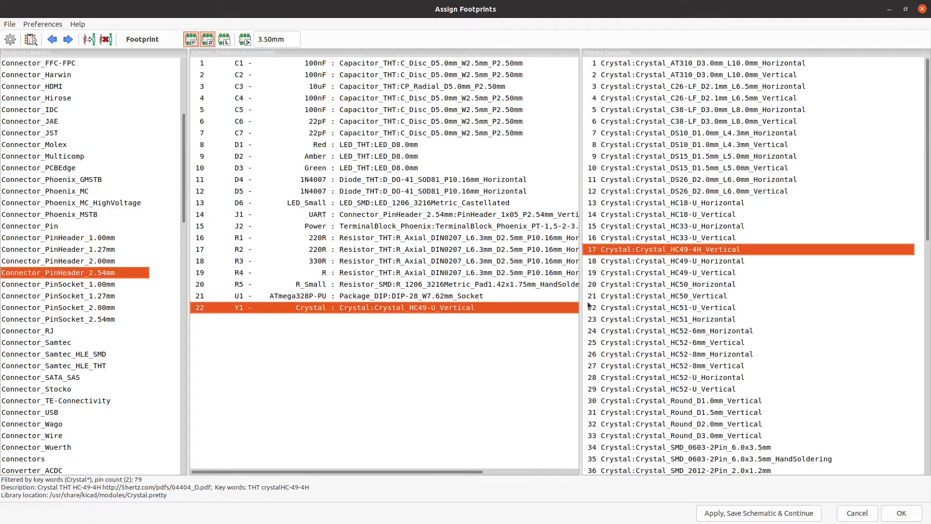
left_click(902, 513)
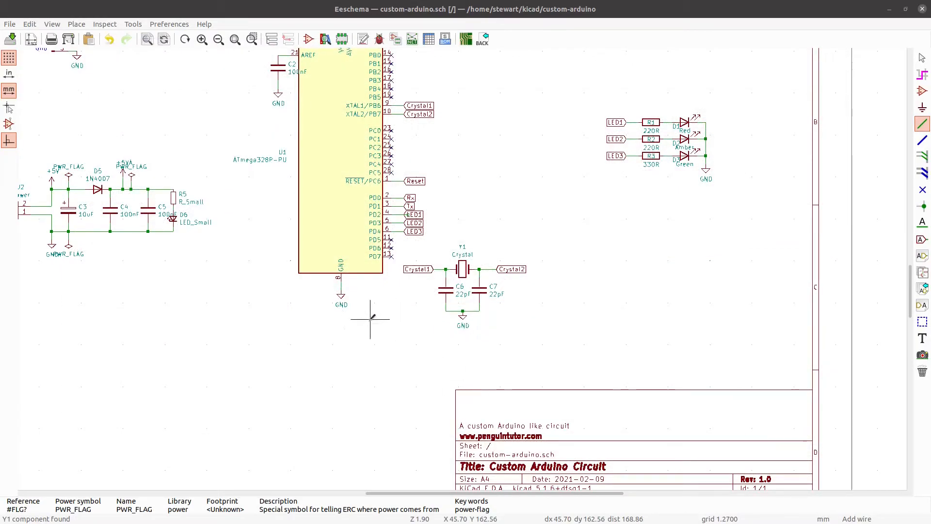
Set the value of resistor R5 beside LED D6 to 220R in the schematic.
scroll(368, 310, "down", 1)
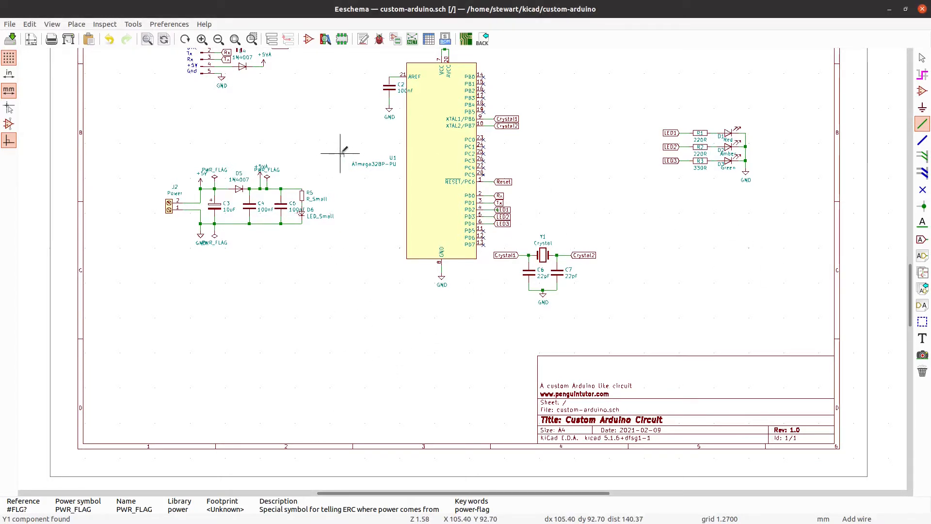
left_click(921, 58)
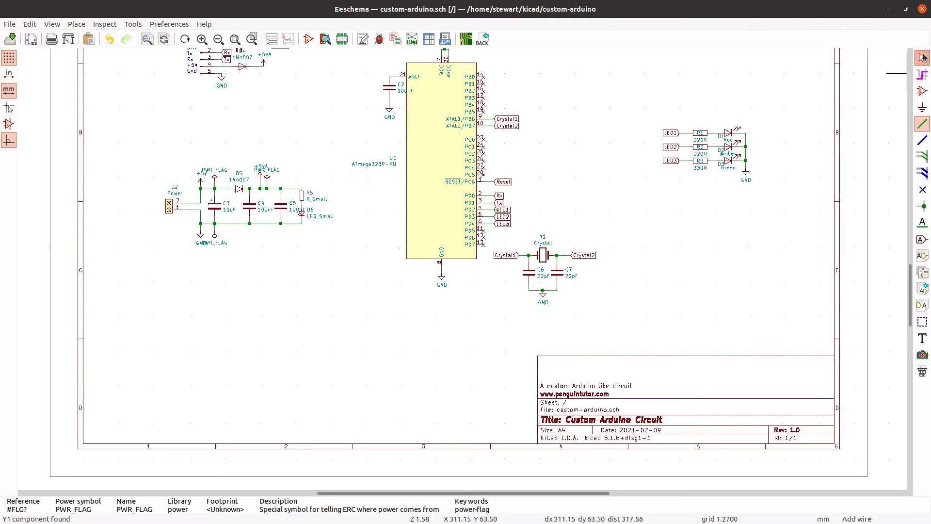
scroll(315, 201, "up", 1)
scroll(462, 272, "up", 3)
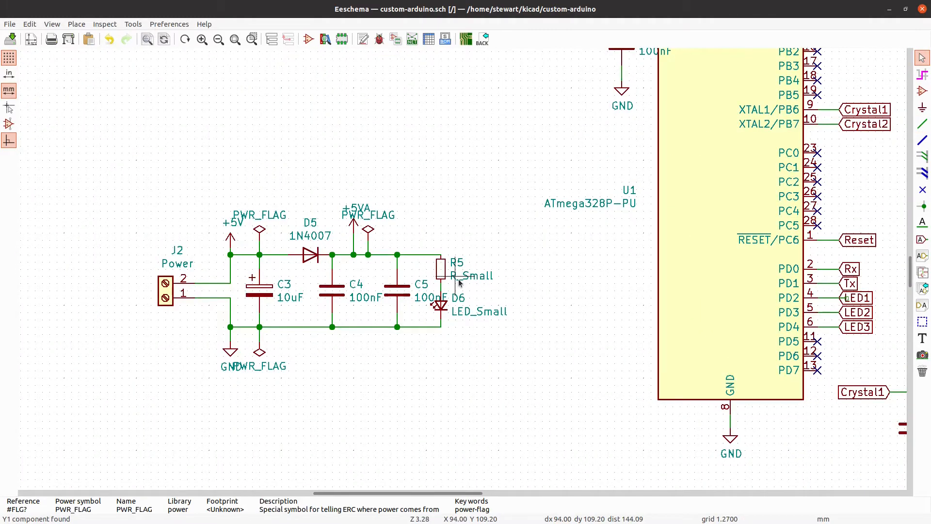
double_click(459, 281)
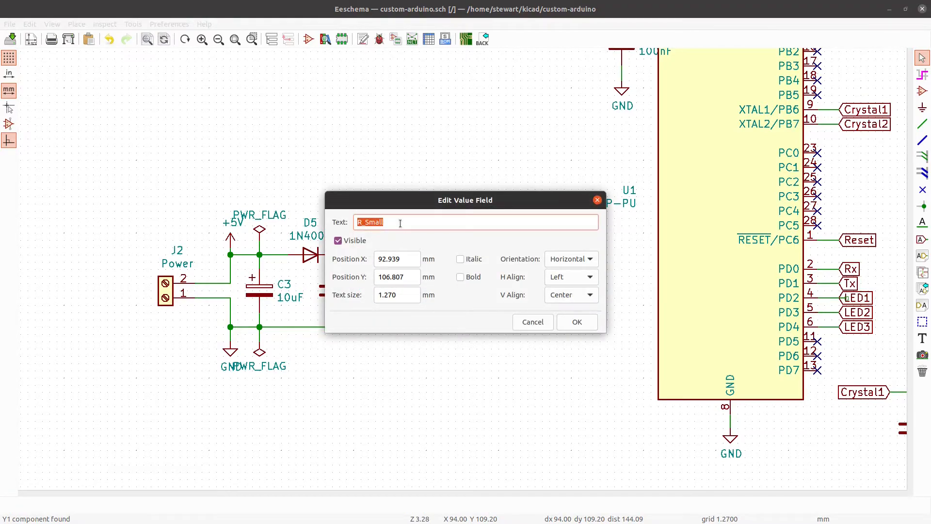
type("220R")
left_click(566, 328)
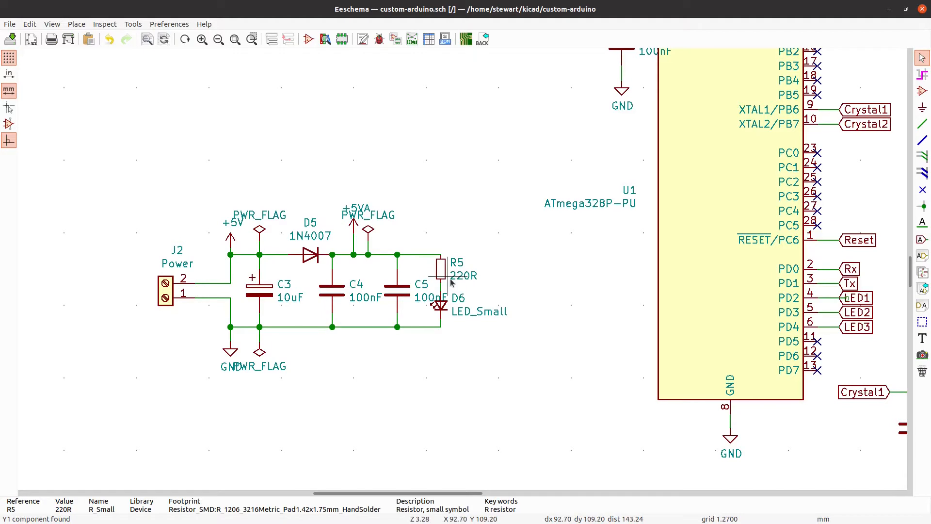
Replace the overlong wire at U1's PD2 pin with one ending at the LED1 label's connection point.
scroll(909, 276, "up", 1)
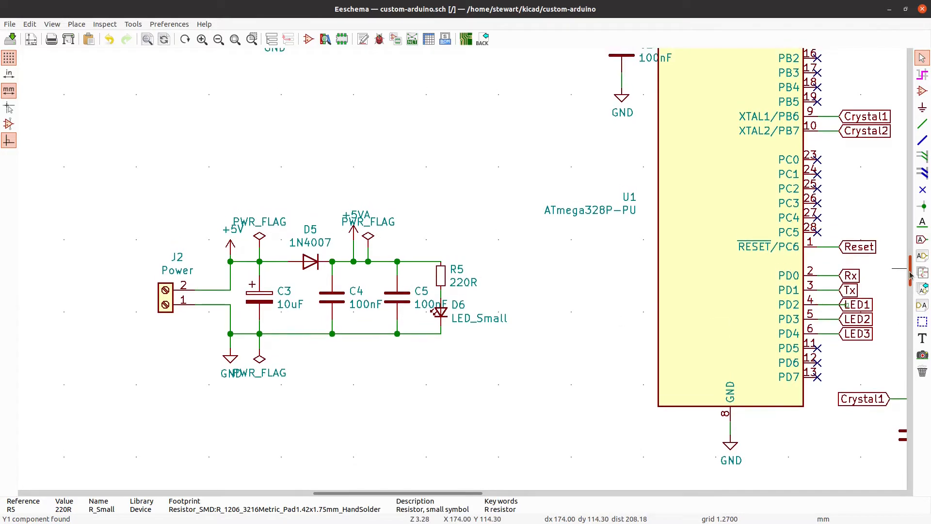
scroll(868, 325, "up", 5)
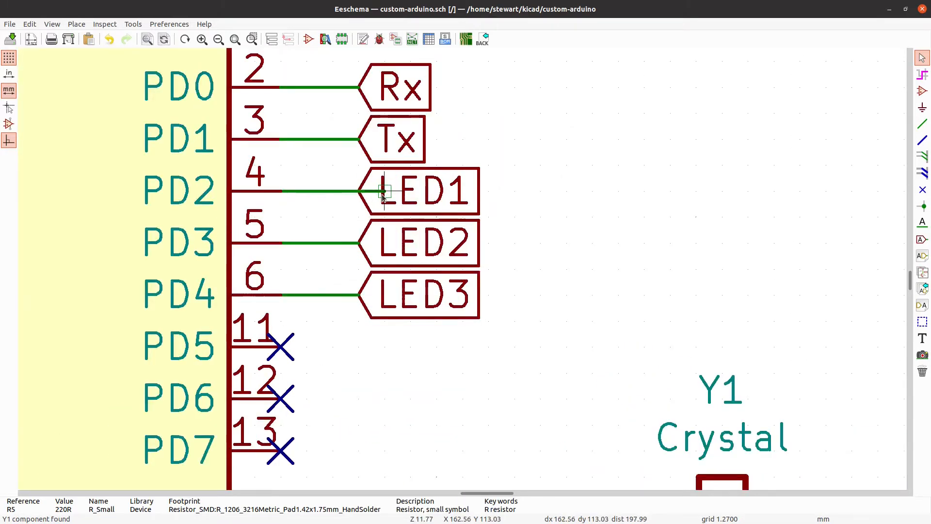
left_click(343, 194)
key("Delete")
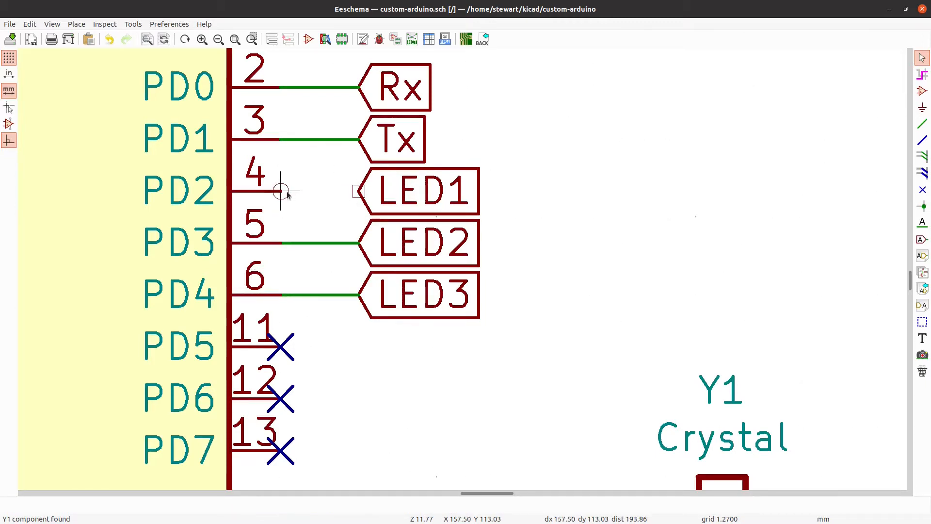
key("w")
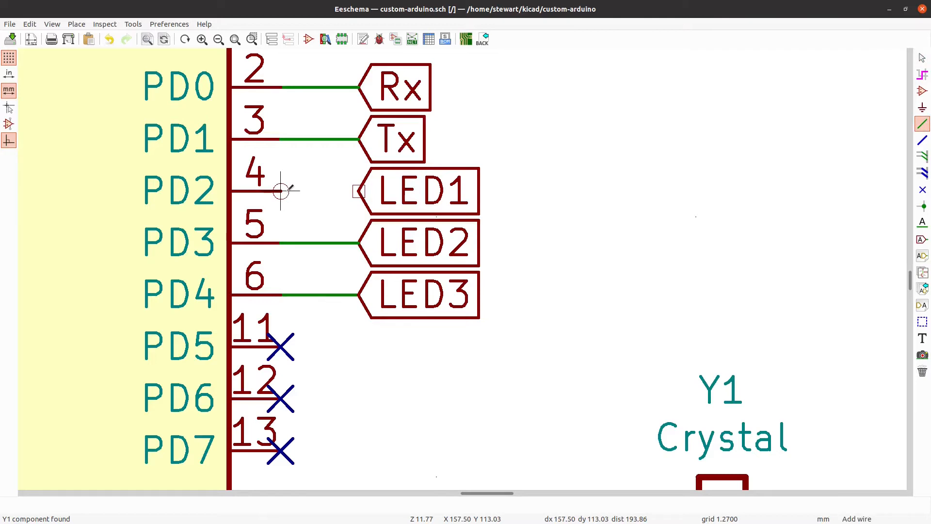
left_click(359, 191)
scroll(384, 164, "down", 4)
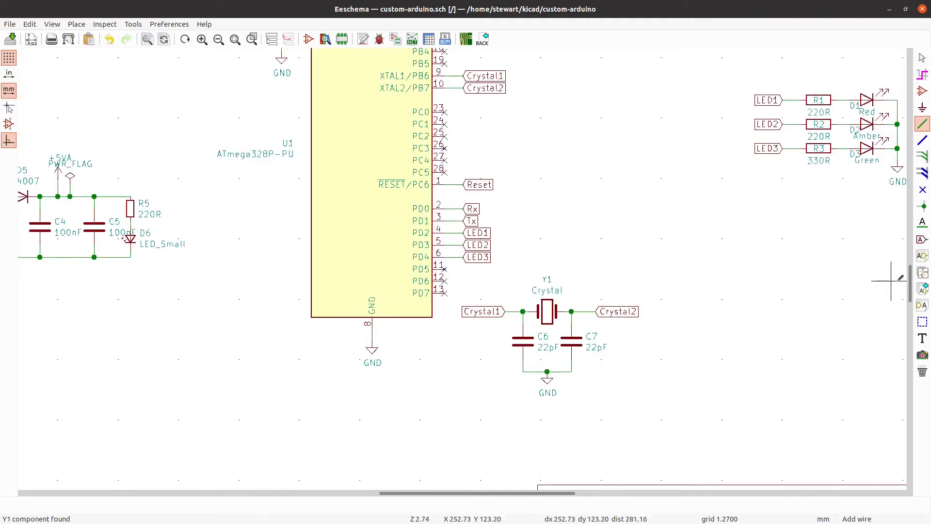
Set the value of the Reset pull-up resistor R4 to 10k in its symbol properties.
left_click_drag(909, 289, 909, 250)
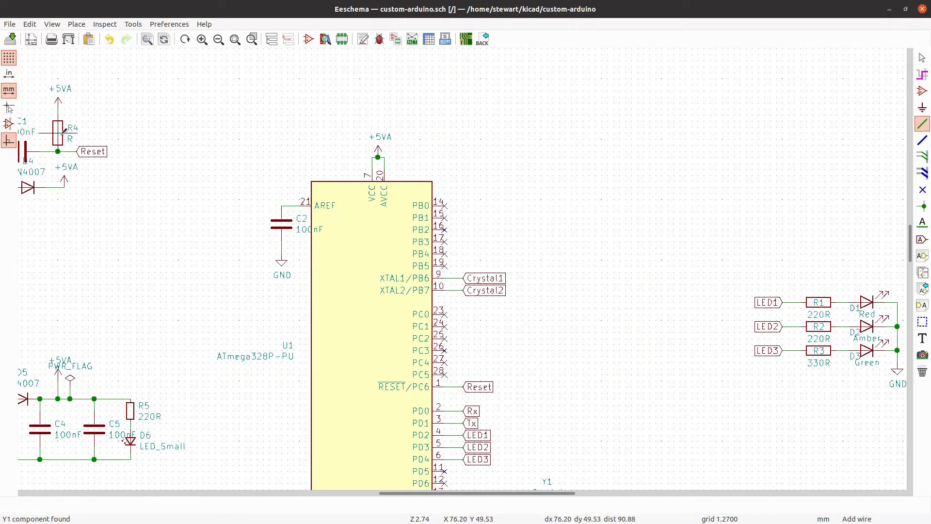
left_click_drag(455, 498, 381, 498)
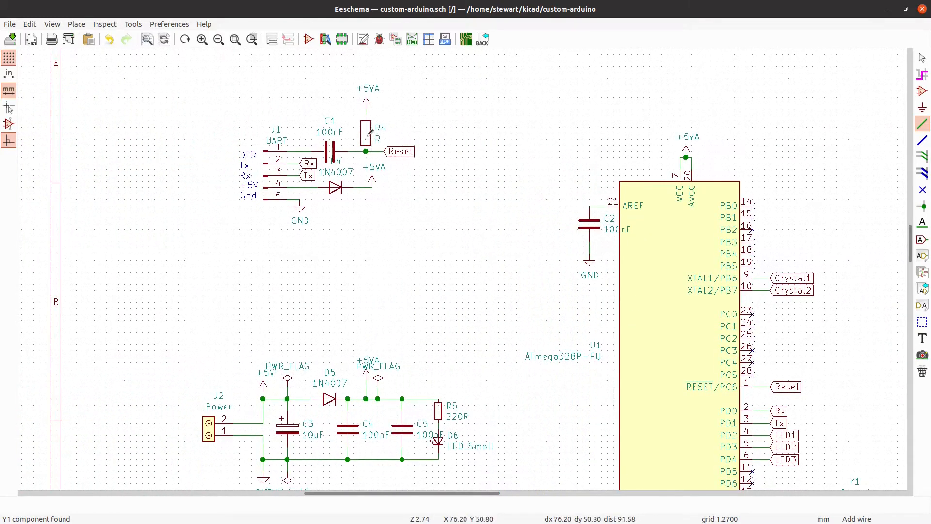
key("e")
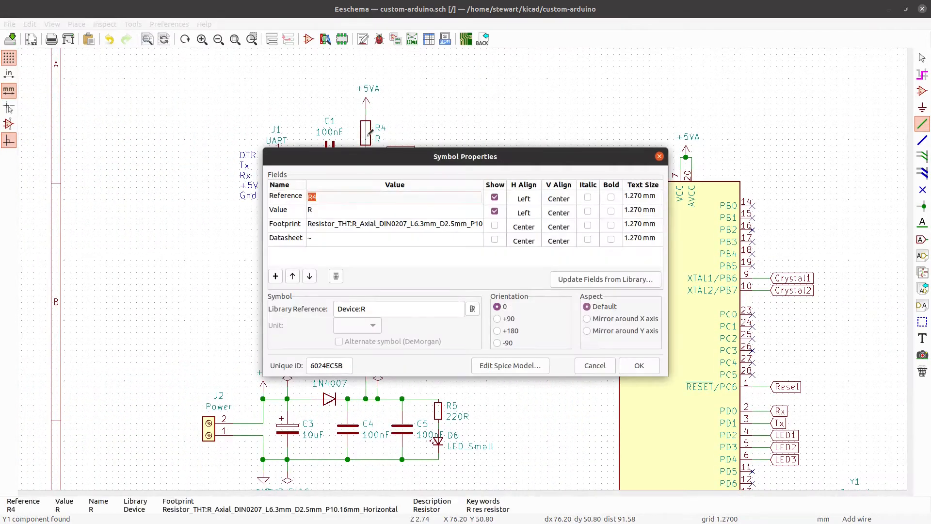
left_click(334, 210)
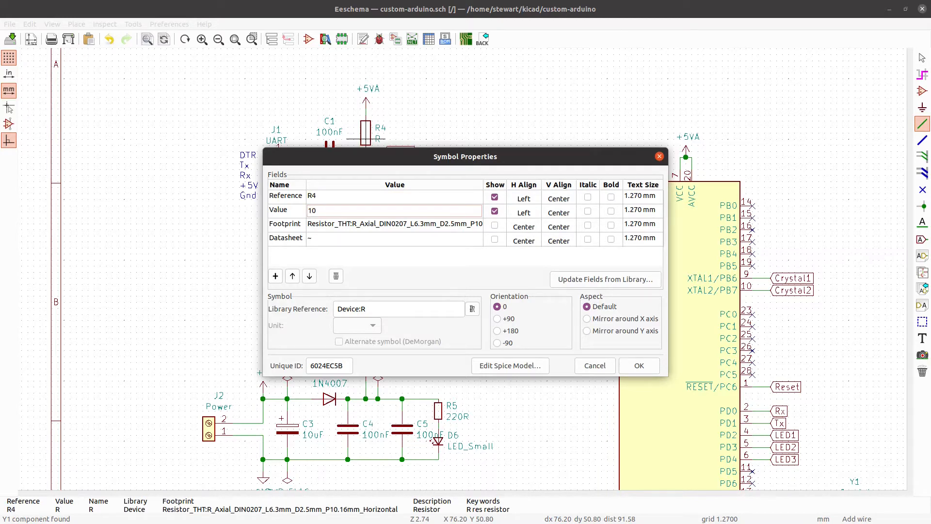
left_click(650, 367)
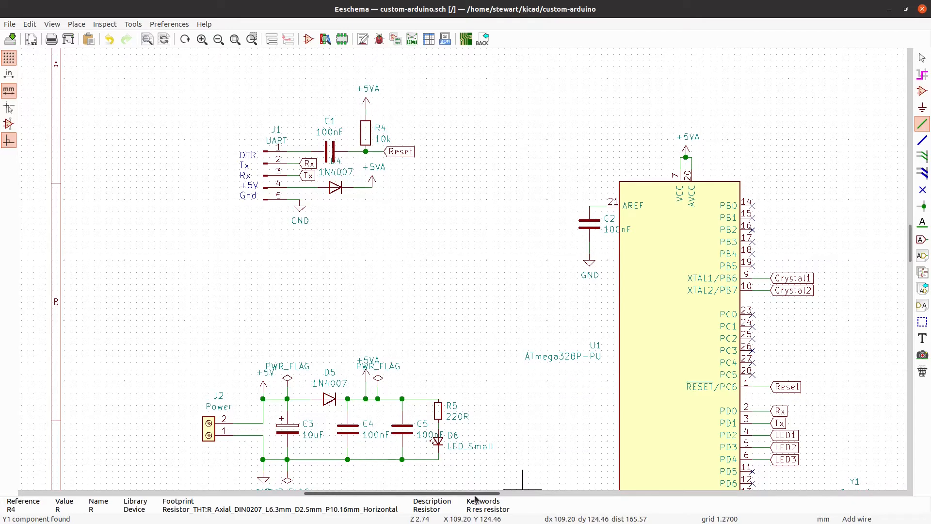
left_click_drag(482, 496, 532, 496)
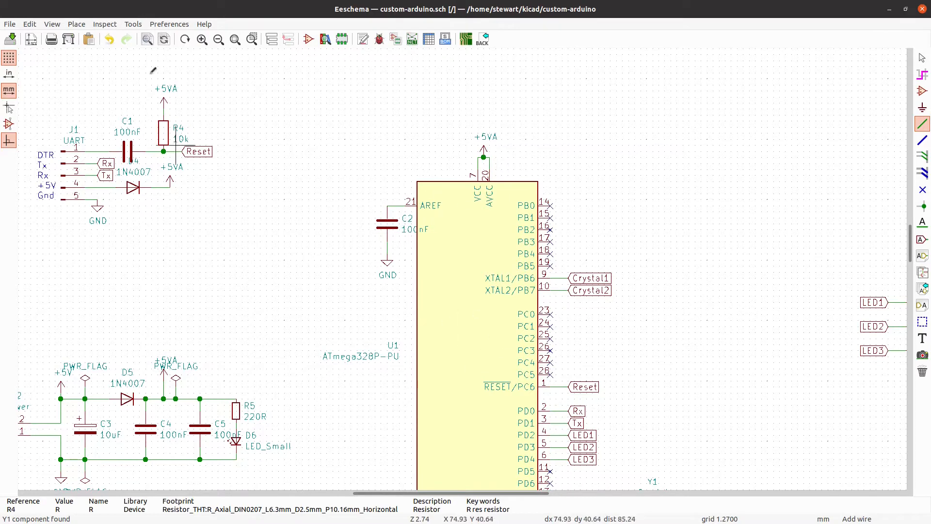
Run the electrical rules check on the schematic and close the checker.
left_click(104, 25)
left_click(129, 35)
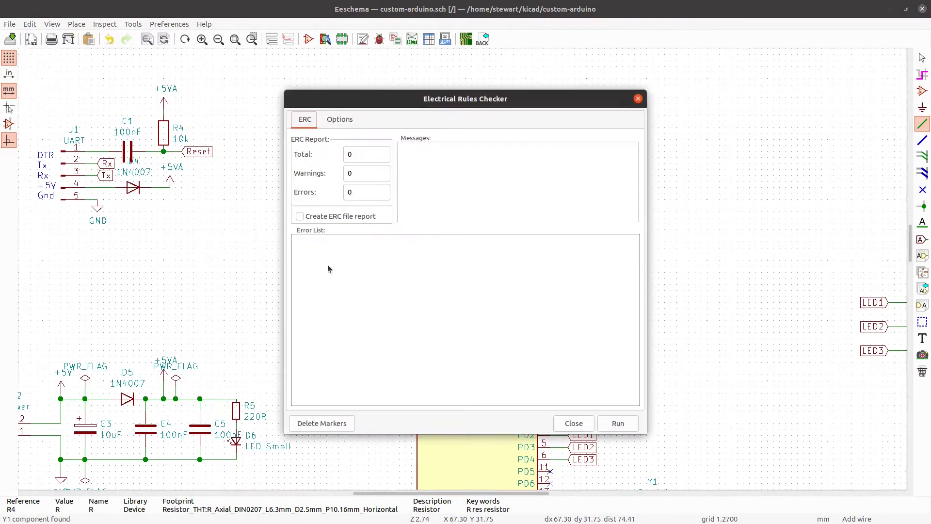
left_click(622, 426)
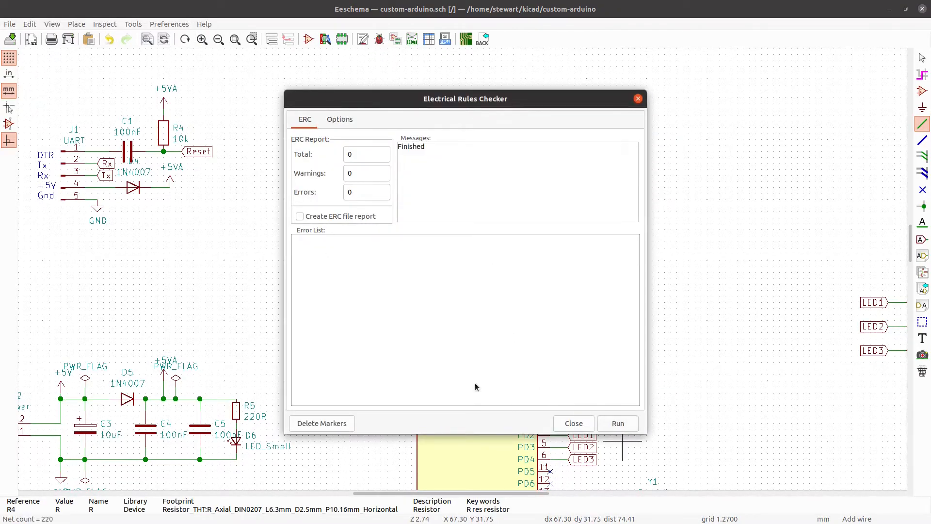
left_click(573, 423)
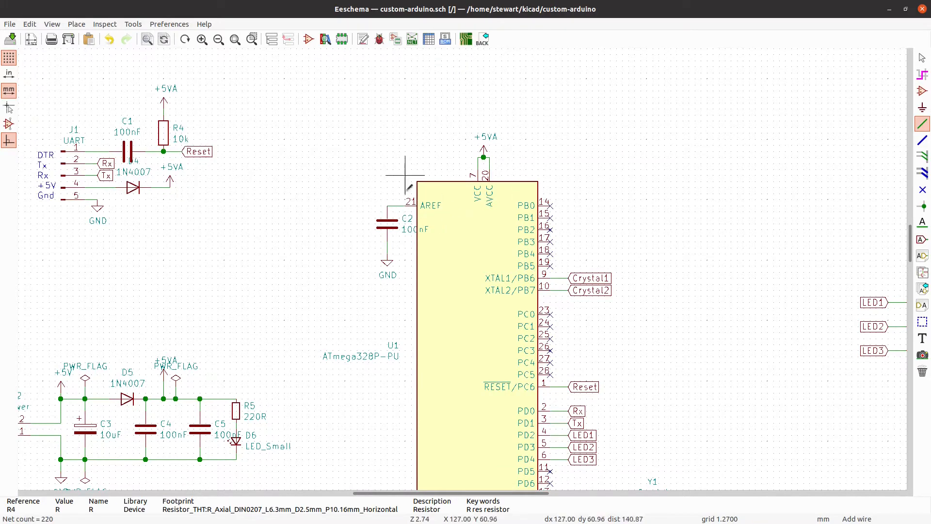
Generate the schematic's Pcbnew netlist in the default format and save it as custom-arduino.net in the project folder.
left_click(412, 39)
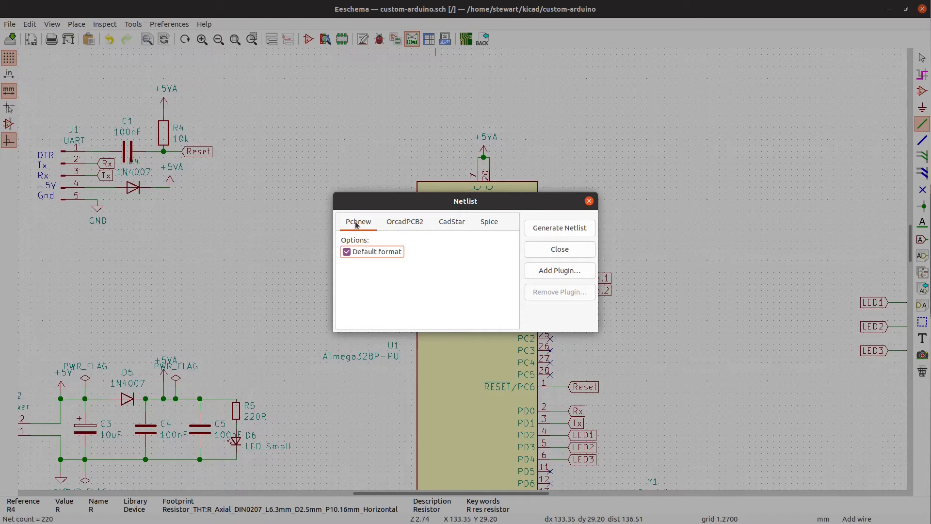
left_click(544, 228)
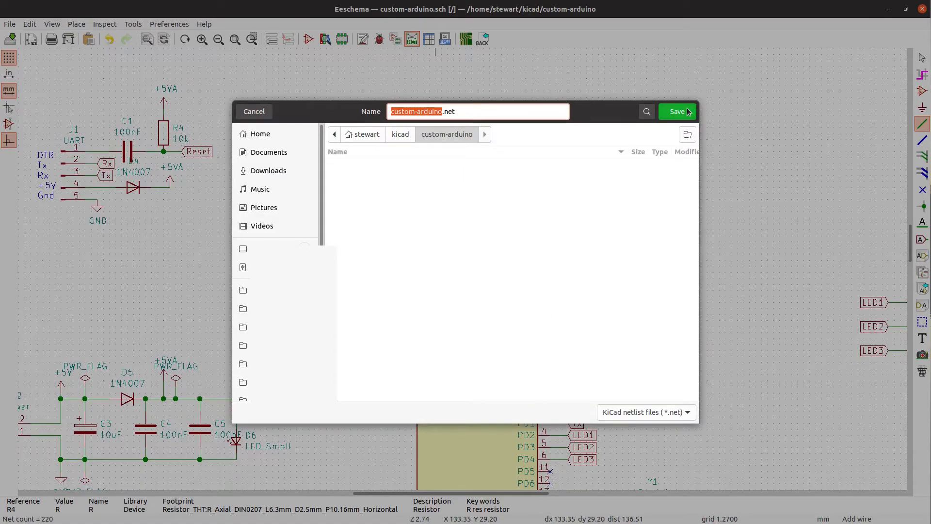
left_click(677, 112)
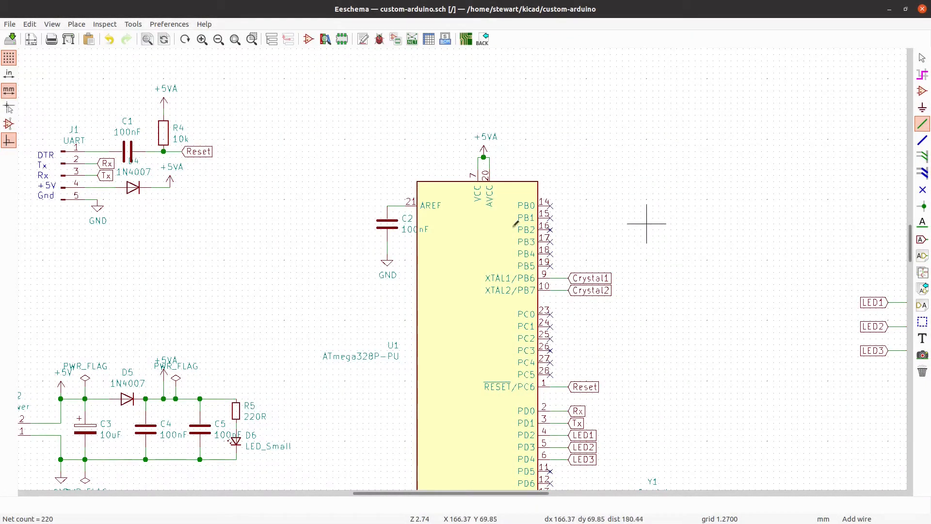
Switch to Pcbnew with the project's board file custom-arduino.kicad_pcb.
scroll(466, 264, "down", 2)
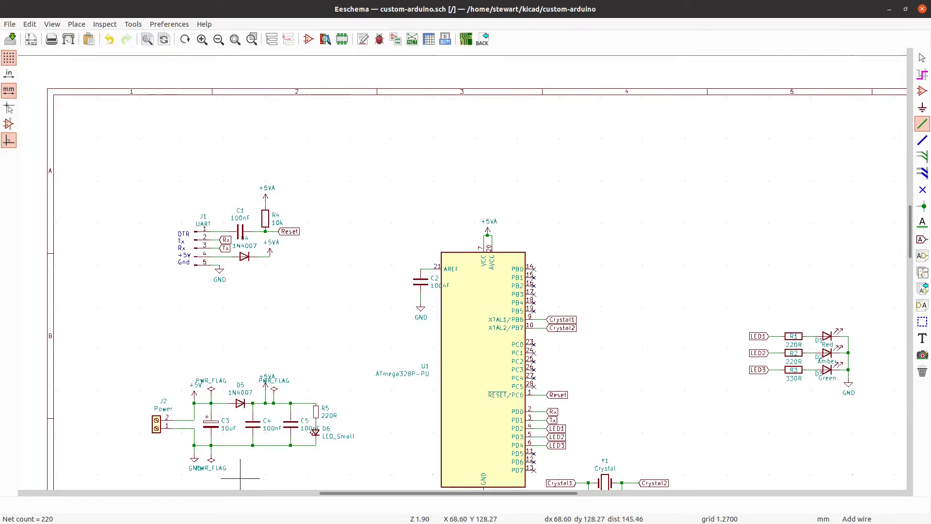
key("alt+Tab")
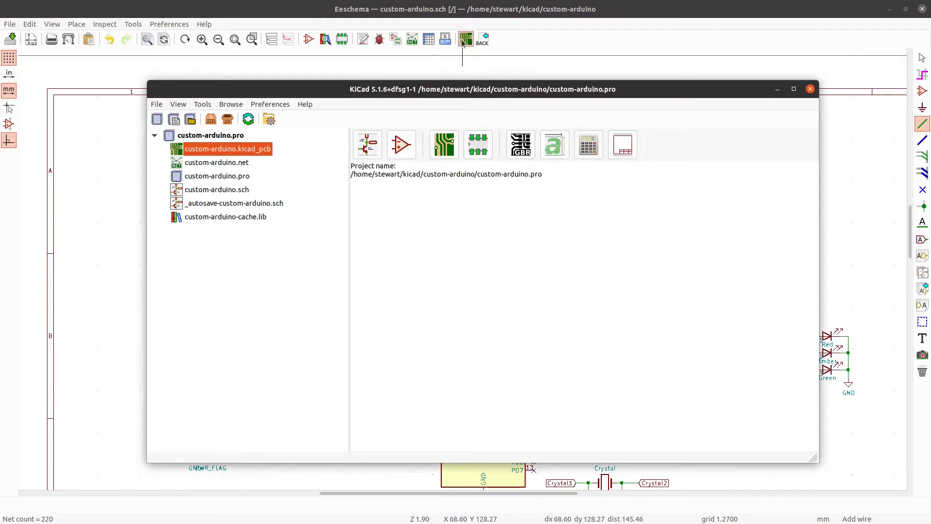
left_click(466, 38)
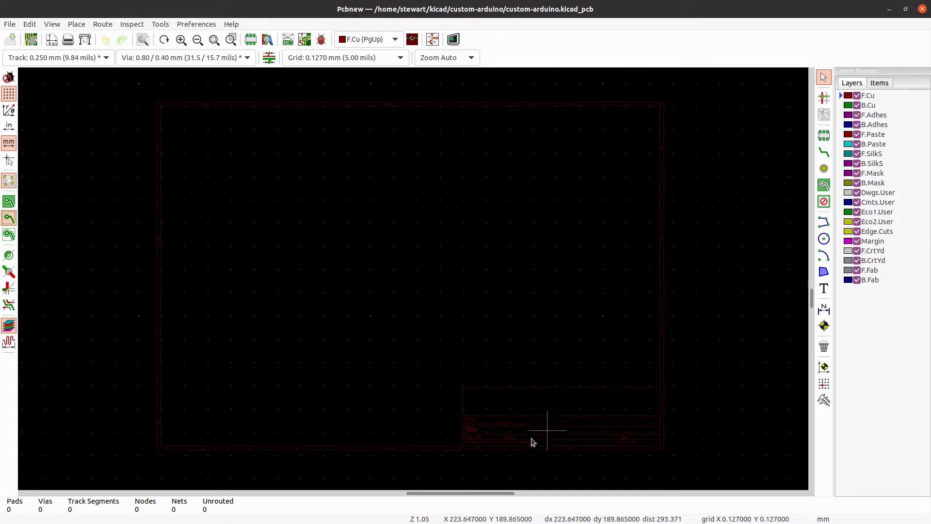
Set the board page's issue date to 2021-02-09 and its title to "Custom Arduino Like Circuit".
scroll(480, 440, "up", 1)
scroll(414, 281, "up", 1)
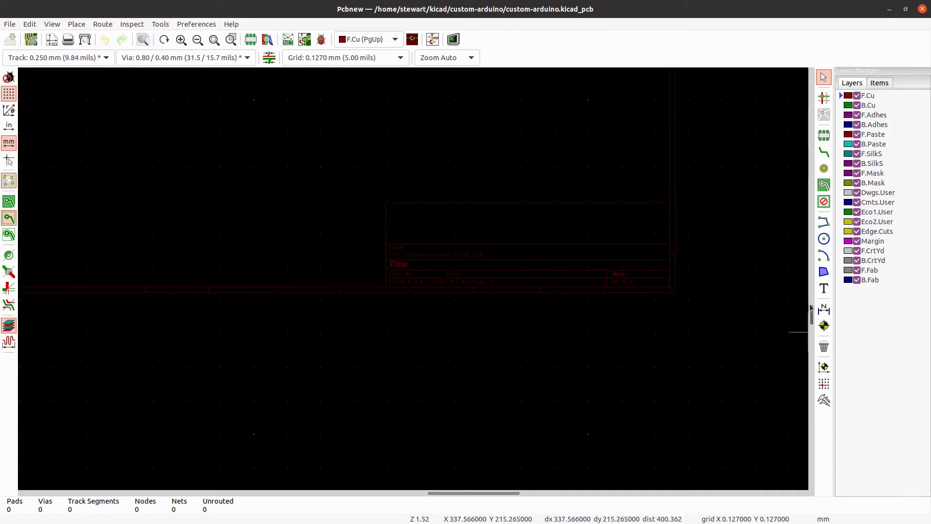
left_click_drag(811, 314, 811, 306)
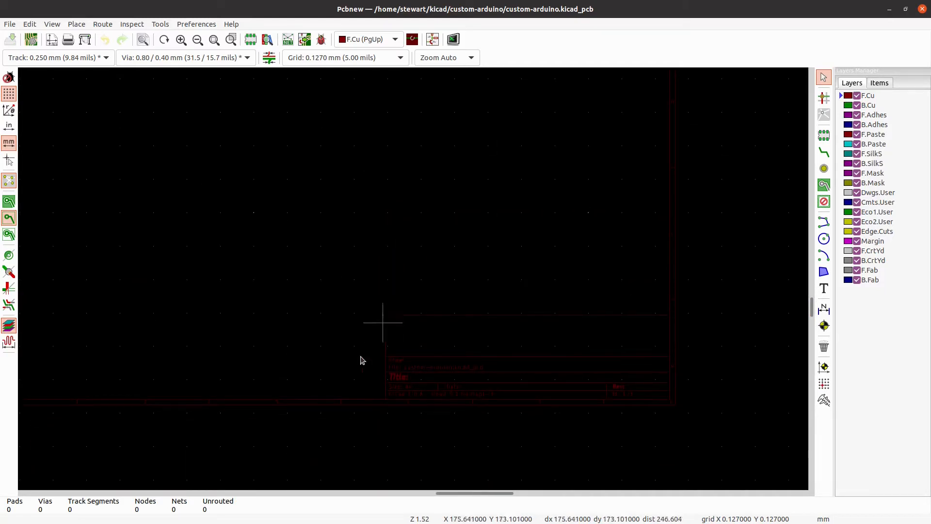
left_click_drag(475, 494, 467, 493)
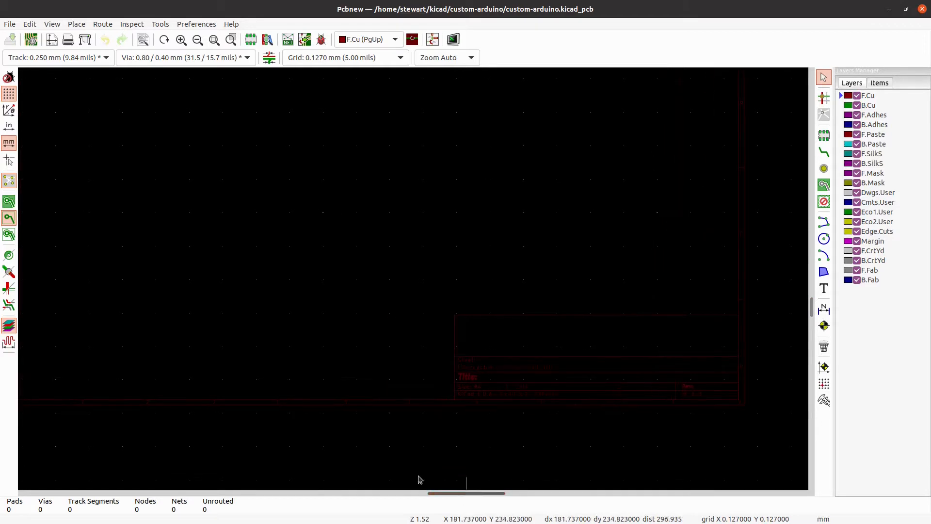
left_click(10, 24)
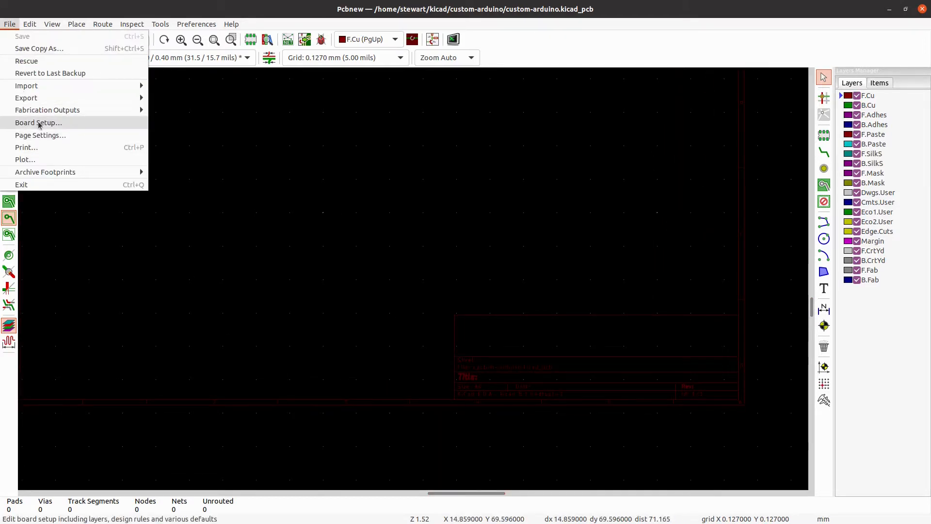
left_click(39, 135)
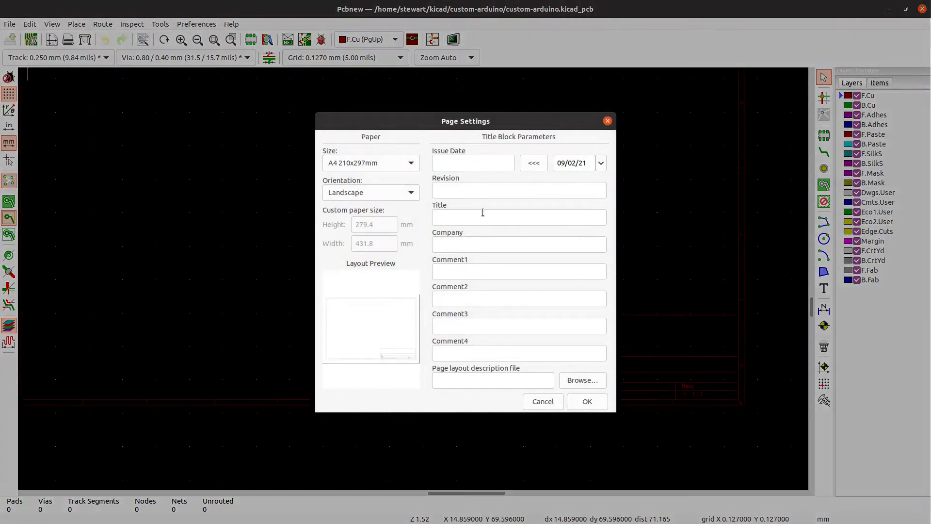
left_click(534, 163)
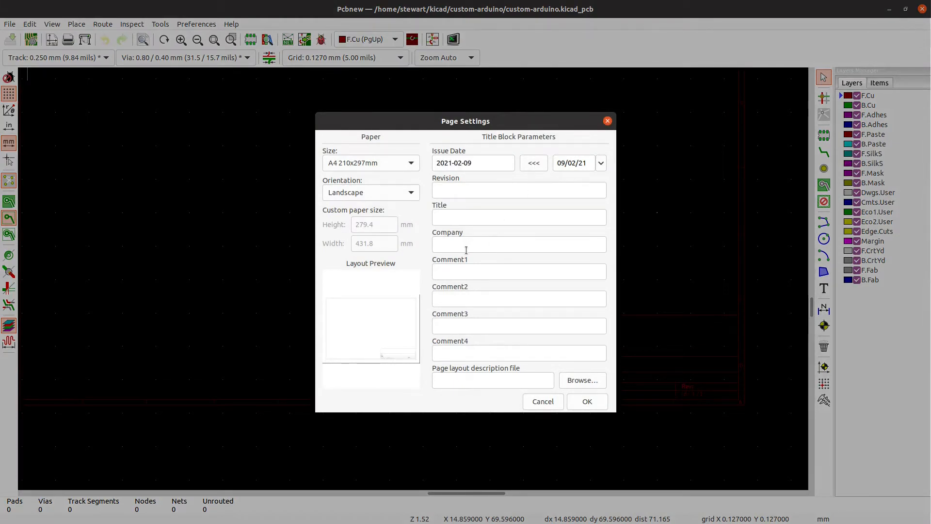
left_click(468, 216)
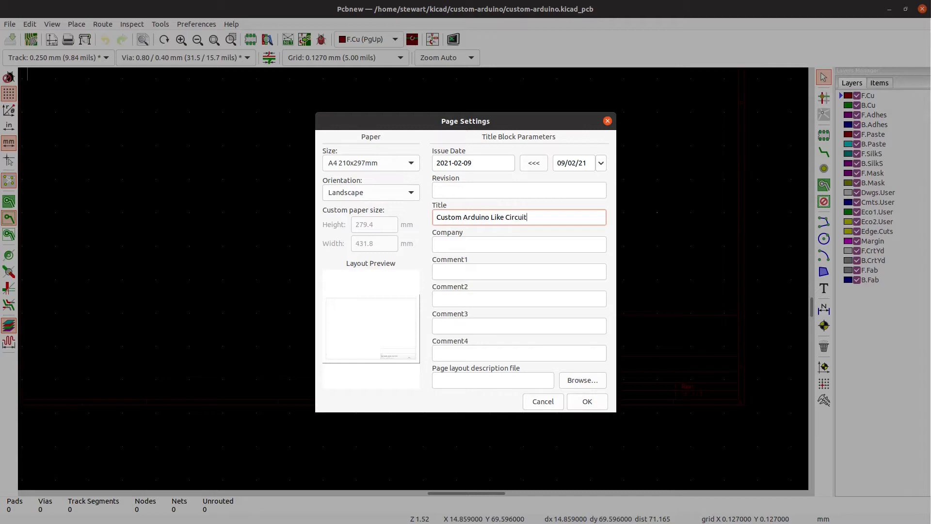
left_click(585, 402)
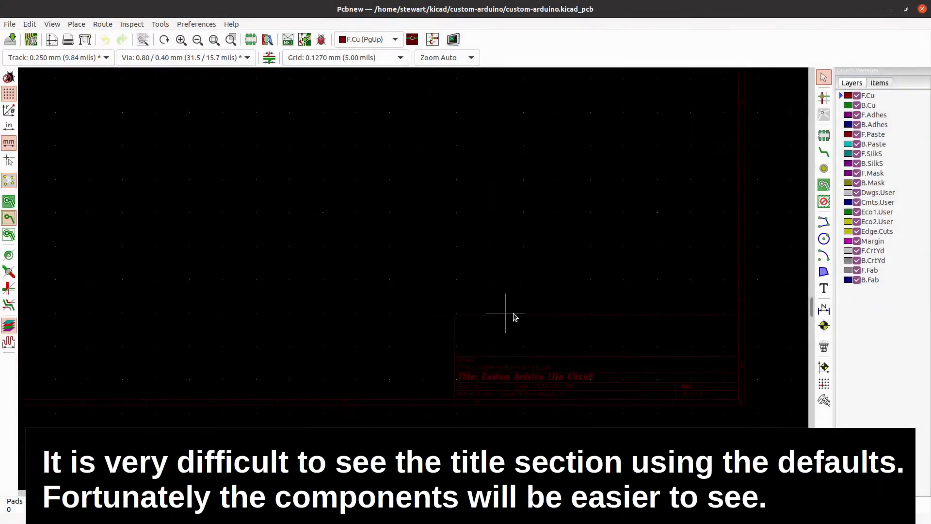
Load the netlist file custom-arduino.net for the board, keeping existing symbol to footprint associations.
scroll(414, 279, "down", 4)
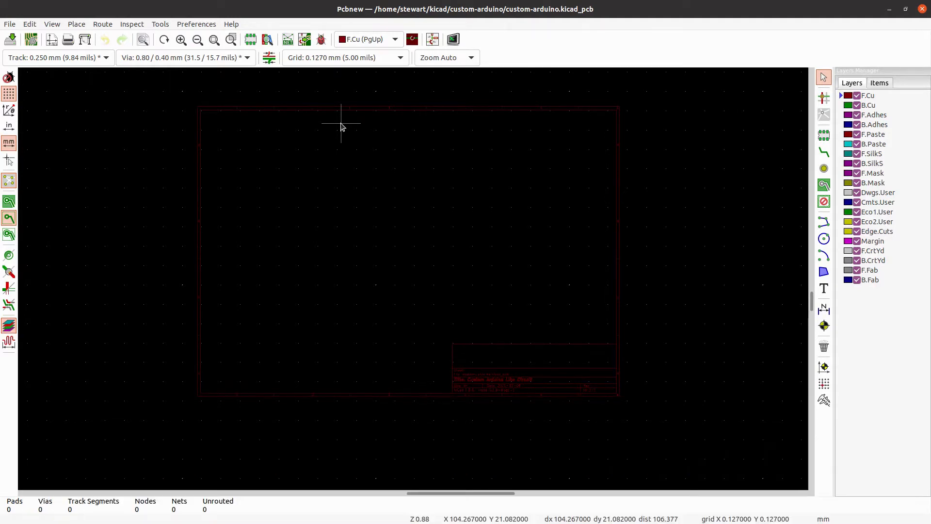
left_click(287, 39)
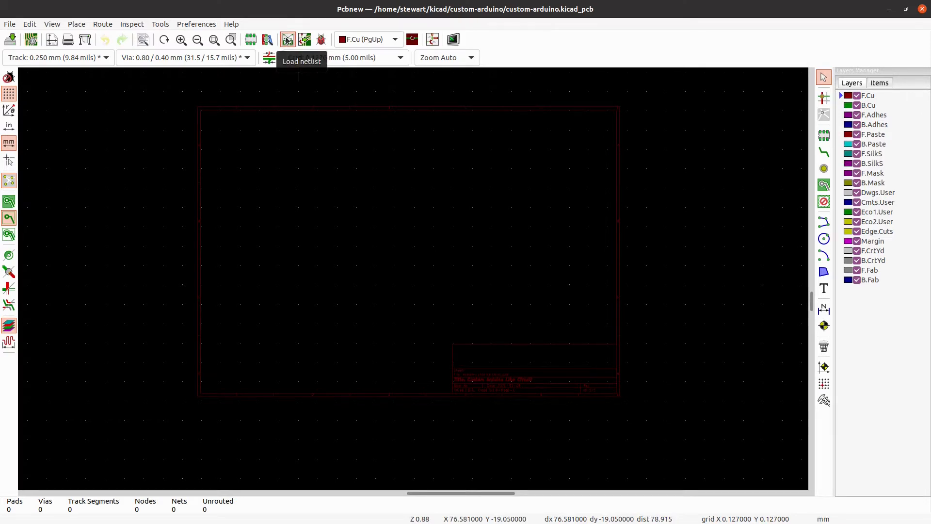
left_click(288, 40)
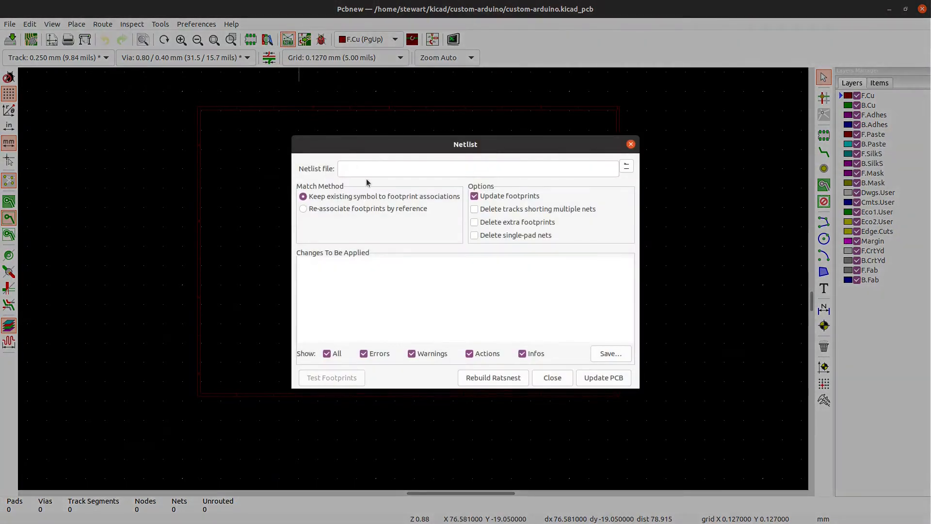
left_click(627, 167)
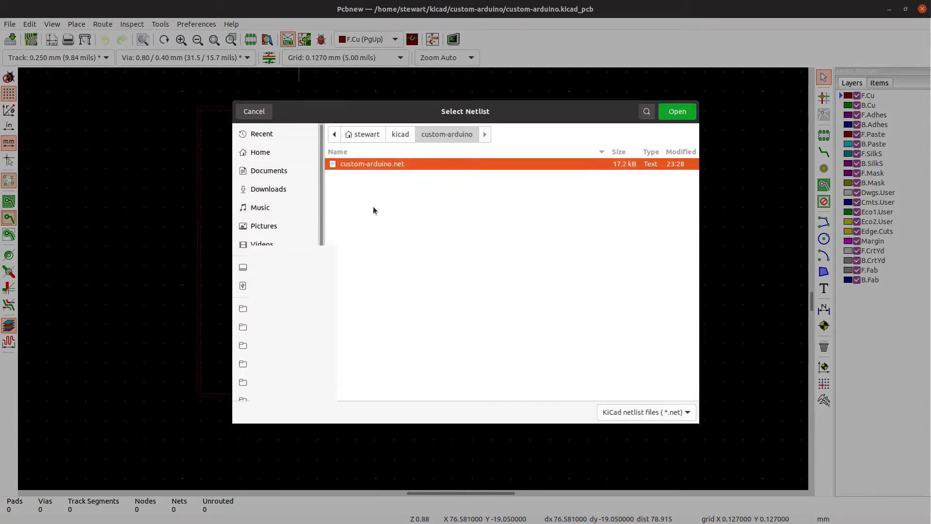
left_click(673, 115)
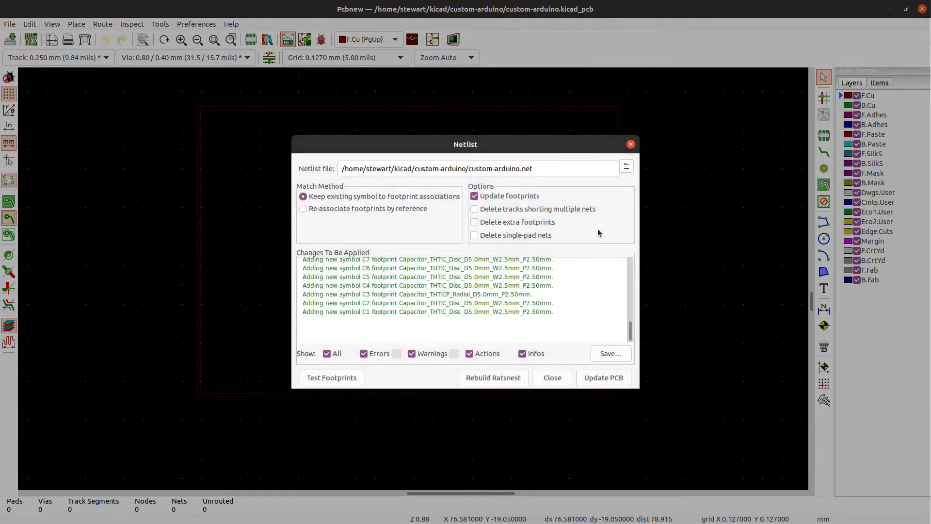
Update the PCB from the loaded netlist and place the imported footprint cluster in the upper middle of the sheet.
mouse_move(630, 329)
left_mouse_down()
mouse_move(632, 292)
mouse_move(630, 333)
left_mouse_up()
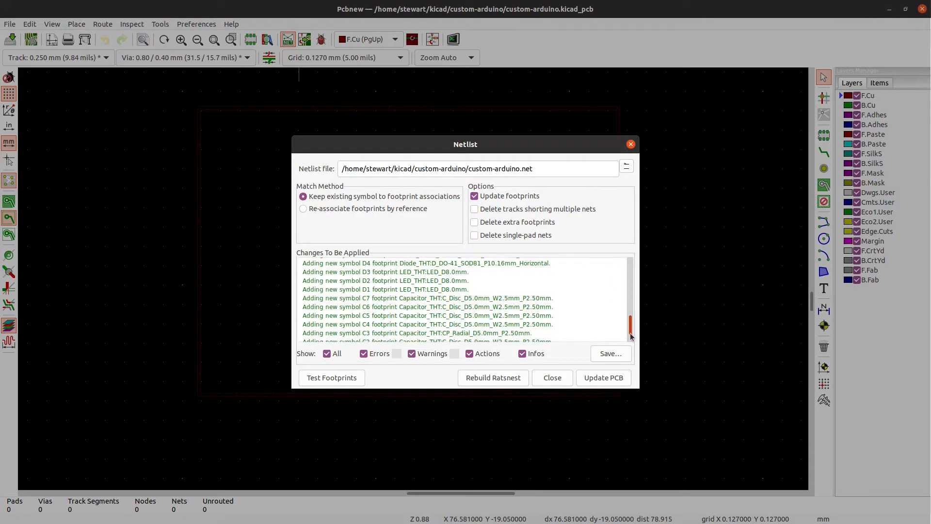
left_click(611, 383)
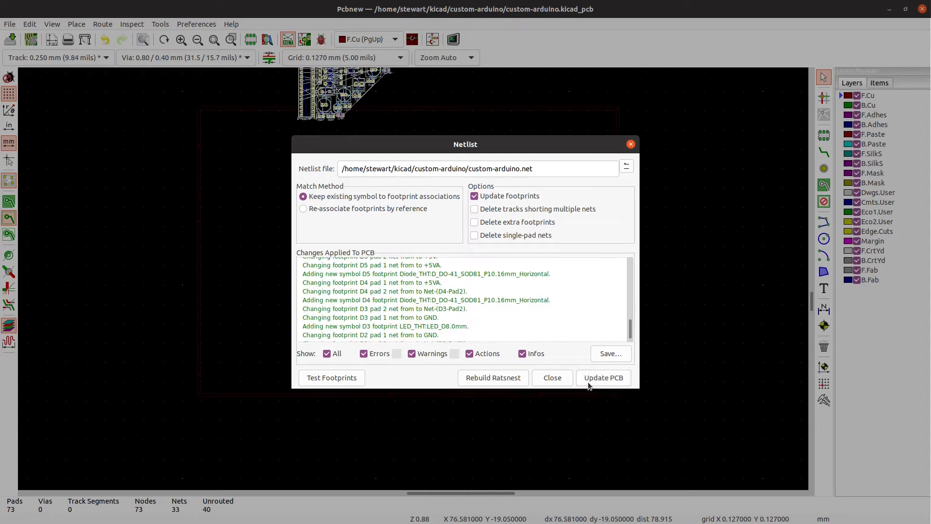
left_click(553, 378)
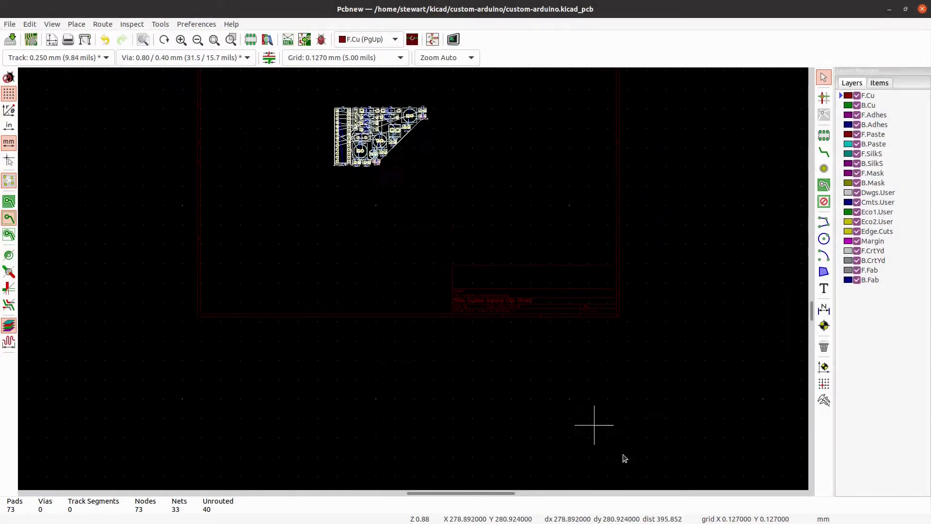
left_click(626, 427)
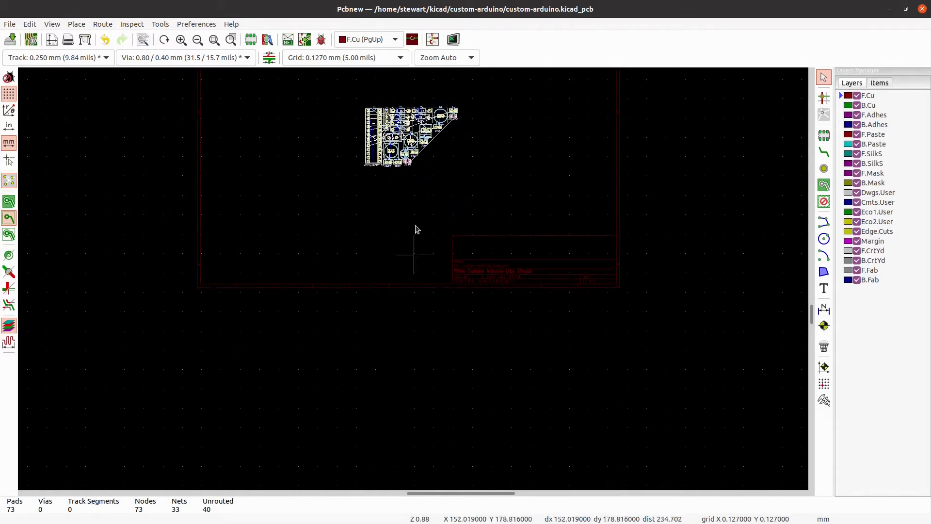
Move the UART header J1 out of the footprint cluster to the upper left side of microcontroller U1.
scroll(411, 148, "up", 4)
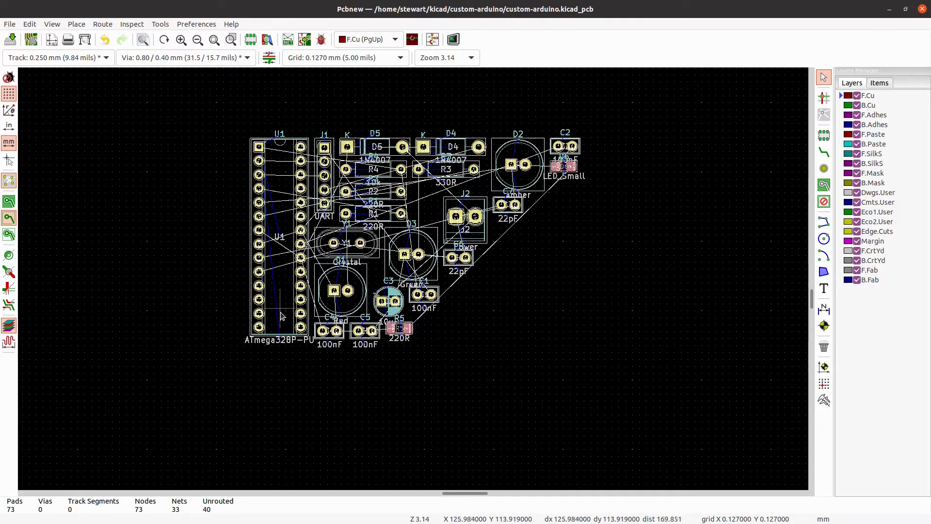
left_click(286, 339)
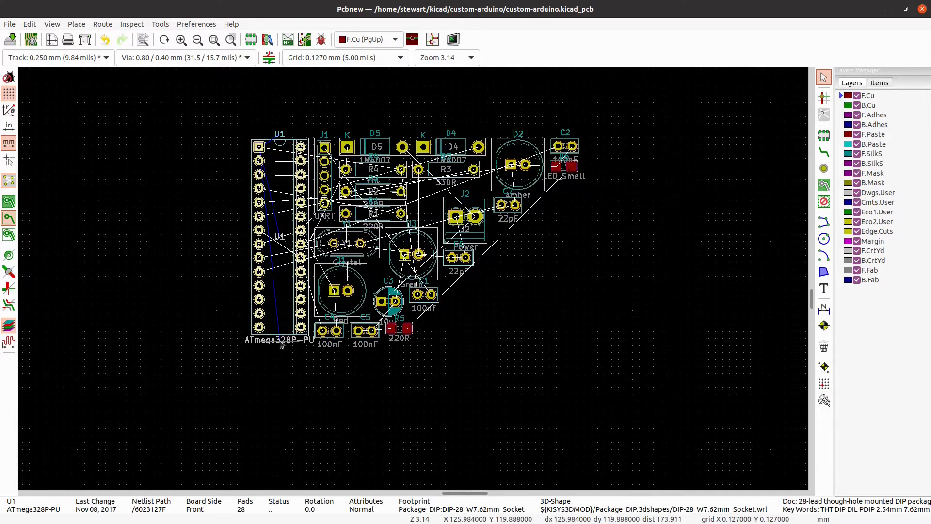
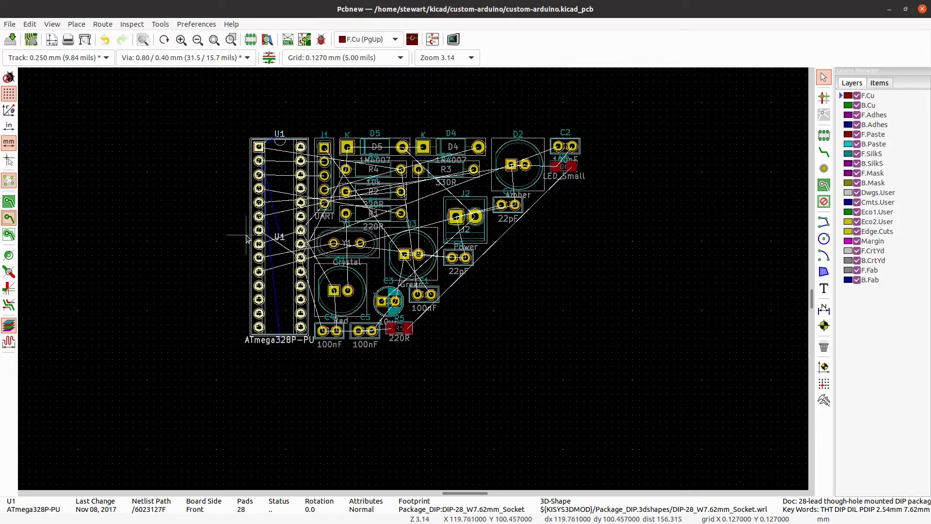
scroll(370, 268, "down", 1)
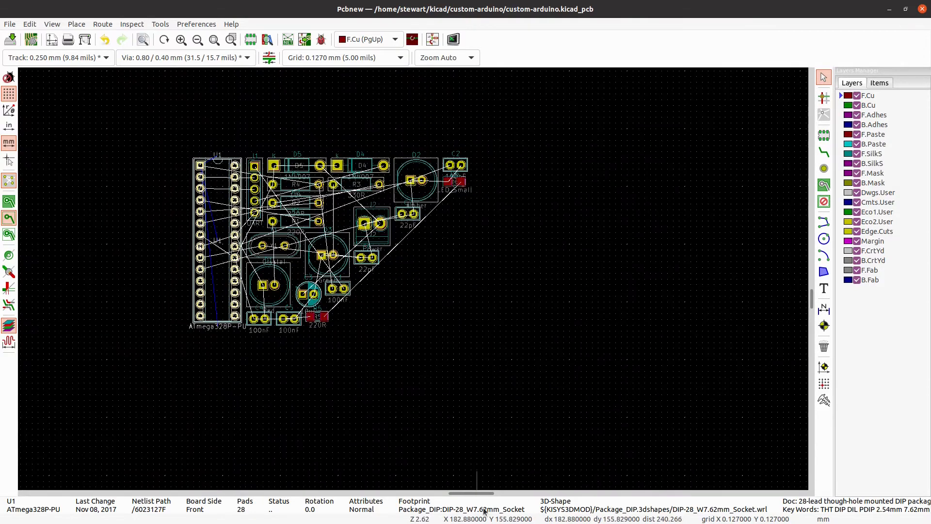
left_click_drag(477, 494, 461, 497)
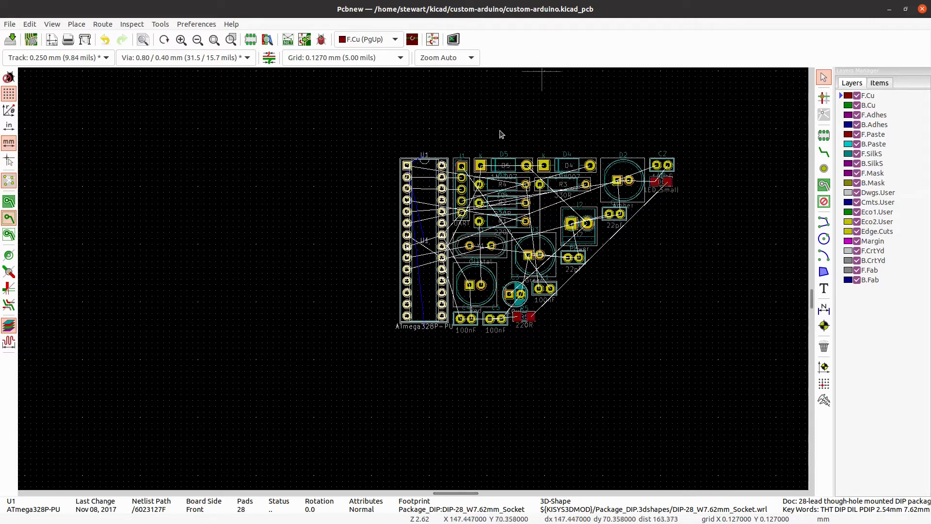
left_click(466, 186)
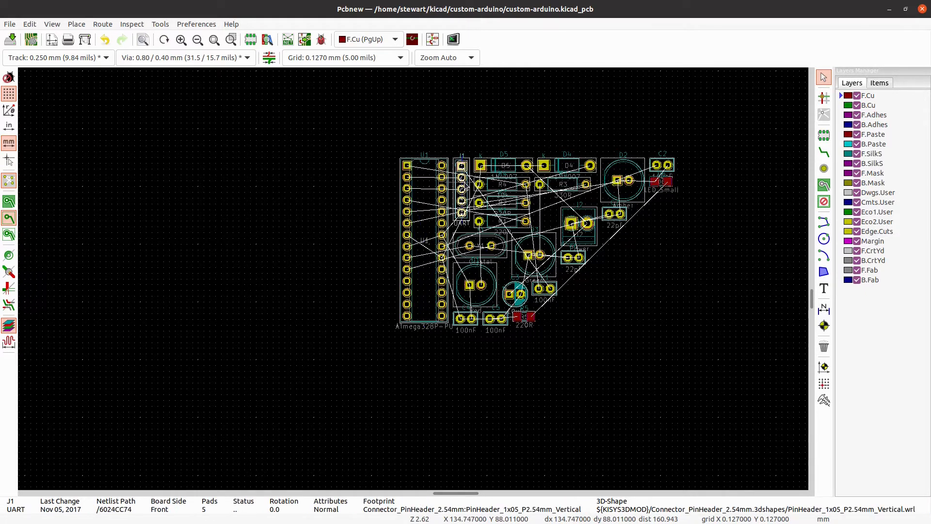
left_click_drag(462, 165, 332, 163)
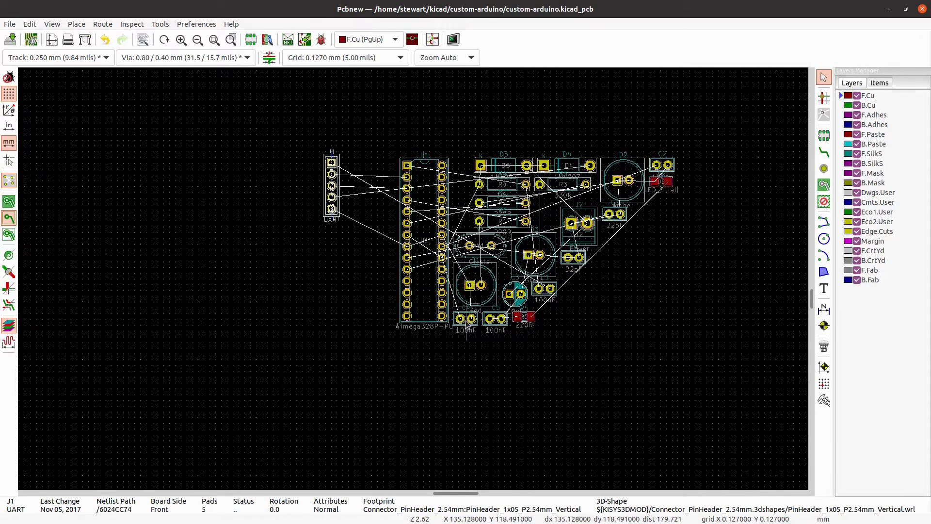
Move crystal Y1 to the left of U1 below header J1 and rotate it to 270 degrees.
left_click(486, 256)
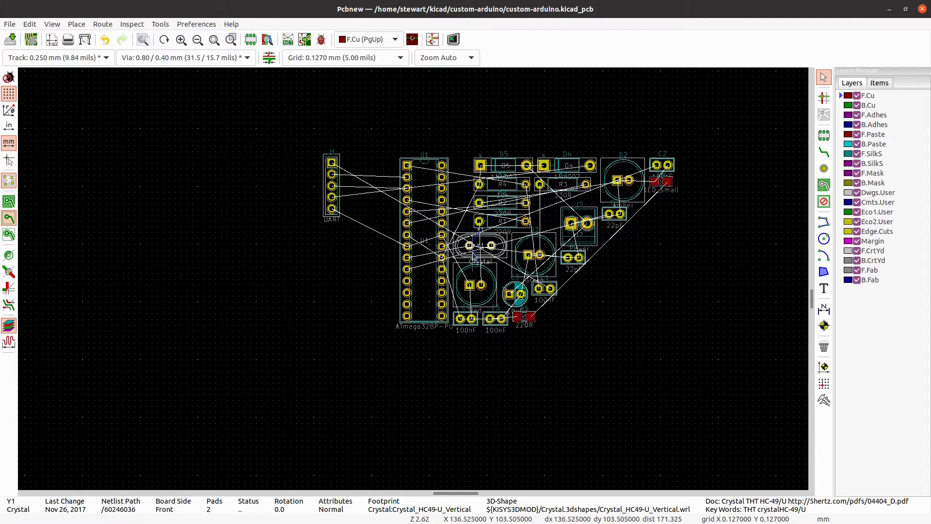
left_click_drag(469, 251, 362, 259)
key("r")
key("r")
key("r")
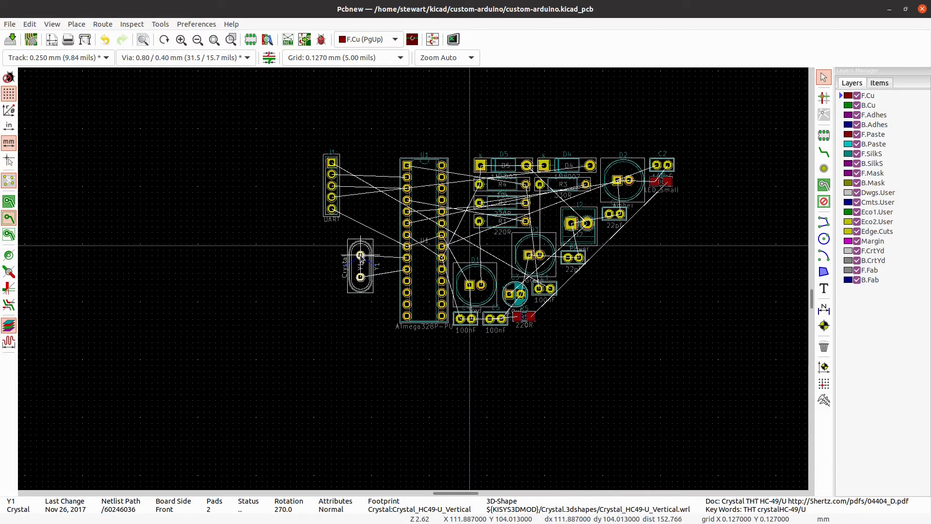
Move the Power terminal block J2 to the lower left of crystal Y1 and rotate it to 270 degrees.
left_click(360, 258)
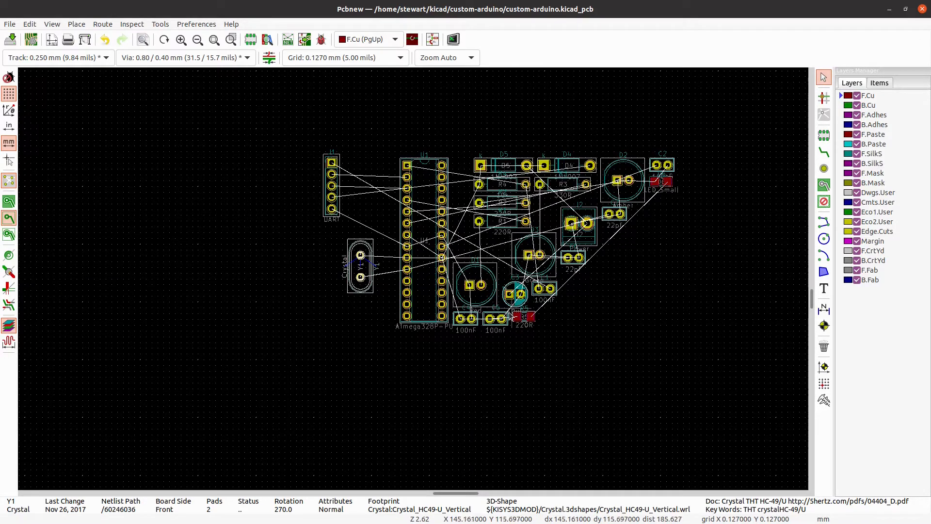
left_click(487, 304)
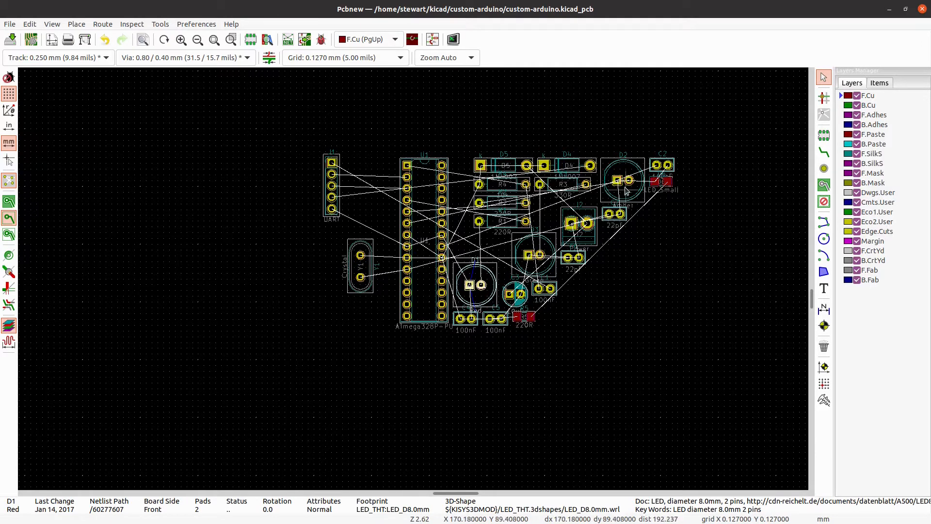
left_click(591, 238)
key("m")
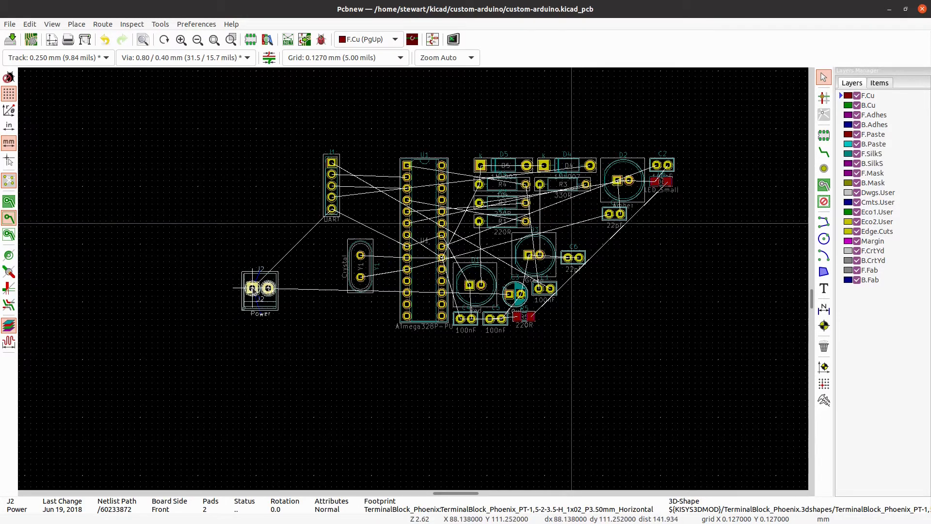
key("r")
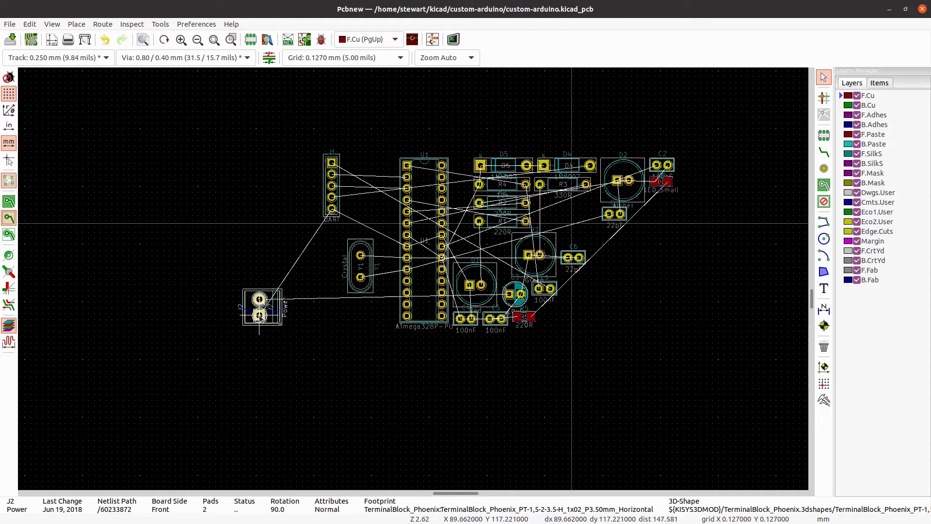
key("r")
key("r")
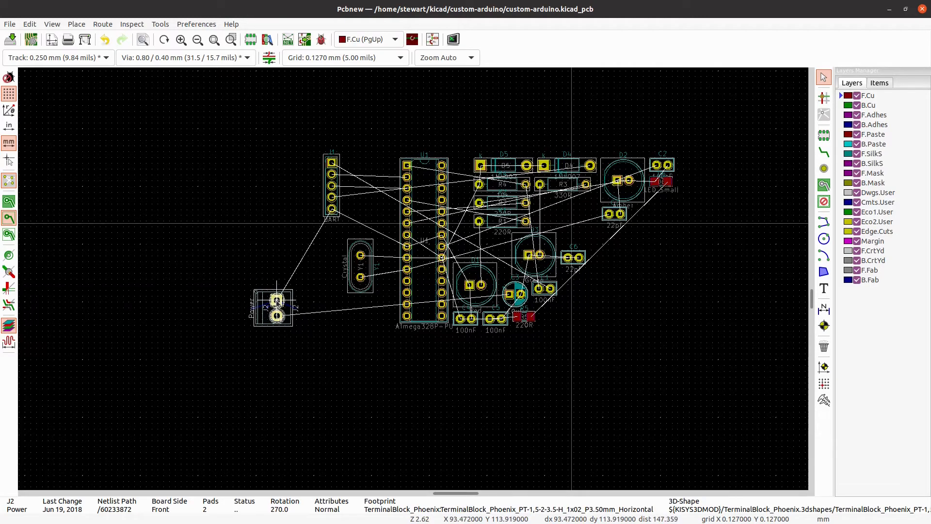
scroll(277, 300, "up", 4)
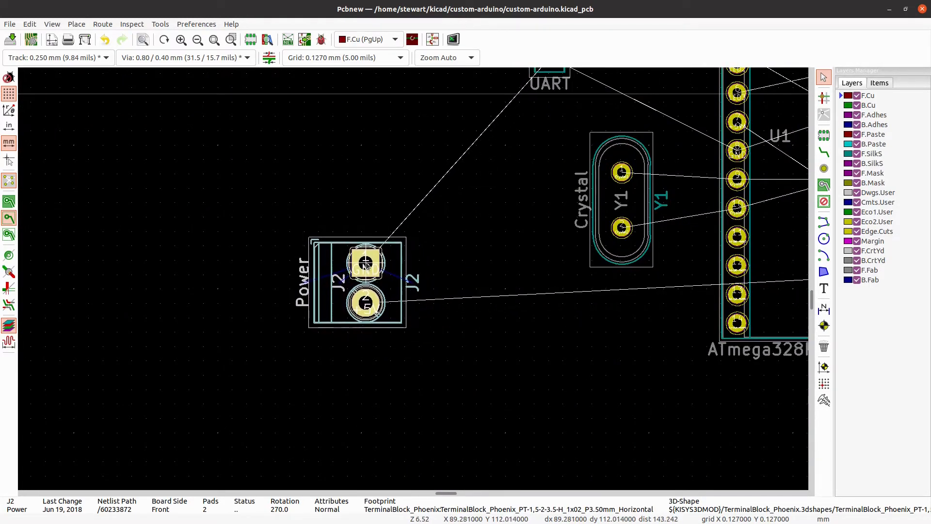
left_click(365, 265)
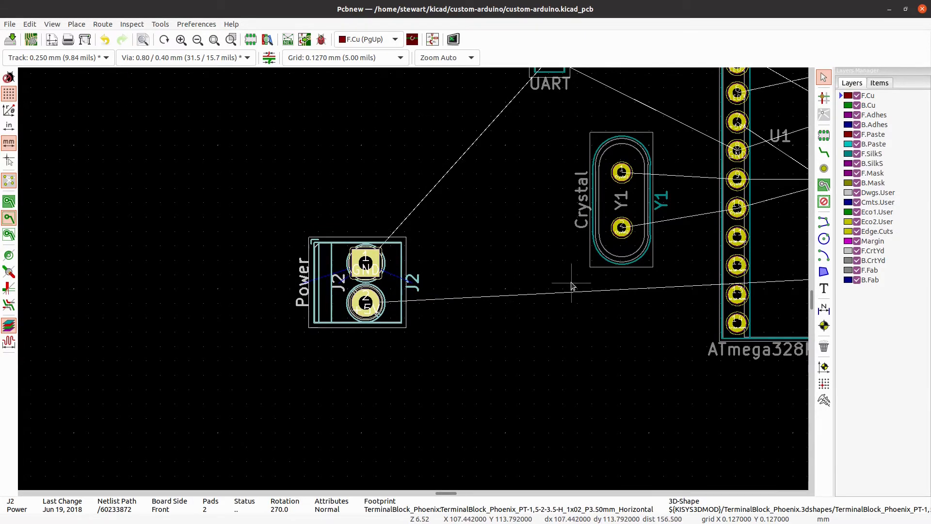
Move the 10uF capacitor C3 to the right side of Power terminal J2 and rotate it to 90 degrees.
scroll(414, 282, "down", 4)
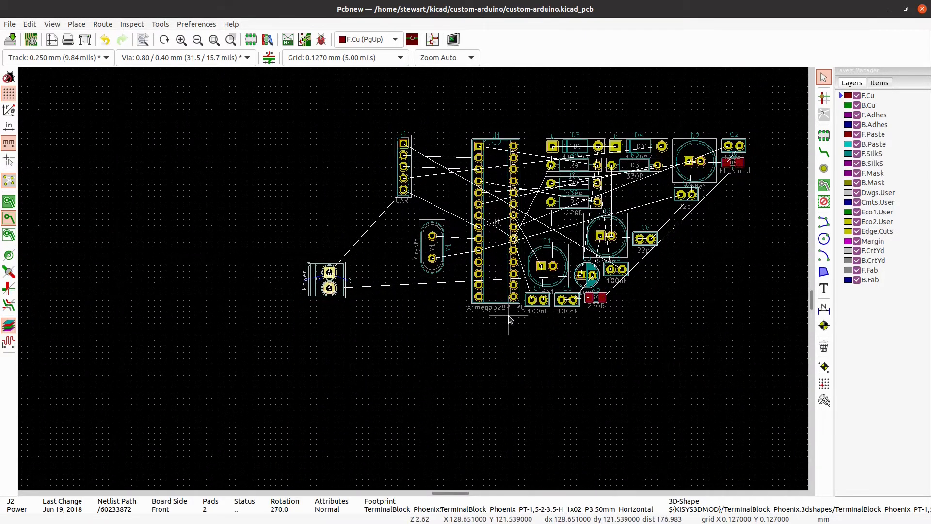
left_click(579, 283)
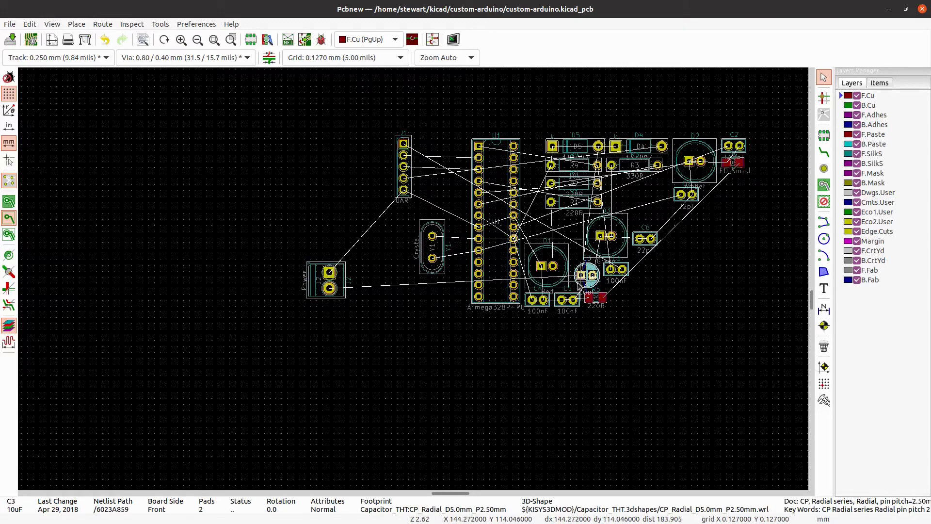
key("m")
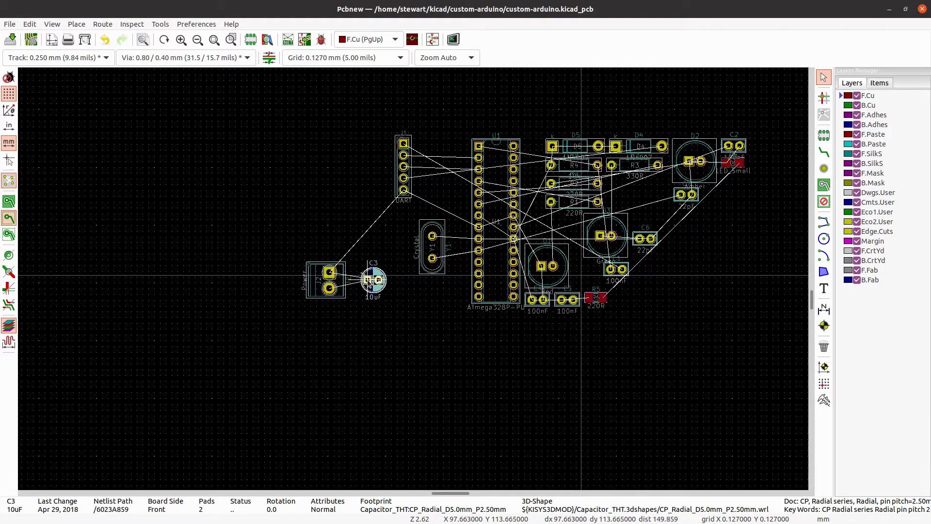
key("r")
left_click(373, 280)
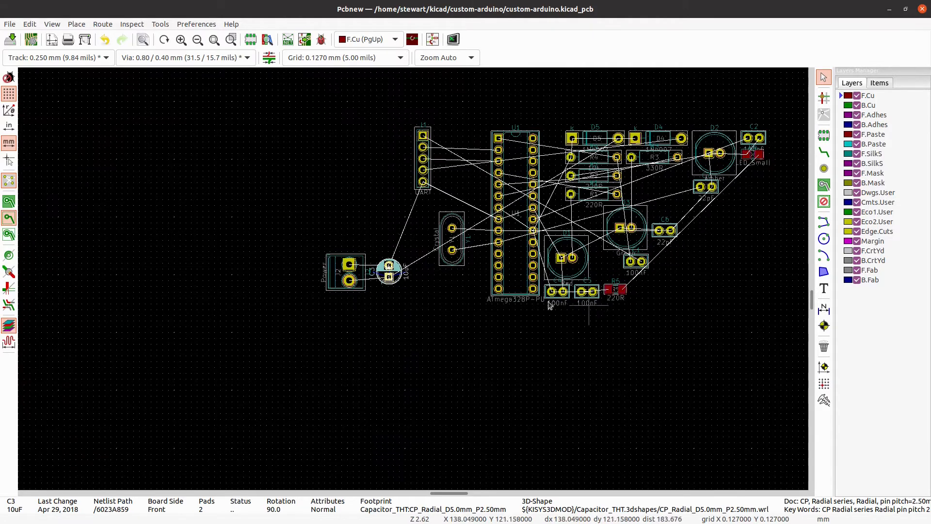
Move the 1N4007 diode D5 below Power terminal J2 and capacitor C3, rotated to 180 degrees.
scroll(651, 180, "up", 1)
scroll(413, 279, "down", 1)
left_click(510, 148)
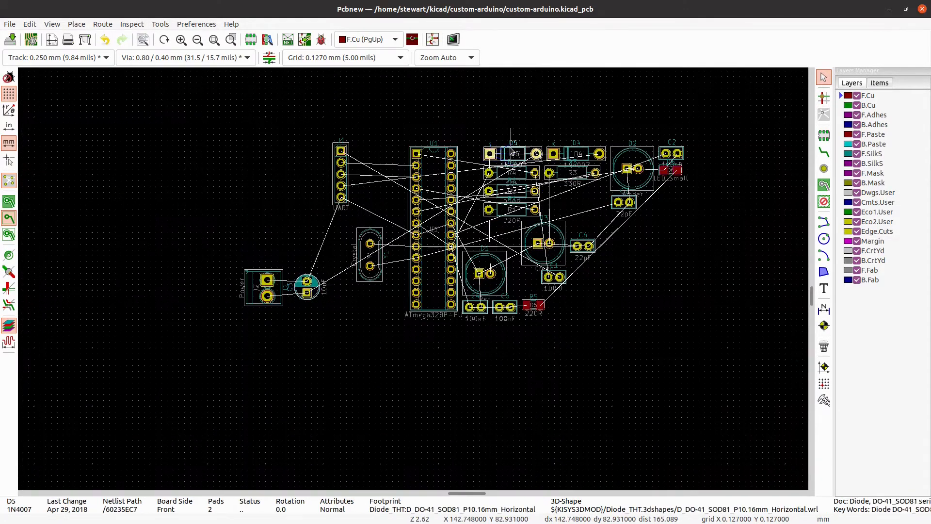
left_click_drag(510, 148, 313, 328)
key("r")
scroll(503, 282, "up", 1)
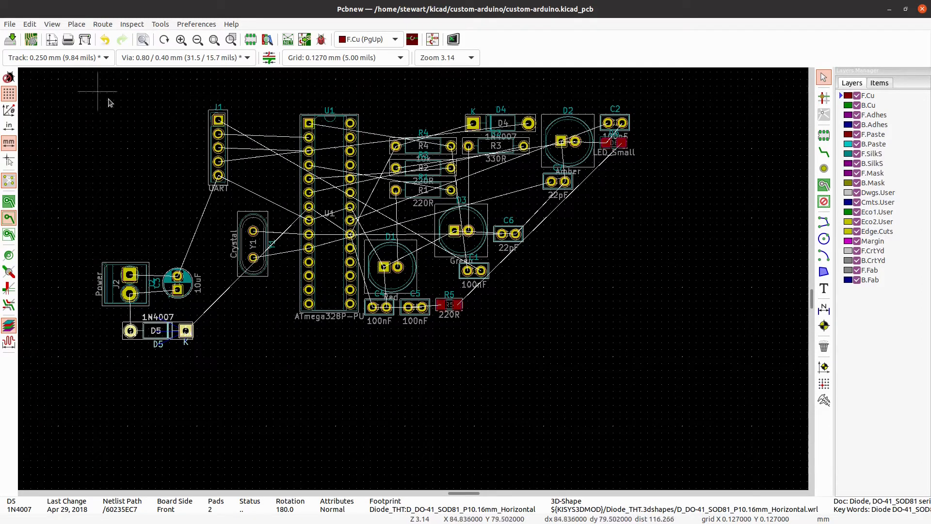
Inspect the placed components in the 3D Viewer from several angles and close it.
left_click(52, 24)
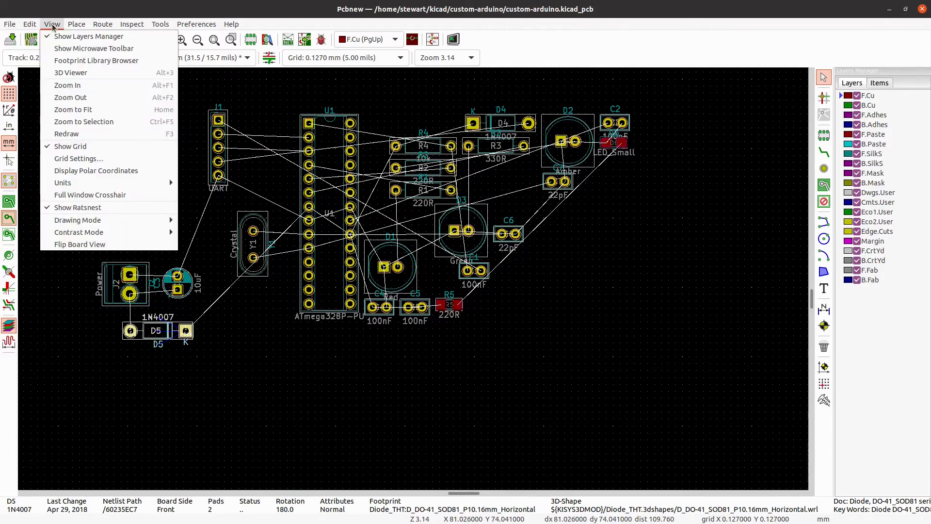
left_click(63, 74)
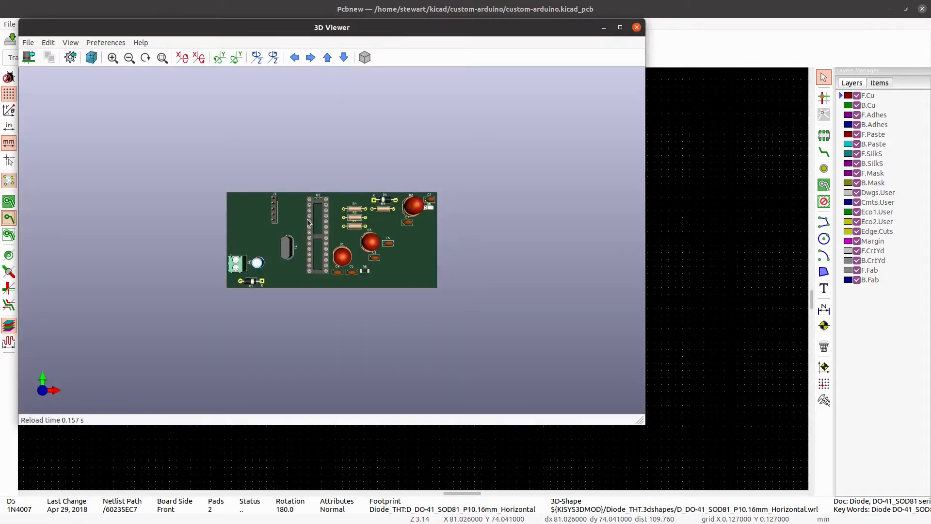
scroll(308, 223, "up", 3)
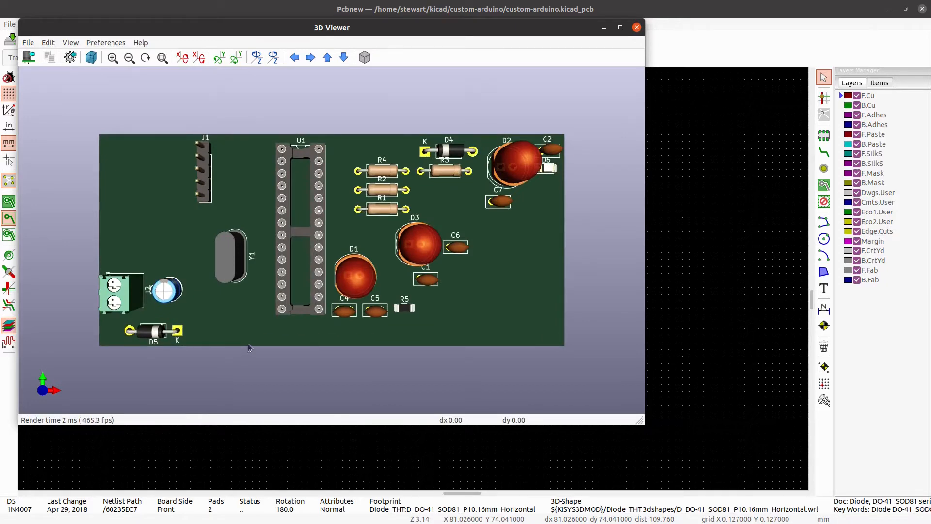
left_click_drag(249, 347, 253, 324)
left_click_drag(478, 305, 359, 281)
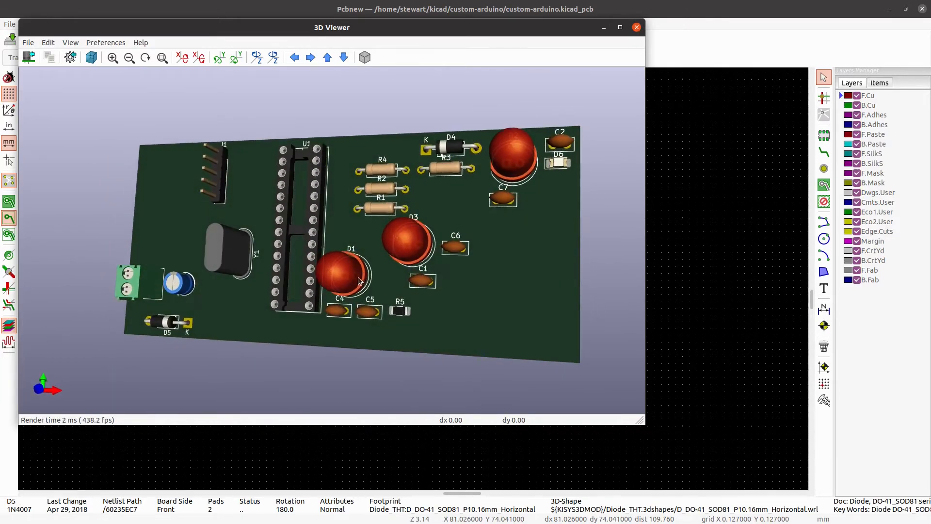
left_click_drag(299, 316, 257, 268)
scroll(258, 265, "up", 5)
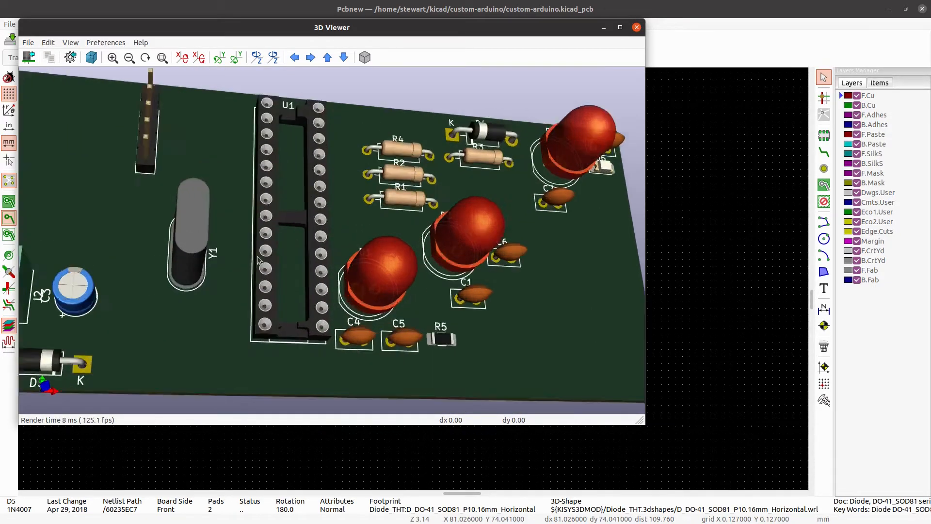
scroll(212, 282, "down", 4)
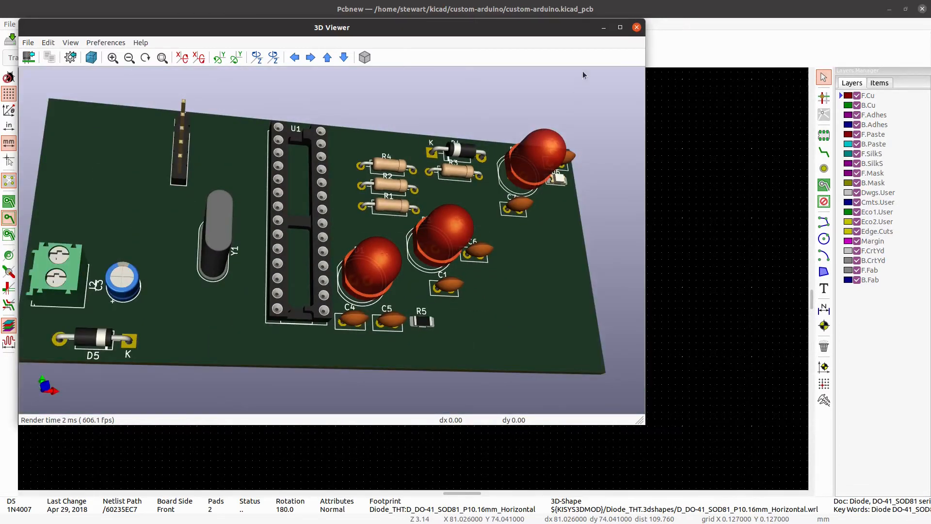
left_click(637, 28)
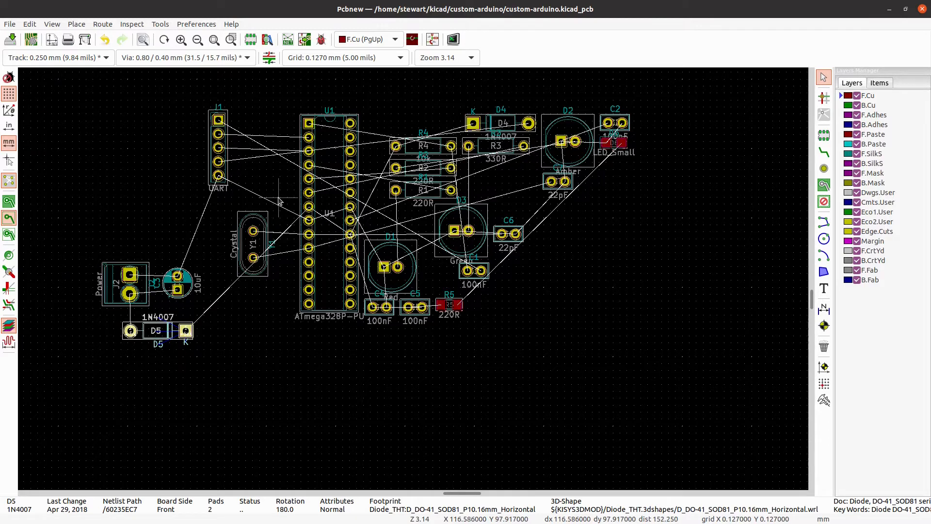
Switch to Eeschema and assign the footprint Crystal:Crystal_HC49-4H_Vertical to crystal Y1.
left_click(431, 38)
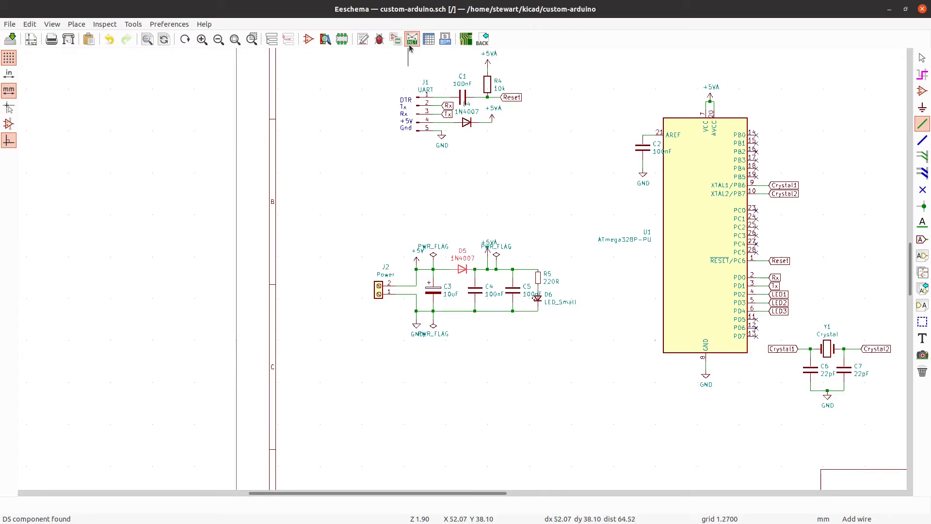
scroll(463, 267, "up", 2)
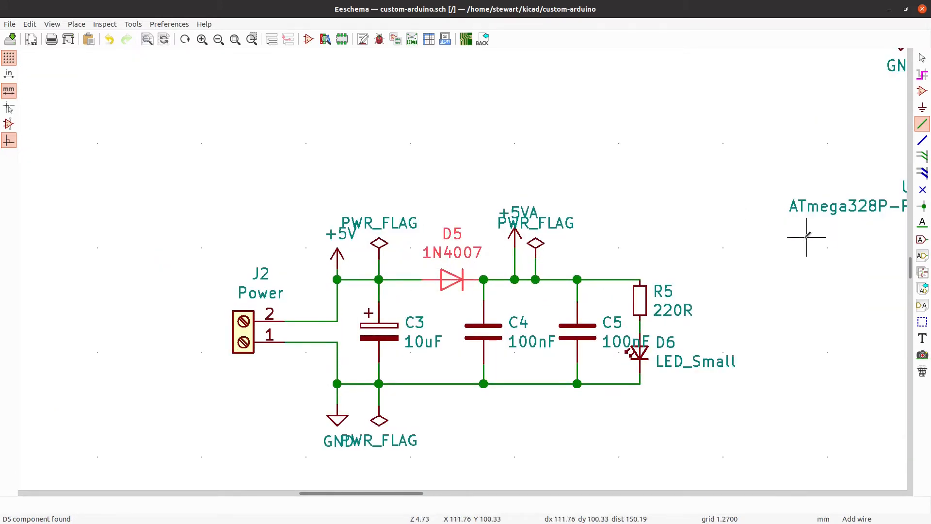
scroll(777, 226, "down", 2)
scroll(463, 267, "down", 2)
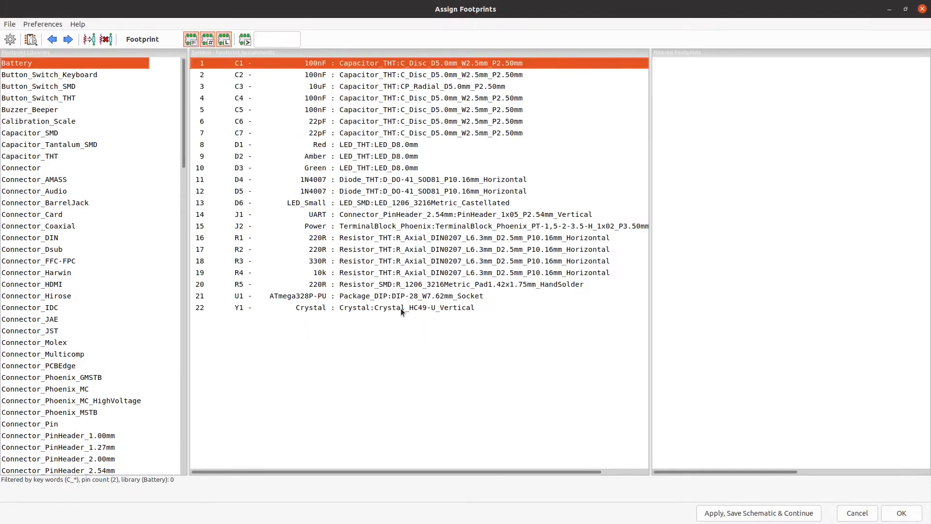
left_click(400, 307)
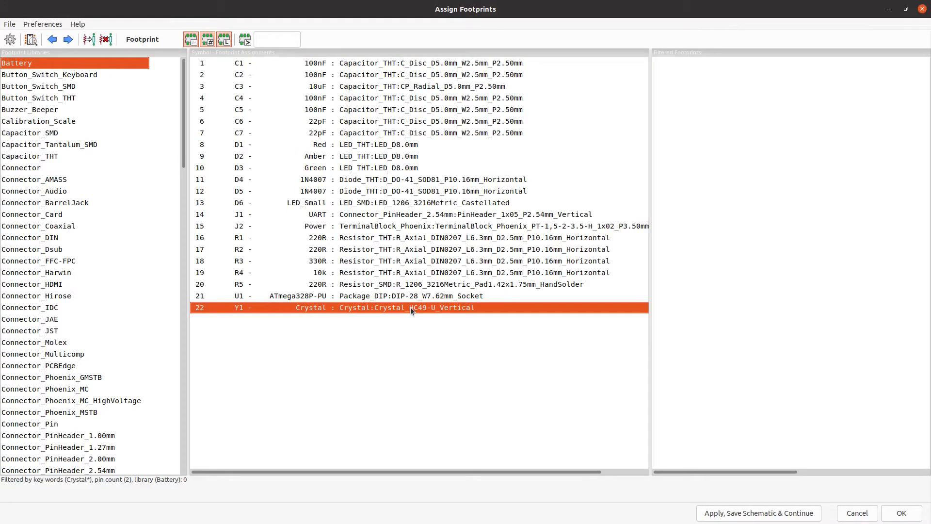
left_click(224, 41)
left_click(776, 249)
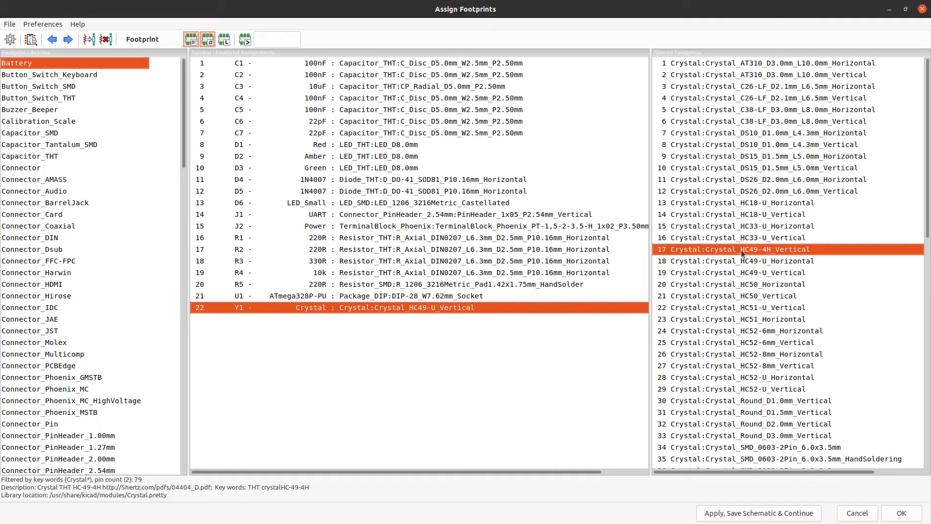
left_click(885, 514)
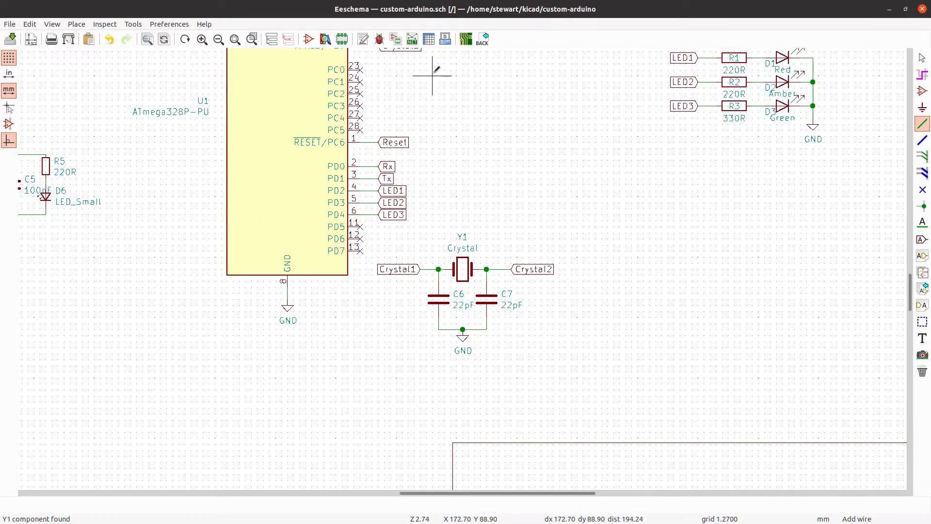
Generate and save the schematic's netlist again in Pcbnew default format.
left_click(412, 40)
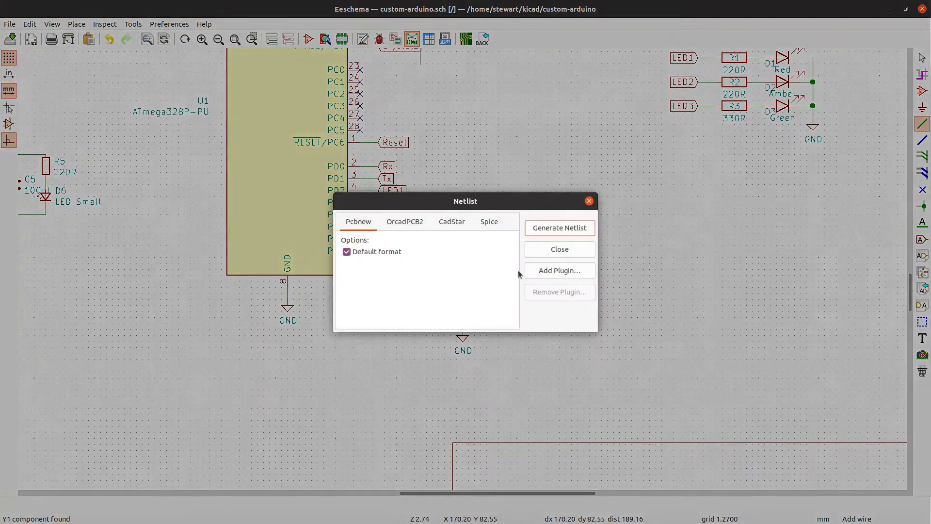
left_click(554, 228)
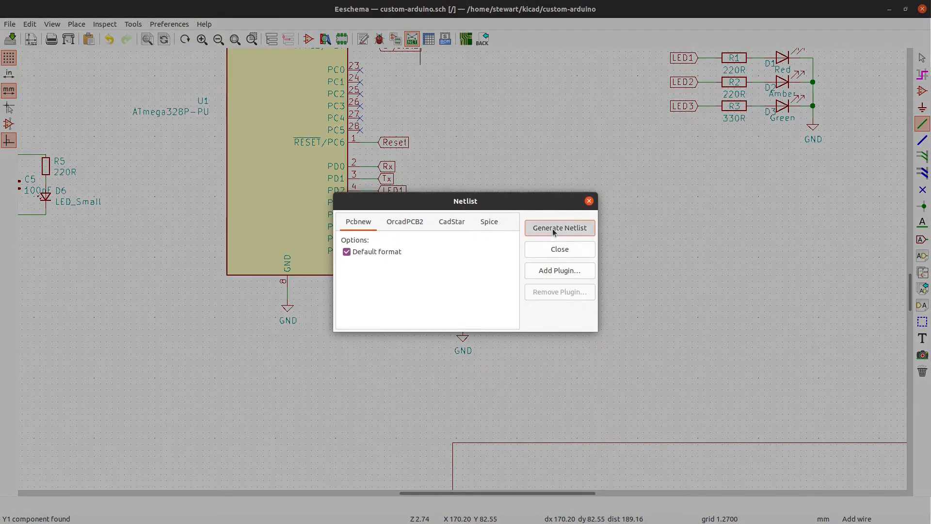
left_click(678, 112)
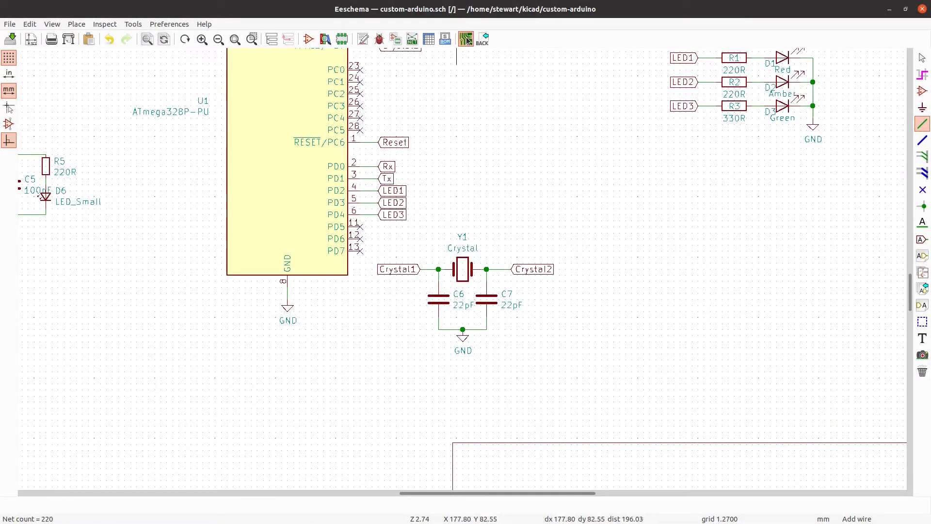
Switch to Pcbnew and update the PCB from custom-arduino.net, keeping existing symbol to footprint associations.
left_click(466, 38)
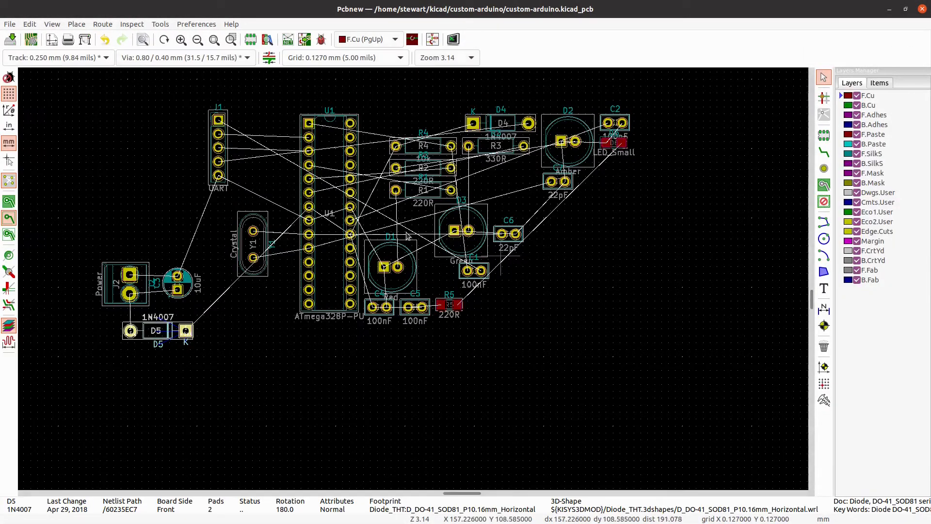
left_click(289, 40)
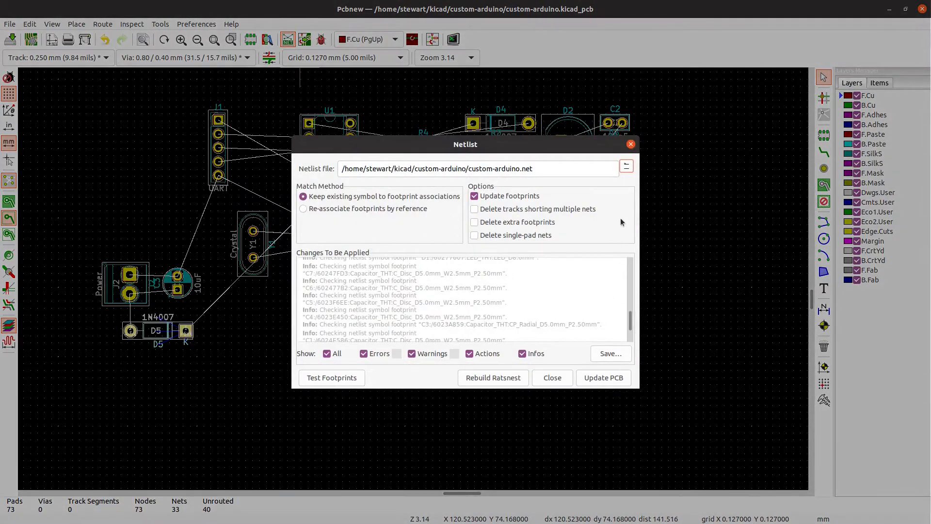
left_click(600, 380)
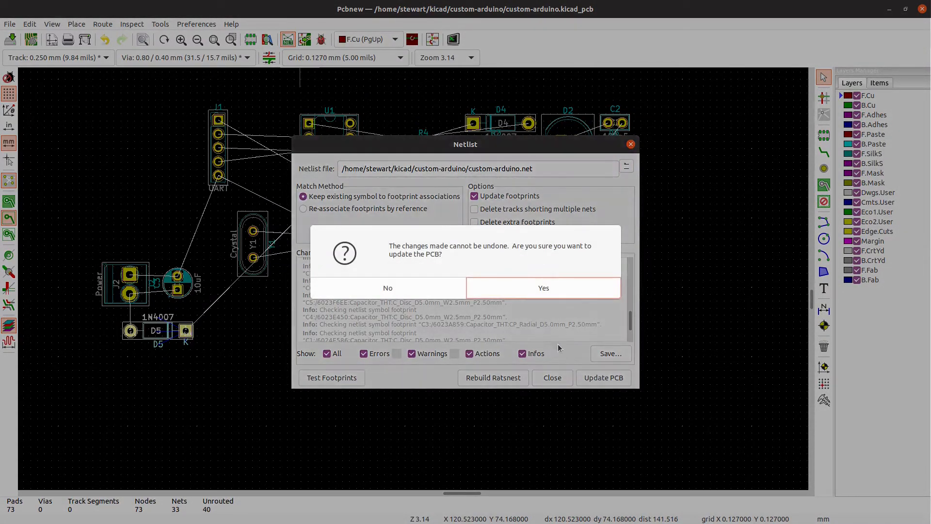
left_click(480, 292)
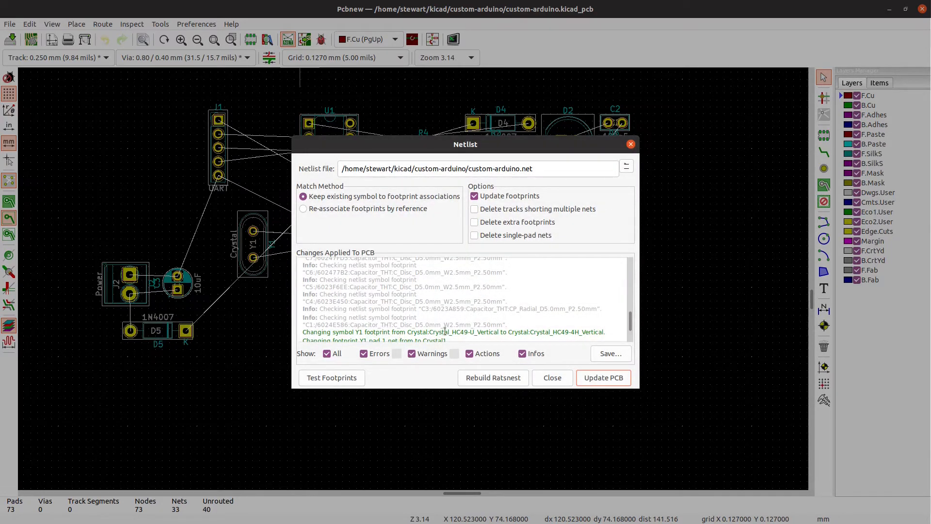
left_click(547, 383)
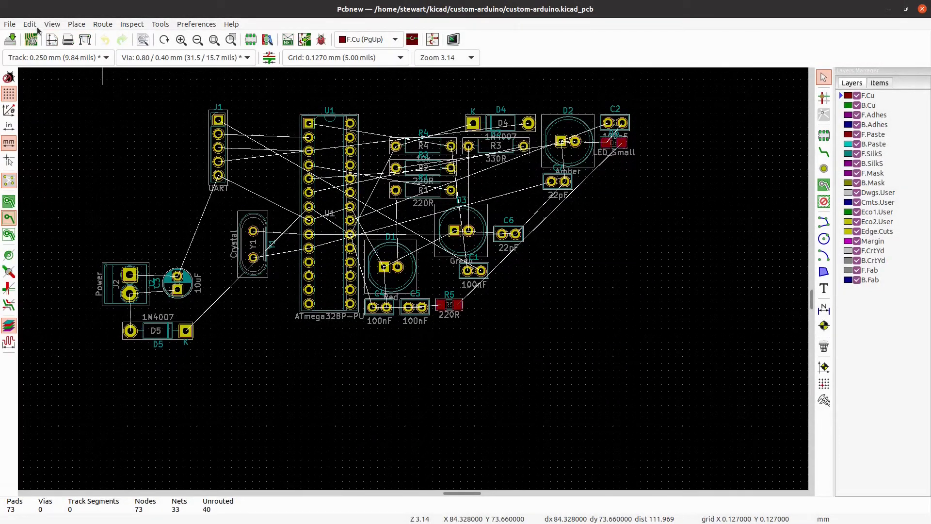
Inspect the board in the 3D Viewer, checking the updated crystal model from tilted angles, and close the viewer.
left_click(52, 23)
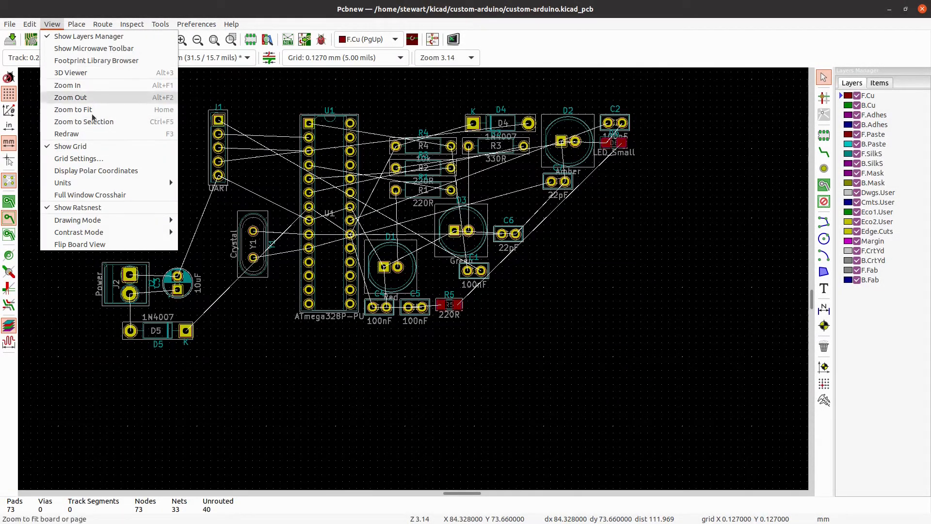
left_click(391, 386)
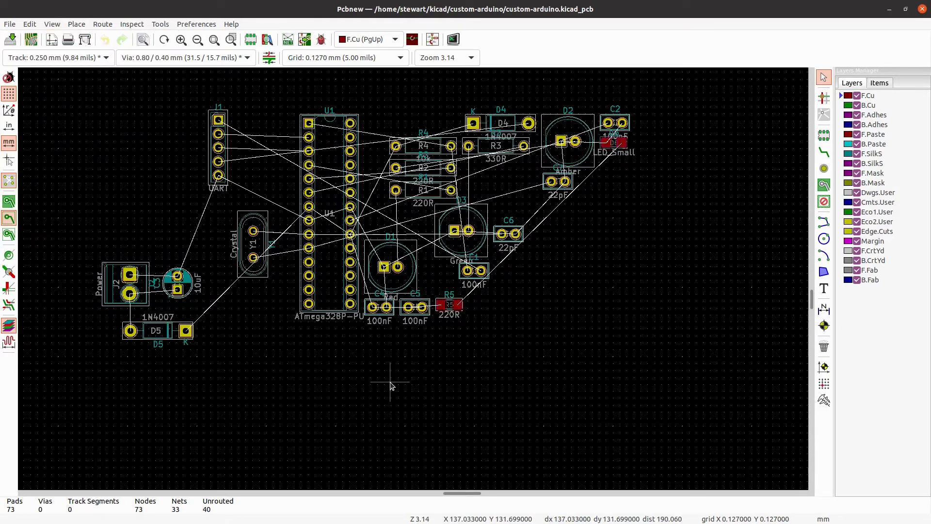
left_click(52, 24)
left_click(64, 76)
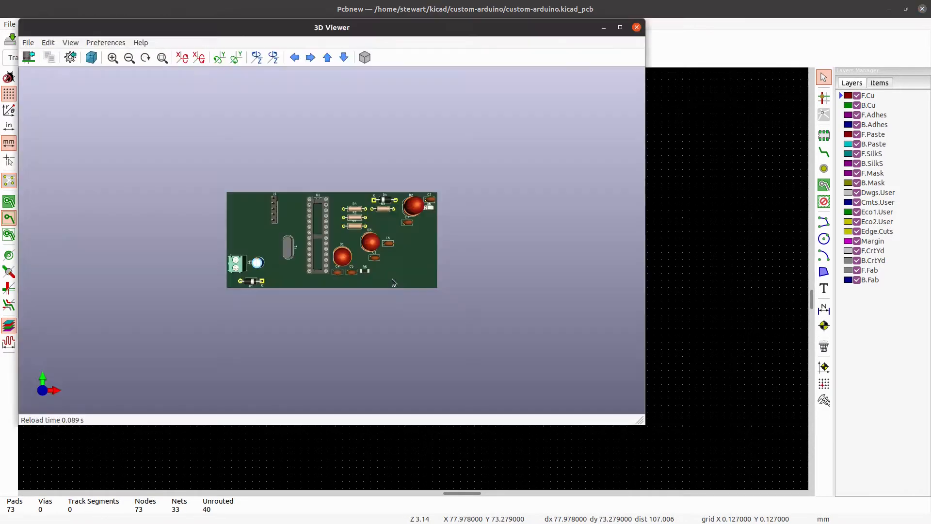
left_click_drag(400, 281, 324, 219)
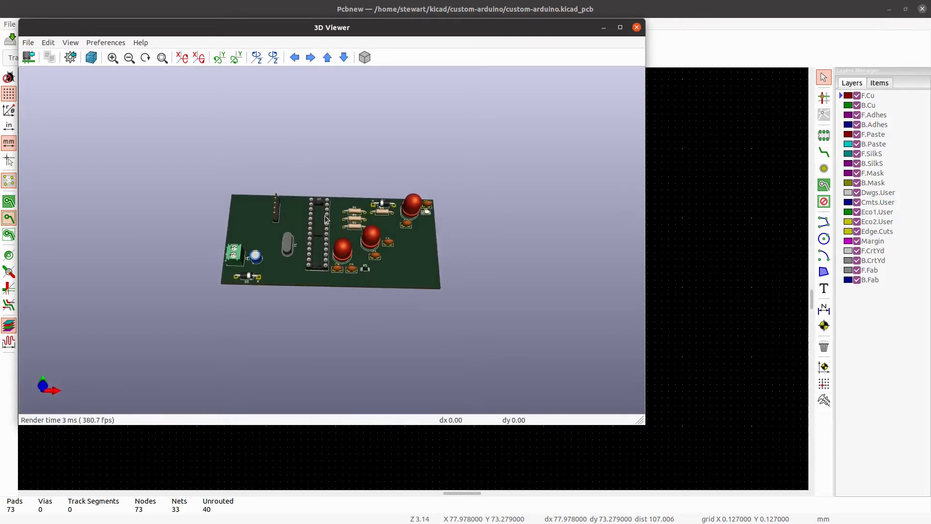
scroll(364, 269, "up", 5)
left_click_drag(365, 270, 372, 304)
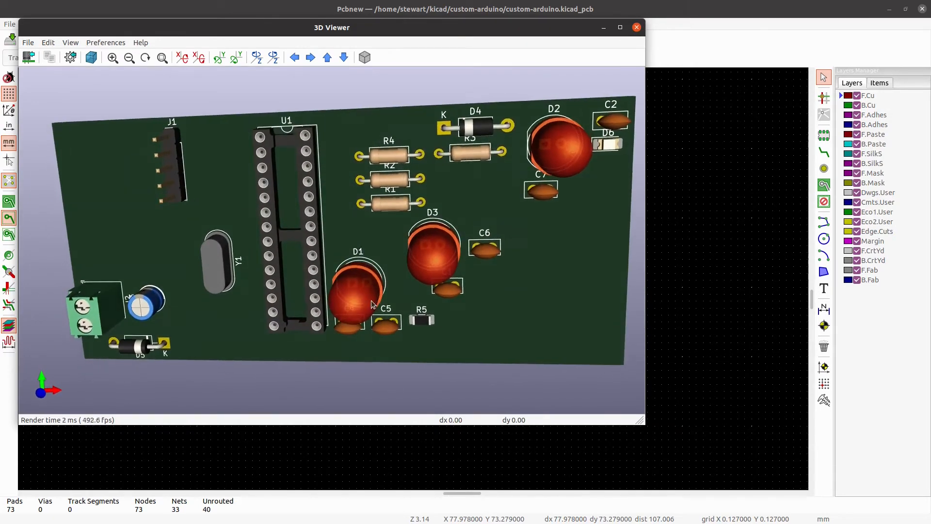
left_click(636, 28)
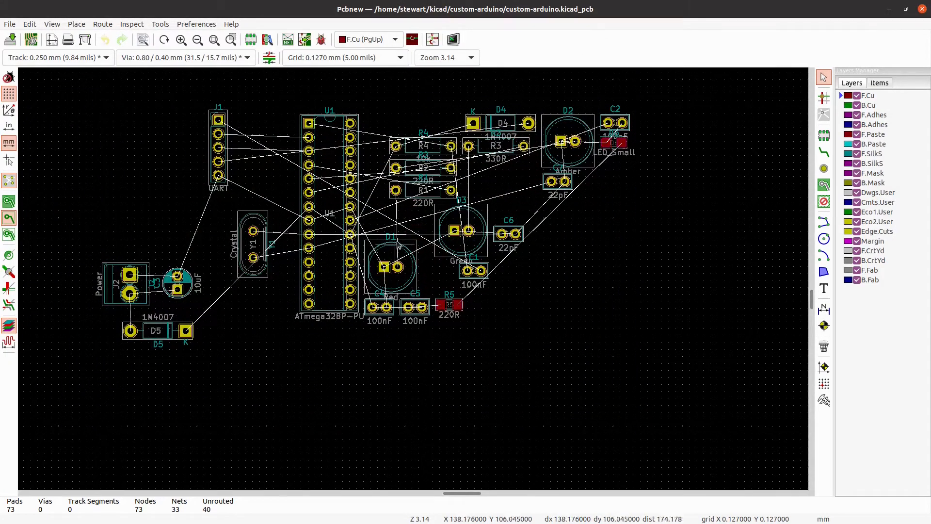
Move resistor R5 to just above the upper end of the ATmega328P footprint.
left_click(449, 308)
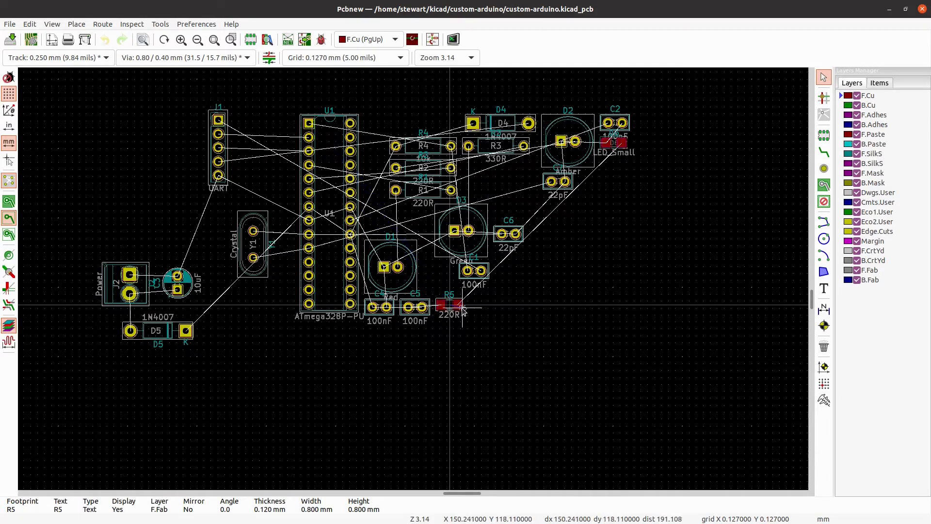
key("Escape")
left_click(454, 308)
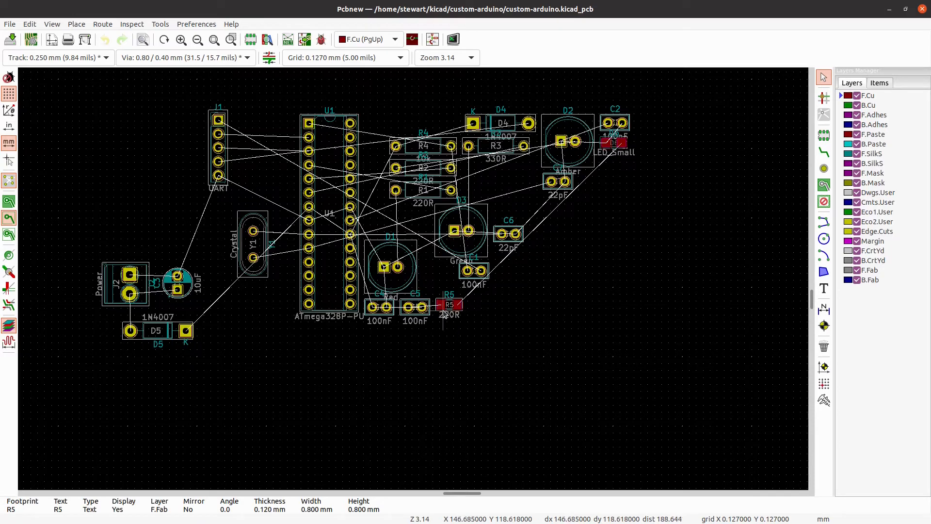
left_click(443, 311)
left_click(485, 331)
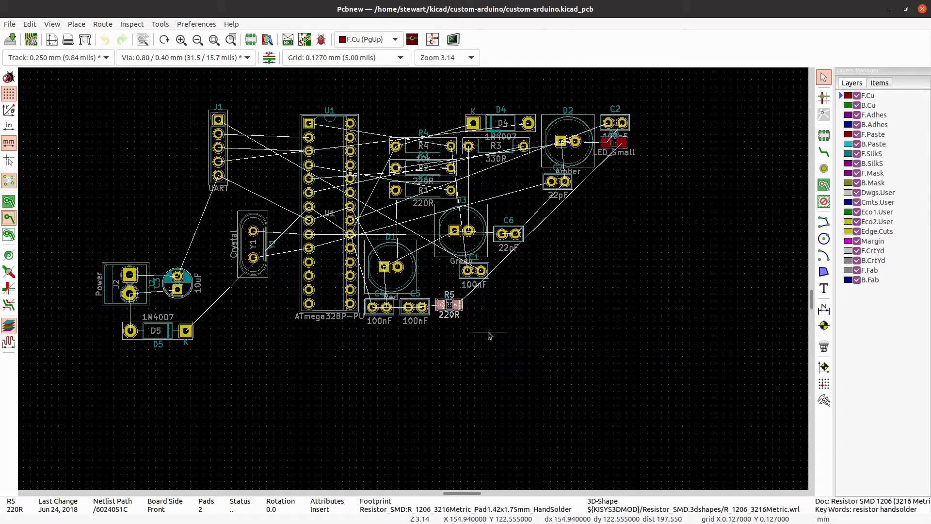
key("m")
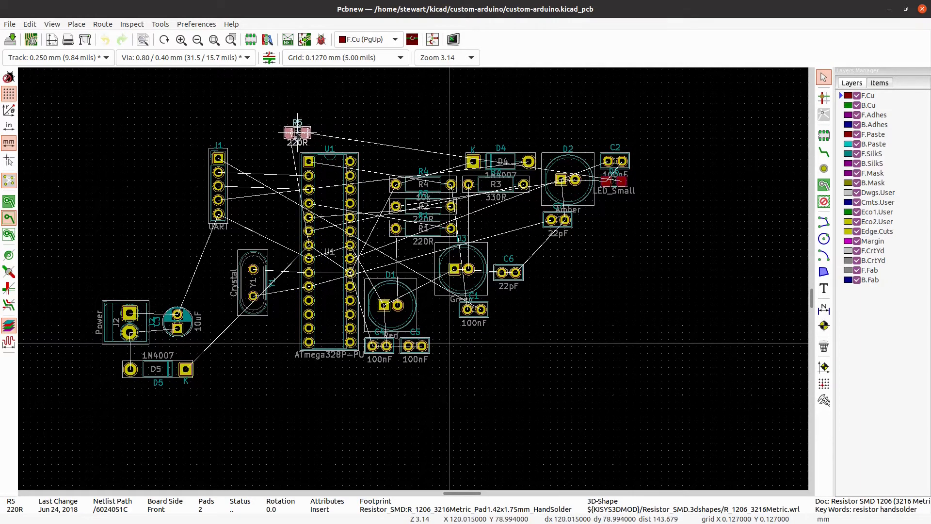
left_click(298, 132)
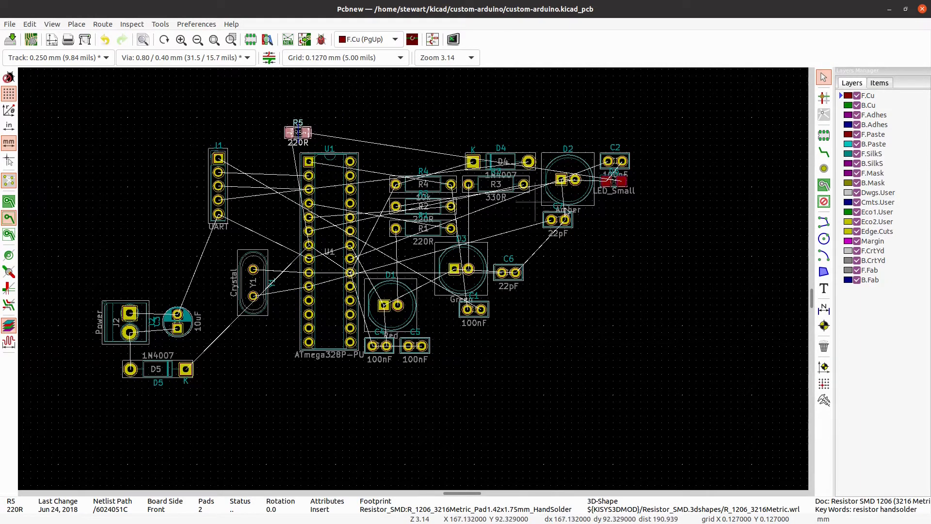
Move LED D6 above the ATmega328P, directly to the right of resistor R5.
left_click(620, 189)
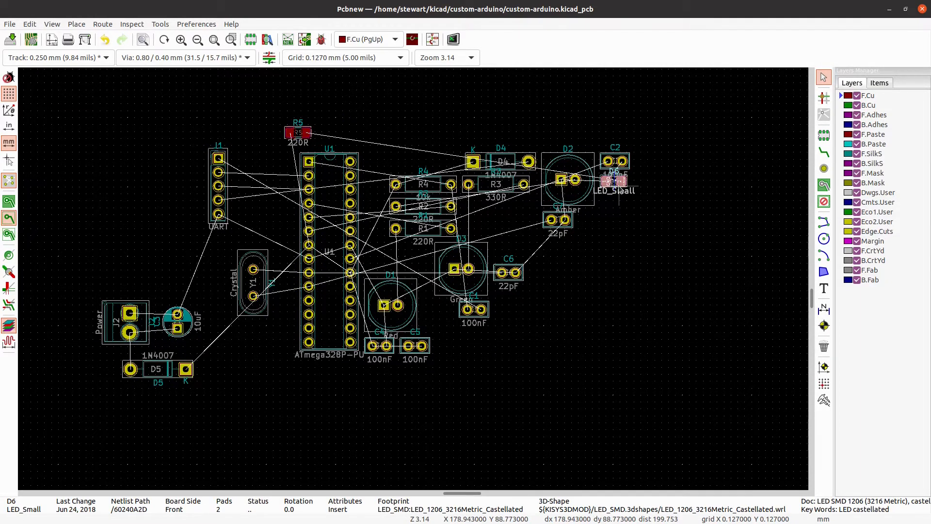
key("m")
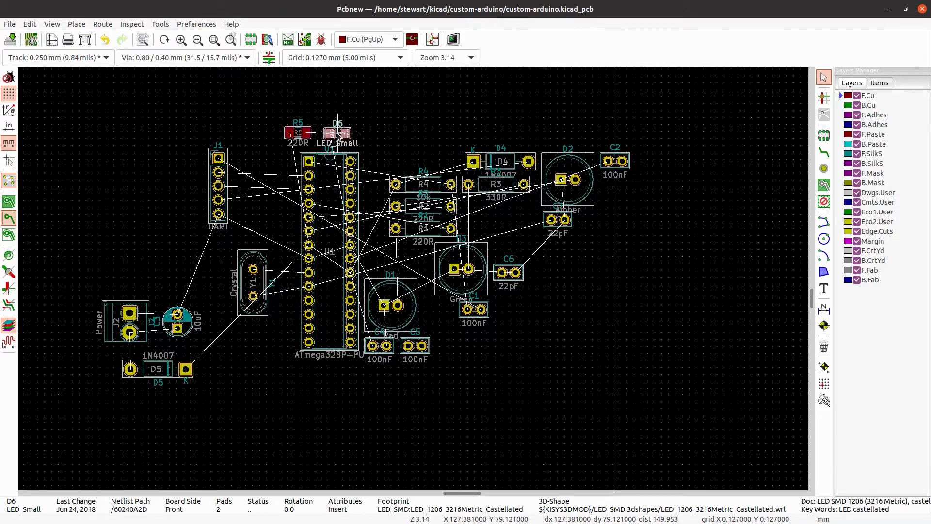
left_click(340, 134)
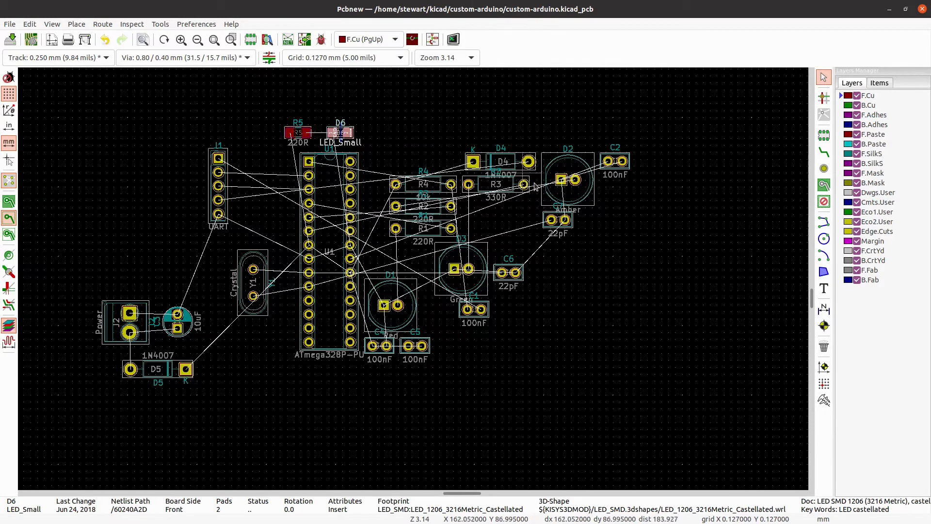
Move diode D4 between the UART header J1 and the ATmega328P, above the crystal, and rotate it to stand vertically.
left_click(492, 157)
left_click_drag(494, 157, 256, 224)
key("r")
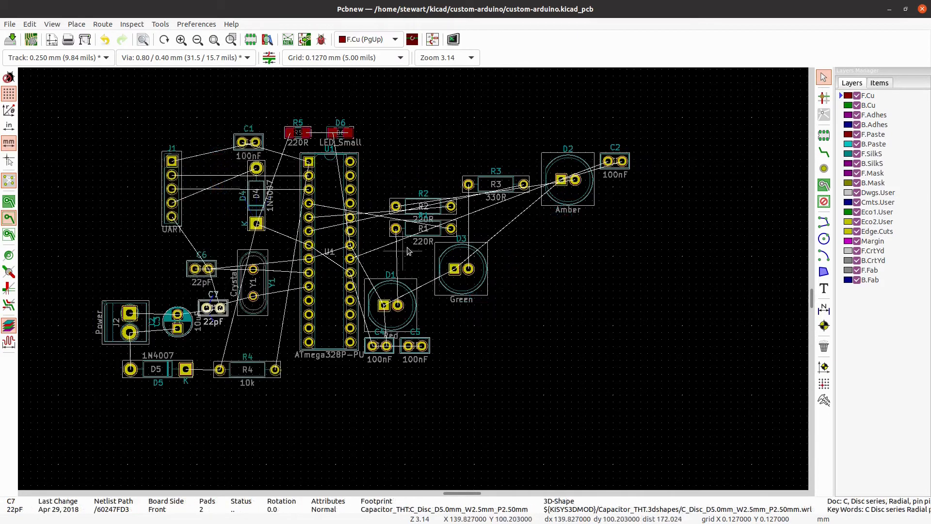
Move capacitor C4 to the left side of the ATmega328P, between diode D4 and crystal Y1.
left_click(378, 355)
left_click_drag(374, 348, 272, 245)
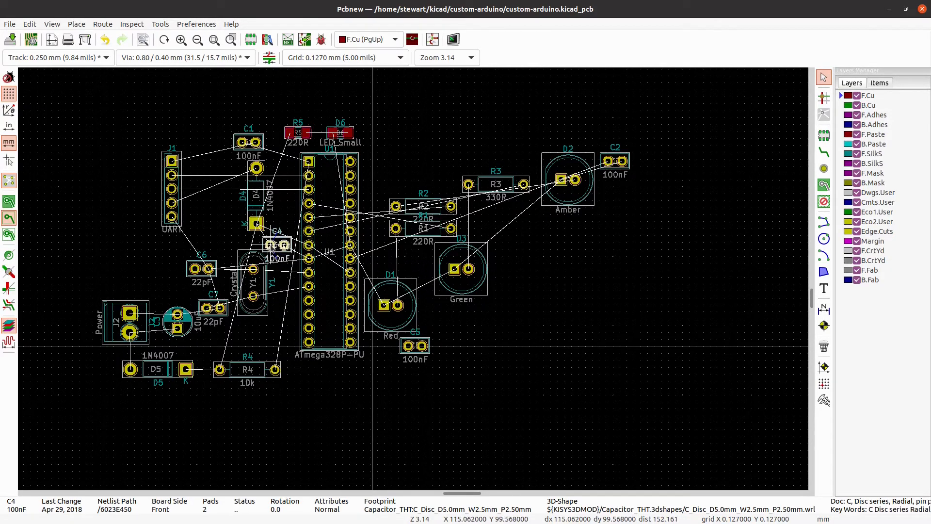
left_click(271, 246)
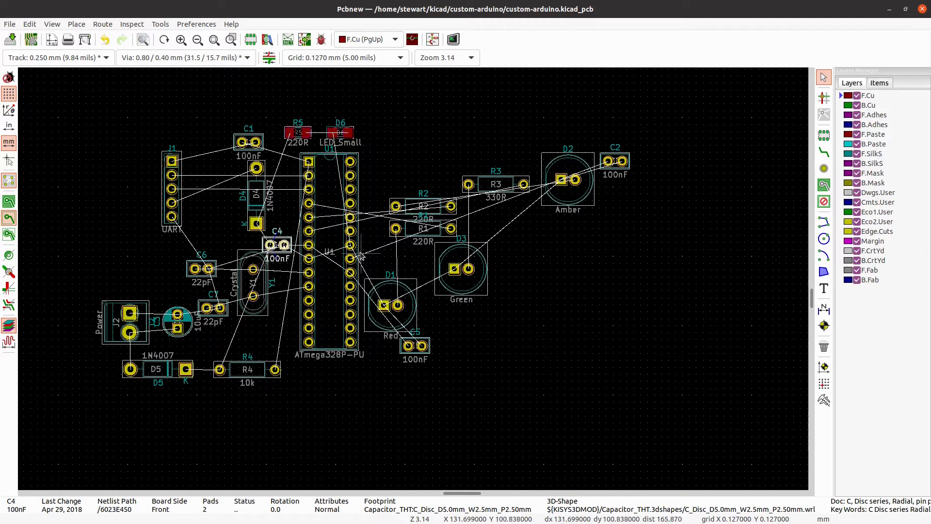
Move capacitor C5 beside the middle pins on the right of the ATmega328P and rotate it to stand vertically.
left_click(424, 354)
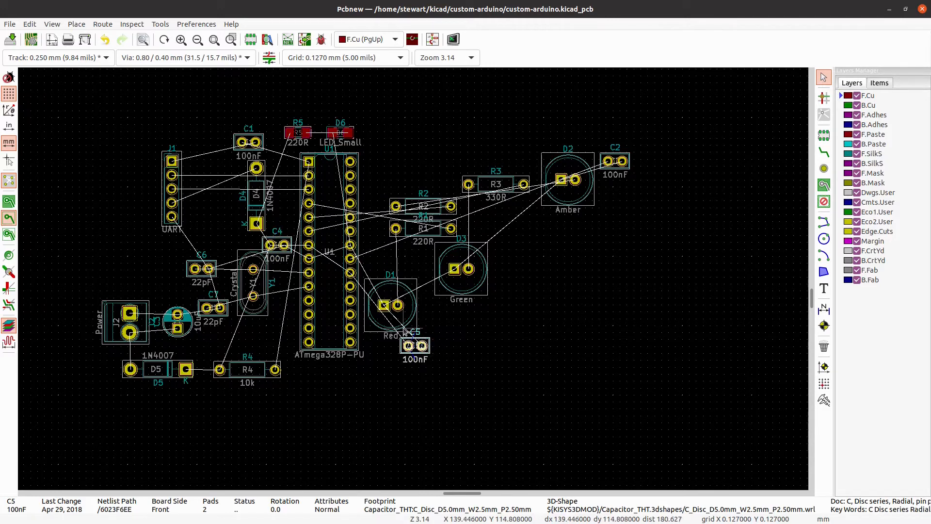
key("m")
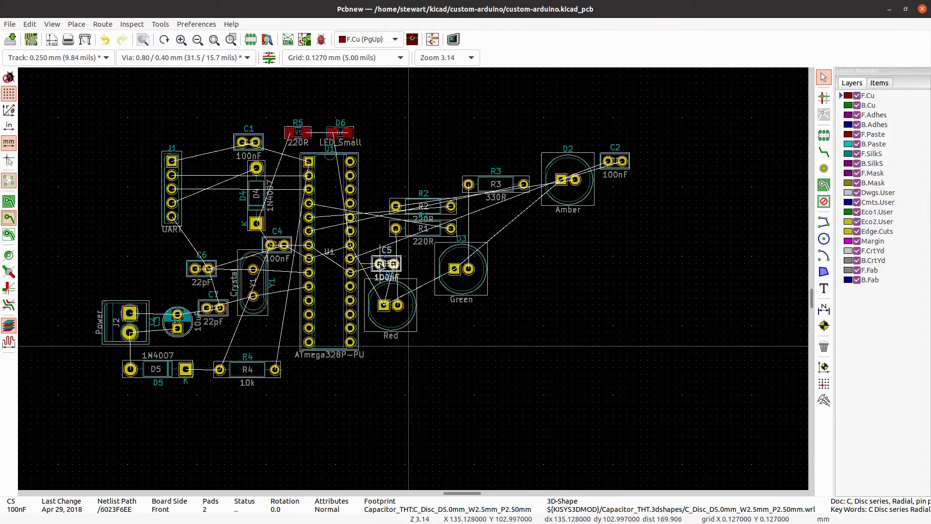
key("r")
left_click(409, 346)
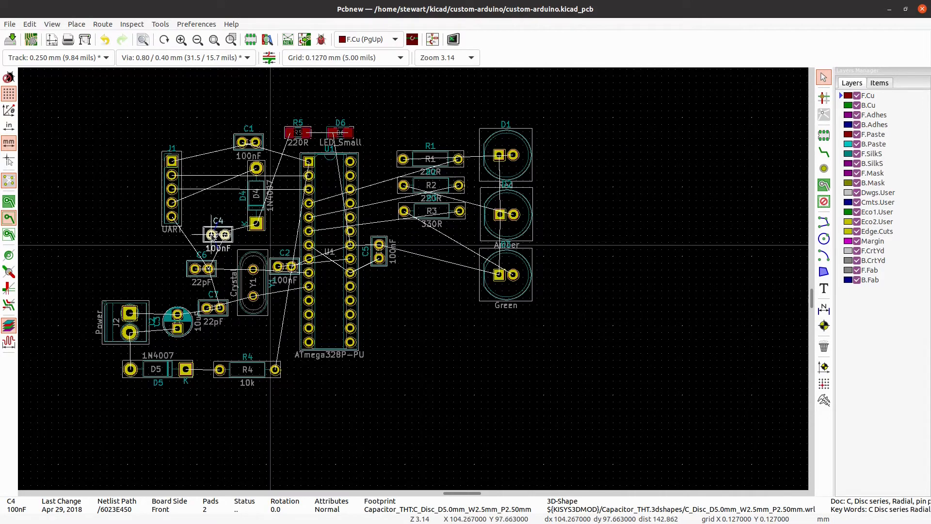
Select capacitor C2, check its connection to the ATmega328P in the Eeschema schematic, and return to Pcbnew.
scroll(211, 234, "up", 1)
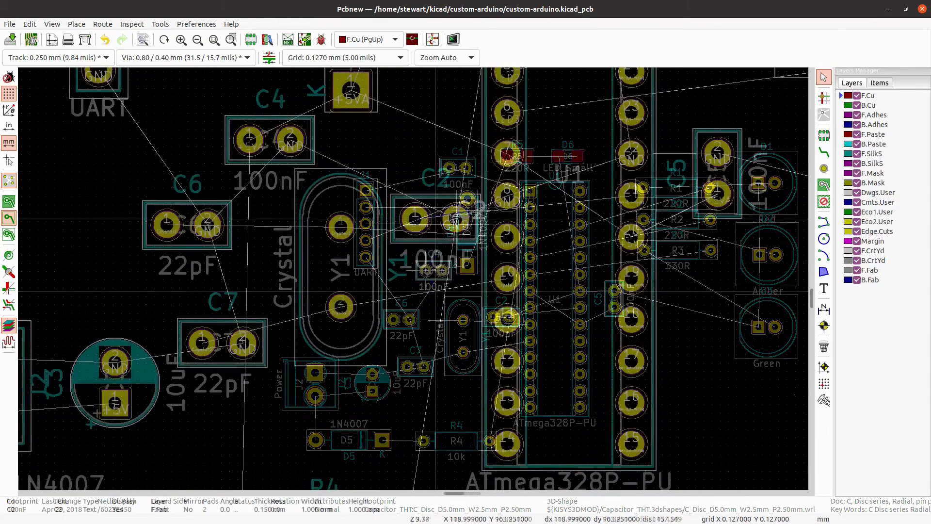
key("Escape")
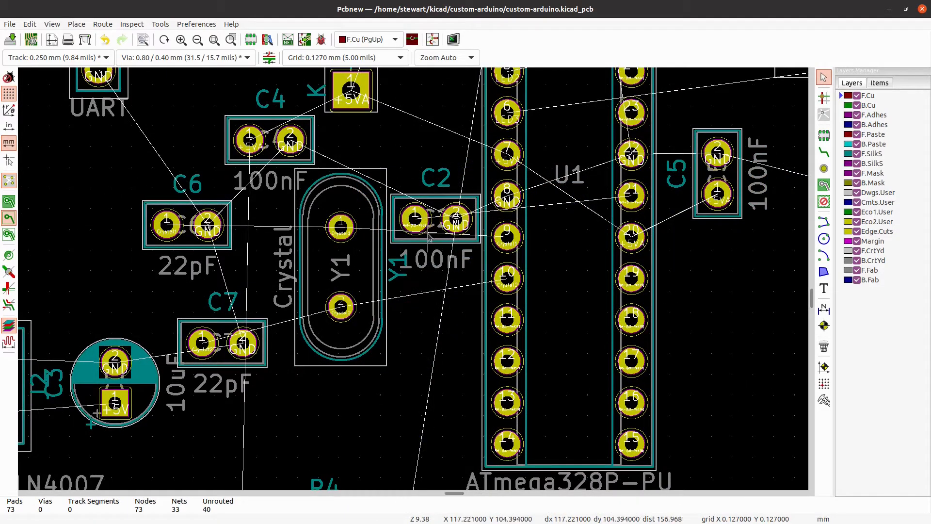
left_click(429, 230)
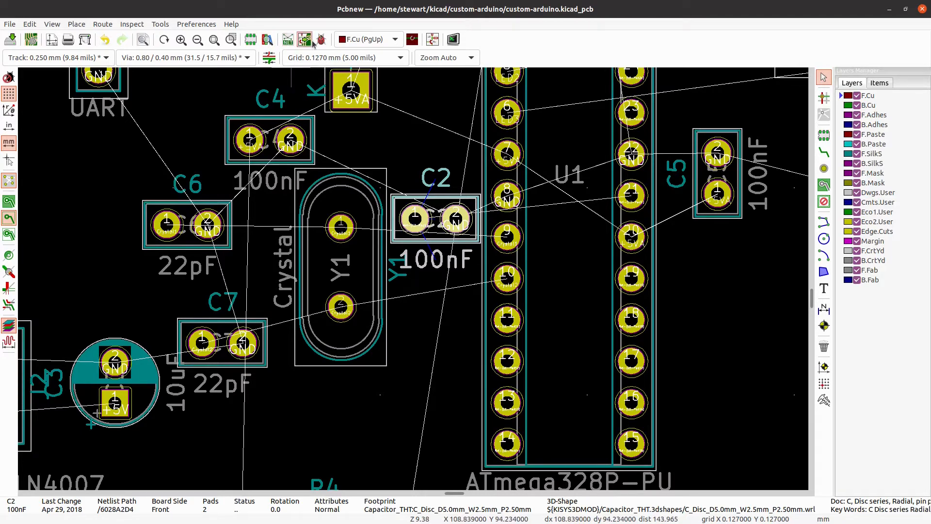
left_click(432, 39)
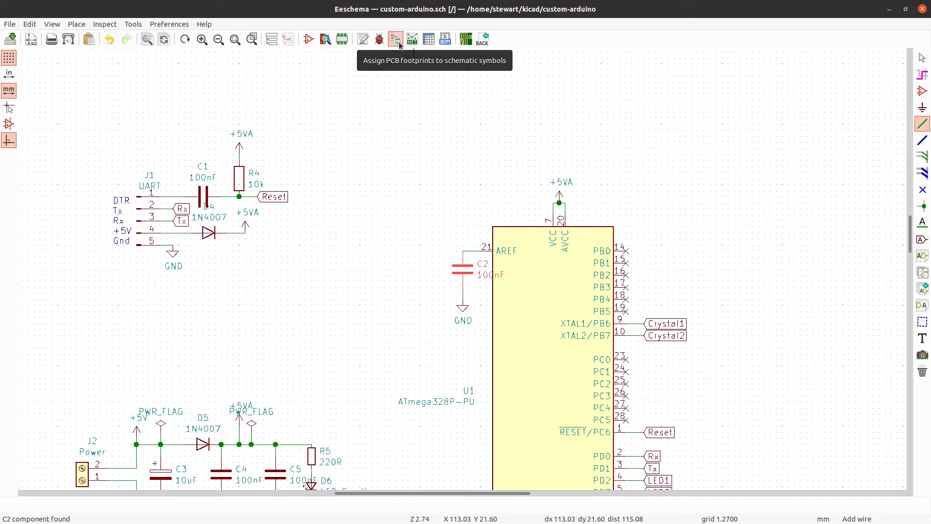
left_click(464, 41)
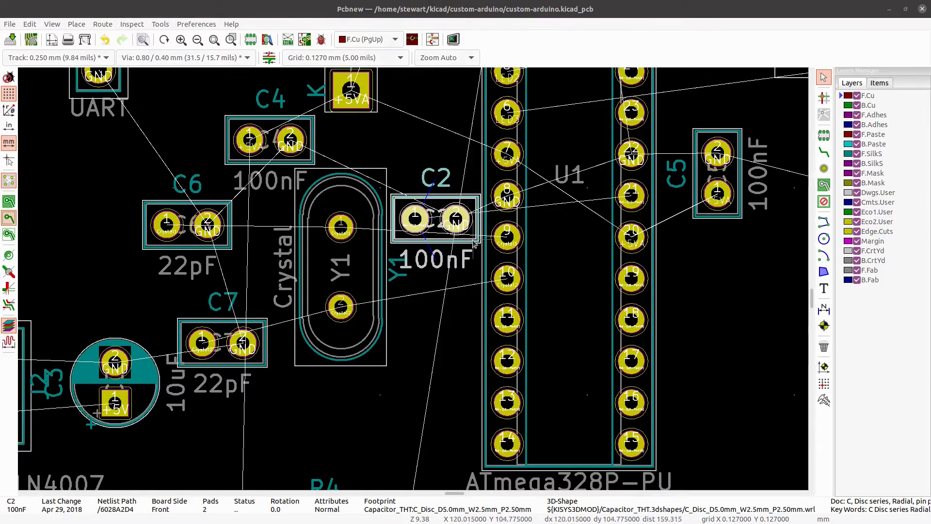
Move capacitor C2 to the right side of the ATmega328P above C5 and rotate it to 90 degrees.
key("m")
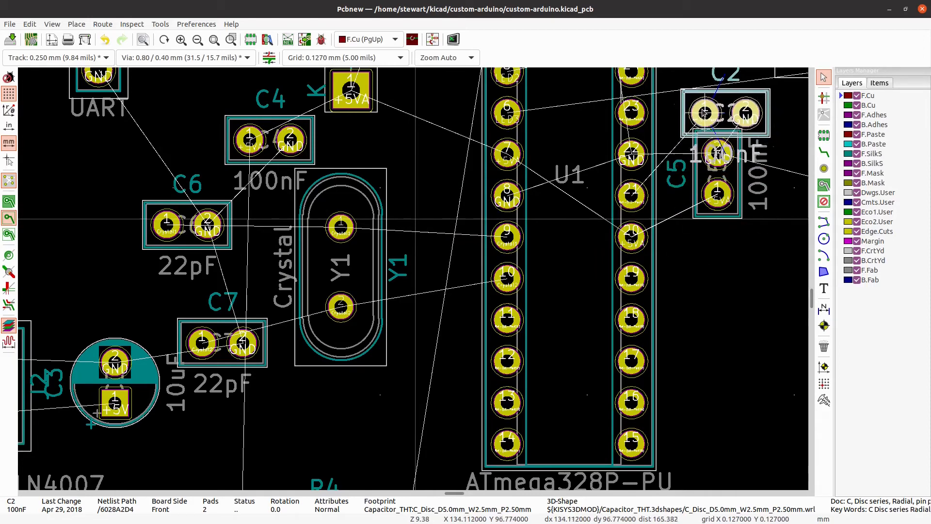
left_click(700, 108)
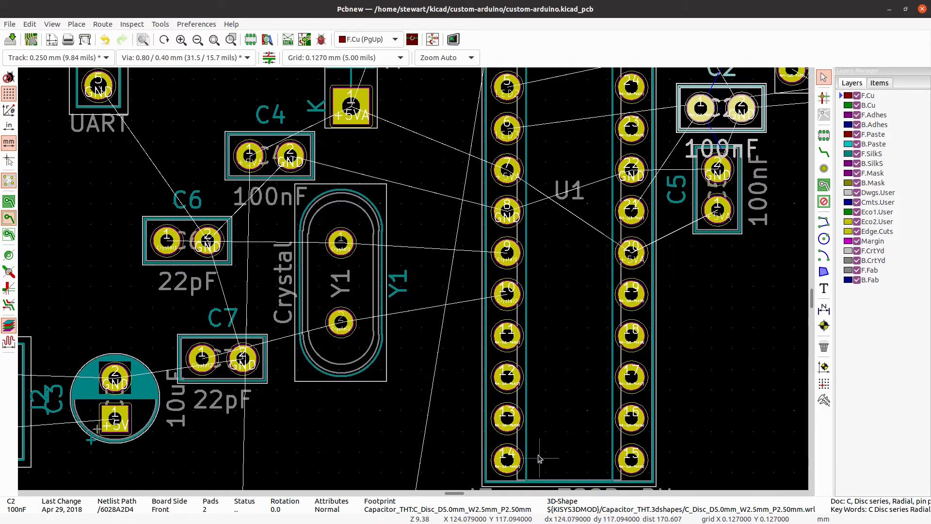
key("r")
scroll(540, 458, "down", 4)
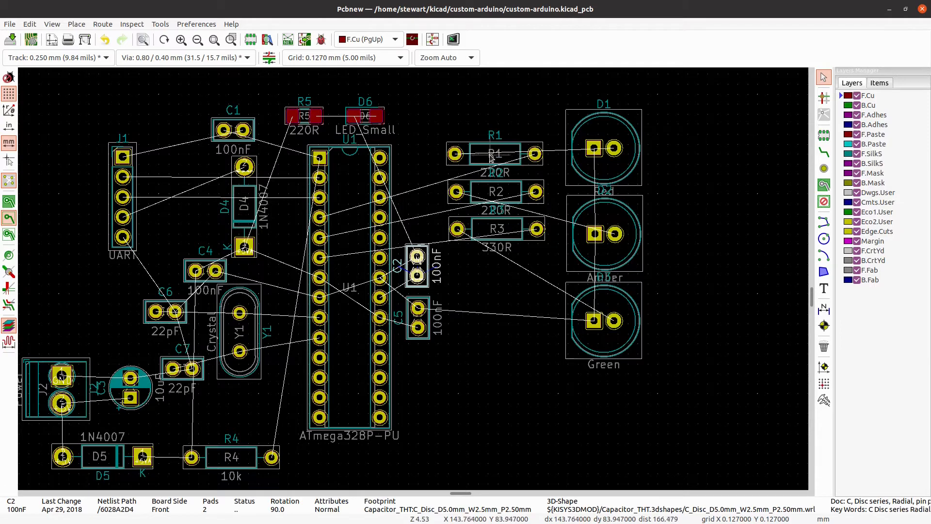
Rotate resistor R1 to 180 degrees and move it between the ATmega328P and the red LED D1.
left_click(470, 162)
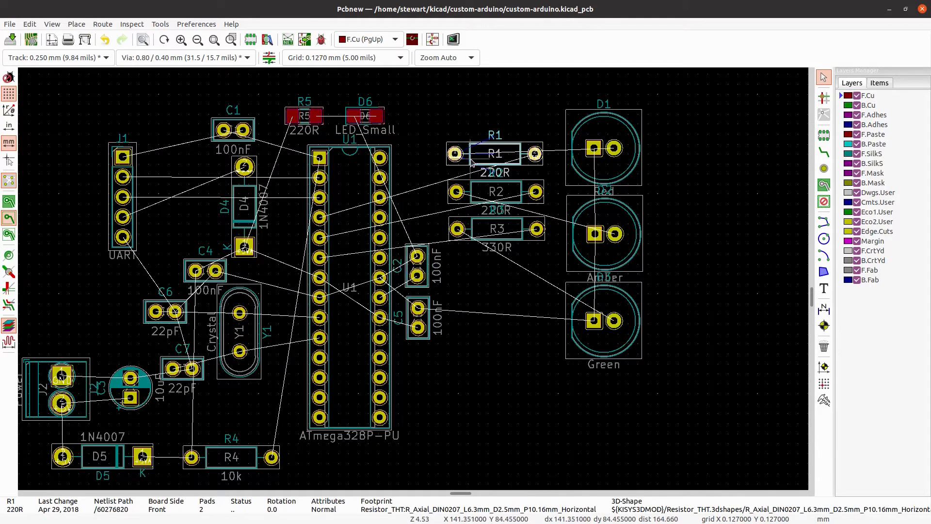
key("r")
key("r")
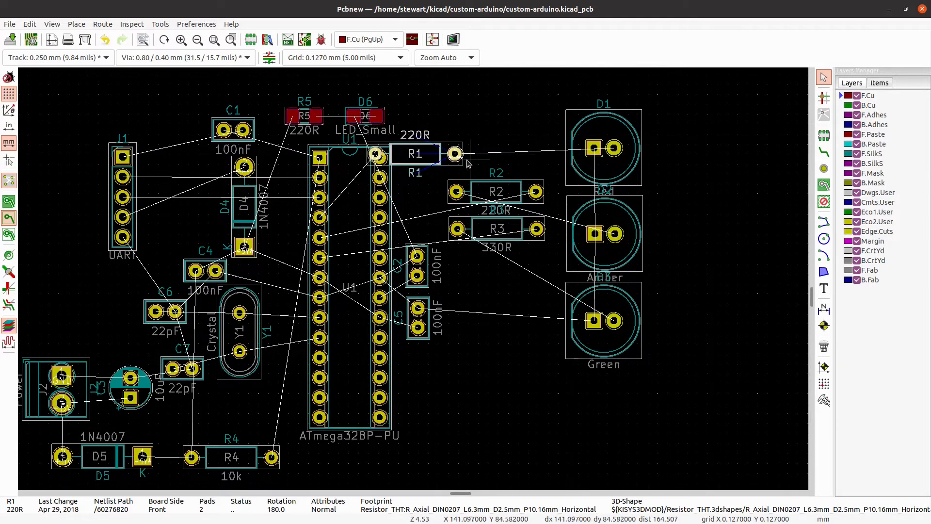
left_click(460, 165)
key("m")
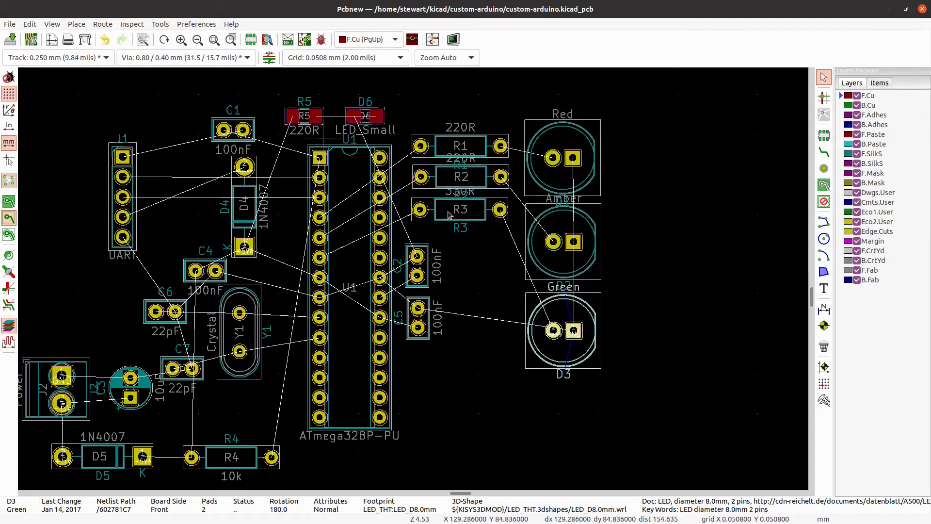
Inspect the component layout in the 3D Viewer from slightly different angles, and close the viewer.
scroll(262, 316, "down", 1)
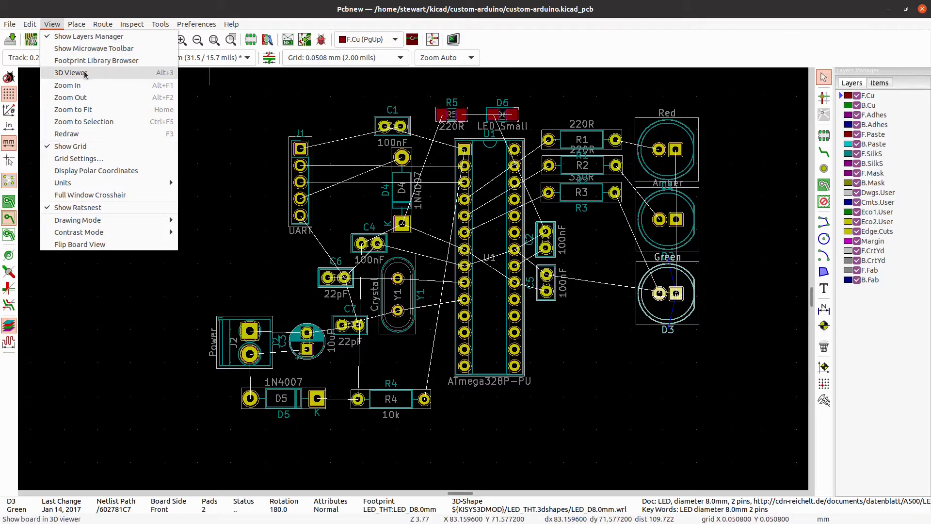
left_click(71, 72)
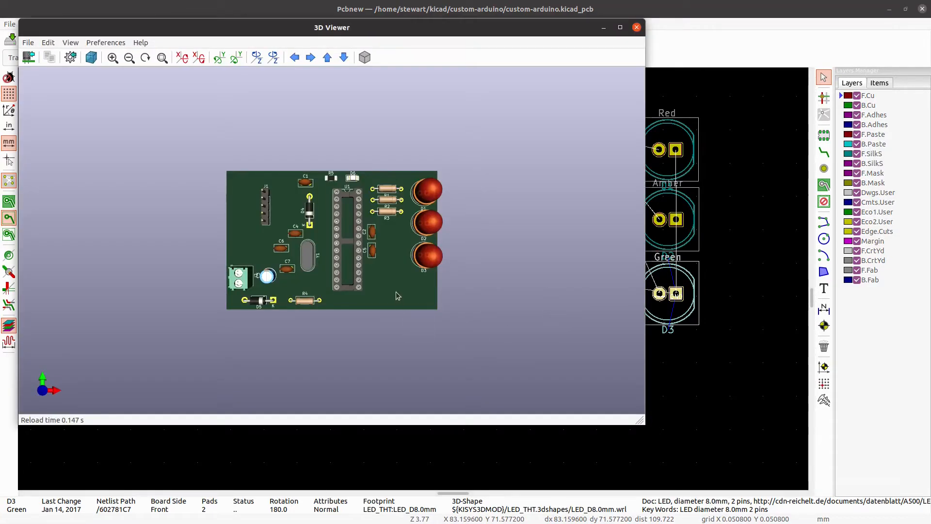
left_click_drag(398, 297, 427, 266)
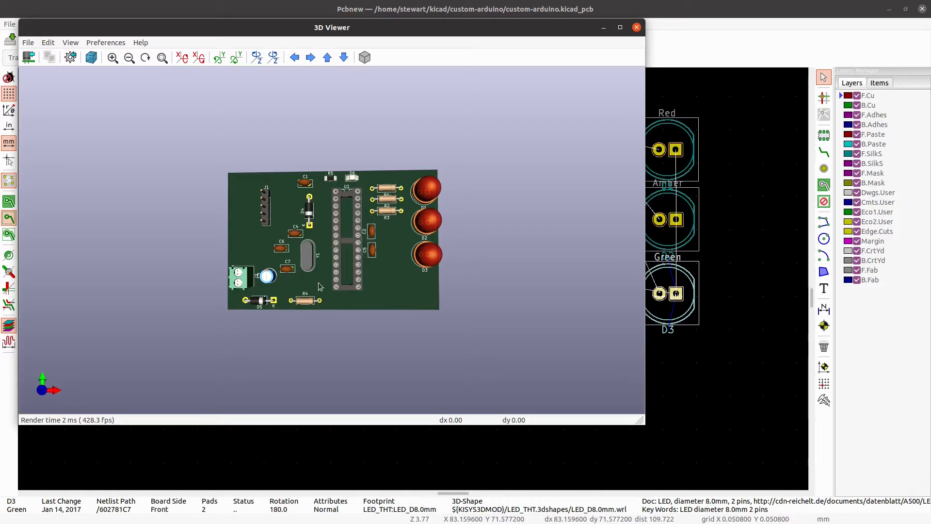
left_click_drag(313, 284, 336, 281)
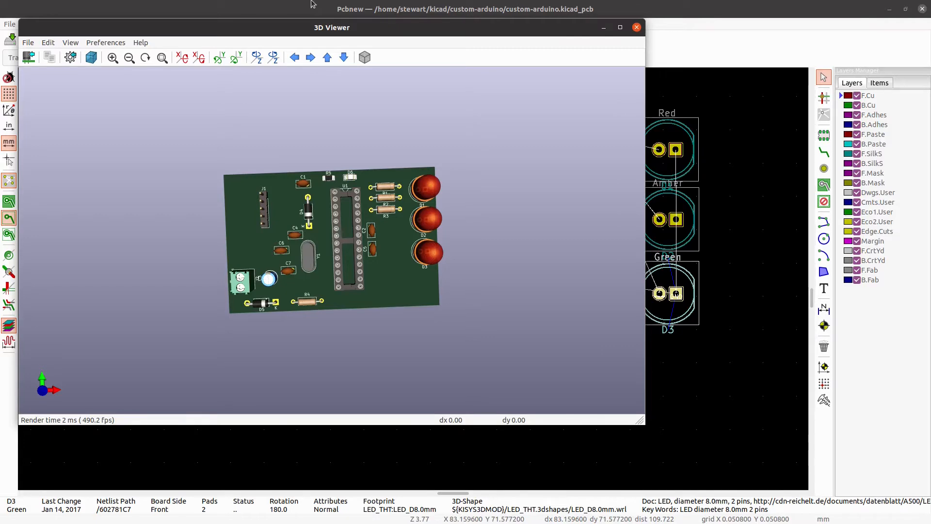
left_click(636, 28)
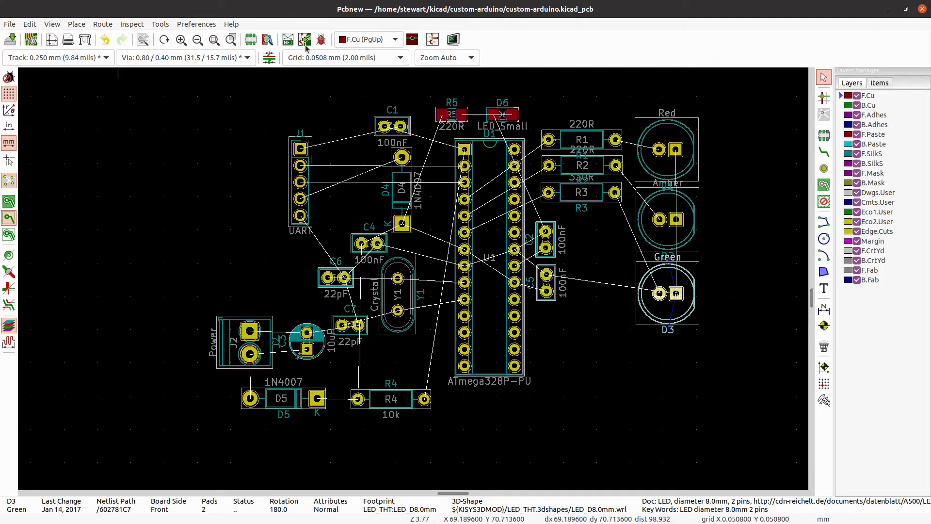
Switch to the Eeschema schematic and place a MountingHole symbol without connection in the empty area below the ATmega328P.
left_click(452, 39)
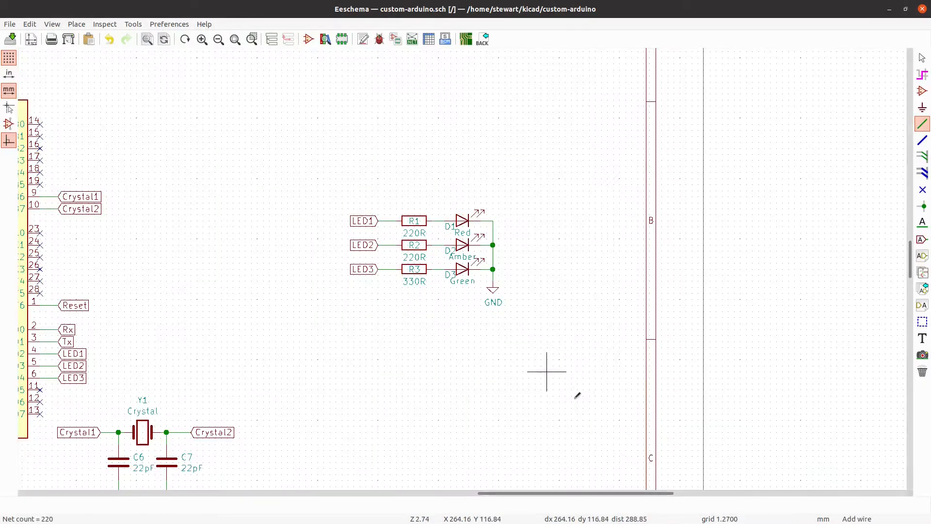
scroll(463, 266, "down", 3)
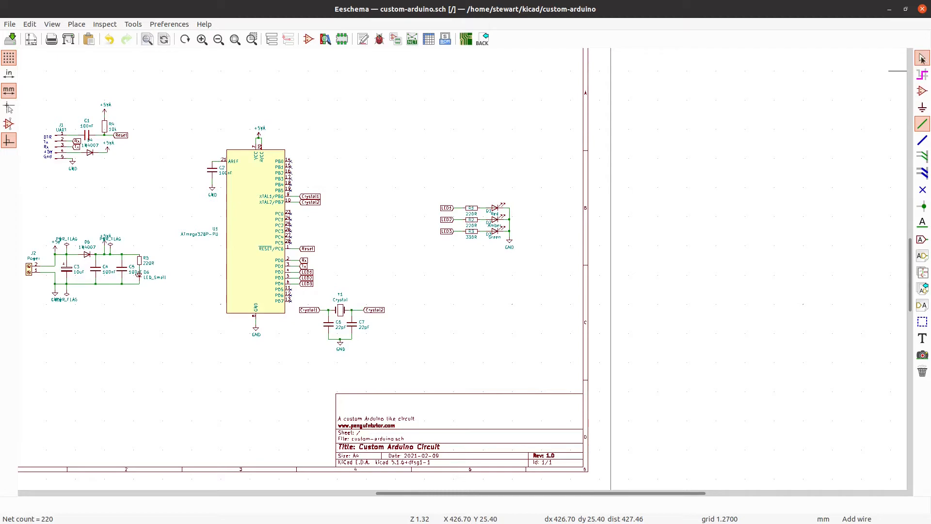
left_click(922, 59)
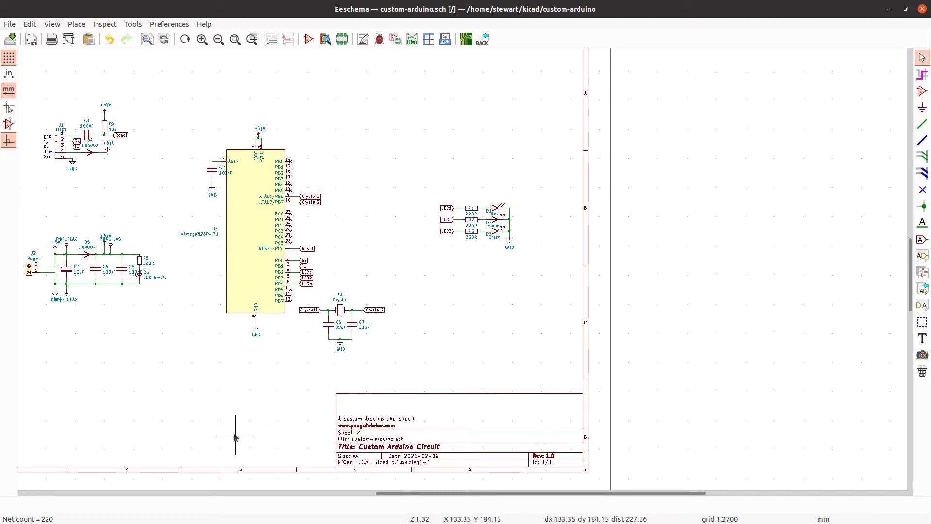
key("a")
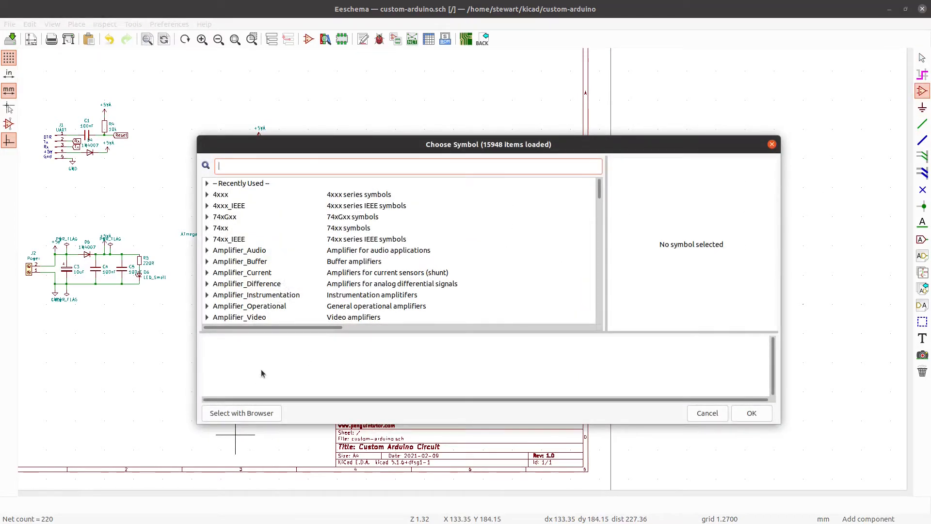
type("mounting")
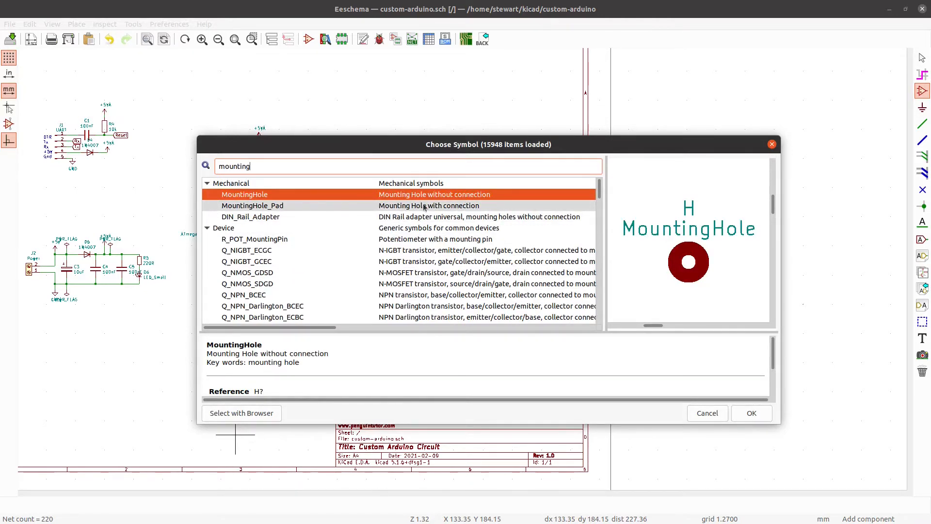
left_click(410, 196)
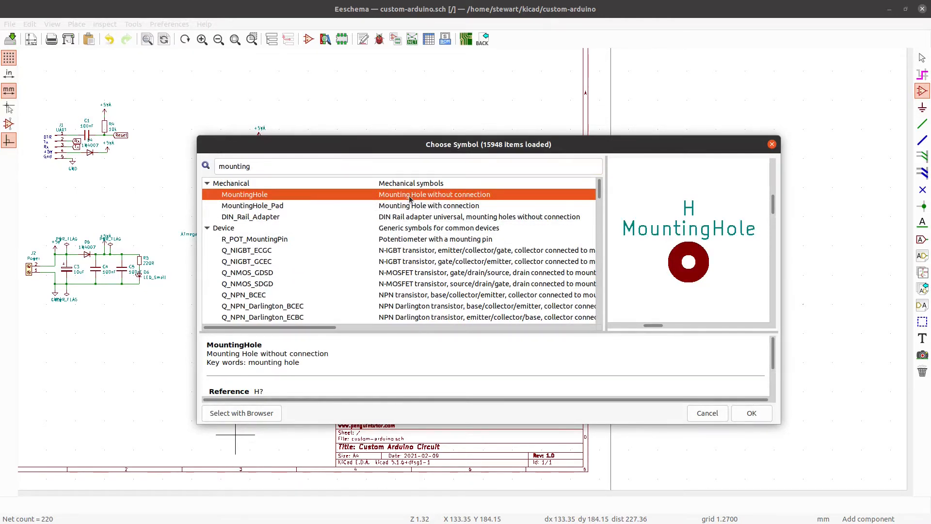
left_click(747, 416)
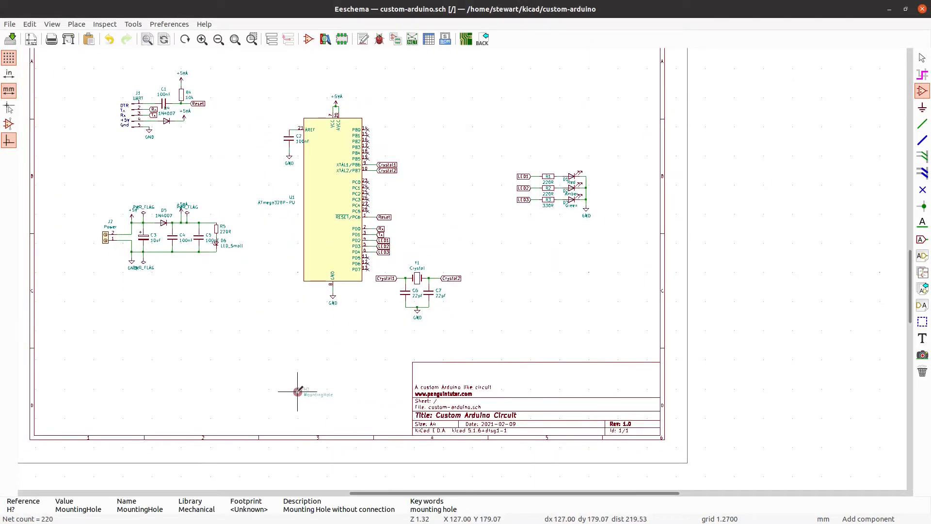
left_click(297, 391)
Place three more copies of the MountingHole symbol in a row beside the first one.
key("c")
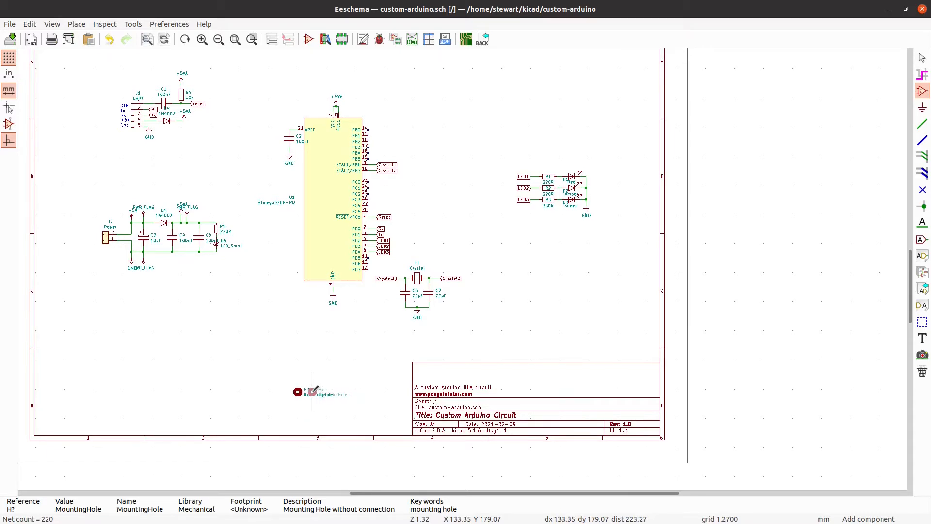
left_click(311, 391)
key("c")
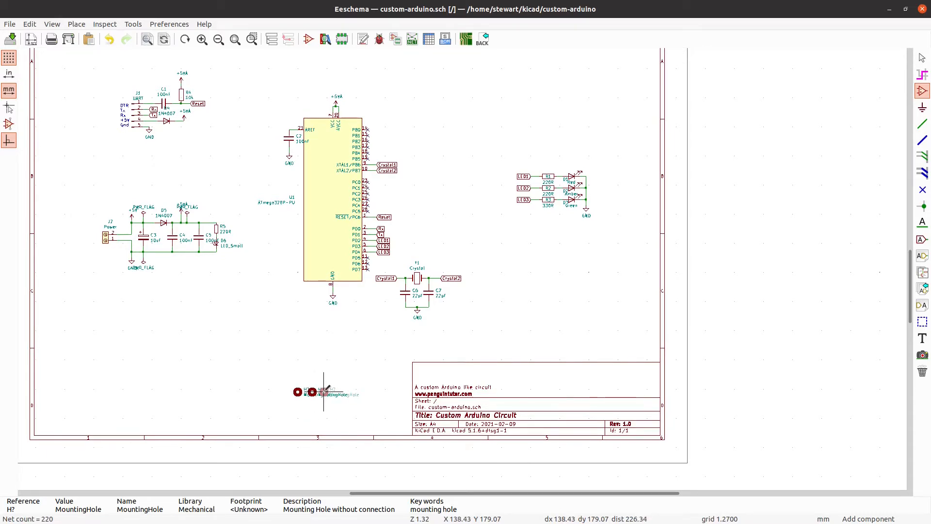
left_click(327, 391)
key("c")
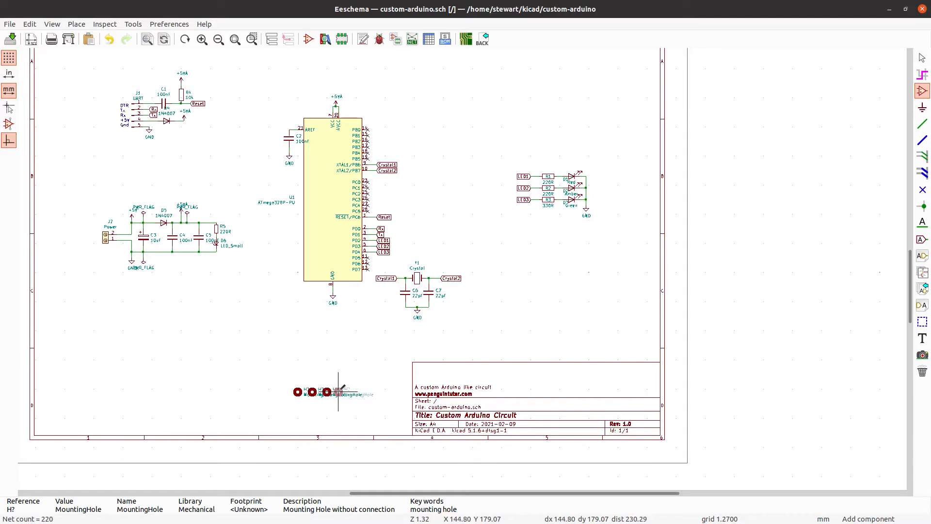
left_click(341, 391)
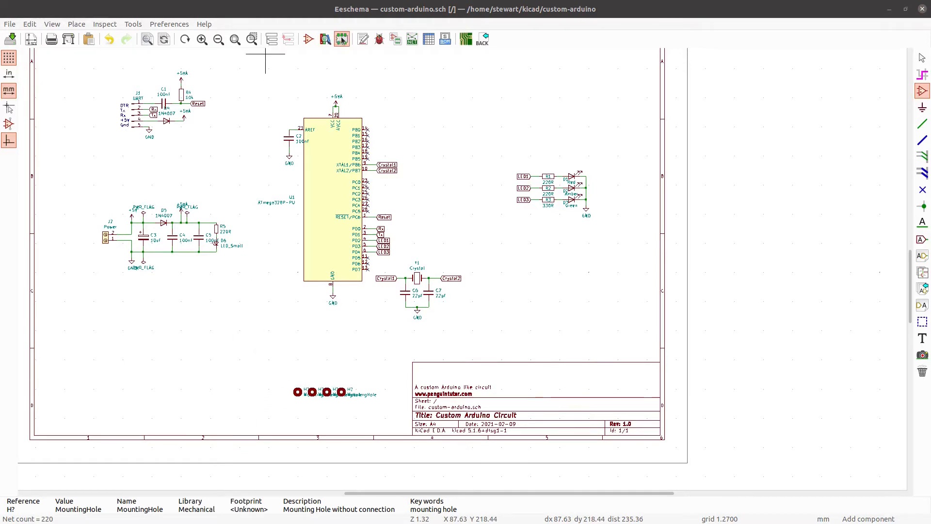
left_click(396, 39)
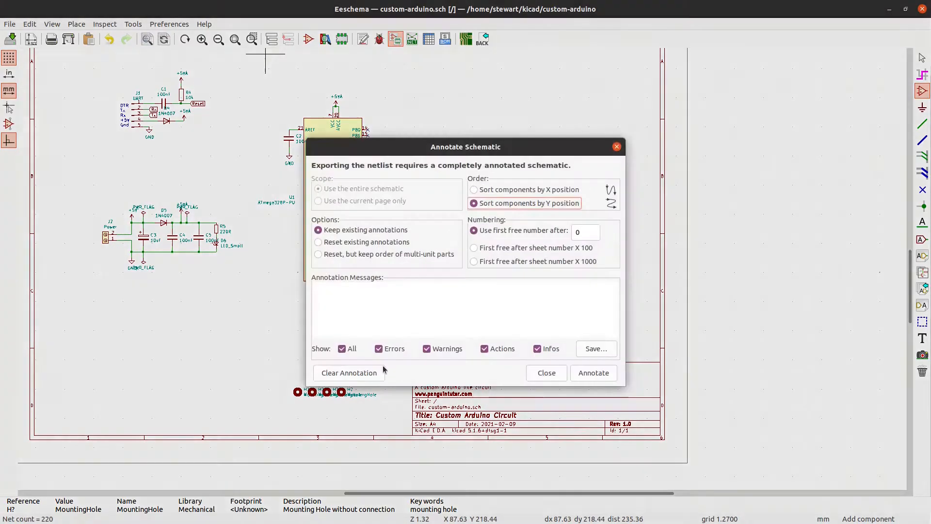
left_click(547, 373)
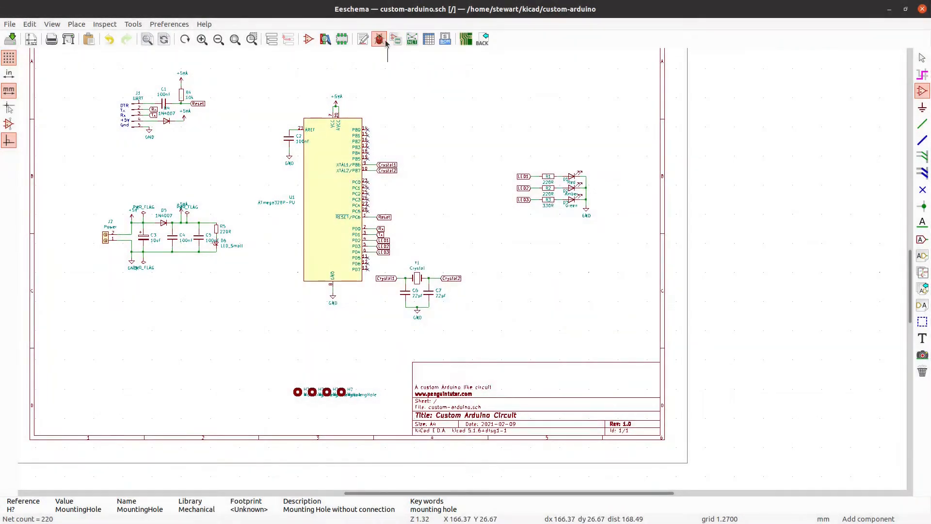
left_click(396, 39)
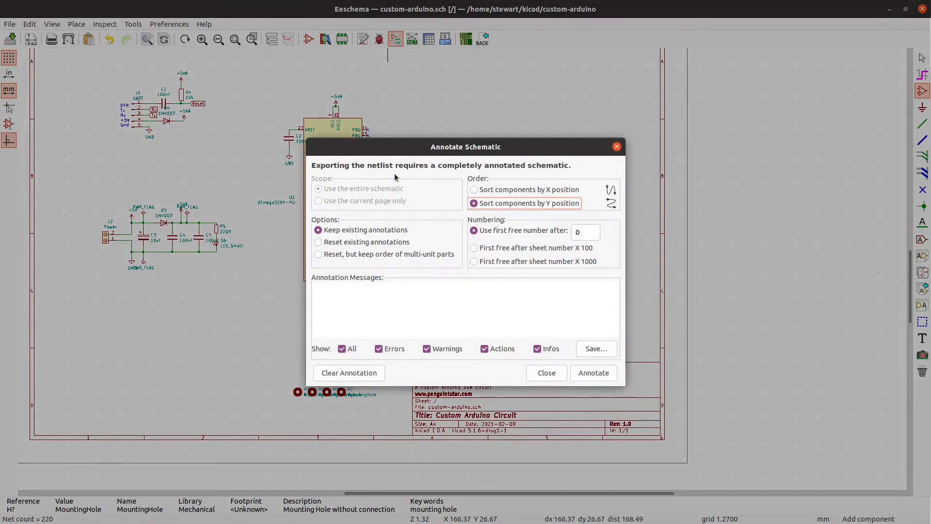
left_click(544, 373)
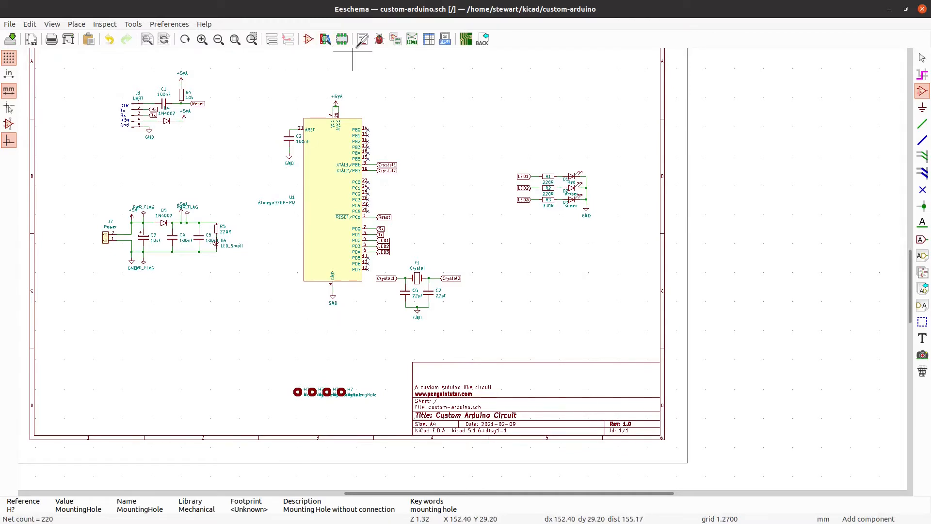
Annotate the entire schematic, keeping existing annotations and sorting components by Y position.
left_click(363, 39)
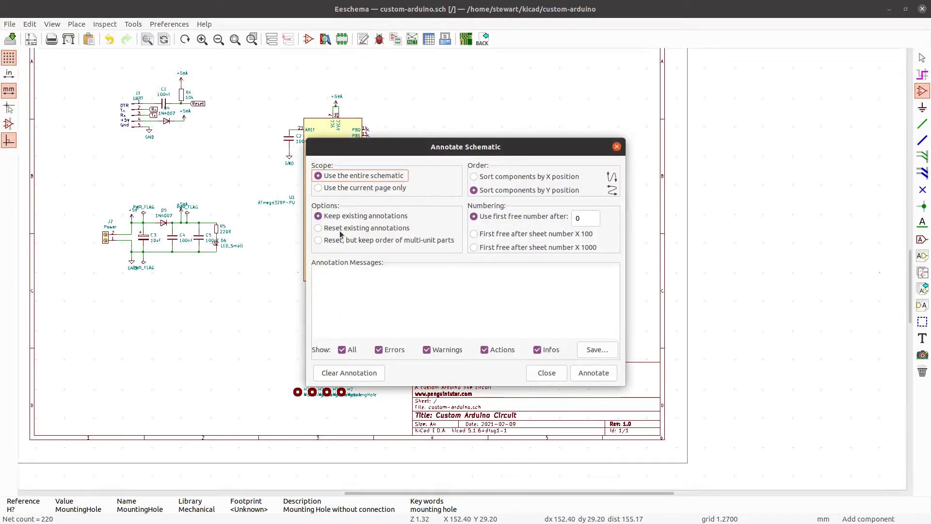
left_click(597, 381)
left_click(555, 377)
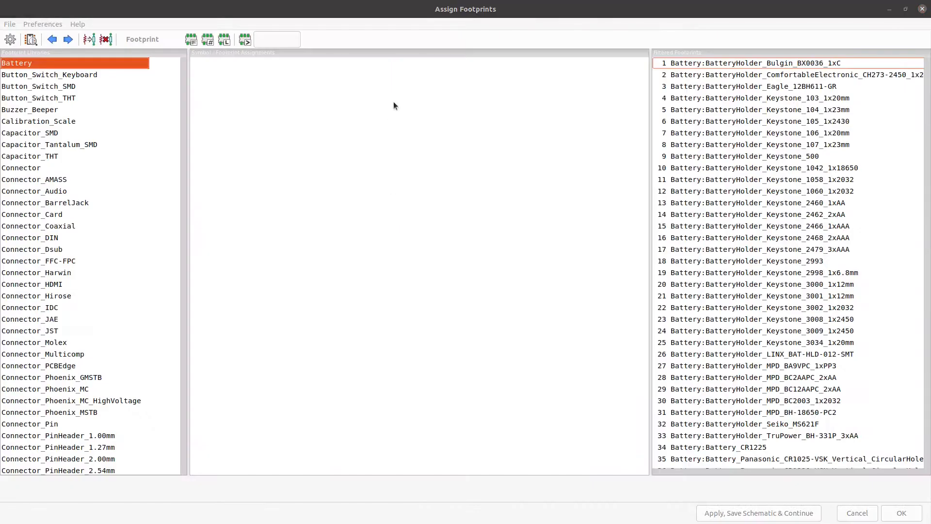
Turn off footprint filtering by library, assign MountingHole_3.2mm_M3 to mounting holes H1 to H4, and accept the assignments.
left_click(316, 214)
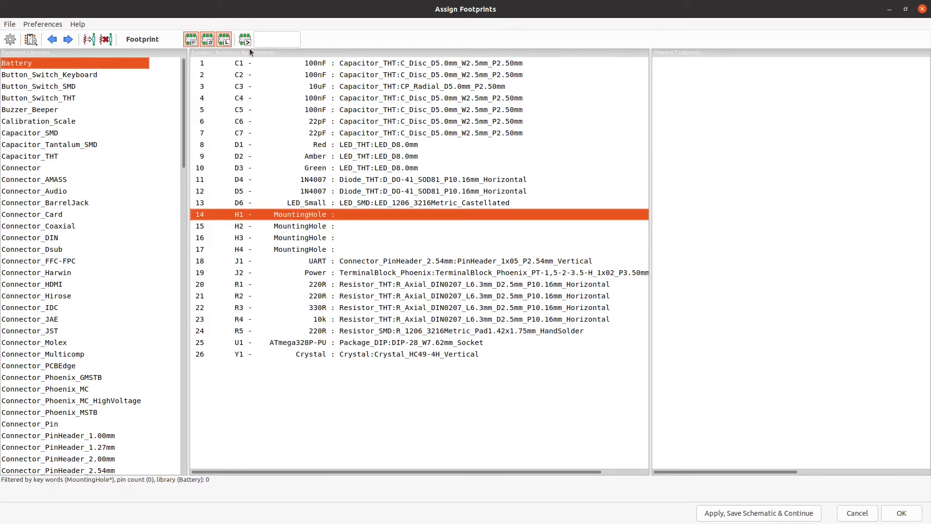
left_click(192, 40)
left_click(192, 40)
left_click(224, 40)
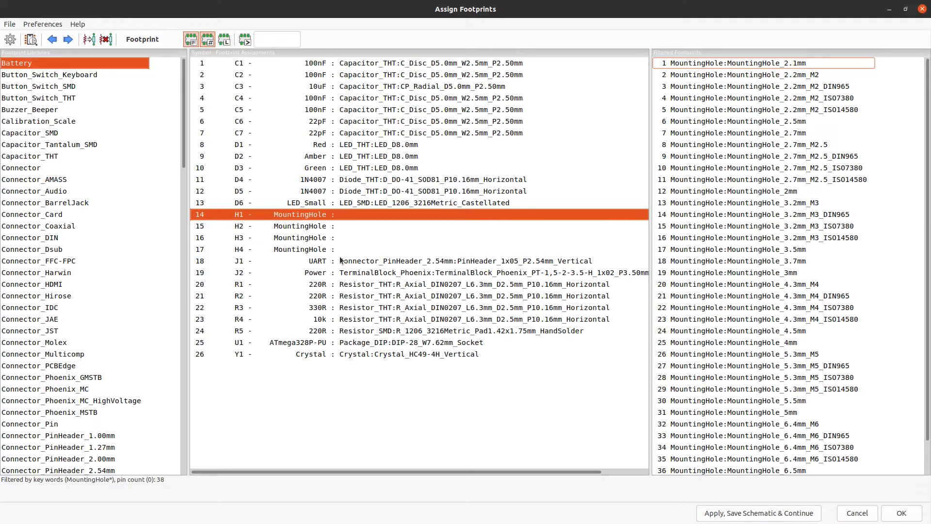
left_click(326, 250, "shift")
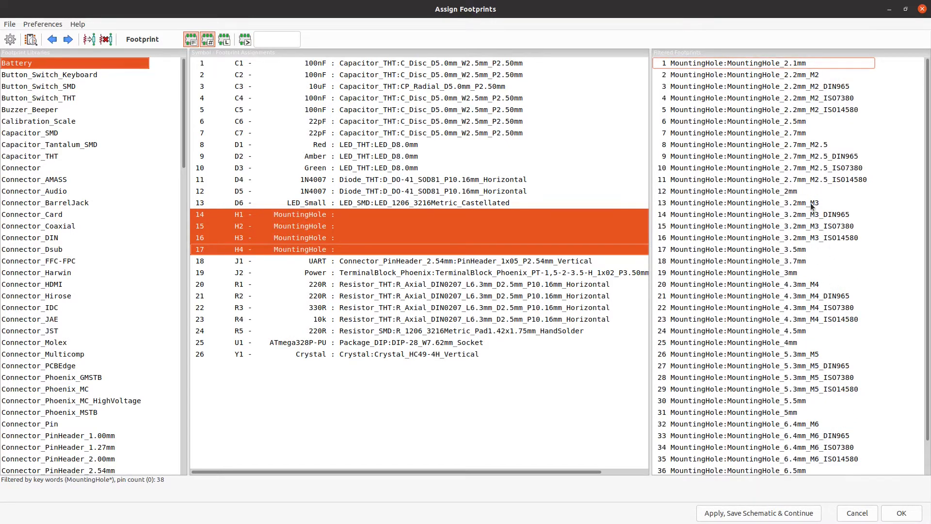
left_click(809, 204)
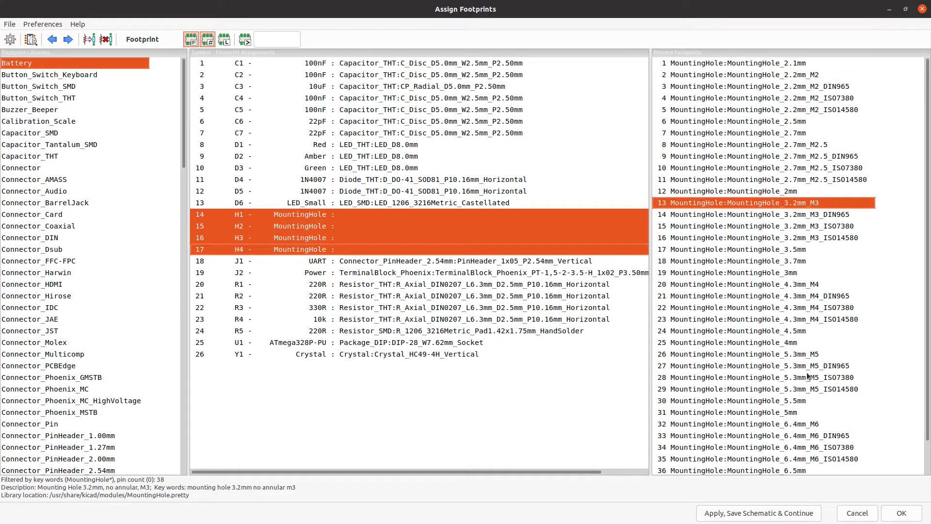
left_click(896, 516)
double_click(771, 202)
left_click(899, 514)
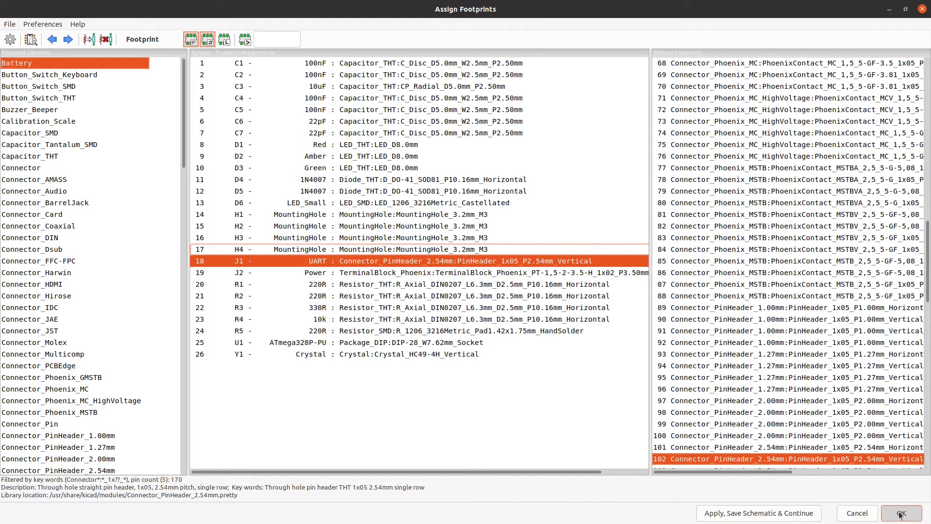
Generate the Pcbnew netlist in the default format and save it as custom-arduino.net.
left_click(412, 39)
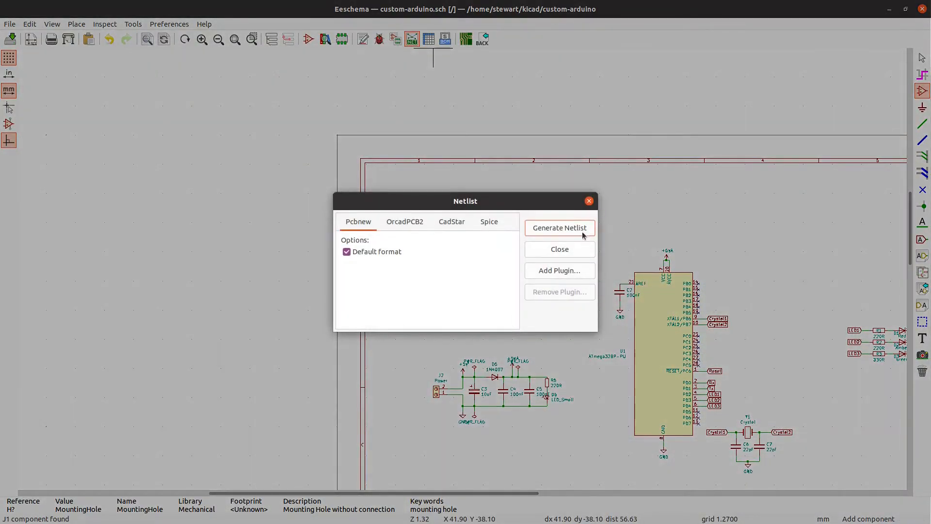
left_click(559, 227)
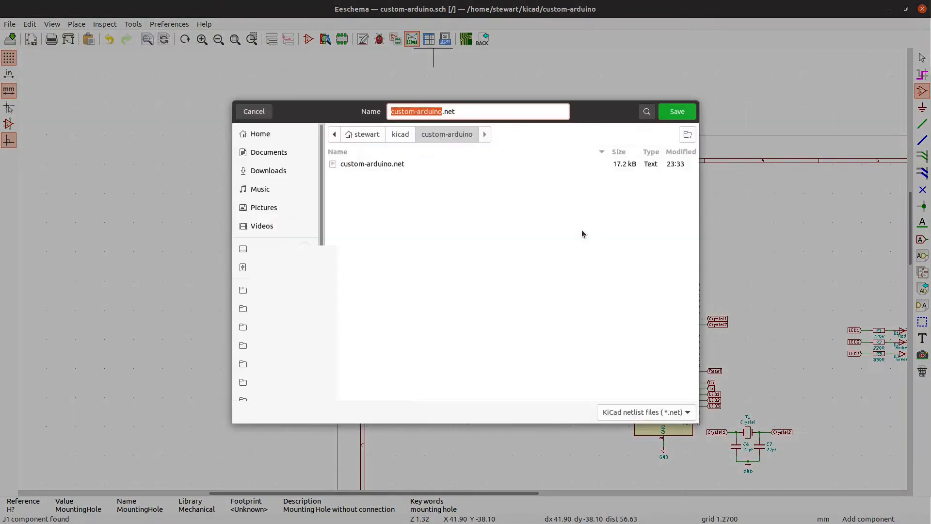
left_click(674, 117)
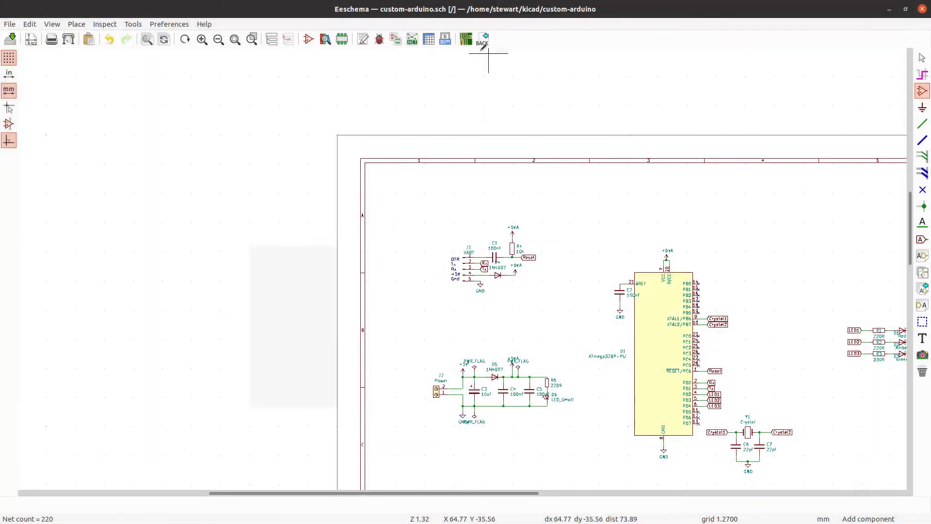
Switch to the Pcbnew board layout and update the PCB from the schematic, keeping existing symbol to footprint associations.
left_click(464, 39)
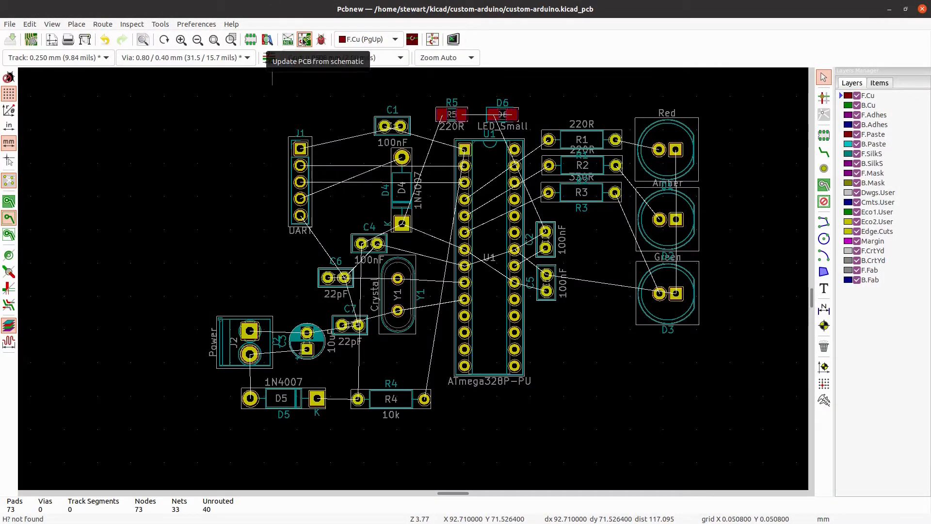
left_click(304, 40)
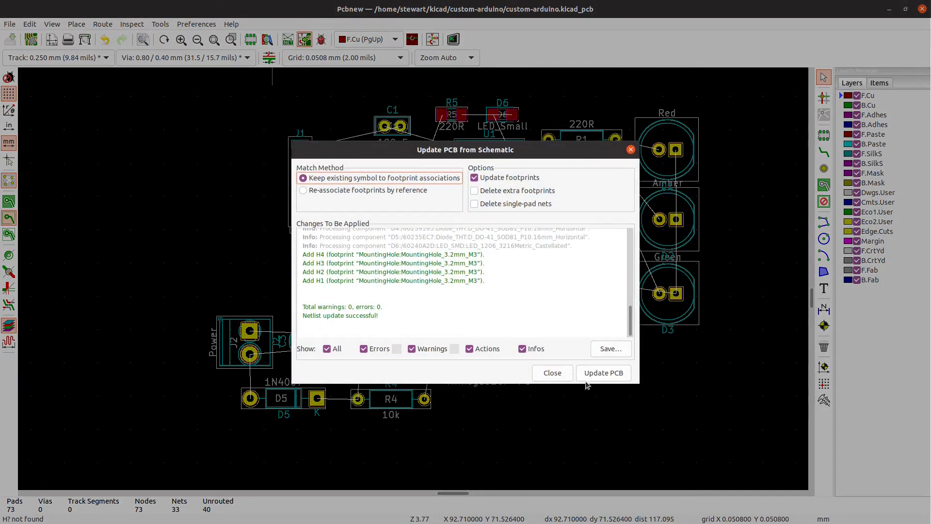
left_click(594, 373)
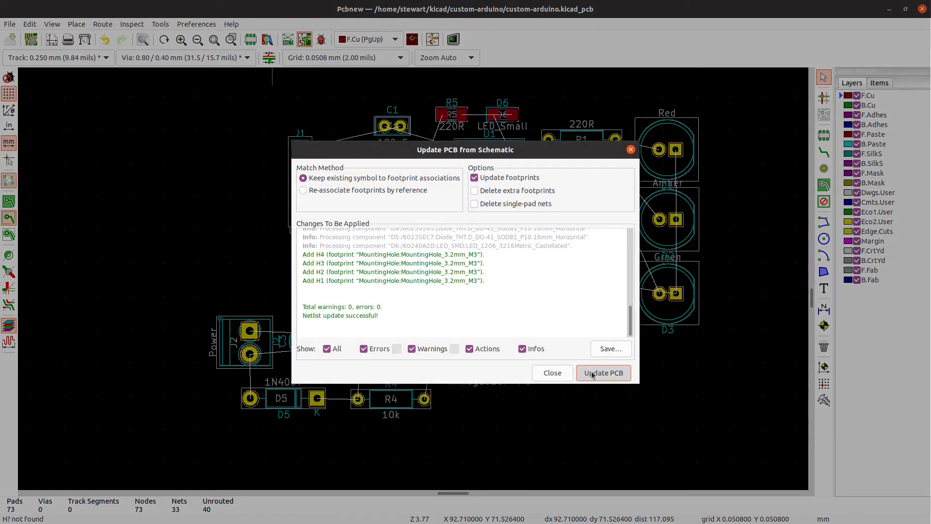
left_click(553, 374)
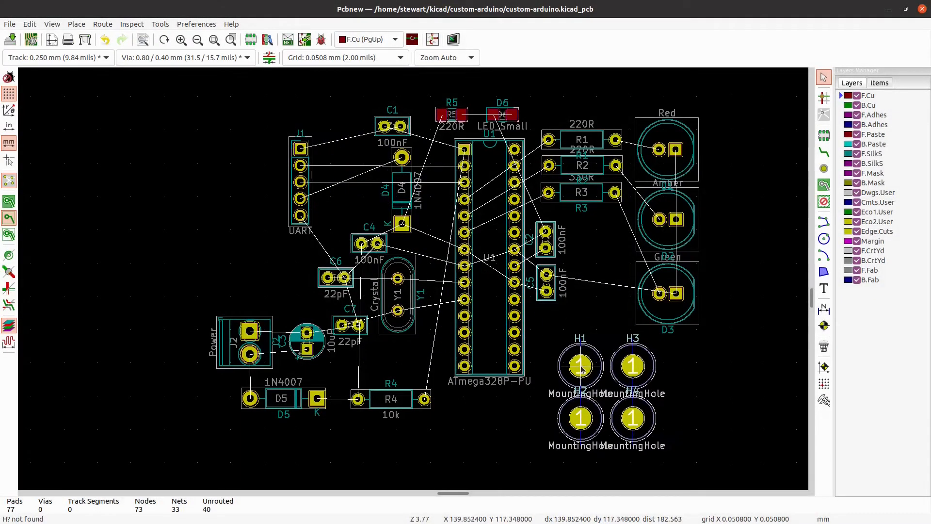
Move mounting hole H1 to the board's upper-left corner, above and left of connector J1.
left_click(580, 366)
left_click_drag(580, 366, 247, 139)
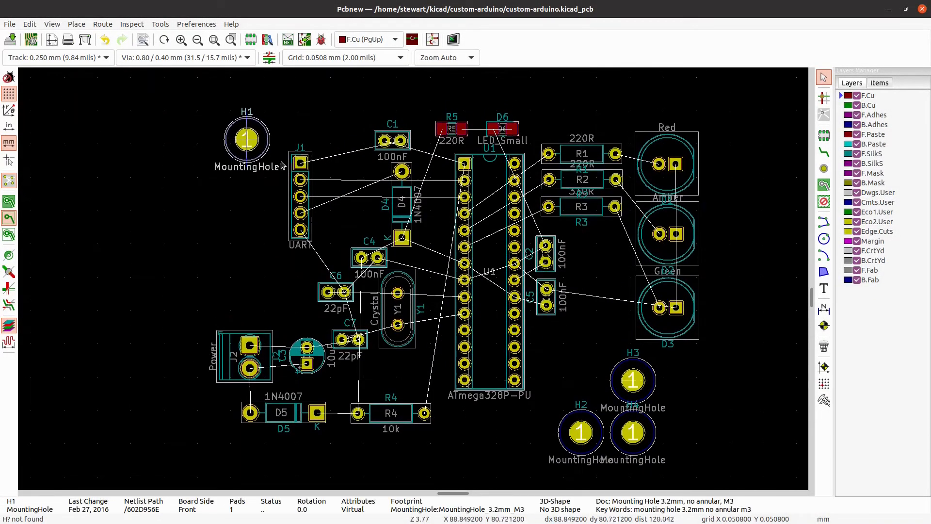
Move mounting holes H3, H4 and H2 to the board's upper-right, lower-right and lower-left corners respectively.
left_click(639, 391)
left_click_drag(639, 391, 675, 146)
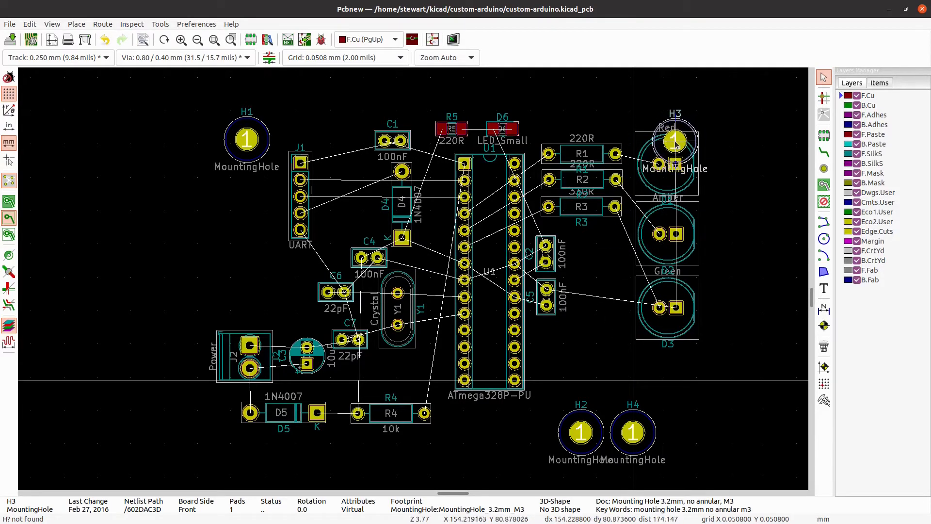
left_click_drag(632, 434, 674, 388)
left_click(581, 433)
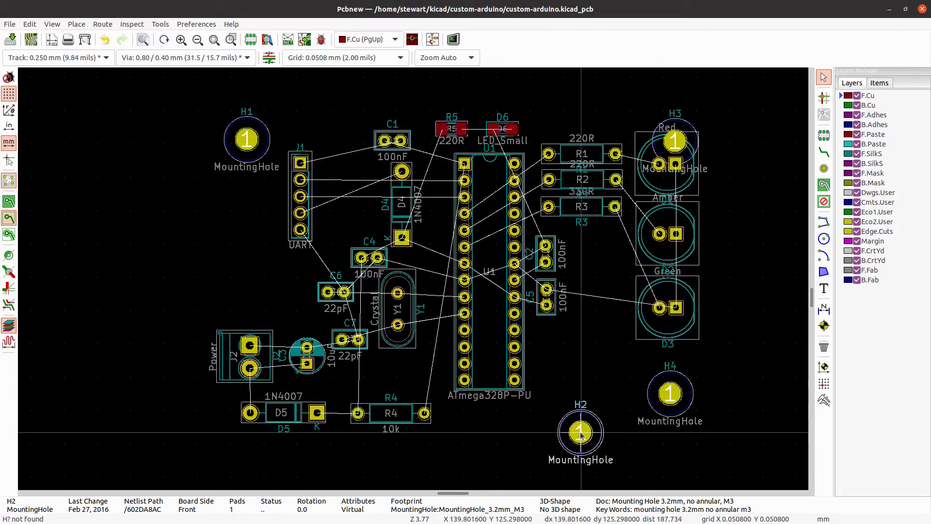
left_click_drag(580, 435, 227, 407)
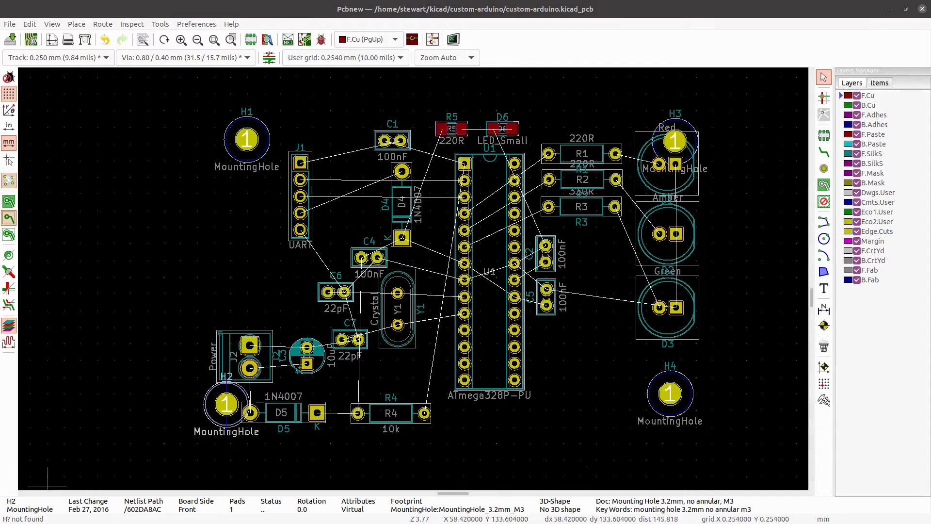
Shift LEDs D1 to D3 together with mounting hole H4 down and slightly right, clear of mounting hole H3.
left_click(685, 408)
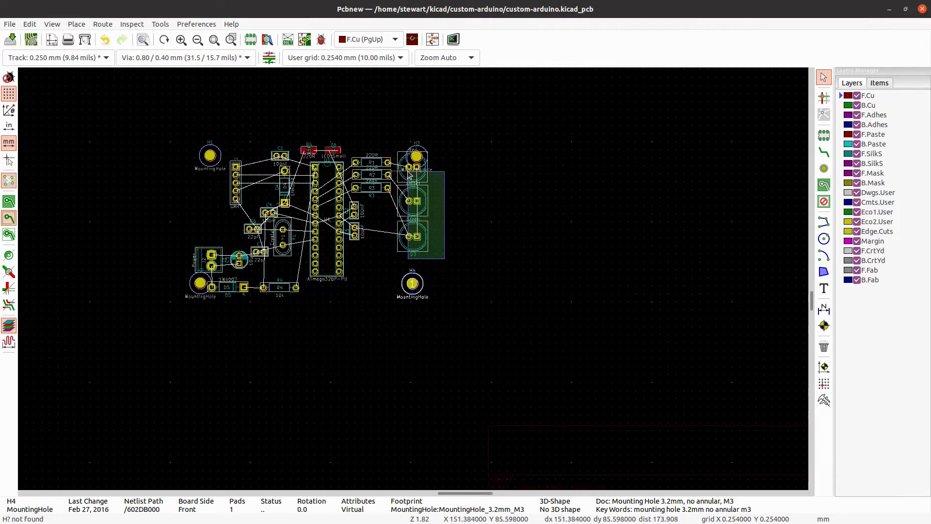
left_click_drag(444, 258, 411, 176, "shift")
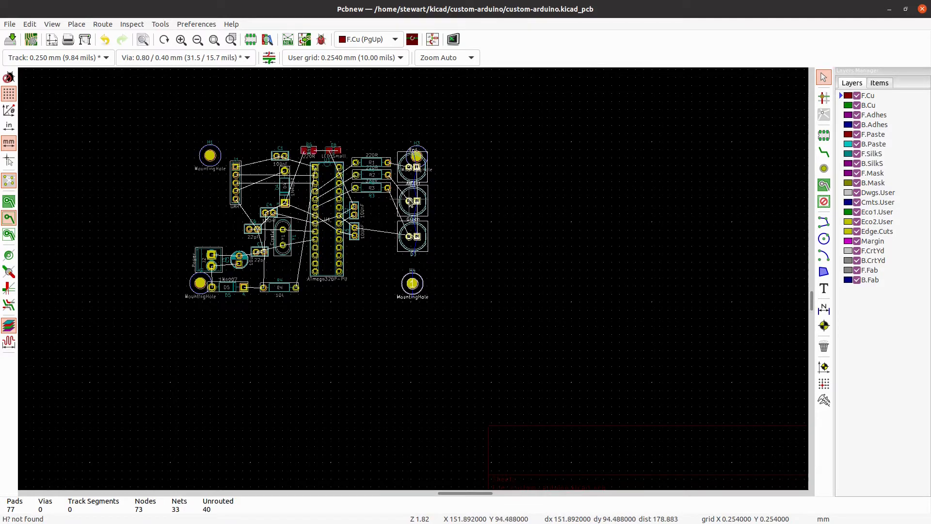
left_click_drag(409, 199, 414, 225)
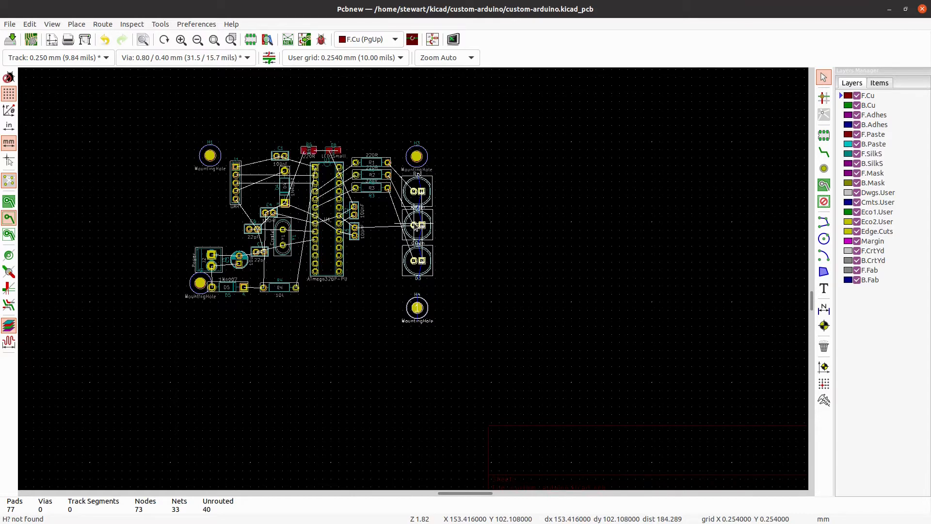
left_click(422, 319)
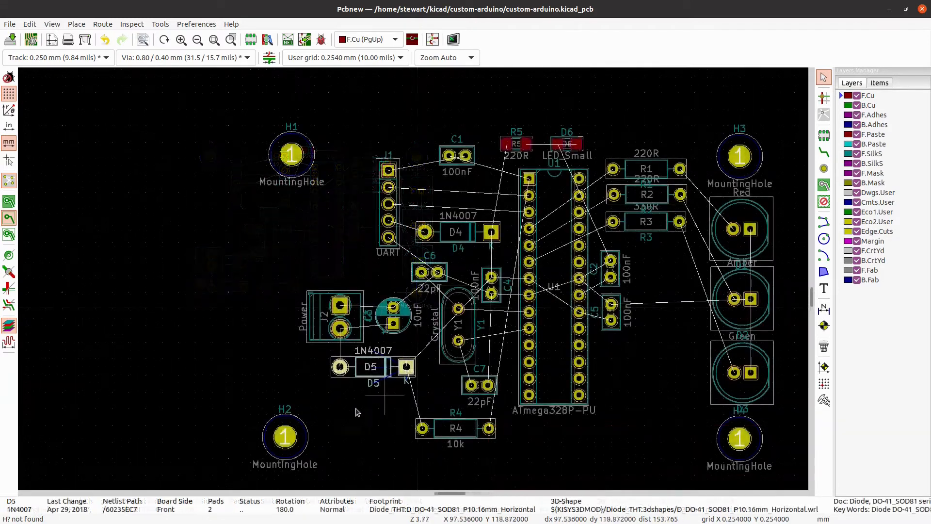
Move mounting holes H2 and H1 inward, placing H2 just below diode D5 and H1 closer to connector J1.
left_click(297, 442)
key("m")
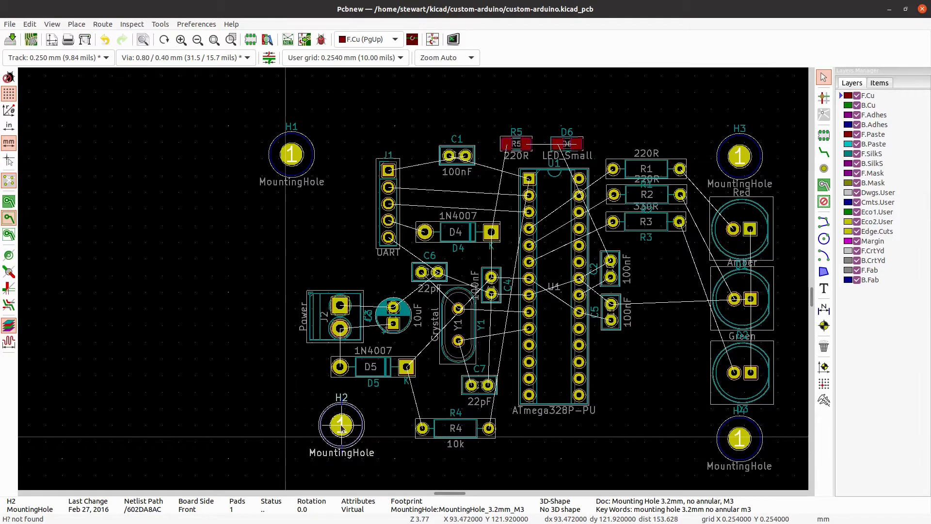
left_click(343, 435)
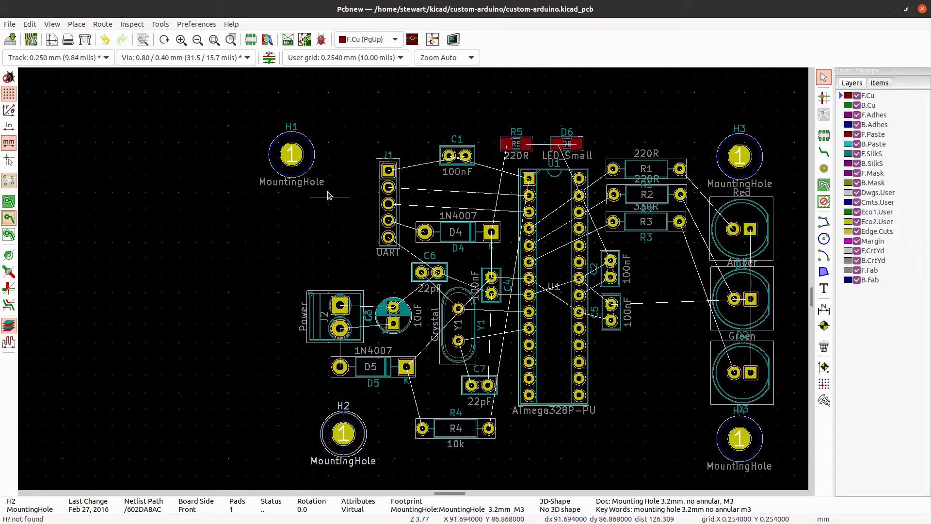
left_click(298, 162)
key("m")
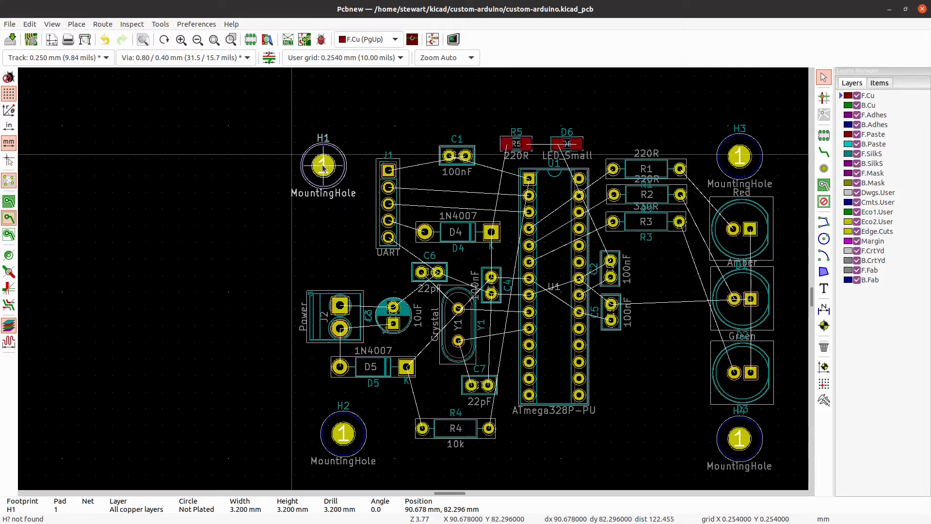
left_click(323, 166)
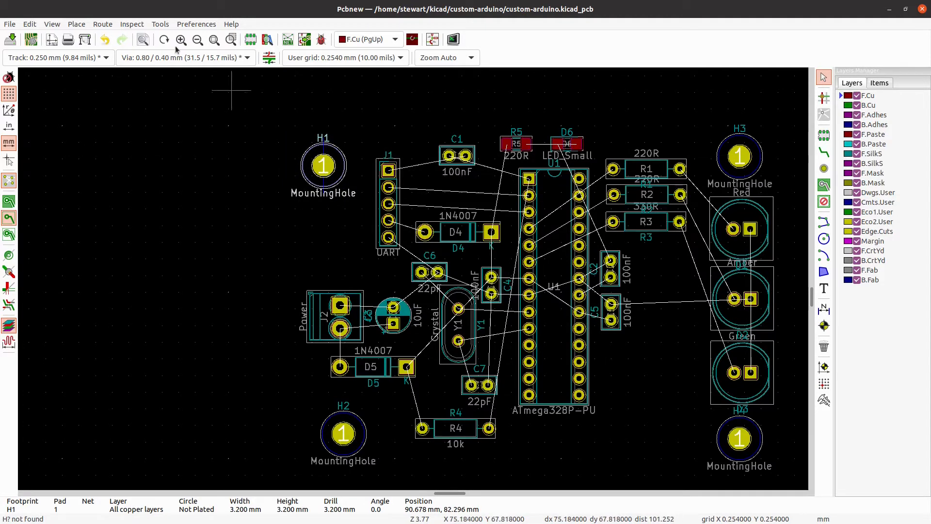
Inspect the component and mounting hole placement in the 3D Viewer, and return to the board layout.
left_click(52, 25)
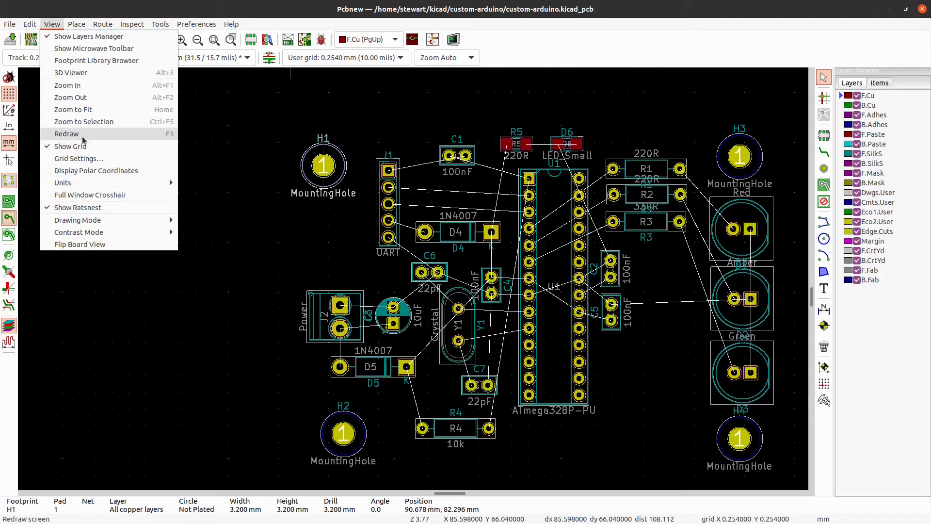
left_click(71, 73)
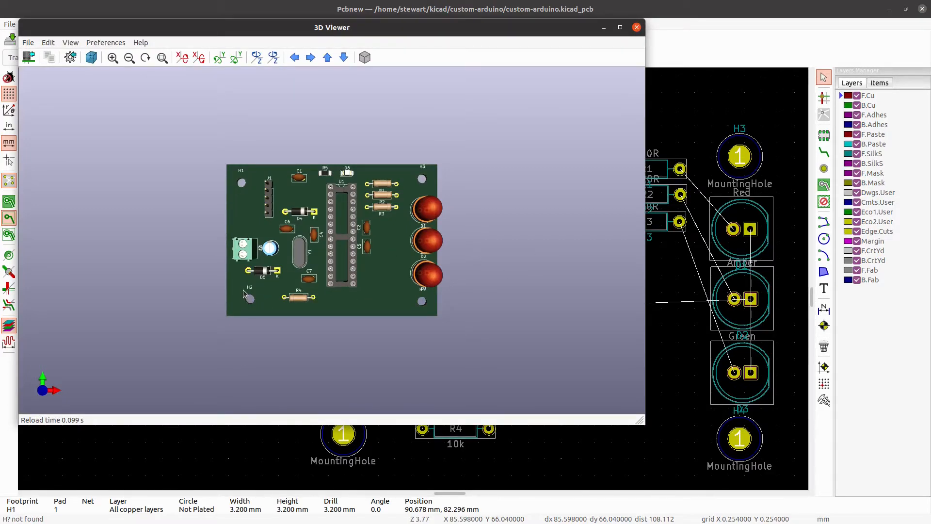
left_click(636, 27)
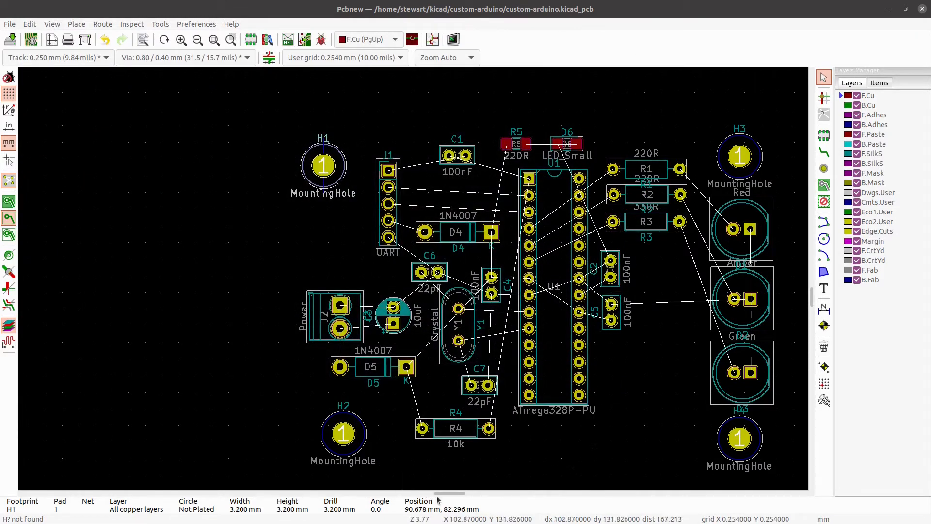
Hide and show the F.SilkS layer twice to examine which board items belong to it.
left_click_drag(441, 494, 444, 493)
left_click_drag(812, 295, 812, 300)
scroll(592, 290, "down", 1)
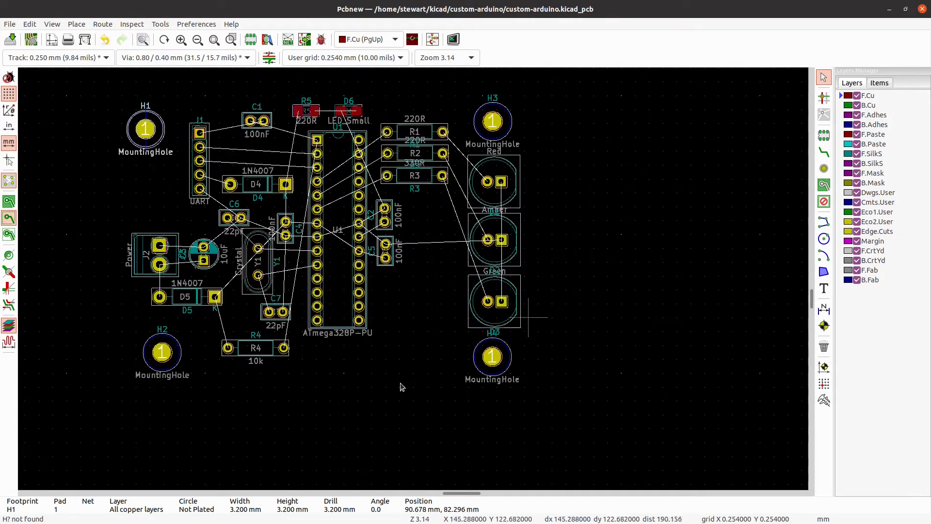
left_click_drag(812, 301, 811, 299)
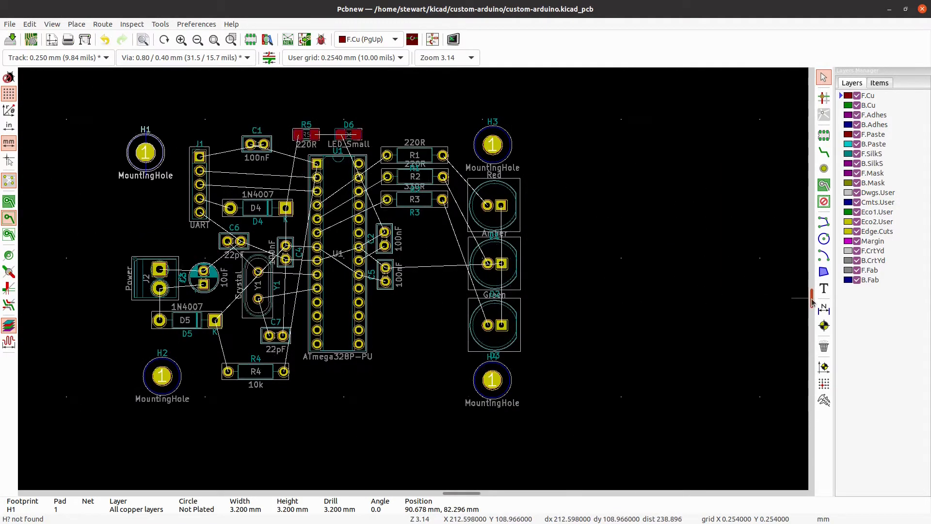
left_click_drag(461, 494, 456, 493)
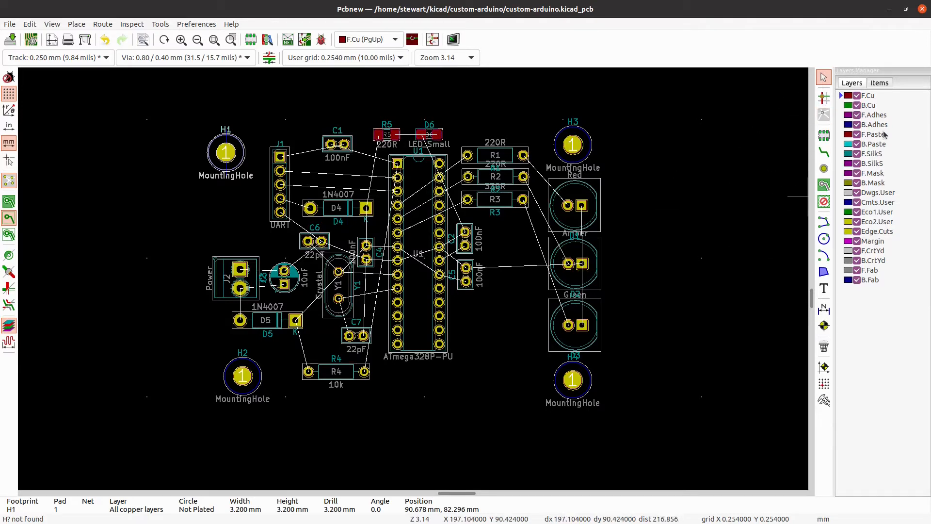
left_click(860, 156)
left_click(860, 157)
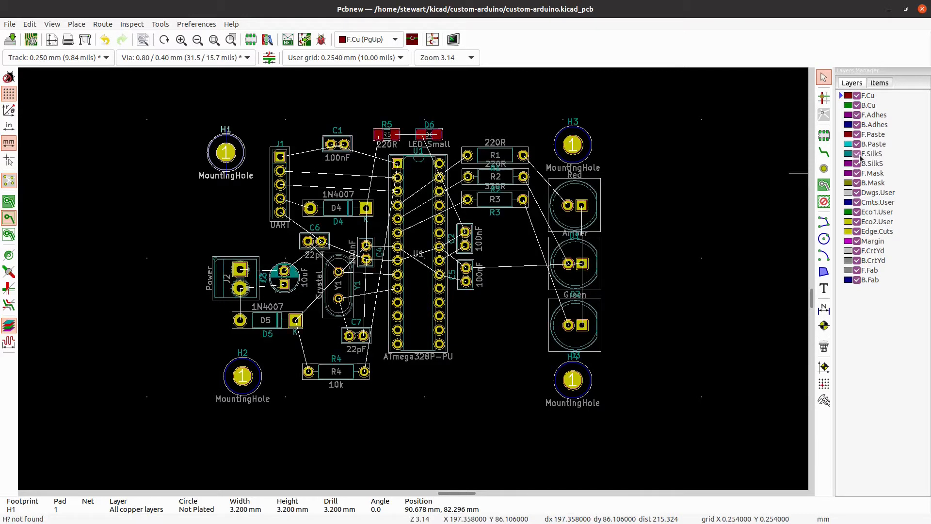
left_click(860, 157)
left_click(860, 157)
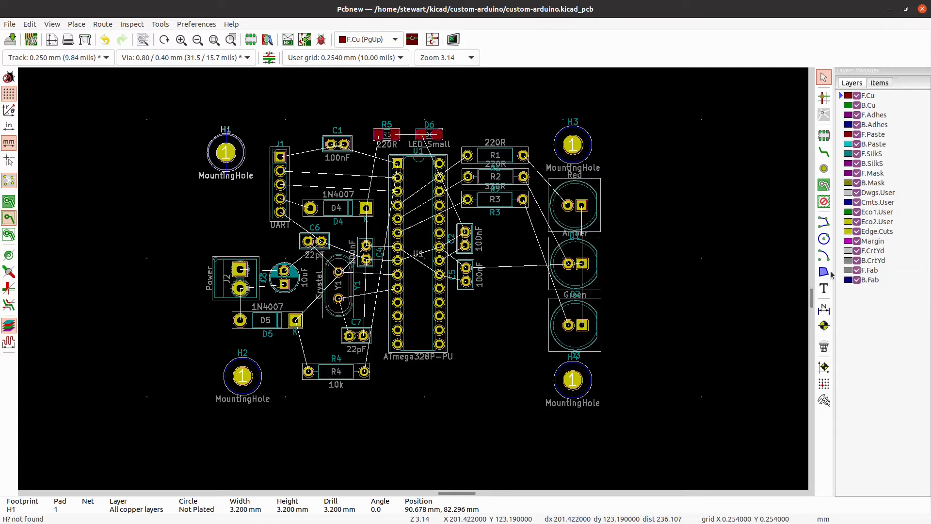
Hide and show the F.Fab layer repeatedly to examine its labels and outlines, leaving the layer visible.
left_click(857, 272)
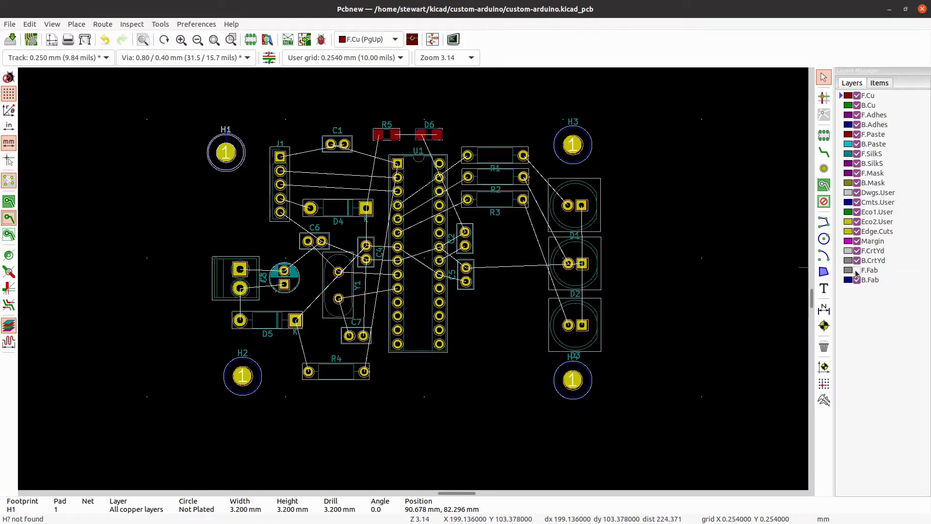
left_click(856, 272)
left_click(856, 272)
left_click(856, 272)
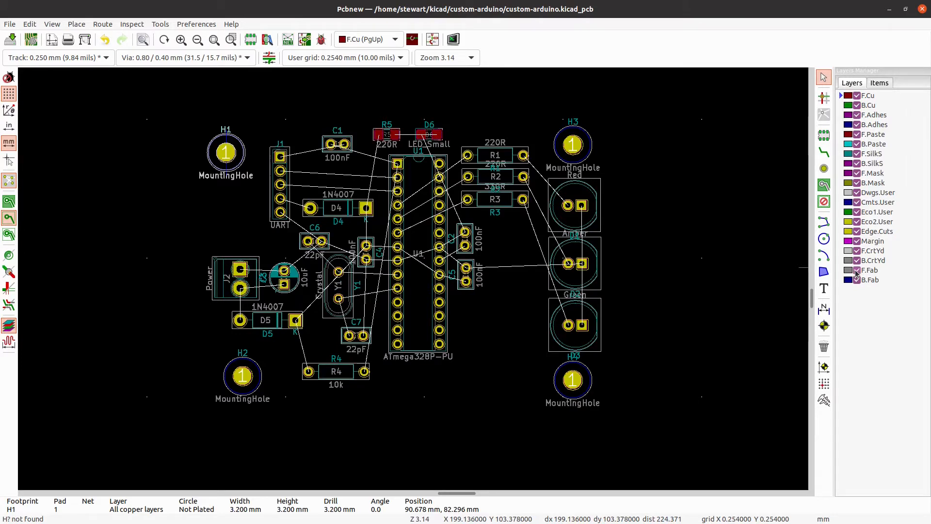
left_click(856, 272)
left_click(856, 272)
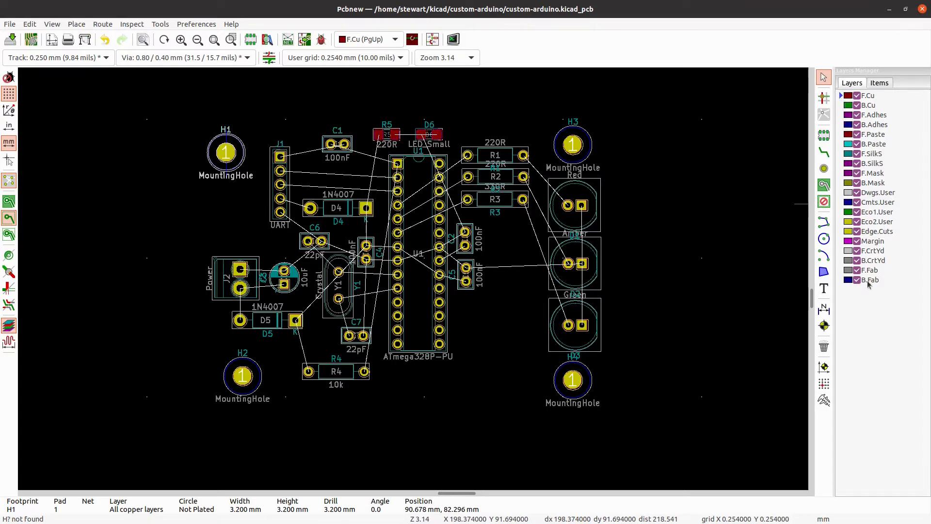
Draw a rectangular board outline on the Edge.Cuts layer with a graphic polygon enclosing all components and the four mounting holes.
left_click(871, 232)
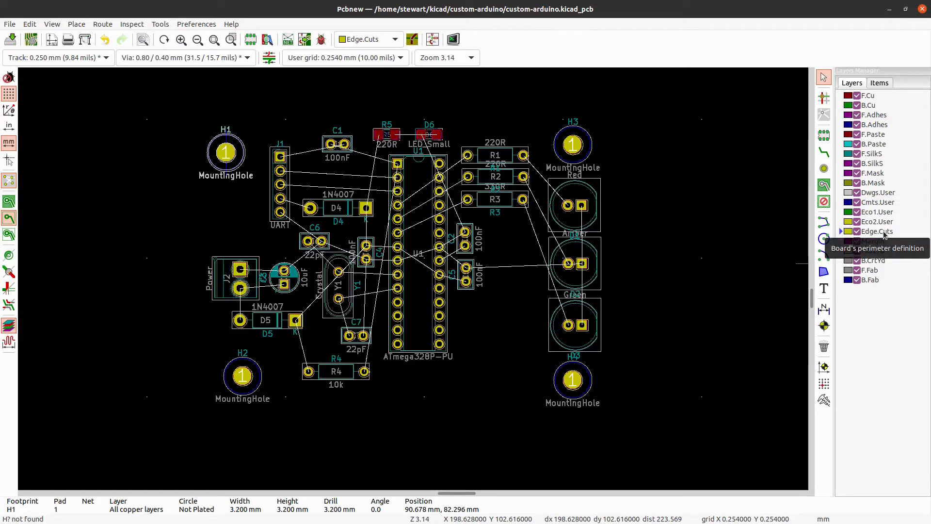
left_click(825, 271)
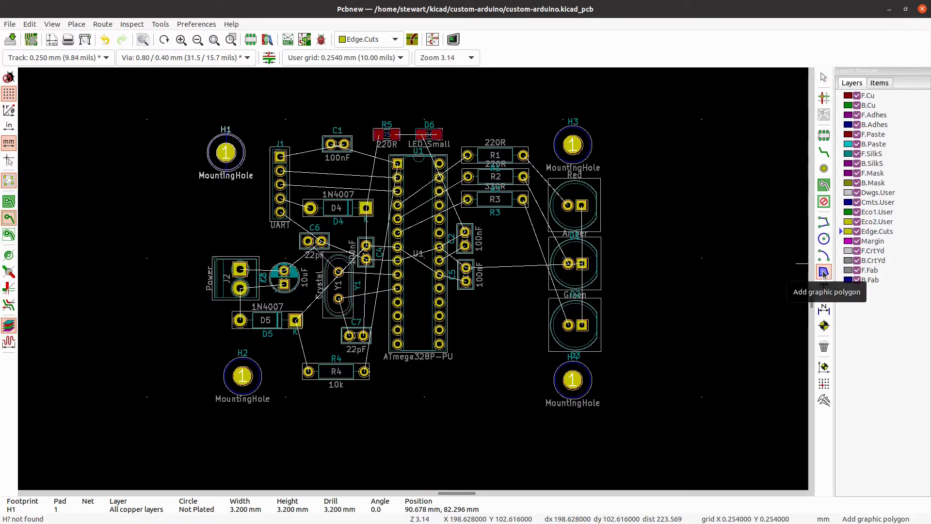
left_click(195, 111)
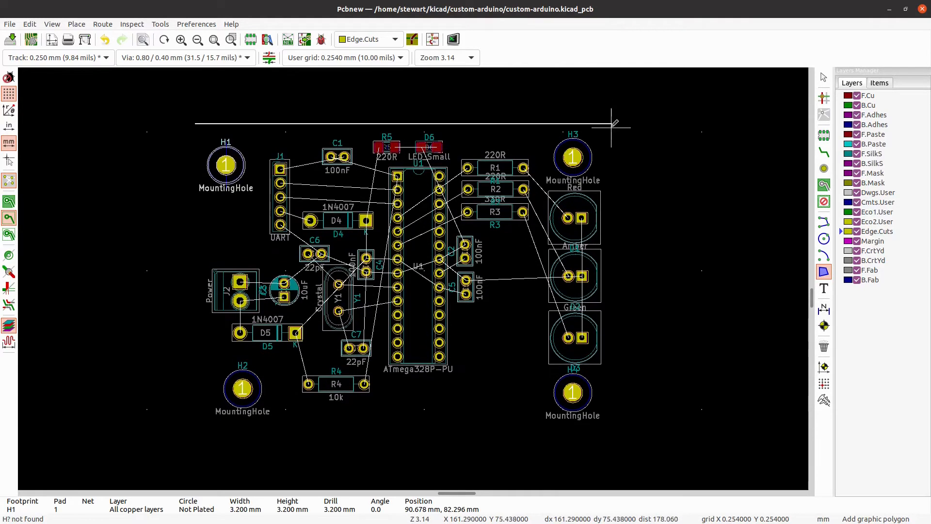
left_click(617, 125)
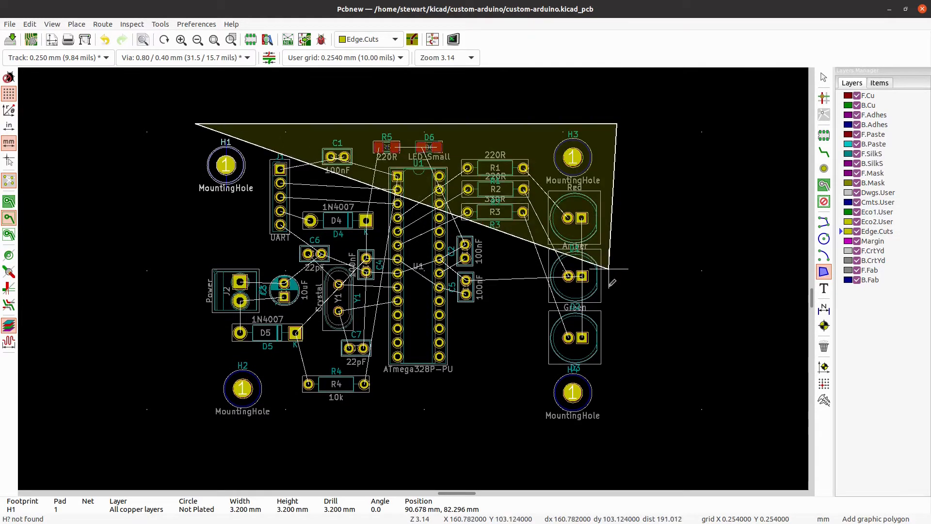
left_click(617, 428)
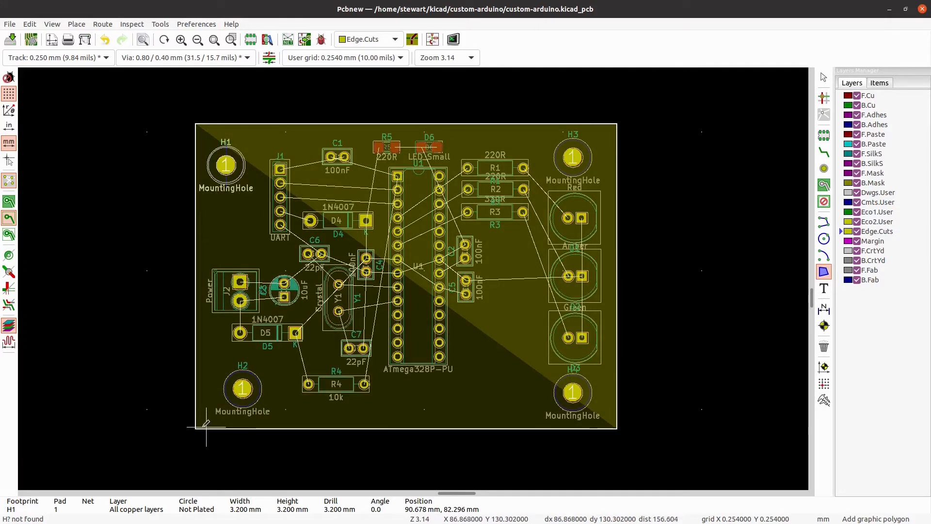
double_click(196, 427)
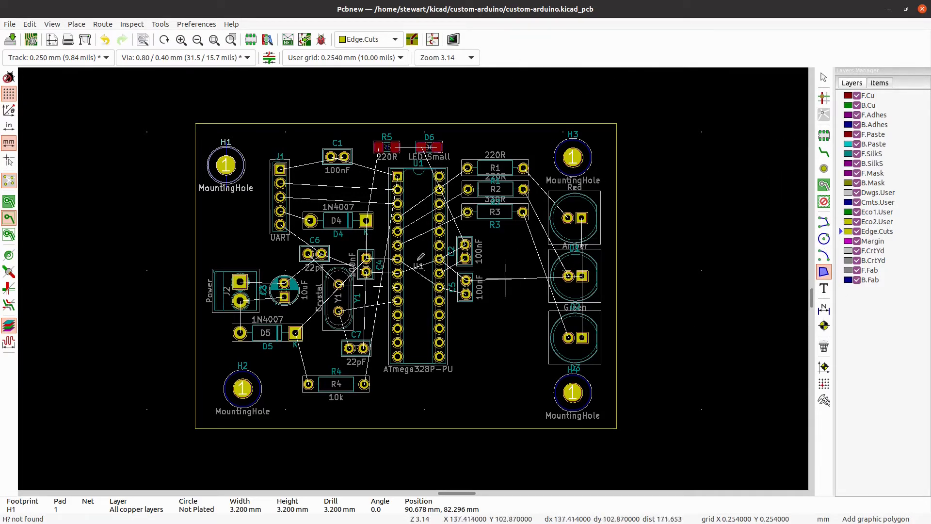
Inspect the outlined board in the 3D Viewer, and check the available predefined track widths.
left_click(50, 24)
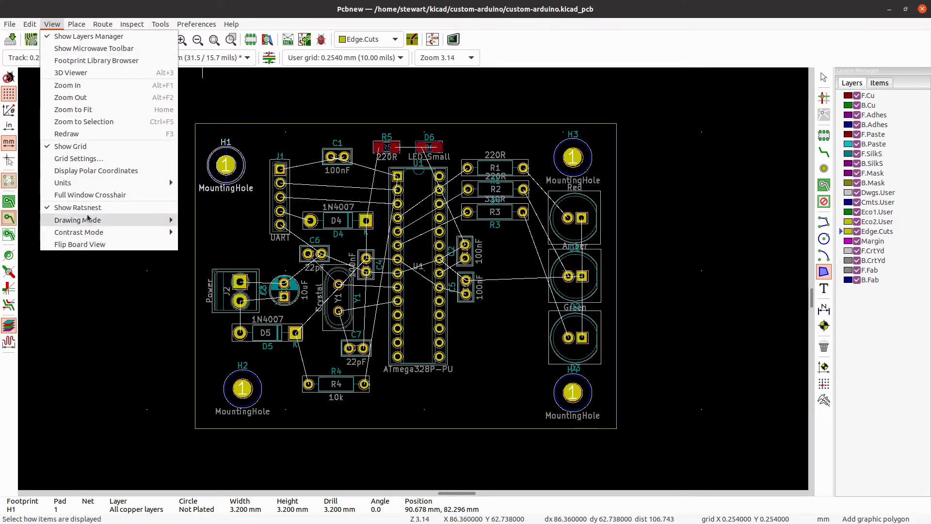
left_click(71, 73)
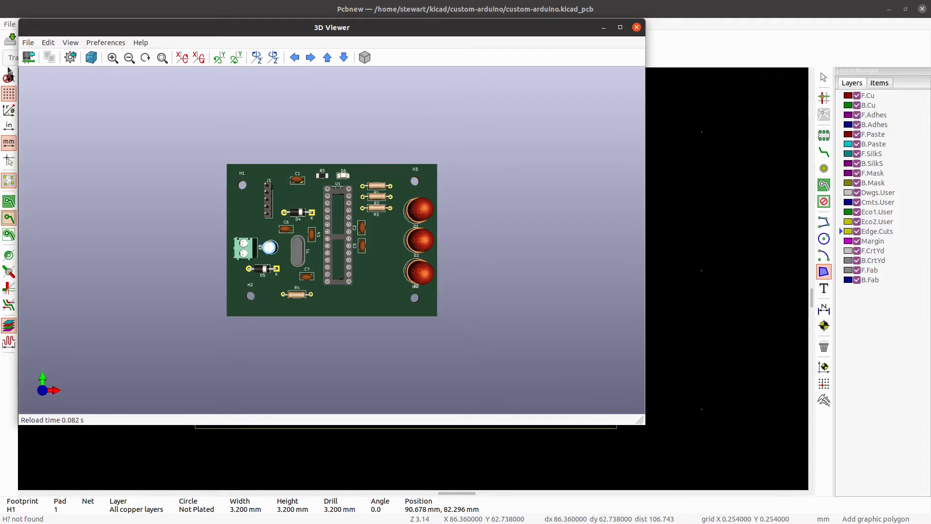
left_click(636, 27)
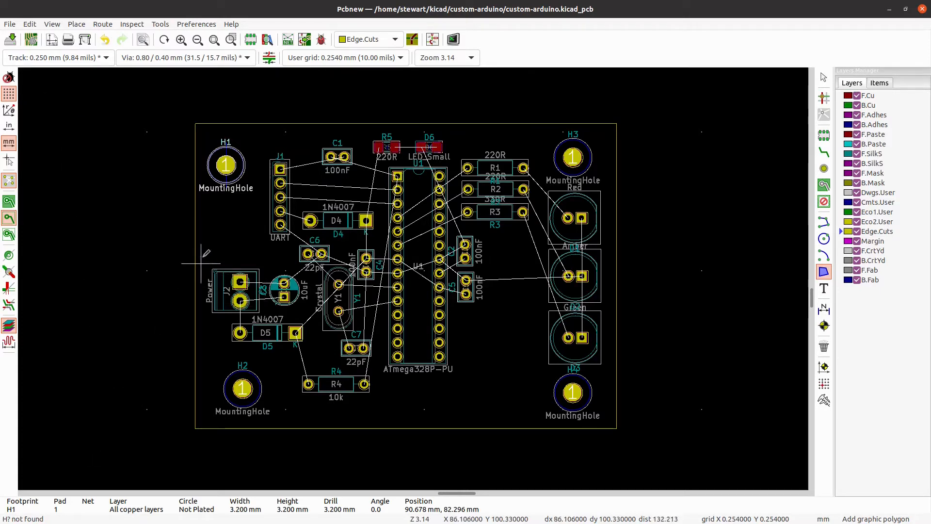
left_click(87, 58)
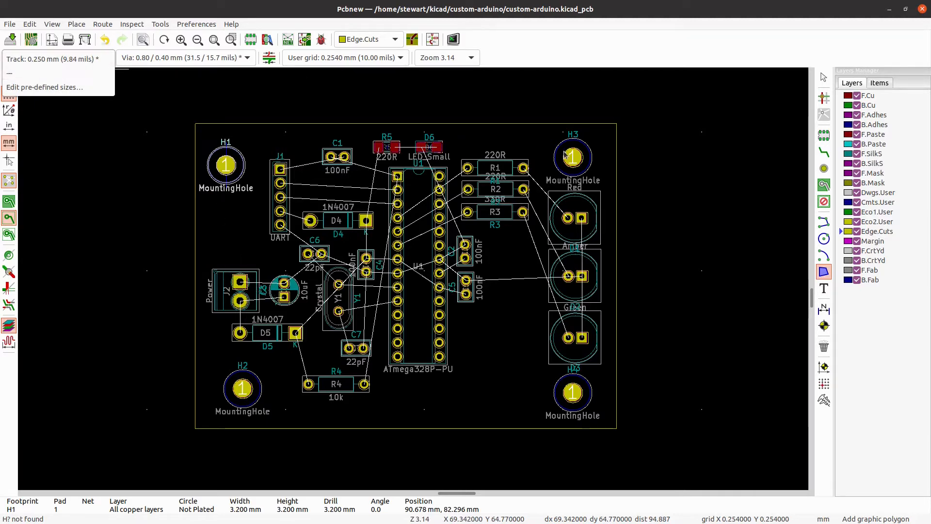
left_click(539, 13)
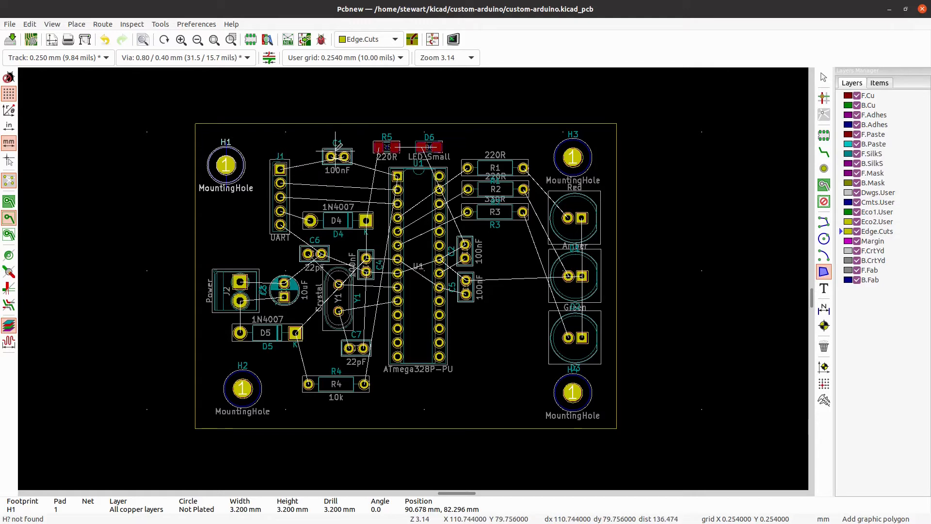
Leave the graphic polygon tool and select capacitor C1.
left_click(824, 77)
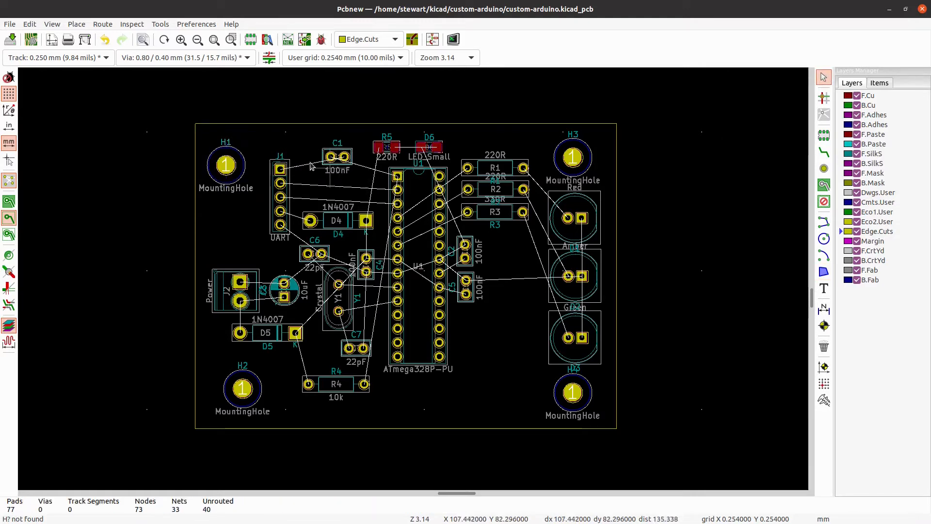
left_click(337, 156)
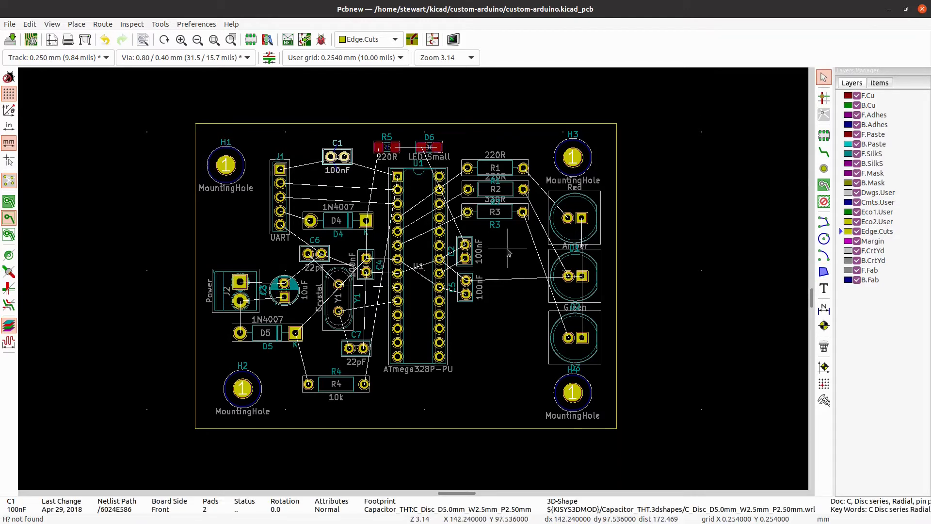
Rotate capacitor C1 and the small LED D6 by 180 degrees each to improve their orientation toward the connecting pads.
key("r")
key("r")
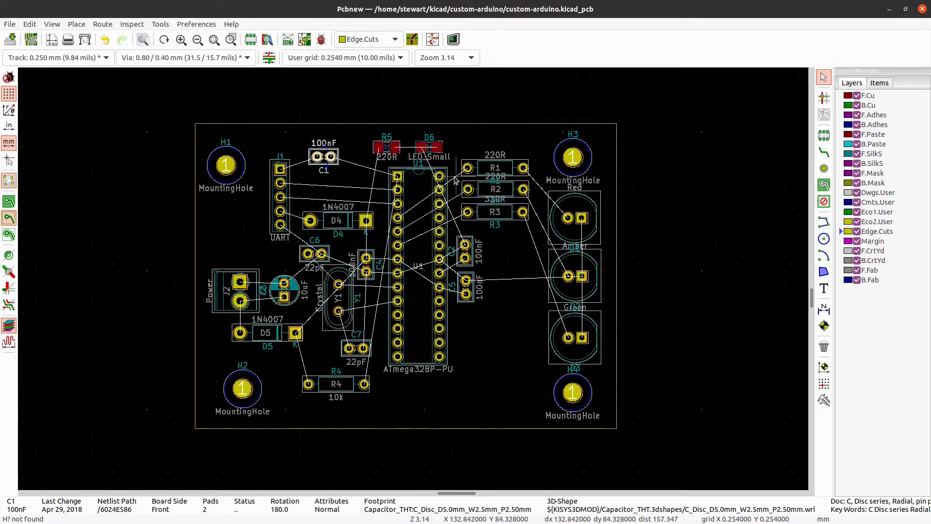
left_click(431, 143)
key("r")
key("r")
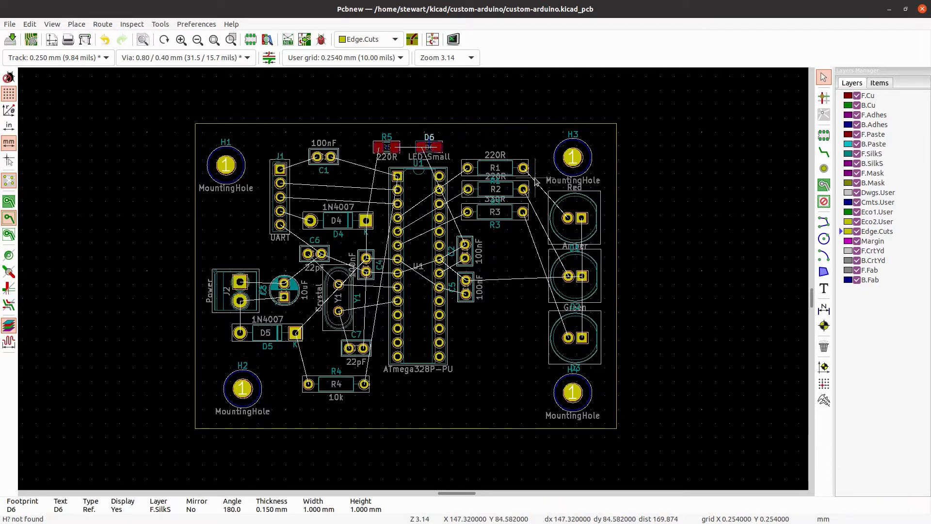
scroll(429, 145, "up", 2)
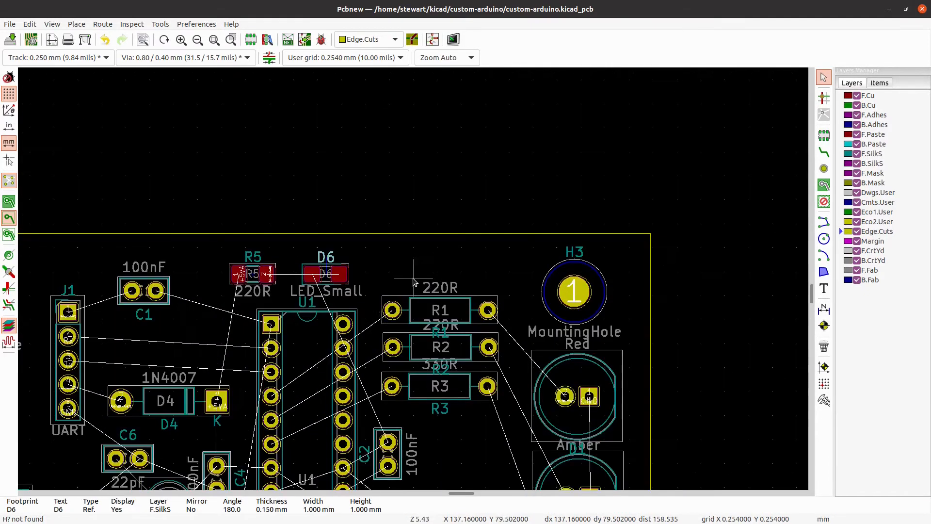
left_click(325, 283)
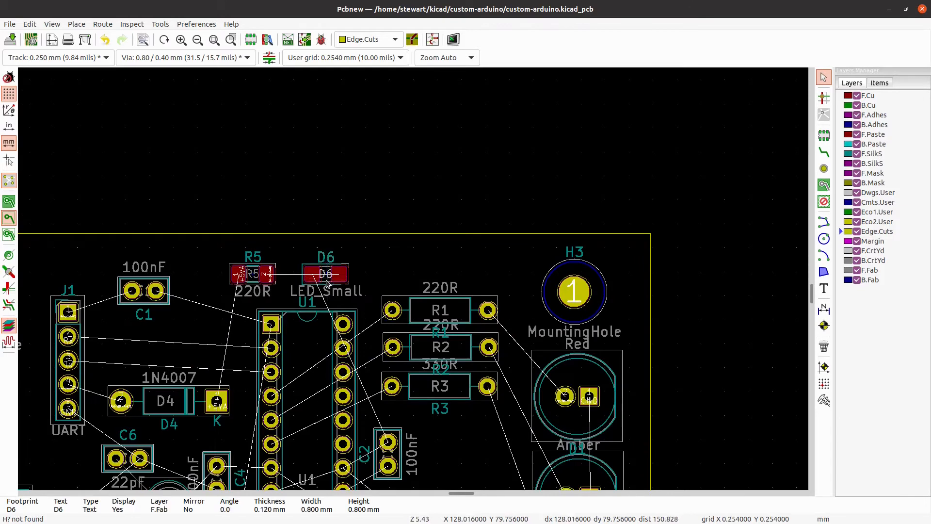
key("r")
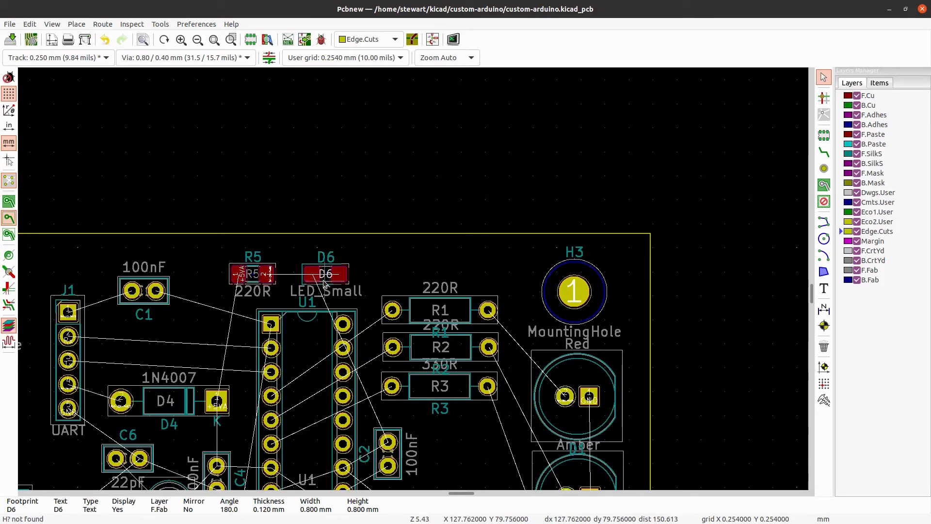
left_click(306, 271)
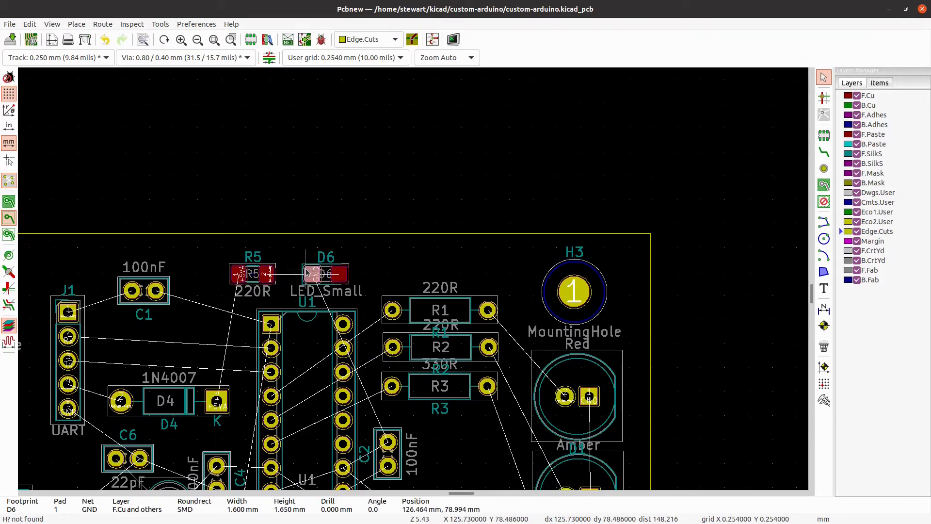
left_click(313, 272)
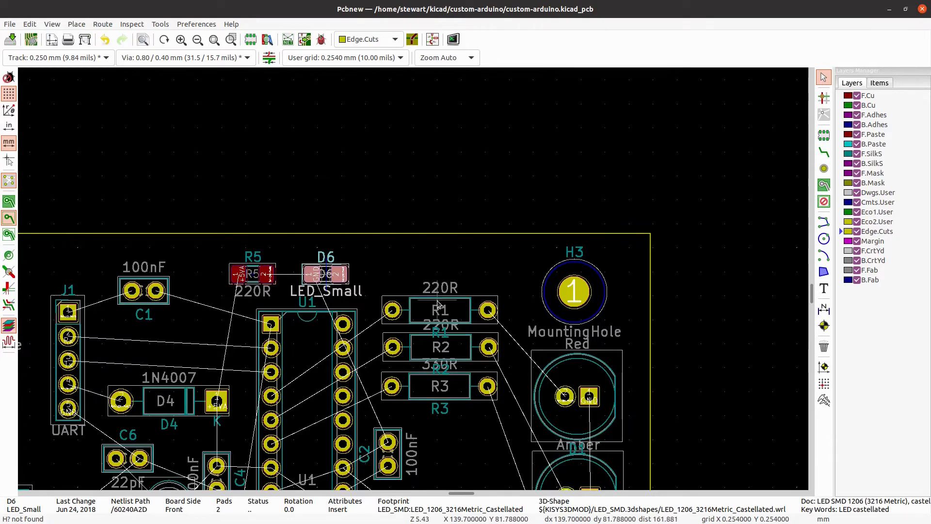
key("r")
key("r")
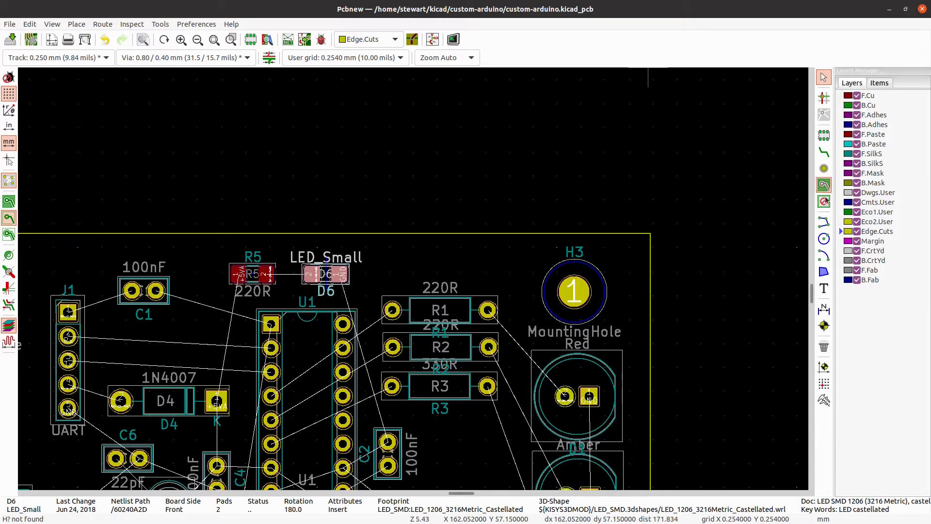
Route a track on the B.Cu layer from the pad of resistor R1 to the connected pad of the Red LED.
left_click(846, 107)
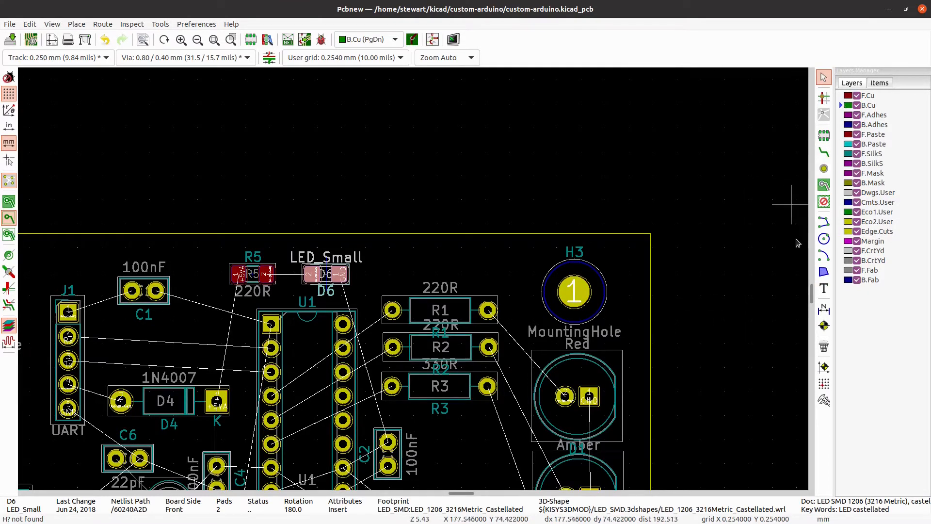
left_click_drag(812, 294, 816, 298)
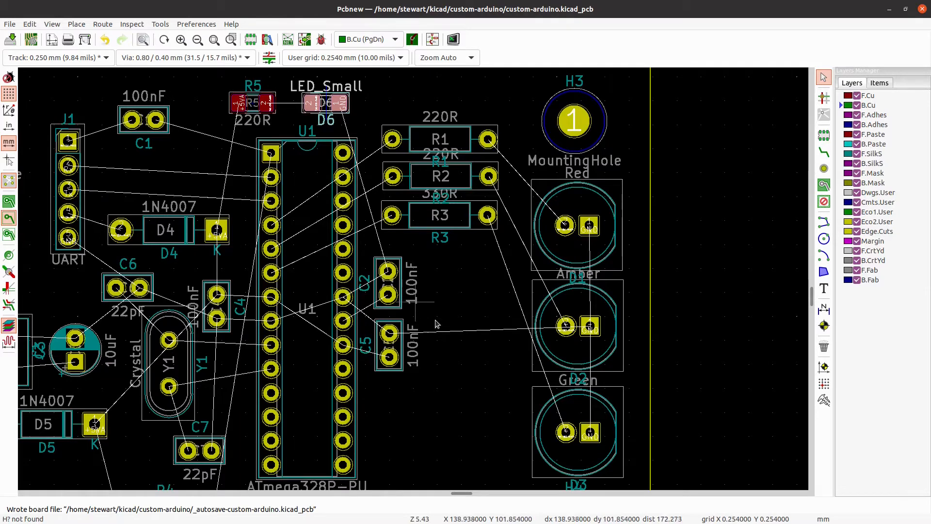
scroll(485, 271, "up", 1)
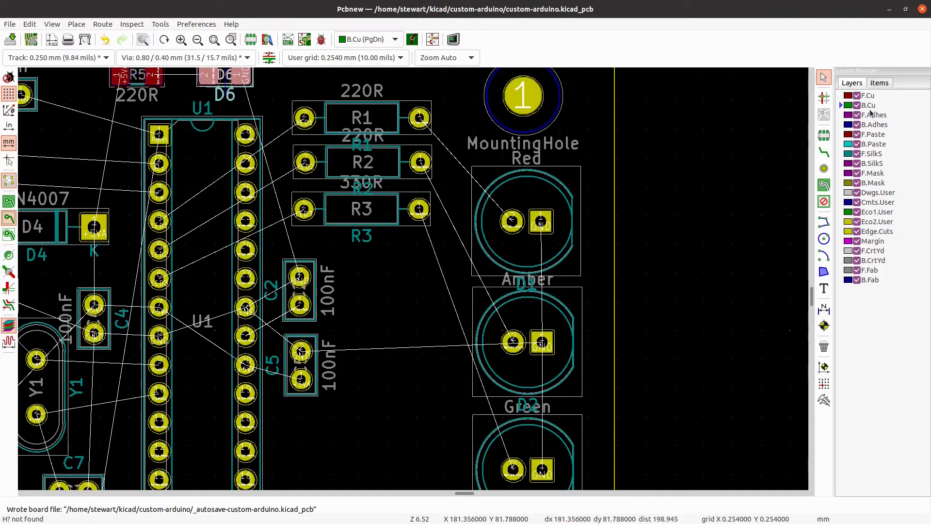
left_click(419, 118)
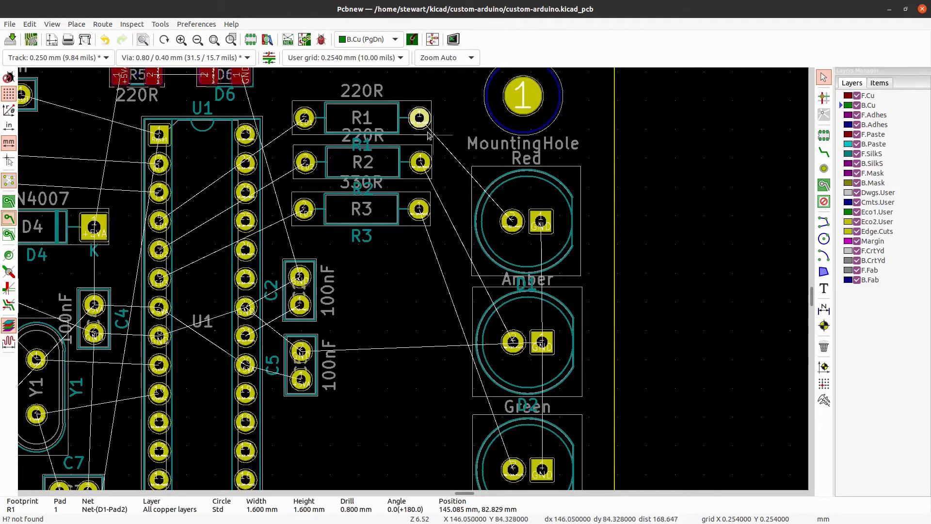
left_click(823, 152)
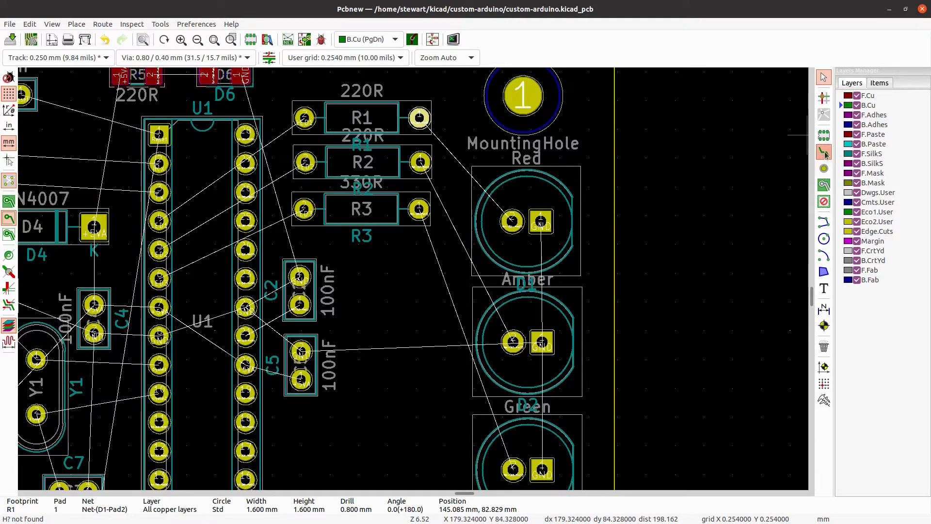
left_click(419, 118)
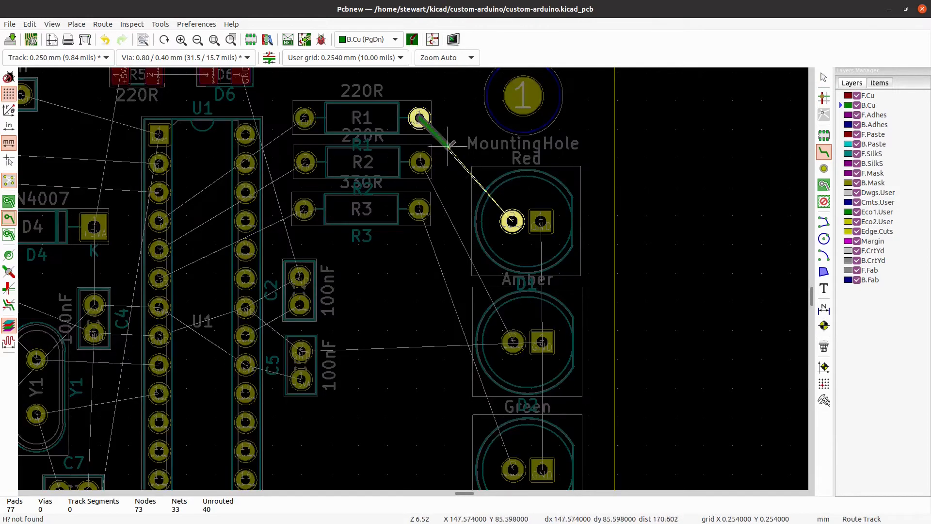
left_click(512, 222)
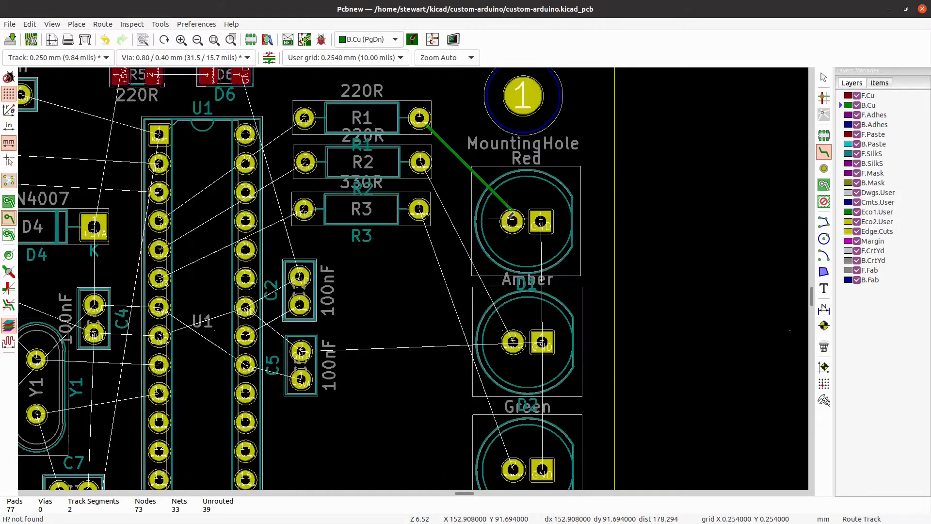
Route B.Cu tracks from R2 to the Amber LED and from R3 around the Amber LED to the Green LED.
left_click(420, 163)
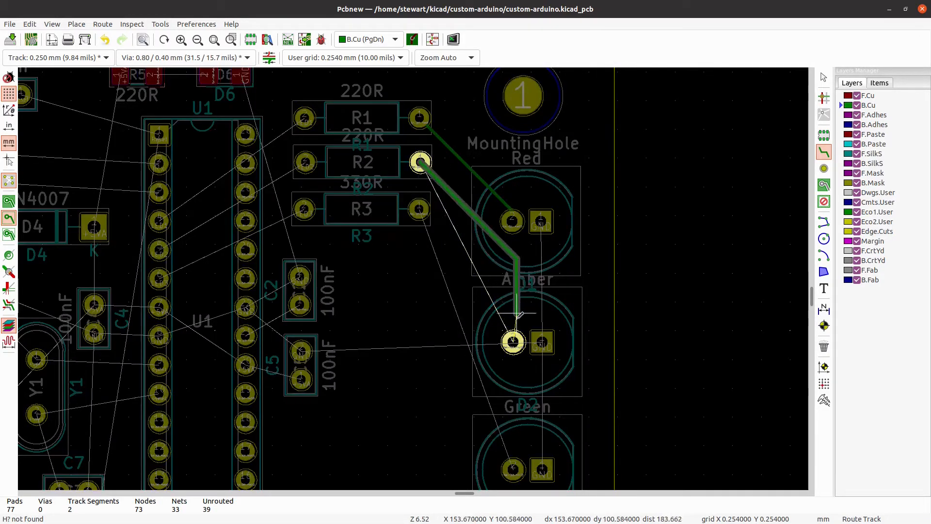
left_click(513, 341)
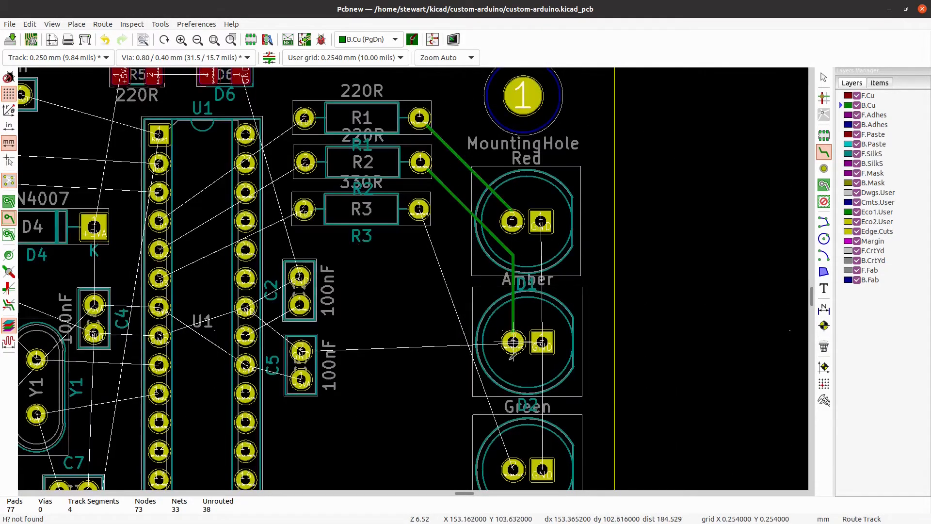
scroll(509, 403, "down", 1)
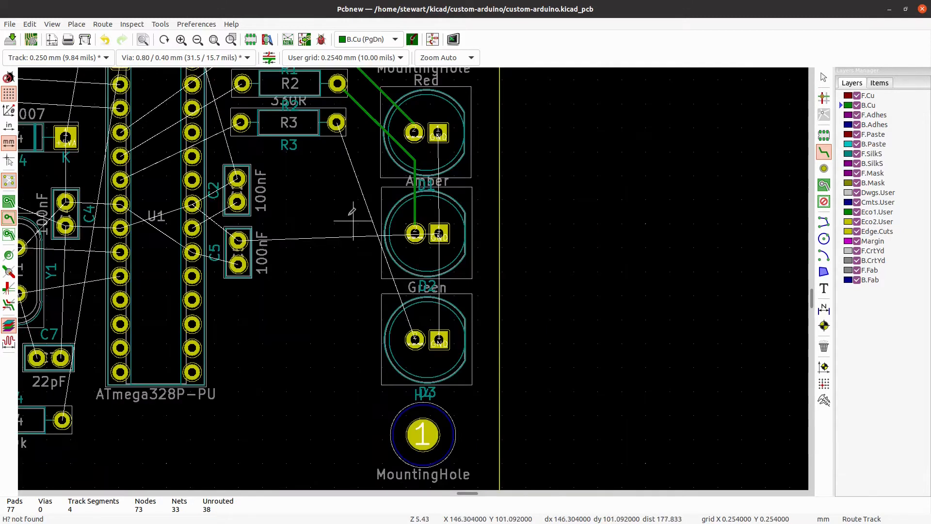
left_click(336, 122)
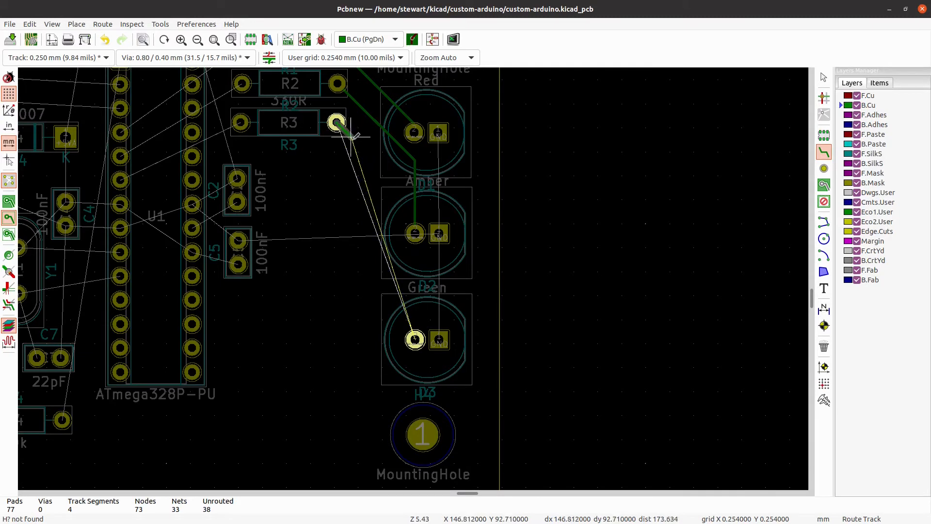
left_click(371, 154)
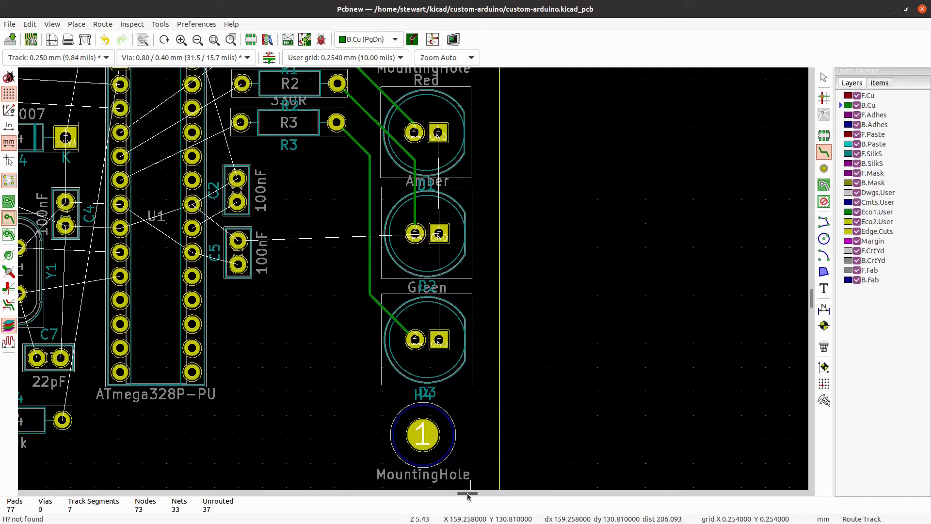
Route B.Cu tracks from the lower pad of power connector J2 to diode D5, and from D5's cathode to resistor R4.
left_click_drag(468, 493, 457, 495)
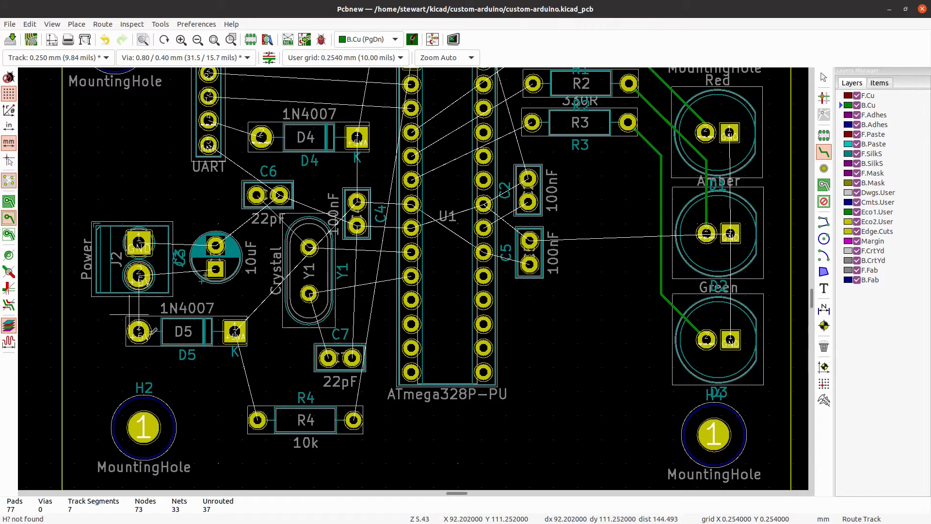
left_click(139, 275)
left_click(139, 331)
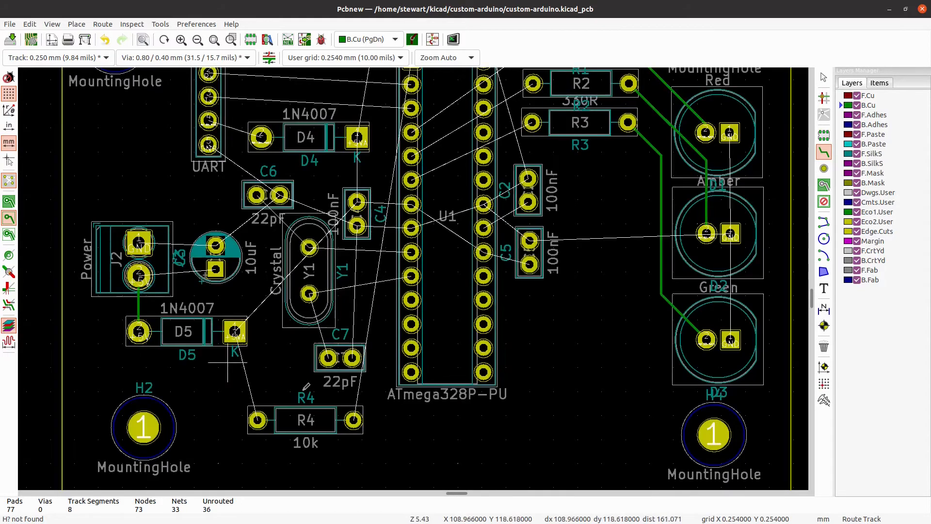
left_click(235, 331)
left_click(258, 420)
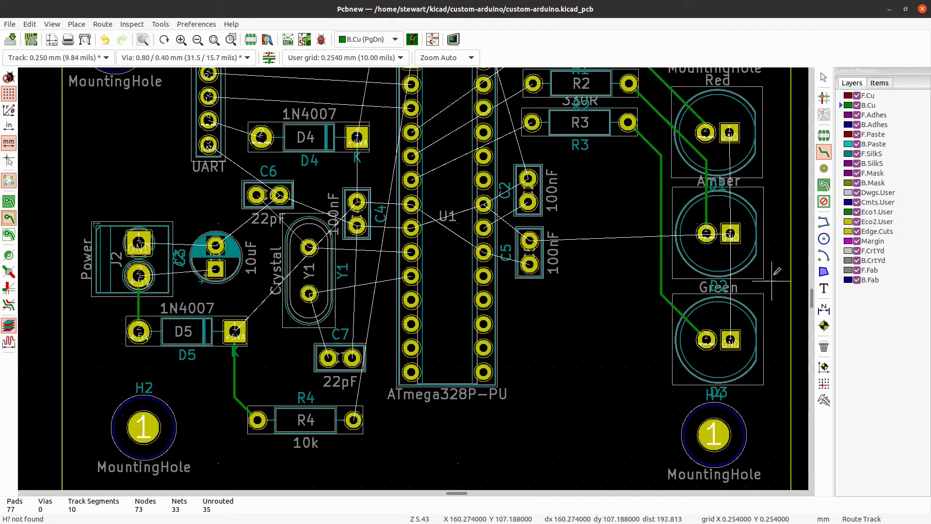
Route B.Cu tracks from U1 to both pads of capacitor C5 and from U1's ground pad to the upper pad of C2.
left_click_drag(812, 297, 812, 296)
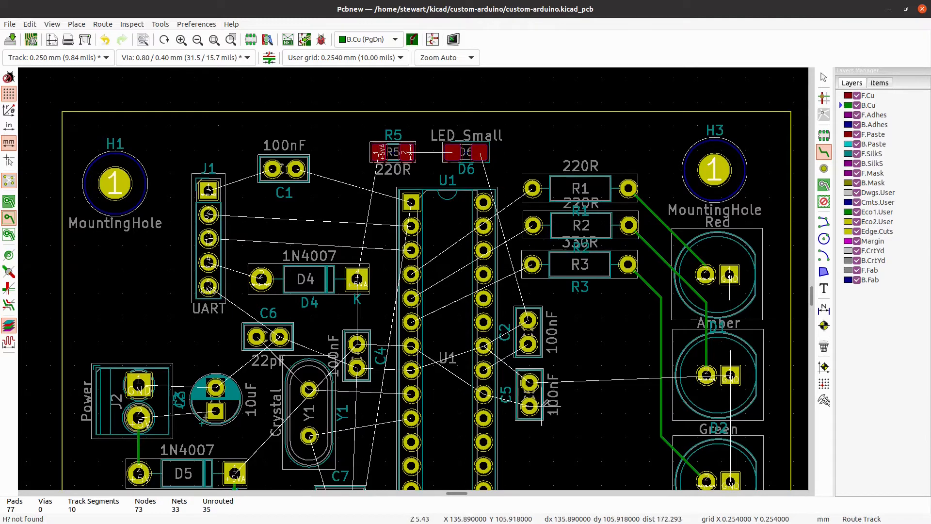
left_click(483, 393)
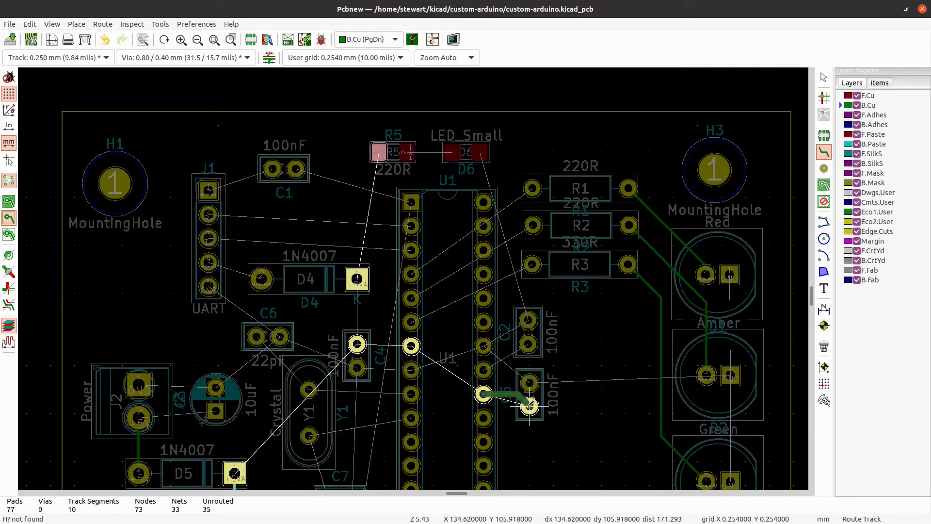
left_click(529, 405)
left_click(484, 345)
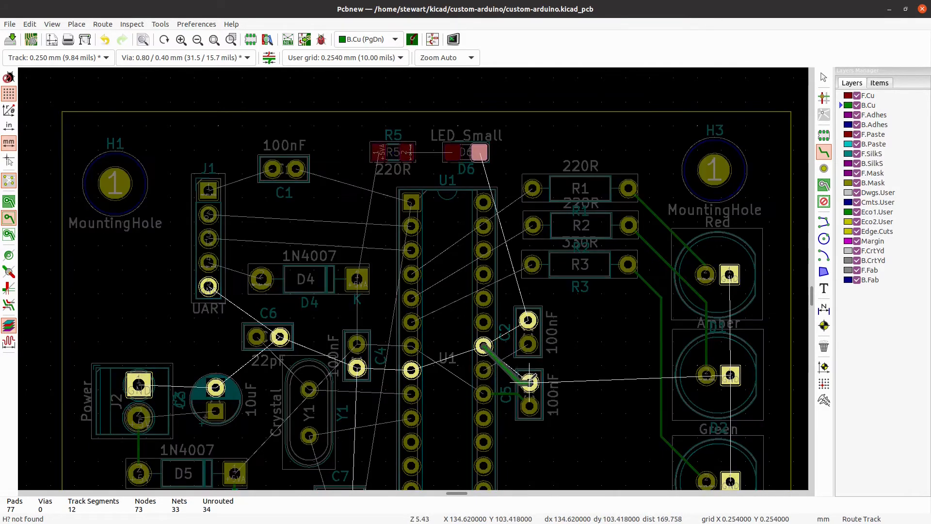
left_click(529, 382)
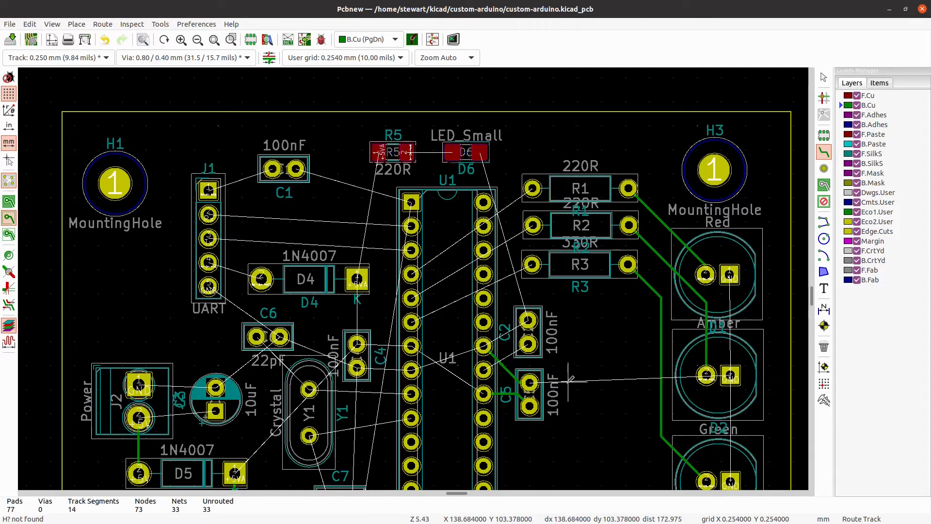
left_click(483, 346)
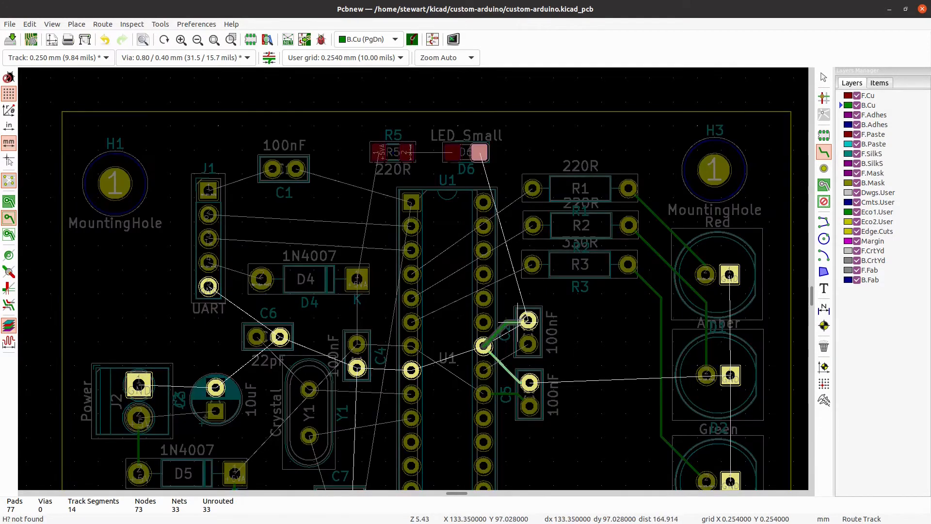
left_click(528, 320)
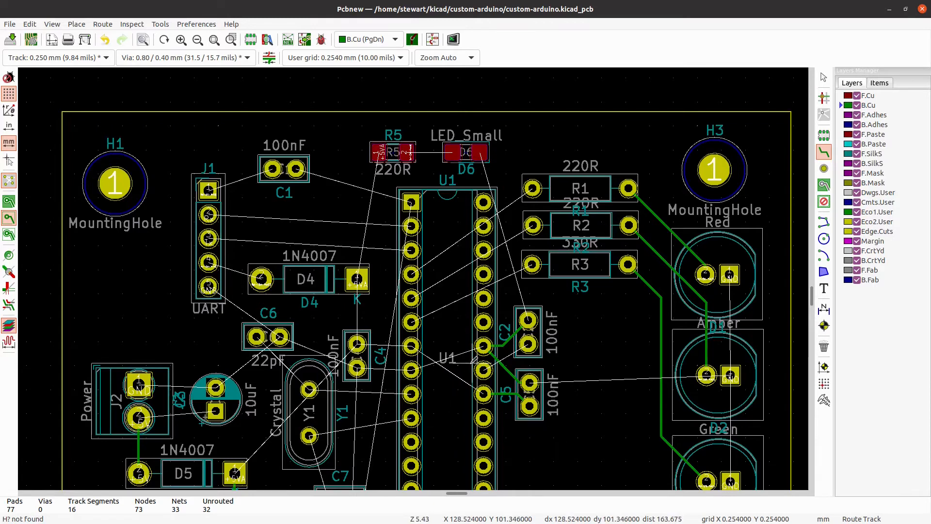
Route a track on the F.Cu layer from U1 to the lower pad of capacitor C2, crossing the ground track.
left_click(844, 96)
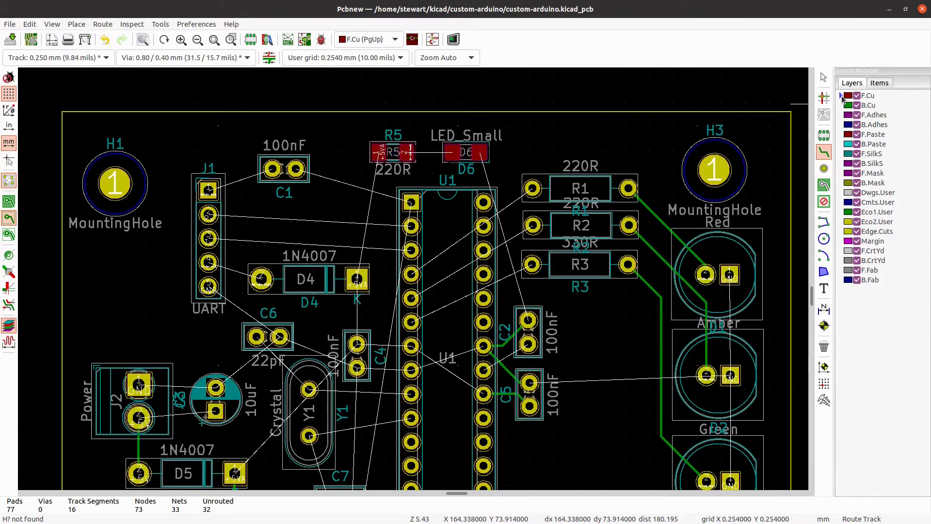
left_click(484, 369)
left_click(527, 344)
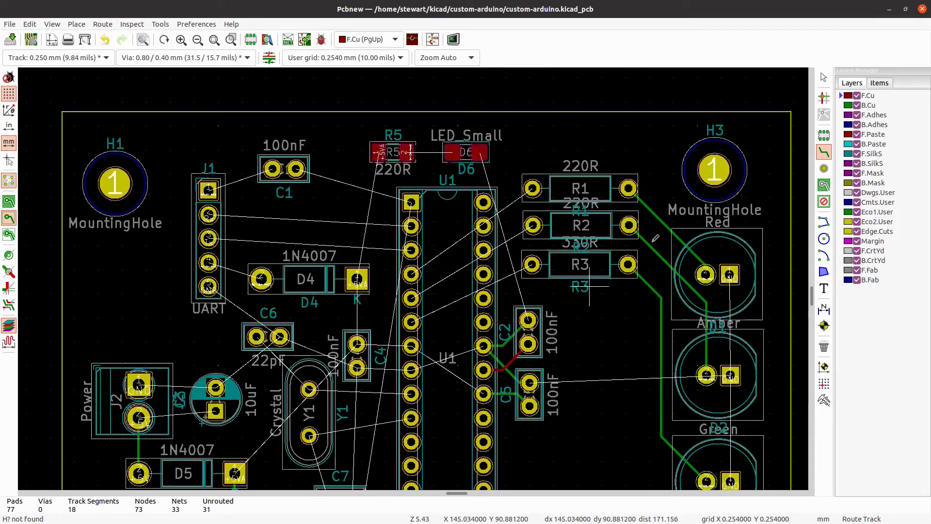
Switch back to the B.Cu layer and route tracks from both pads of capacitor C4 to the adjacent U1 pads.
left_click(845, 105)
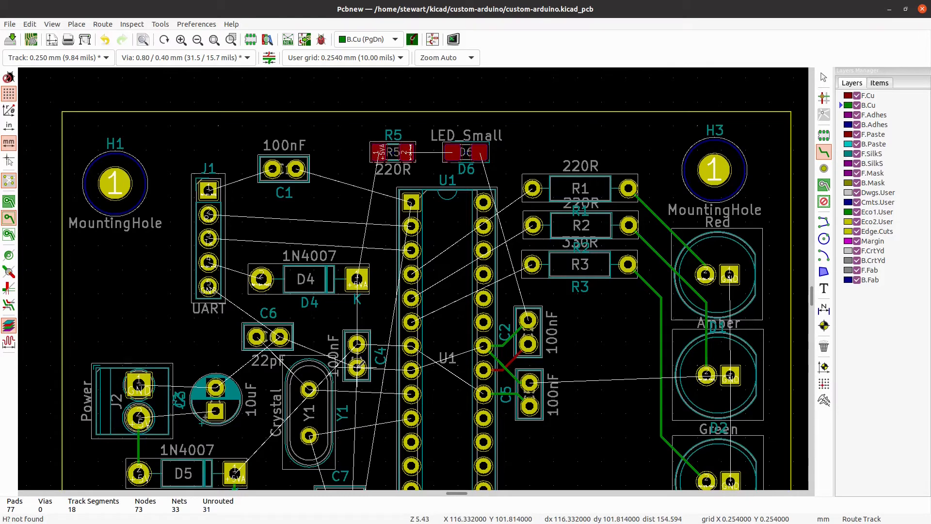
left_click(358, 368)
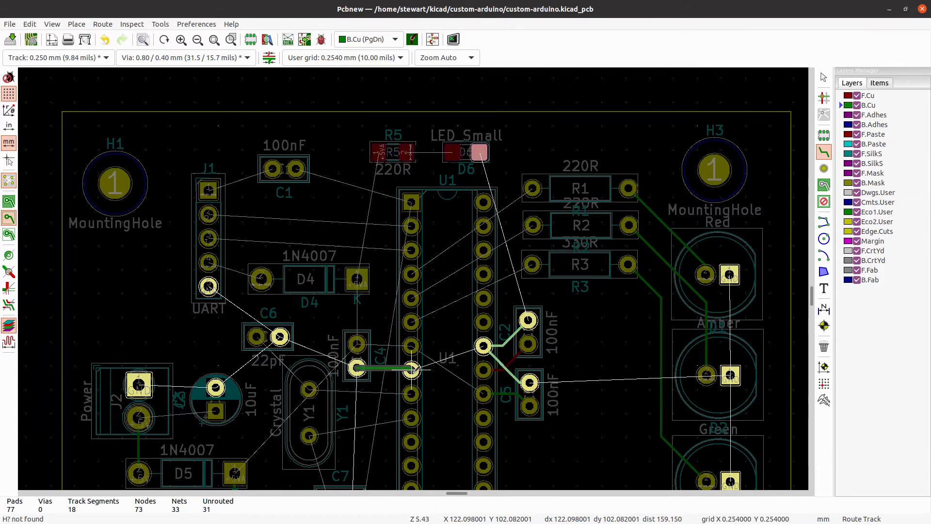
left_click(412, 370)
left_click(358, 344)
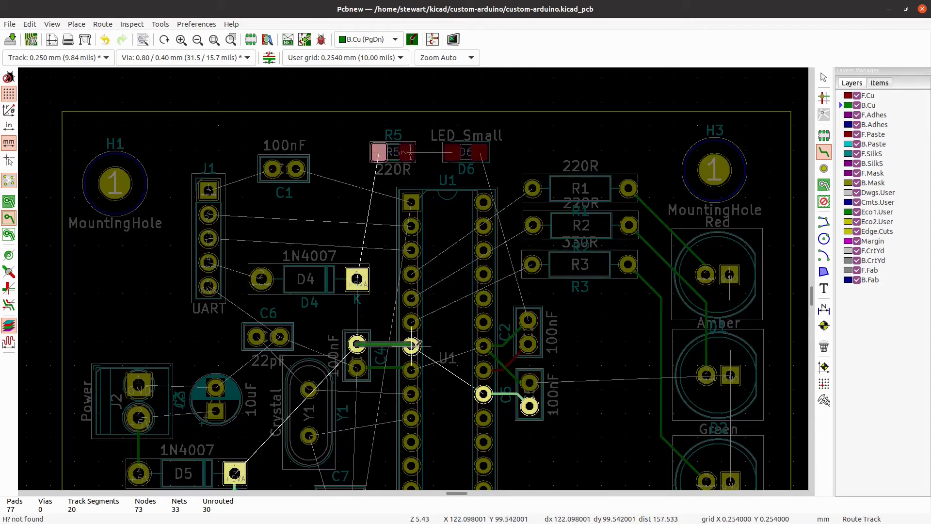
left_click(411, 346)
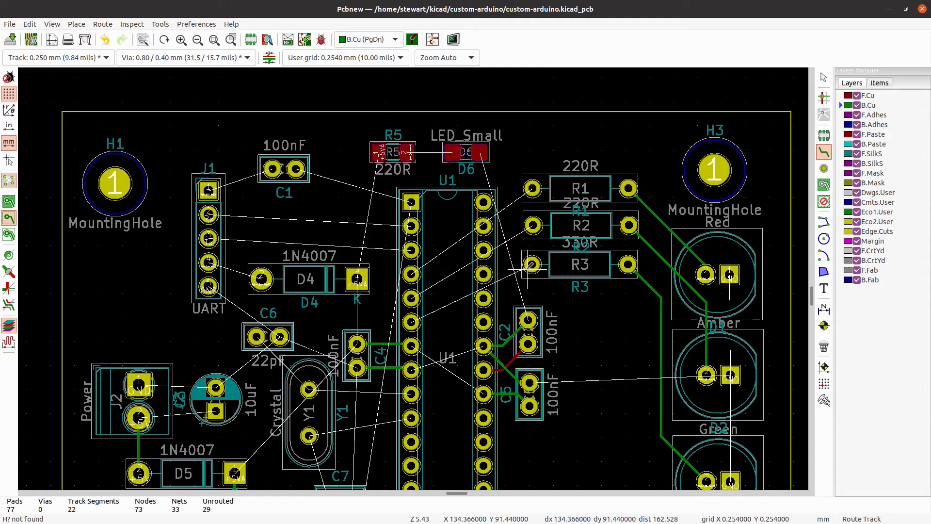
Route B.Cu tracks from resistors R3, R2 and R1 to U1's sixth, fifth and fourth pads respectively.
left_click(532, 264)
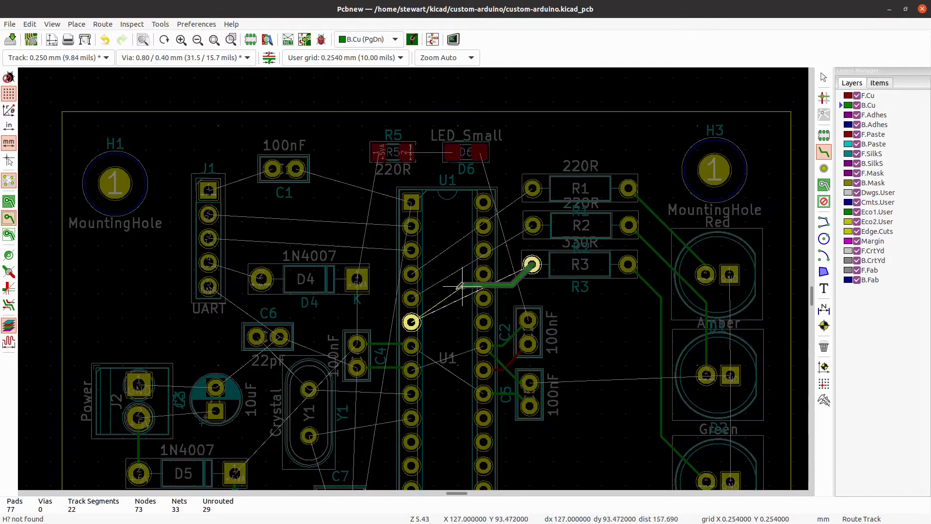
left_click(411, 322)
left_click(411, 297)
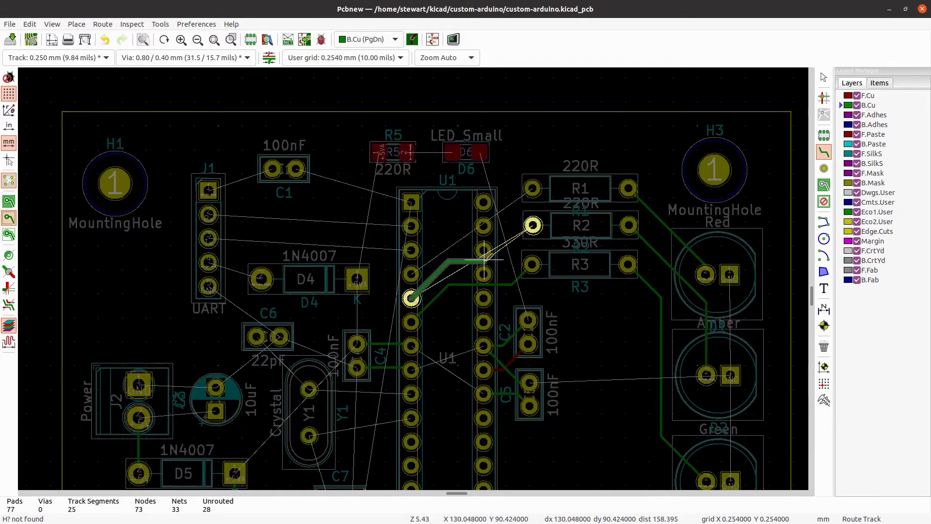
left_click(532, 225)
left_click(532, 188)
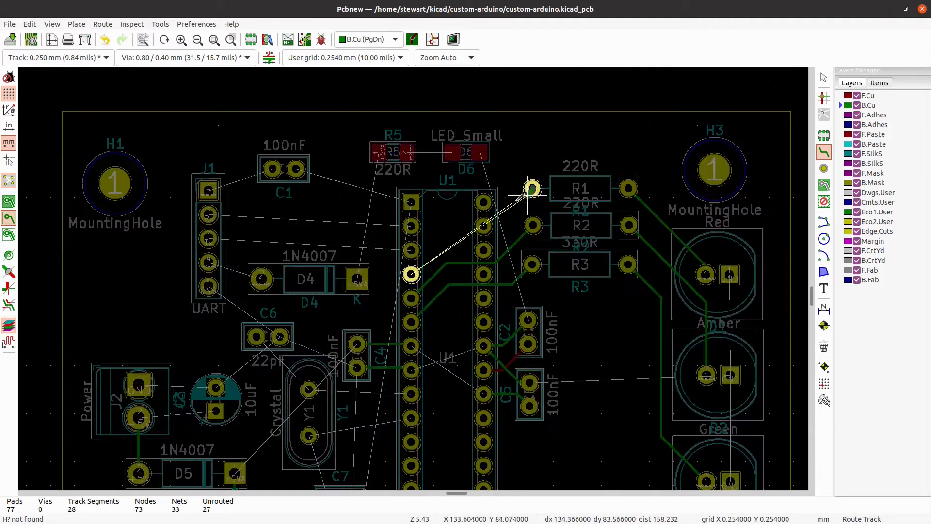
left_click(411, 274)
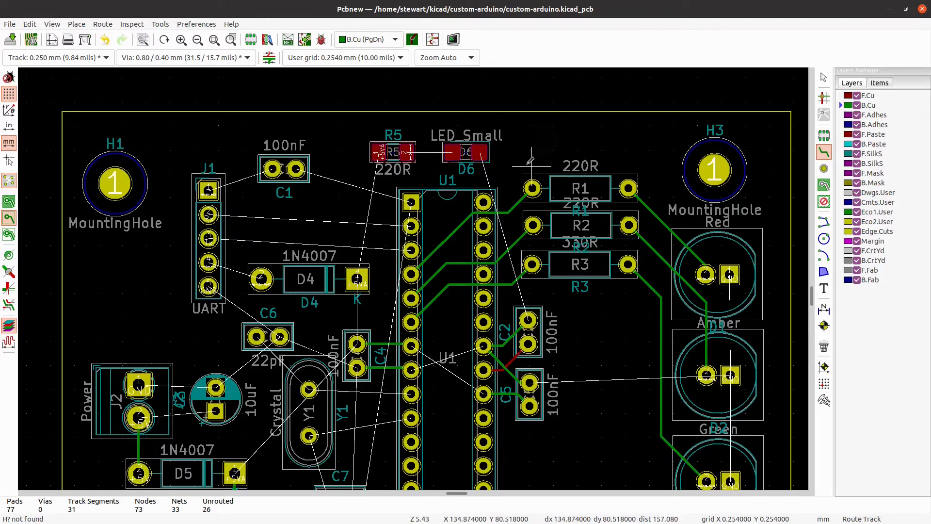
Try an F.Cu track from D6's ground pad across R1, R2 and R3 to C2's upper pad, and undo it.
left_click(480, 151)
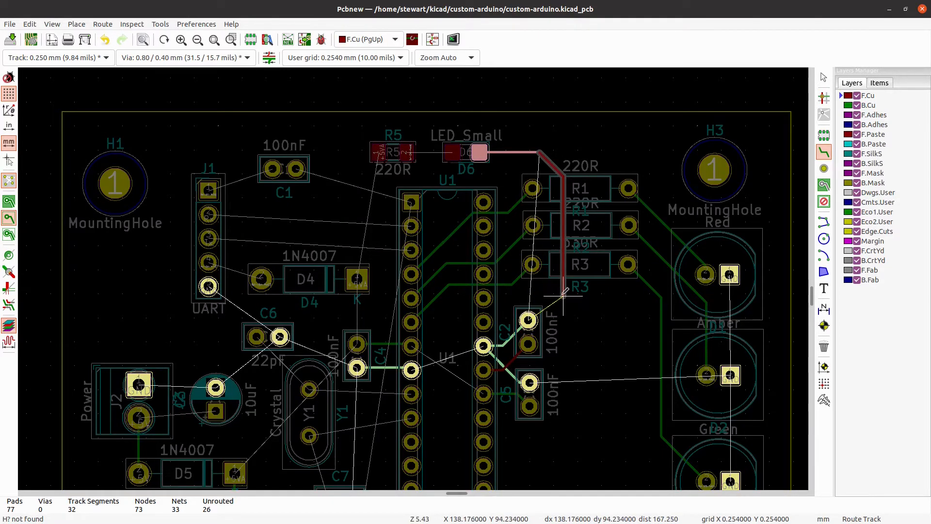
left_click(527, 320)
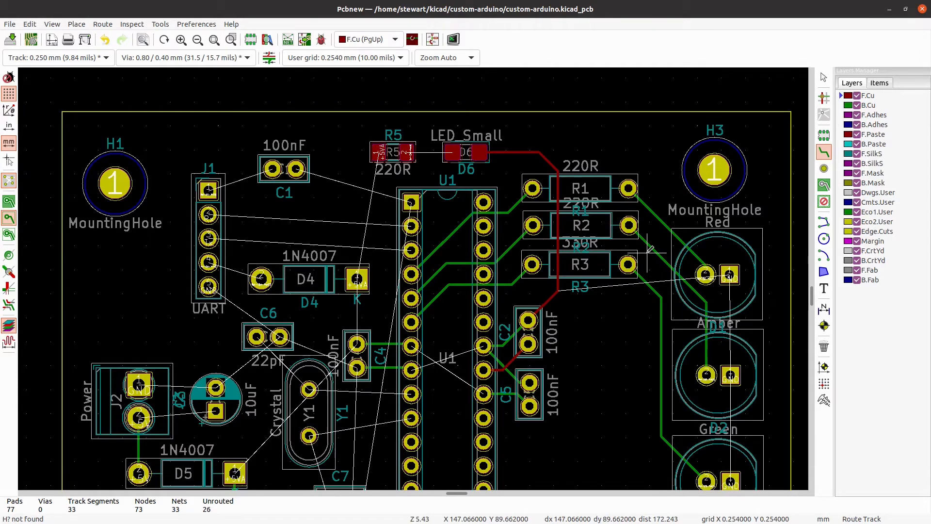
key("ctrl+z")
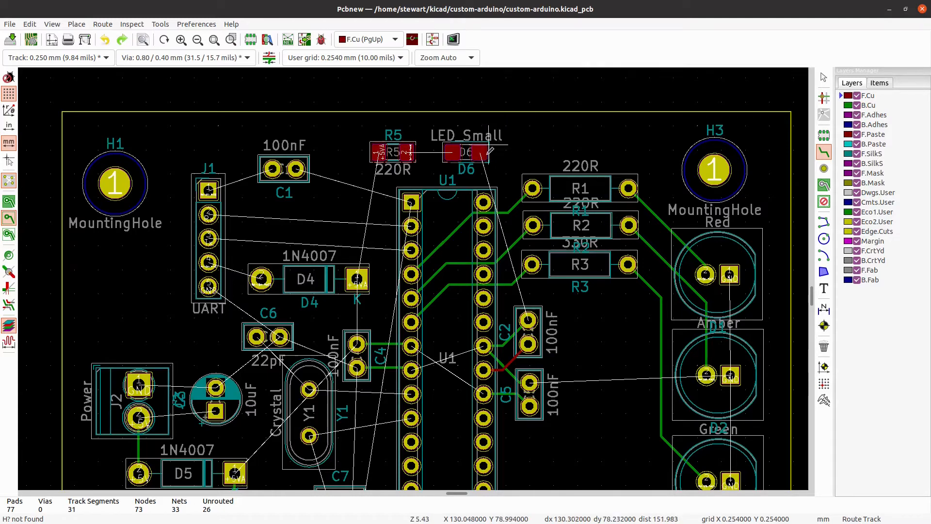
Route F.Cu tracks from D6's ground pad to C2's upper pad, from D6 to R5, and from D4's cathode to R5.
left_click(482, 154)
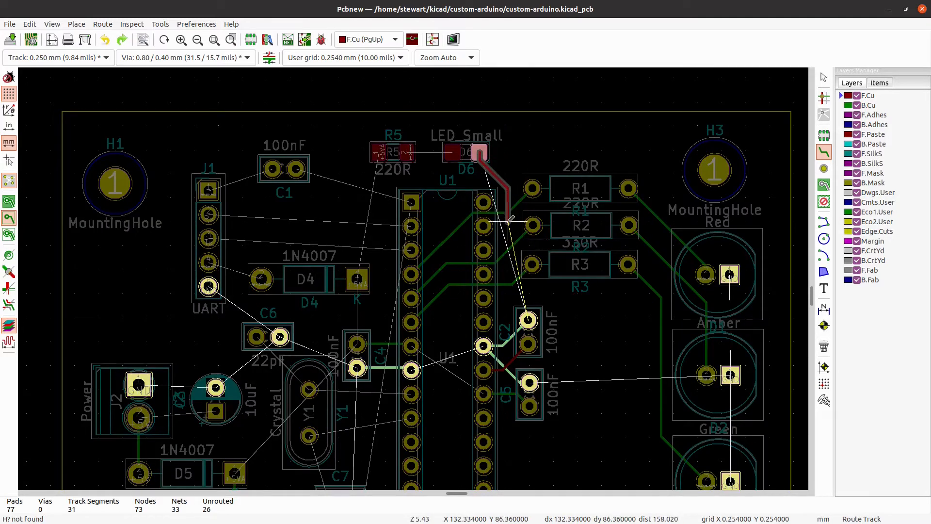
left_click(528, 320)
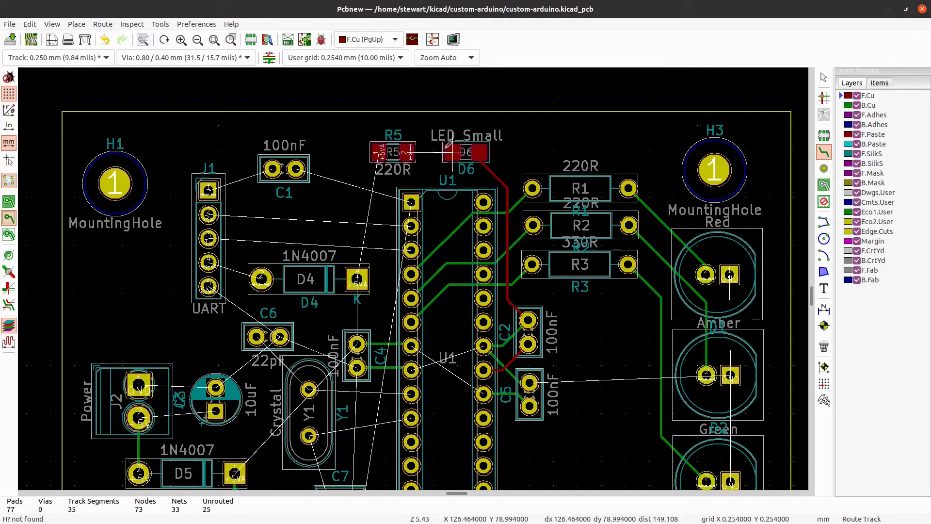
left_click(451, 149)
left_click(411, 152)
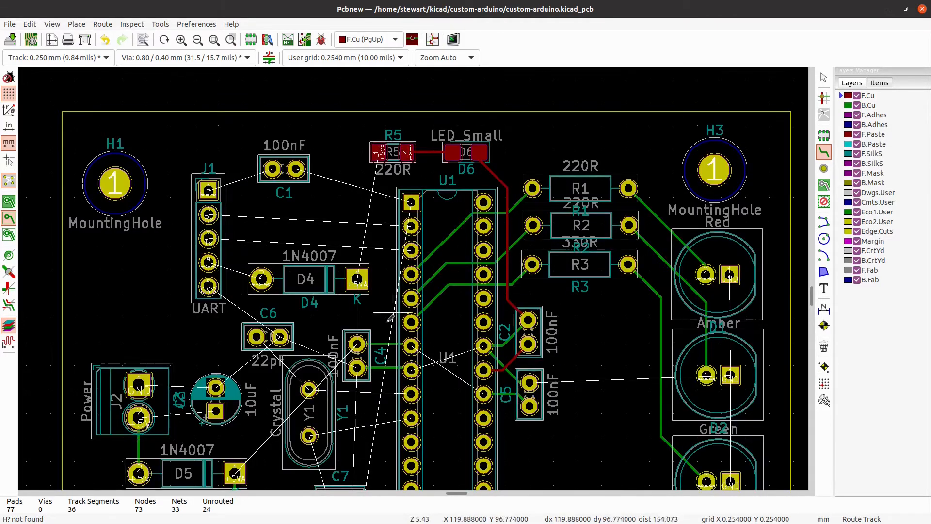
left_click(357, 278)
left_click(377, 153)
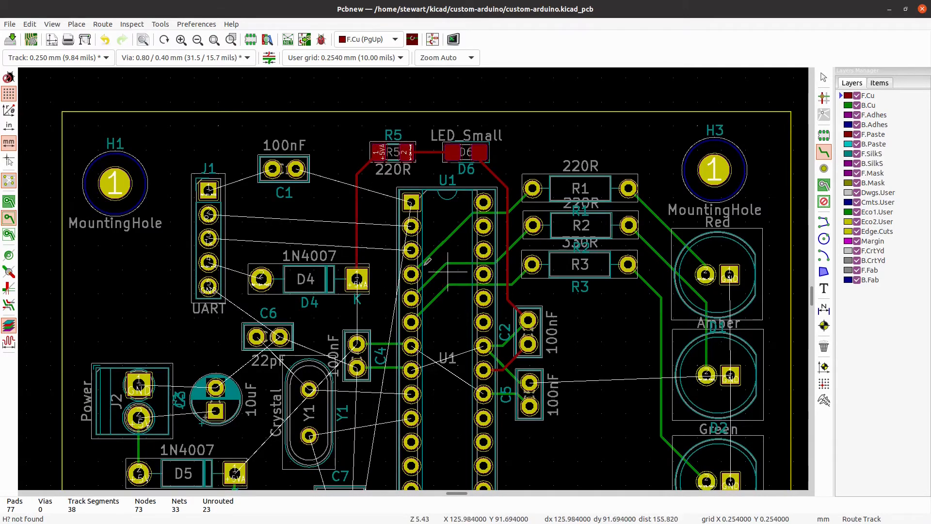
Switch to the B.Cu layer and delete the track between D5's cathode and resistor R4.
scroll(352, 238, "up", 1)
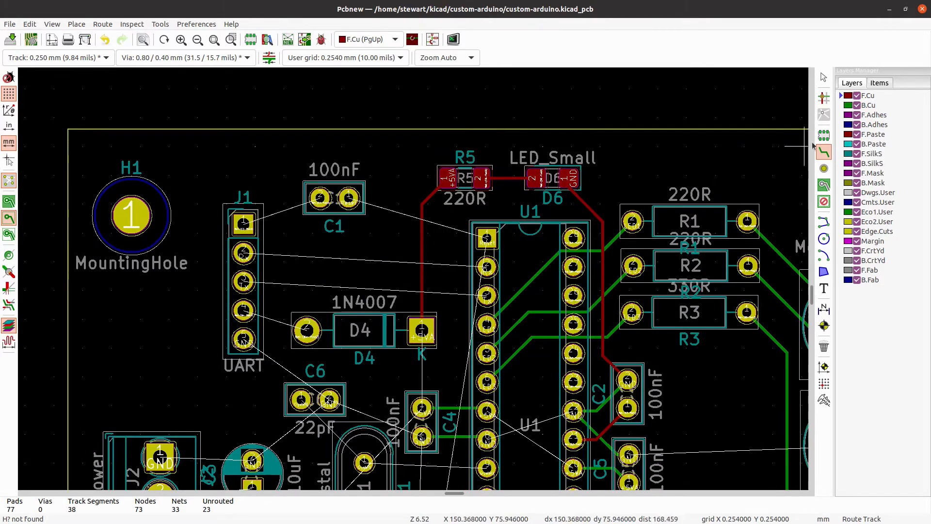
left_click(842, 106)
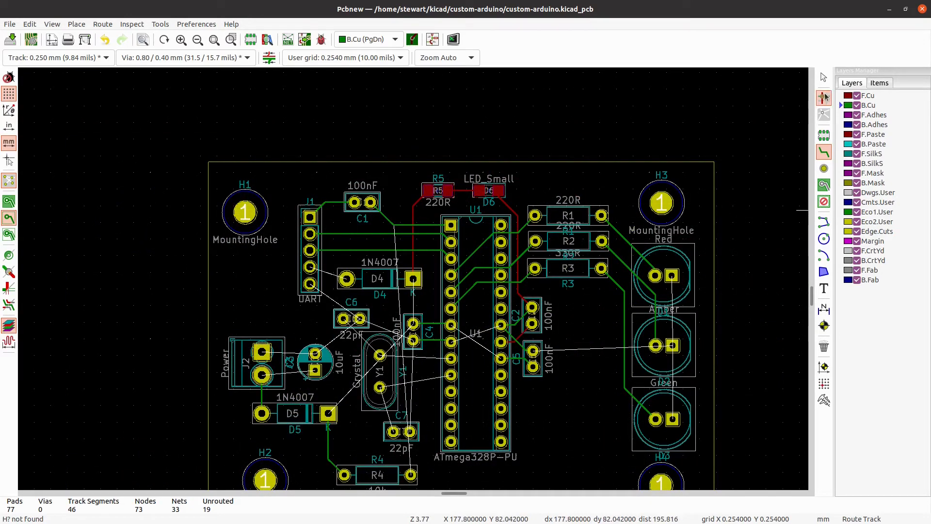
left_click(823, 77)
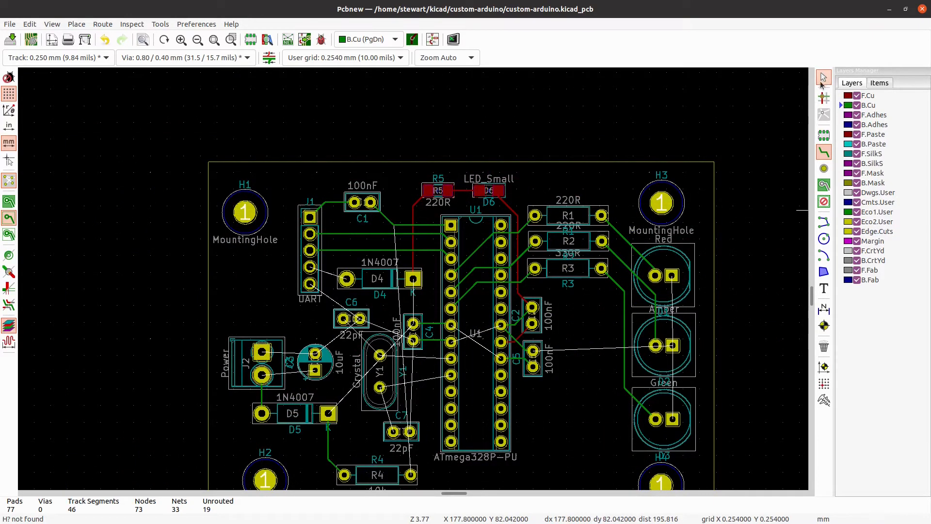
left_click(328, 453)
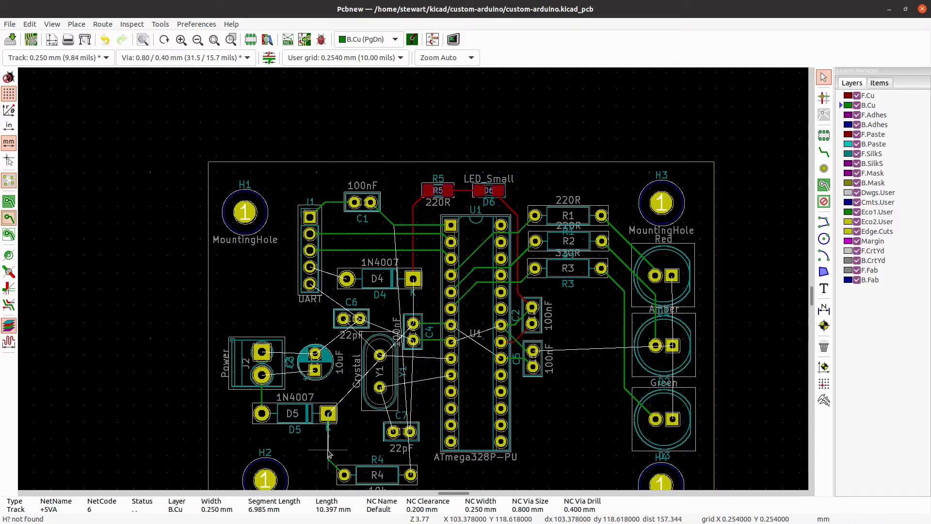
key("Delete")
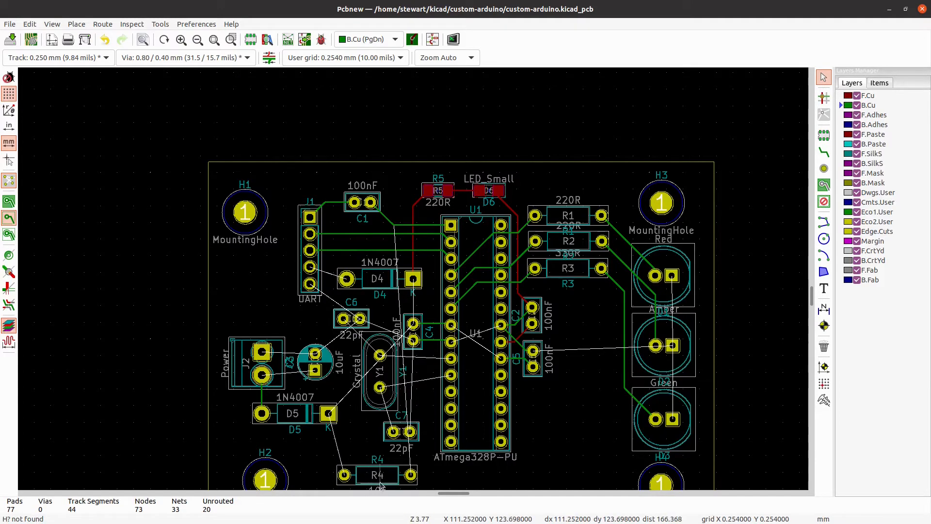
Move resistor R4 to the space between power connector J2 and mounting hole H1, rotated 90 degrees to stand vertically beside J1.
left_click(401, 484)
key("m")
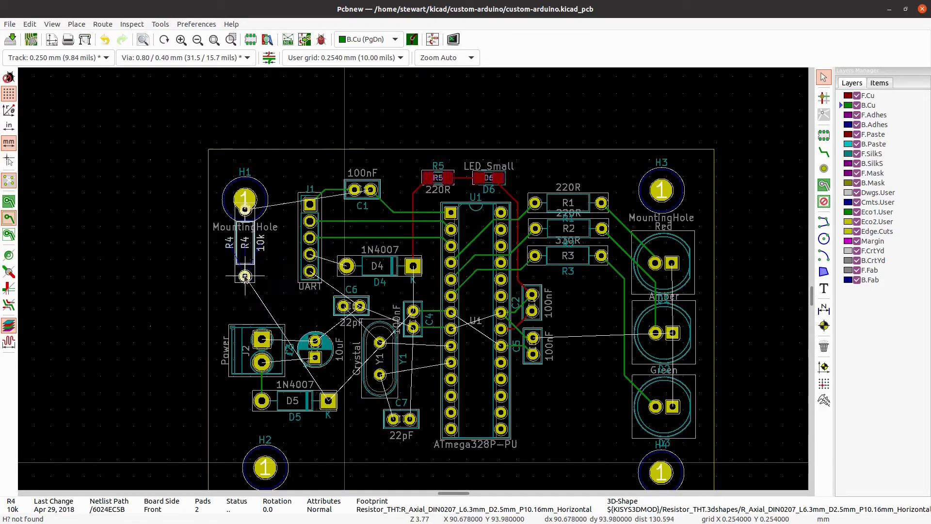
key("r")
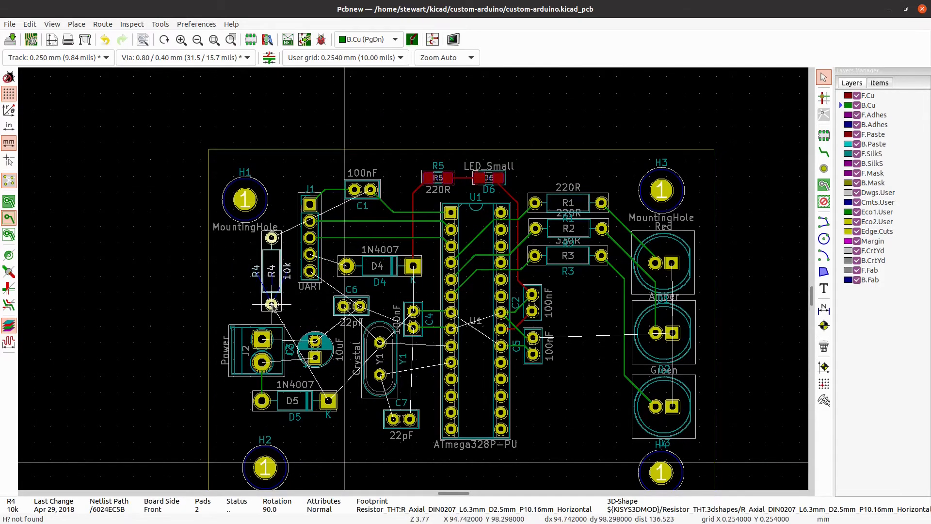
left_click(273, 310)
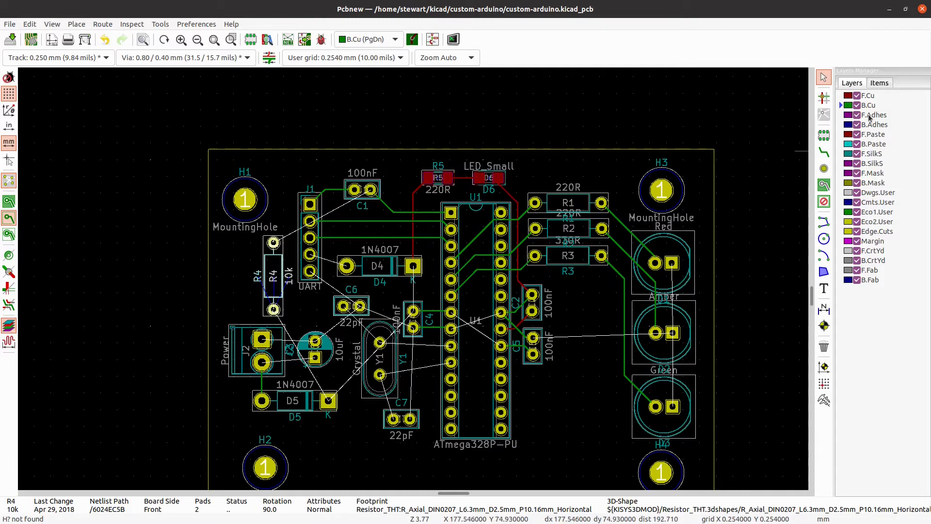
Route a B.Cu track from C1's U1-side pad around the upper end of J1 to R4's upper pad.
left_click(823, 152)
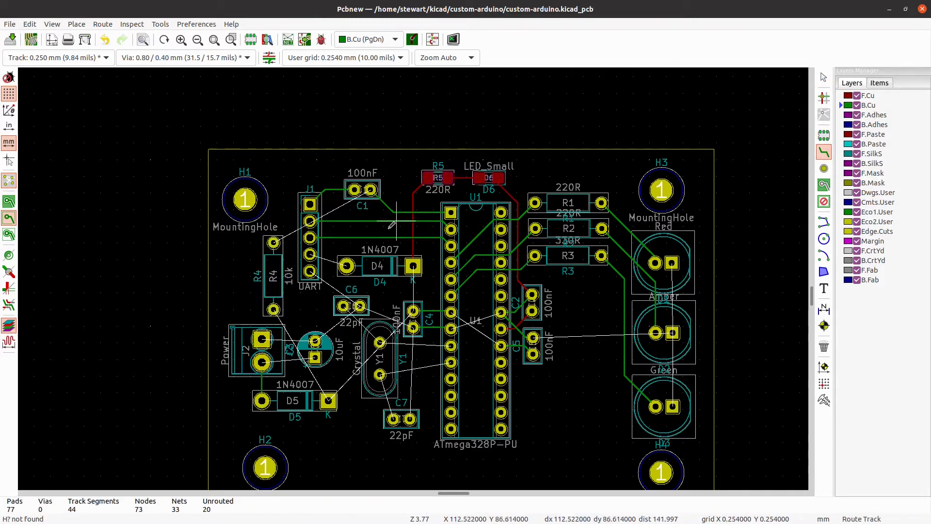
left_click(371, 188)
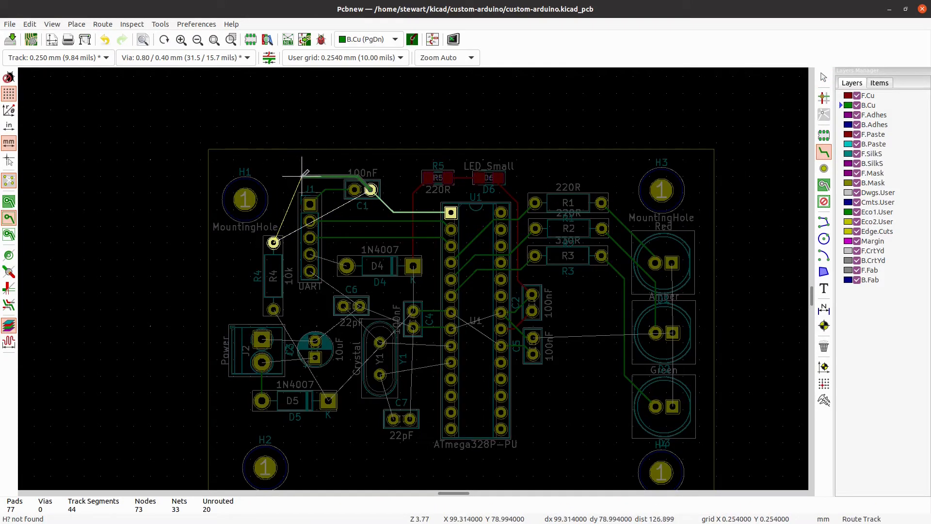
left_click(273, 242)
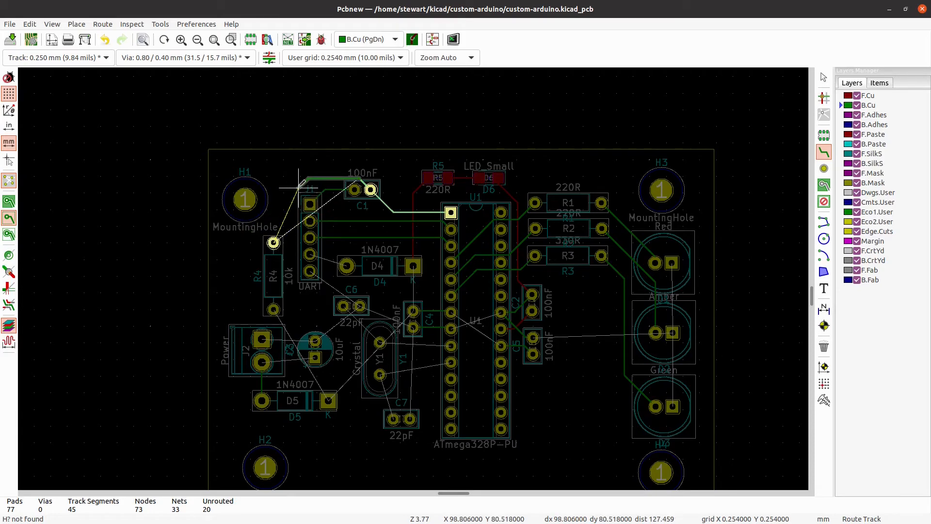
left_click(272, 241)
left_click(273, 242)
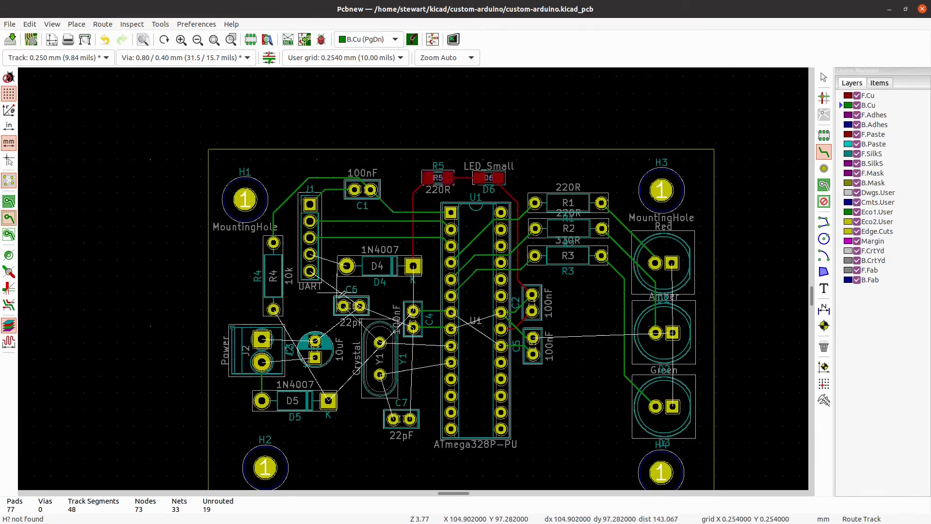
Route a B.Cu track from J1's fourth pad to the anode of diode D4.
scroll(334, 306, "up", 3)
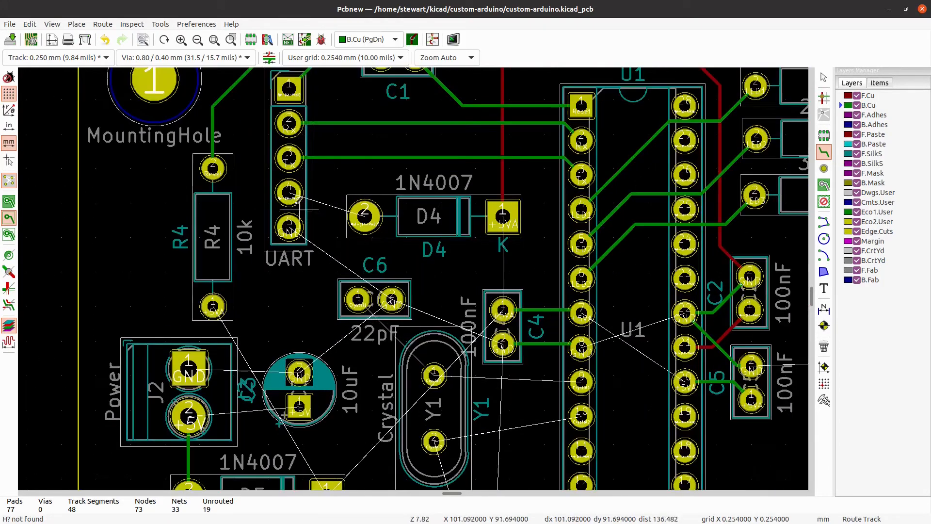
left_click(290, 193)
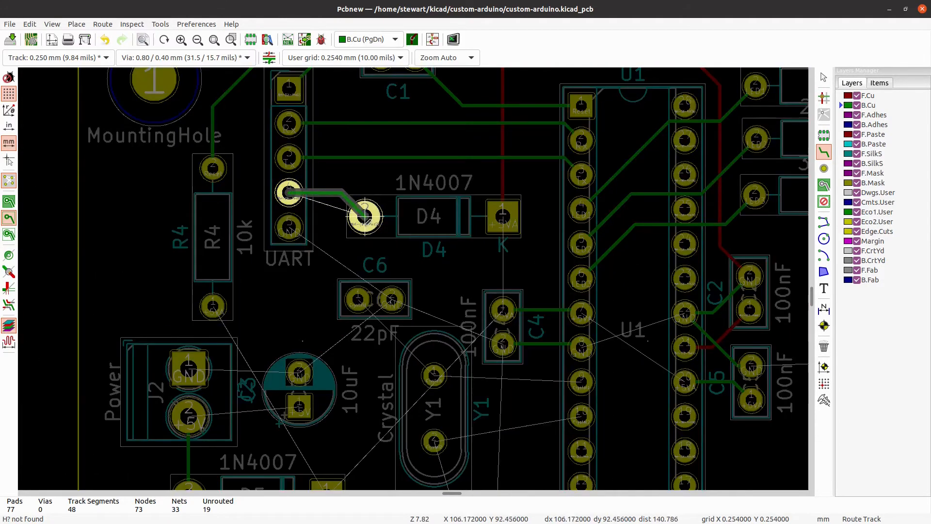
left_click(364, 215)
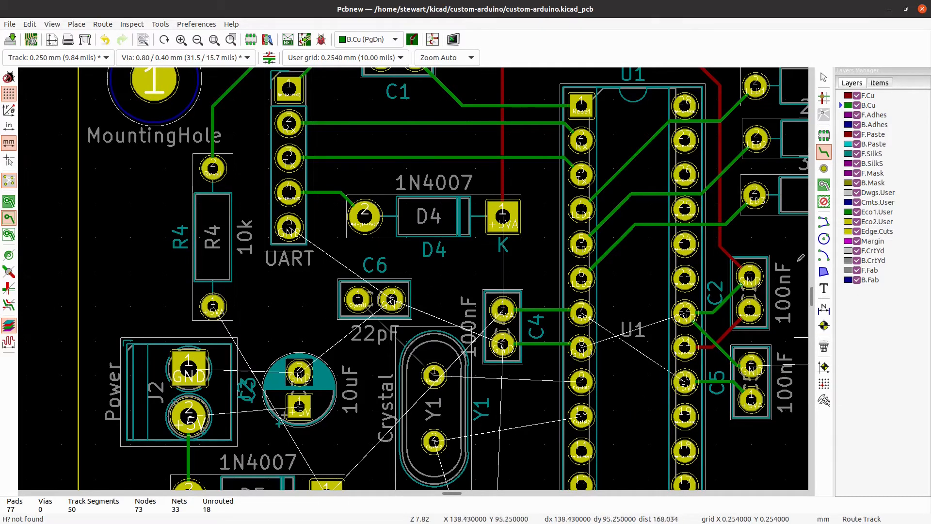
Complete the B.Cu +5VA track between D4's cathode and the R4–D5 track, and route C4's upper pad to D4's cathode.
scroll(813, 299, "down", 3)
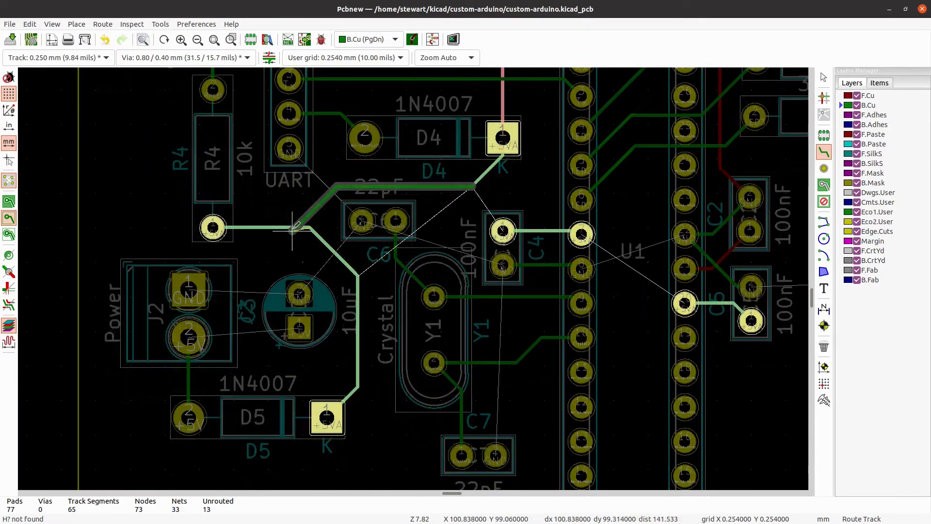
left_click(308, 225)
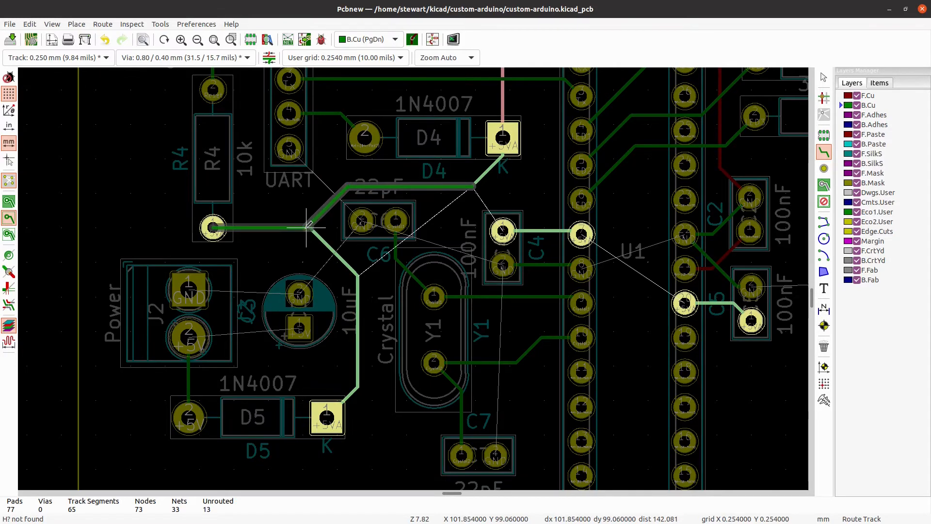
left_click(307, 224)
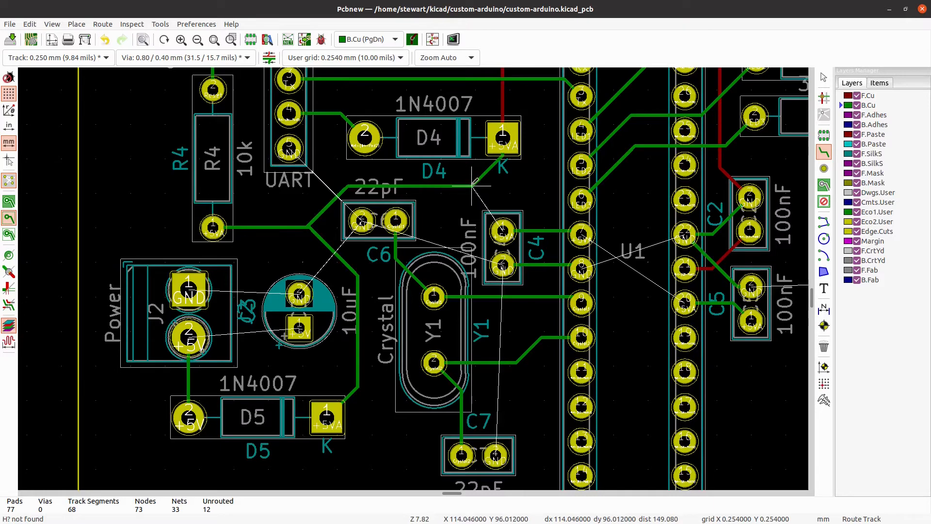
left_click(503, 231)
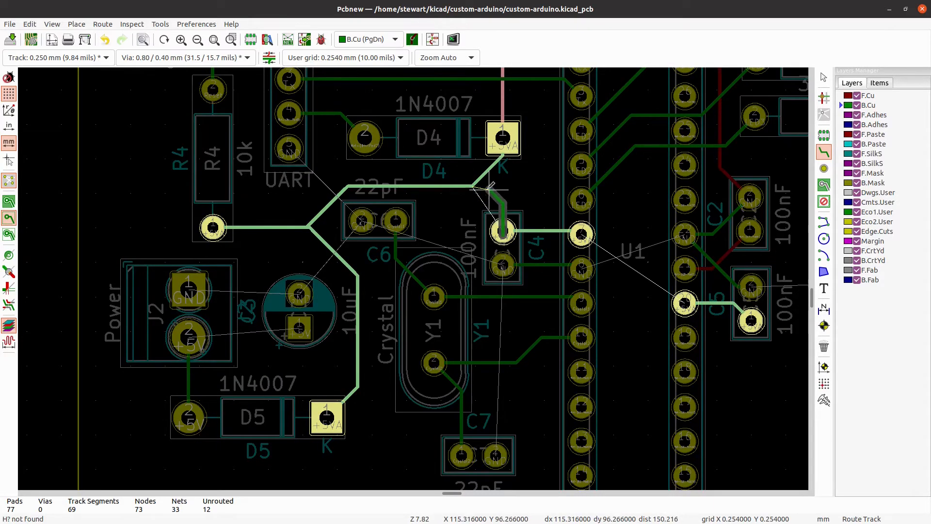
left_click(502, 138)
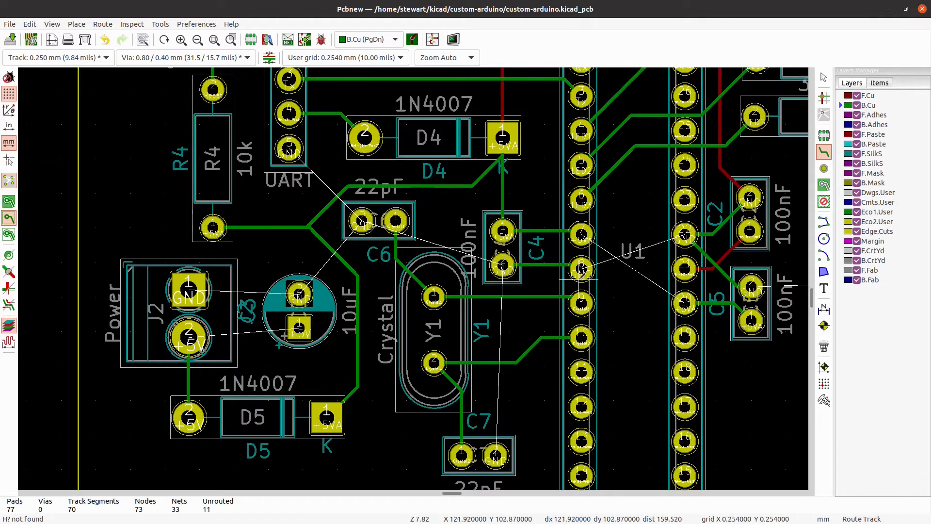
Route a B.Cu track across U1 from its +5VA pad beside C4 to the +5VA pad connected to C5.
scroll(551, 320, "down", 1)
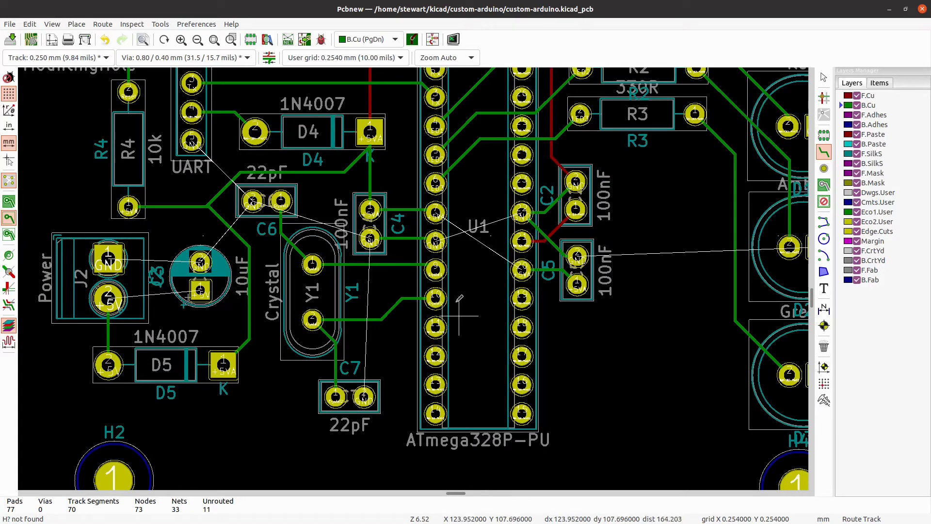
left_click(436, 211)
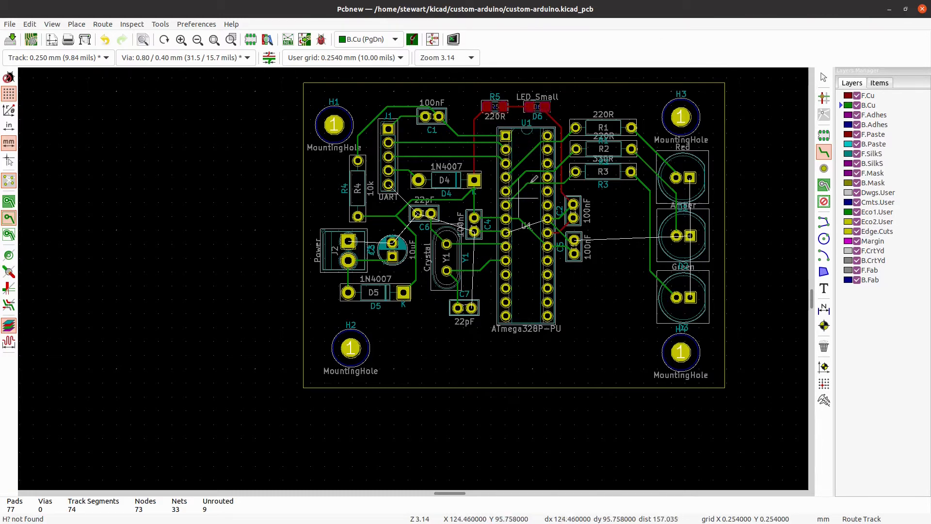
Route a trial track in the empty area between U1 and H4, changing from B.Cu to F.Cu through a via.
scroll(596, 241, "up", 1)
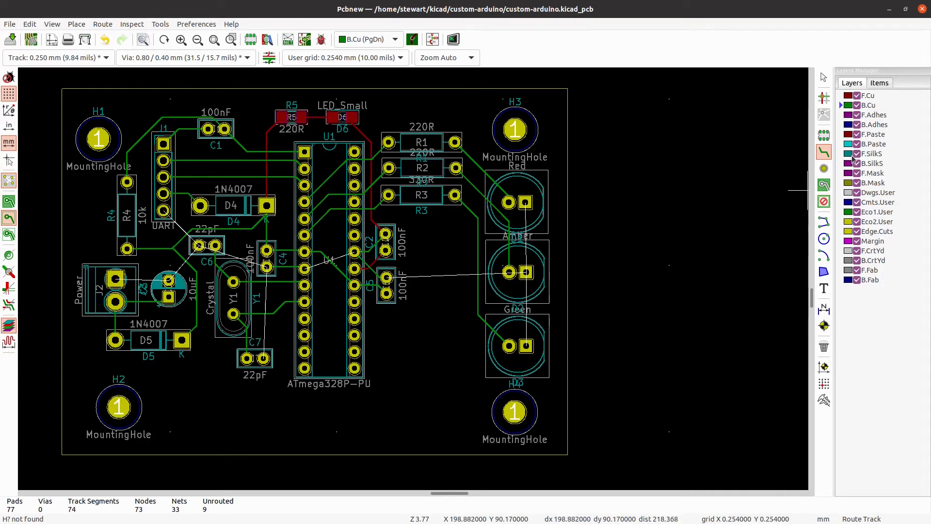
left_click(464, 417)
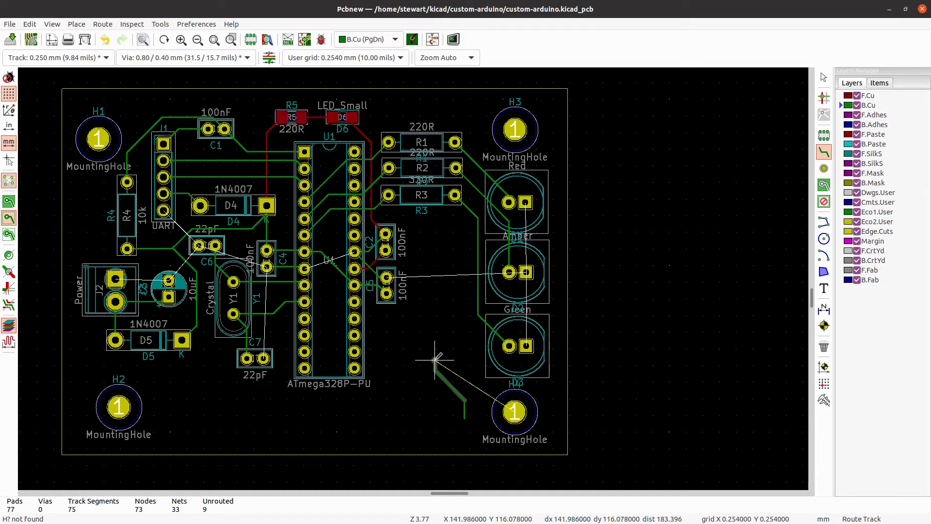
key("v")
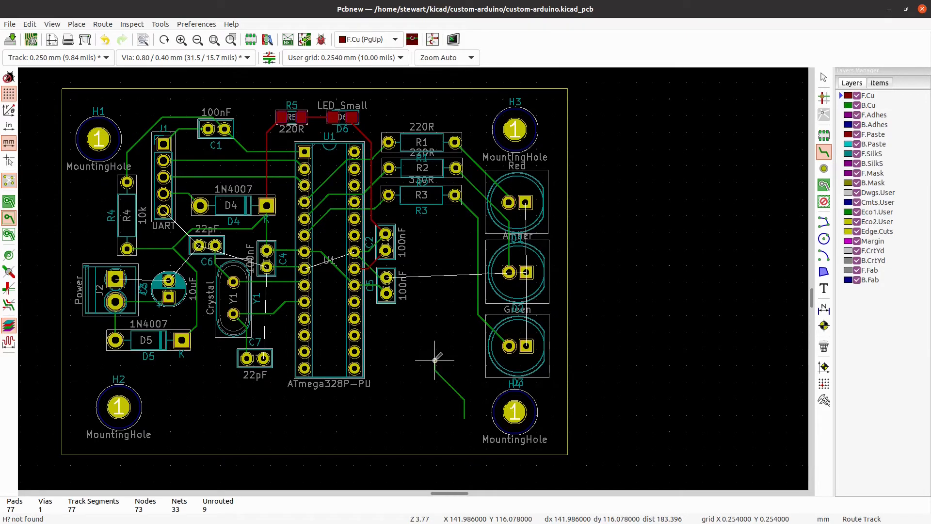
left_click(436, 311)
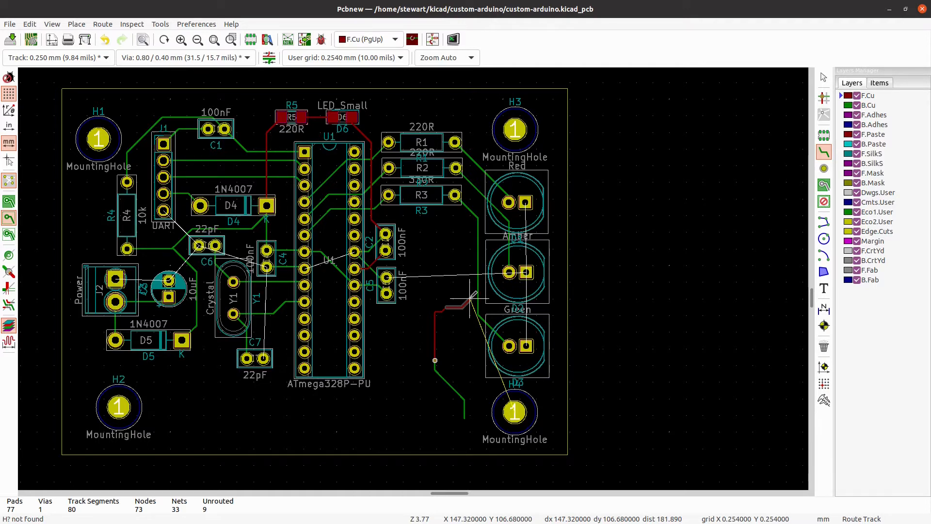
key("Escape")
Delete the trial track segments and via between U1 and H4.
left_click(824, 77)
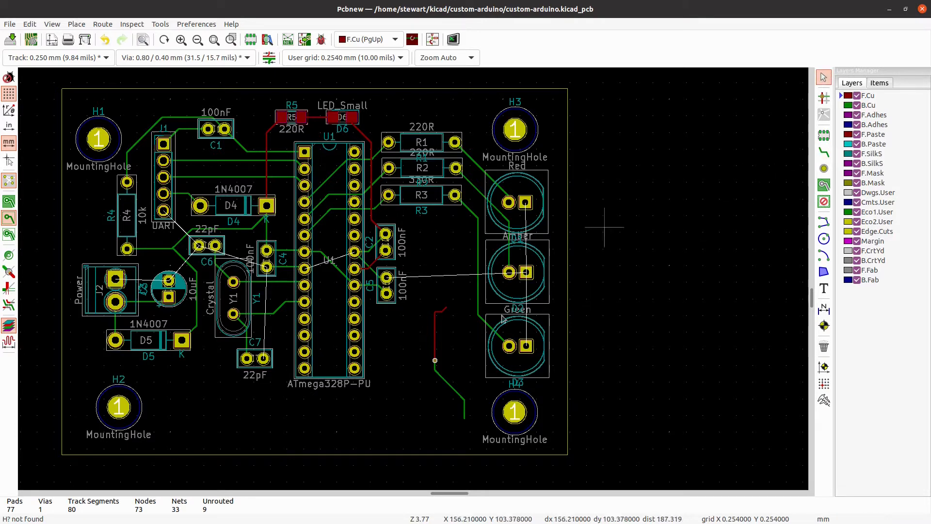
left_click_drag(426, 299, 474, 435)
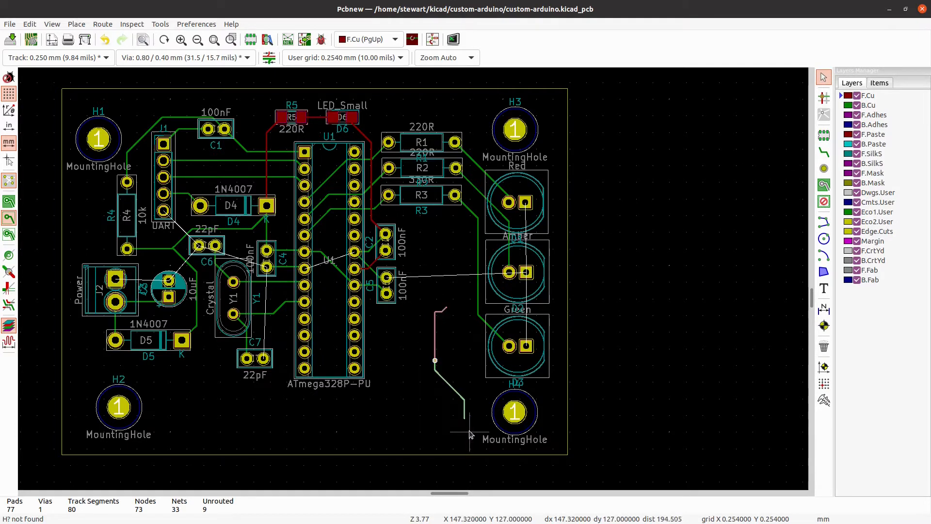
key("Delete")
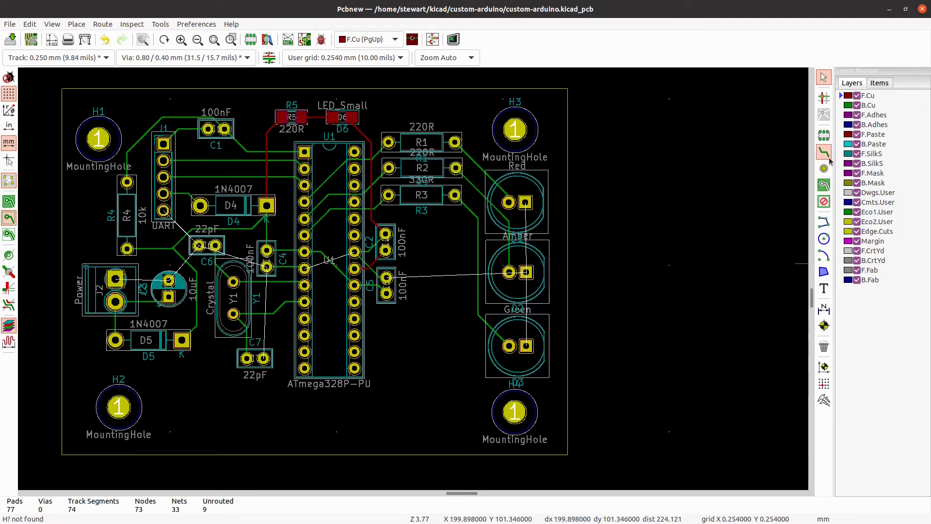
Start a copper zone at the board's upper-left corner, assigned to the B.Cu layer and the GND net.
left_click(824, 185)
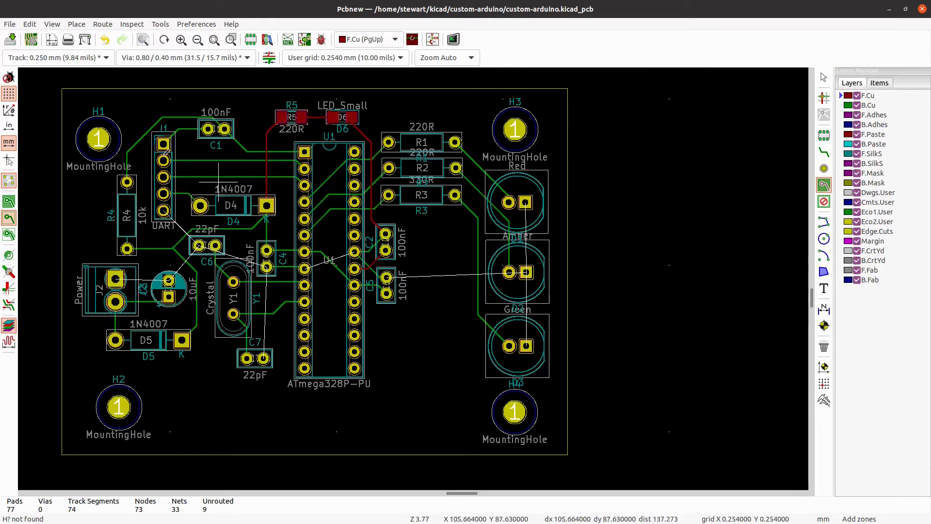
left_click(62, 88)
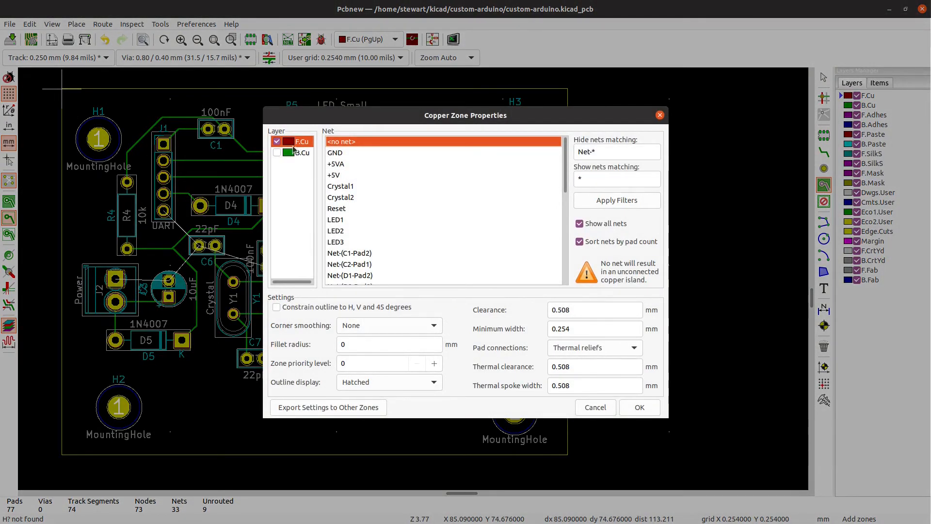
left_click(296, 153)
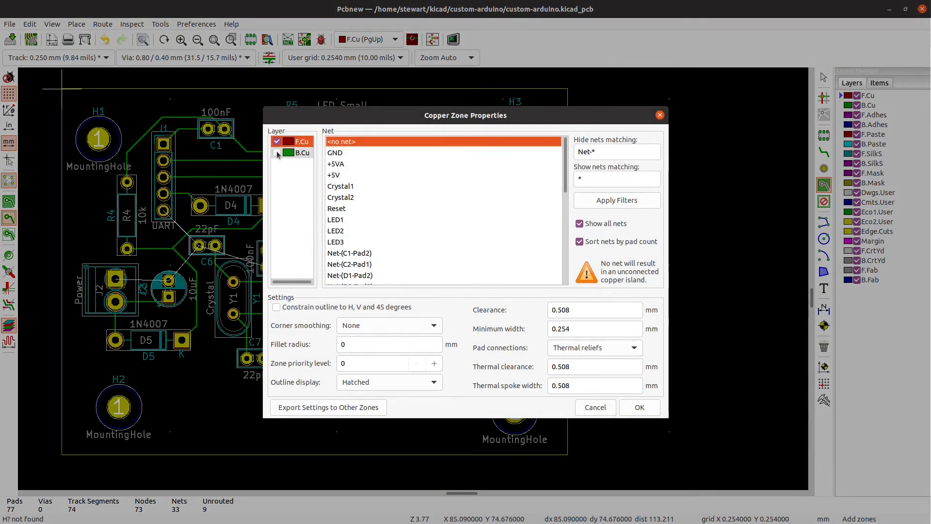
left_click(335, 153)
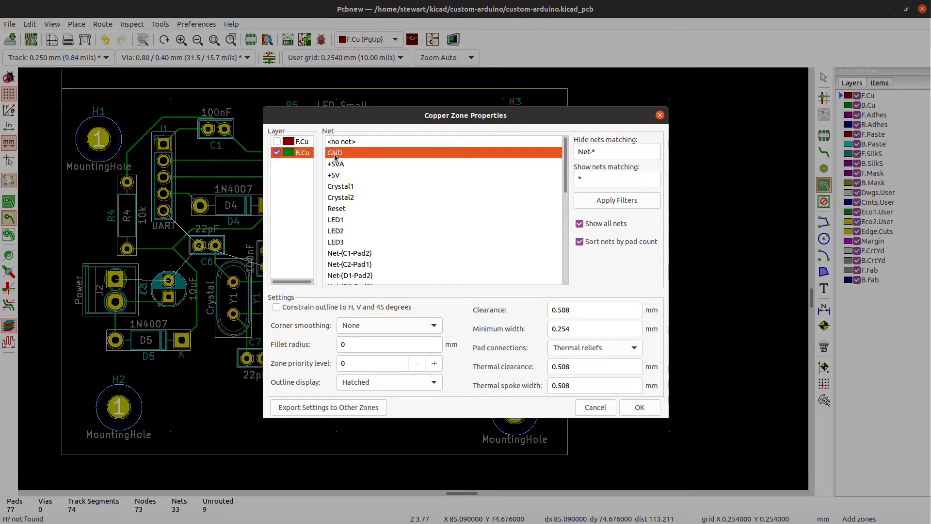
left_click(640, 408)
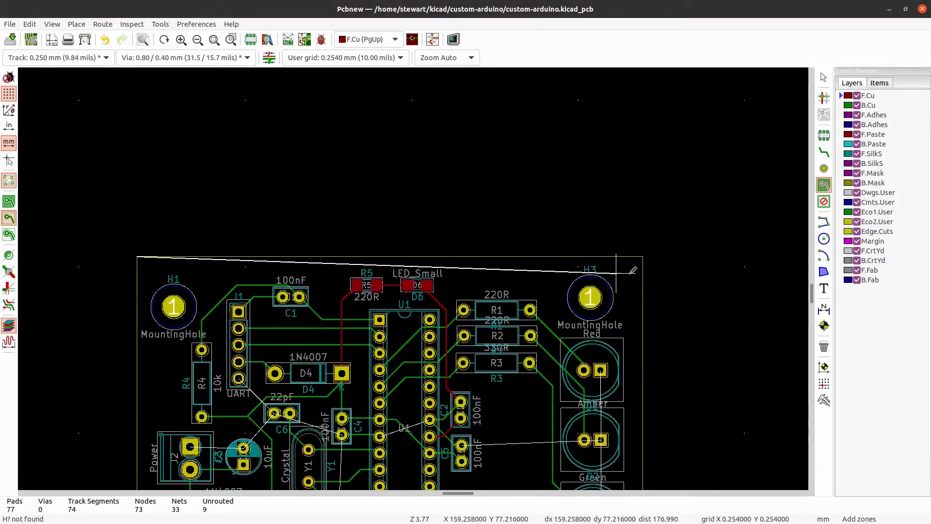
Trace the B.Cu zone through the board outline's other three corners, close it, and display the zones filled.
left_click(642, 258)
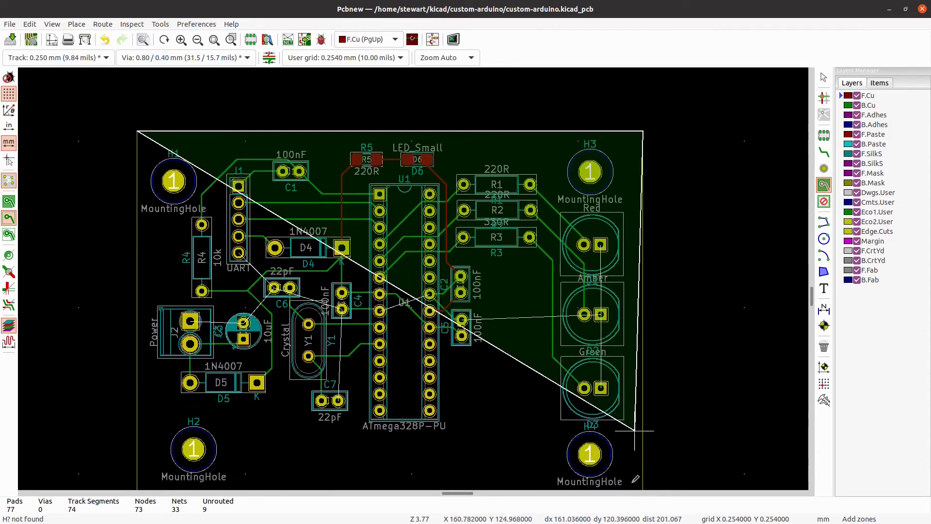
left_click(643, 401)
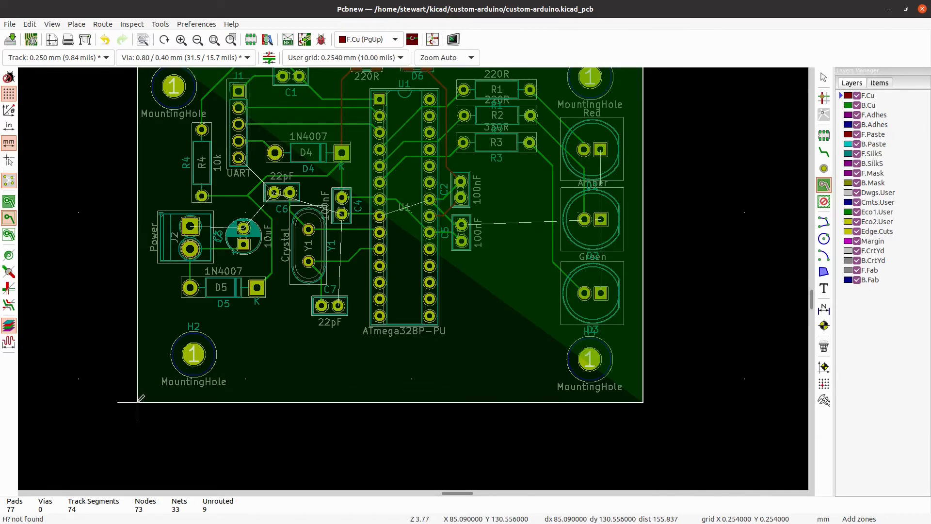
double_click(137, 402)
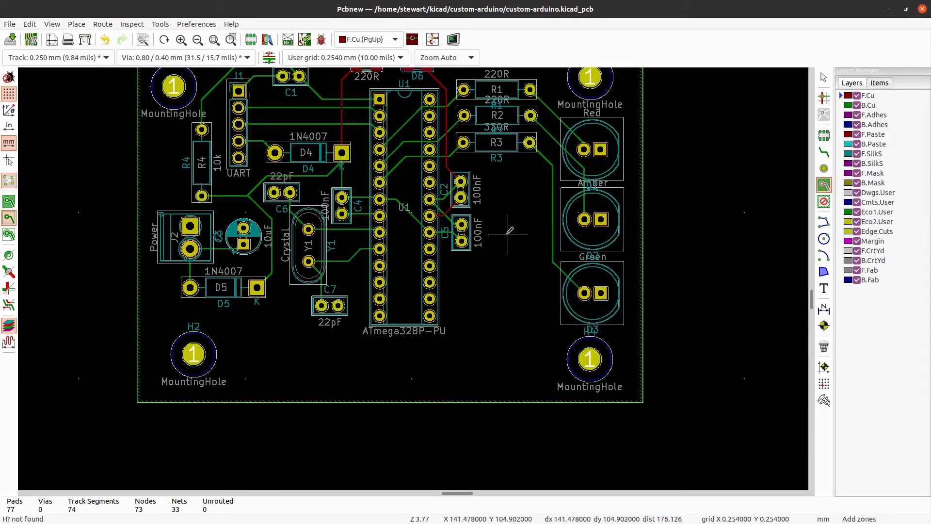
left_click(8, 201)
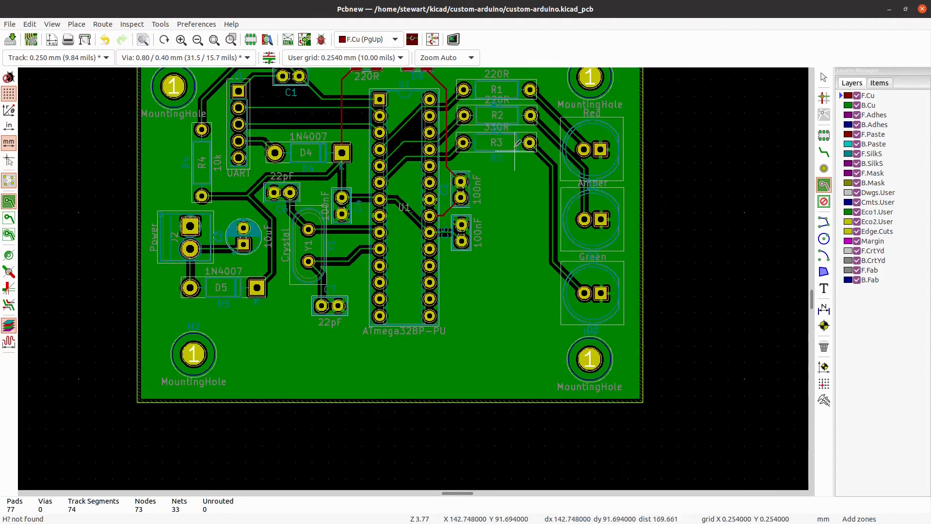
Start a second copper zone at the board's upper-right corner, on the F.Cu layer with the GND net.
left_click_drag(812, 300, 811, 300)
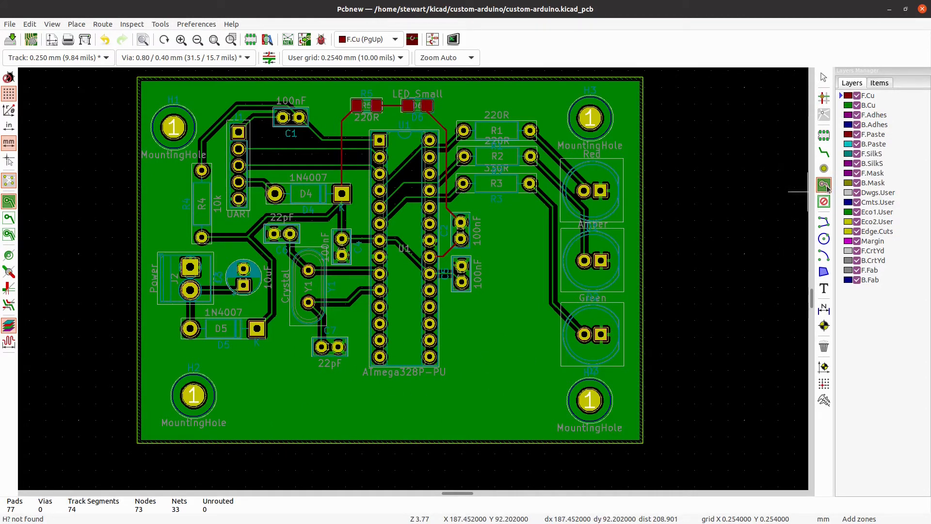
left_click(643, 76)
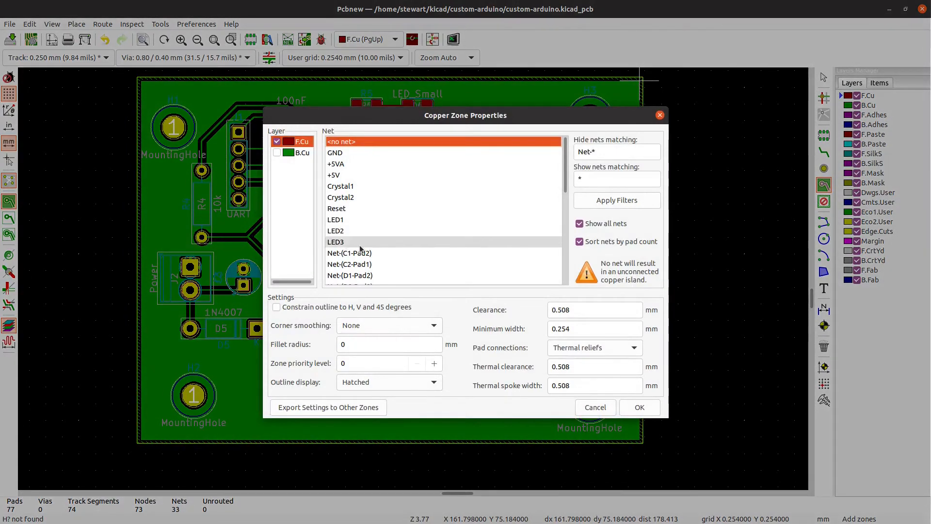
left_click(339, 153)
left_click(639, 407)
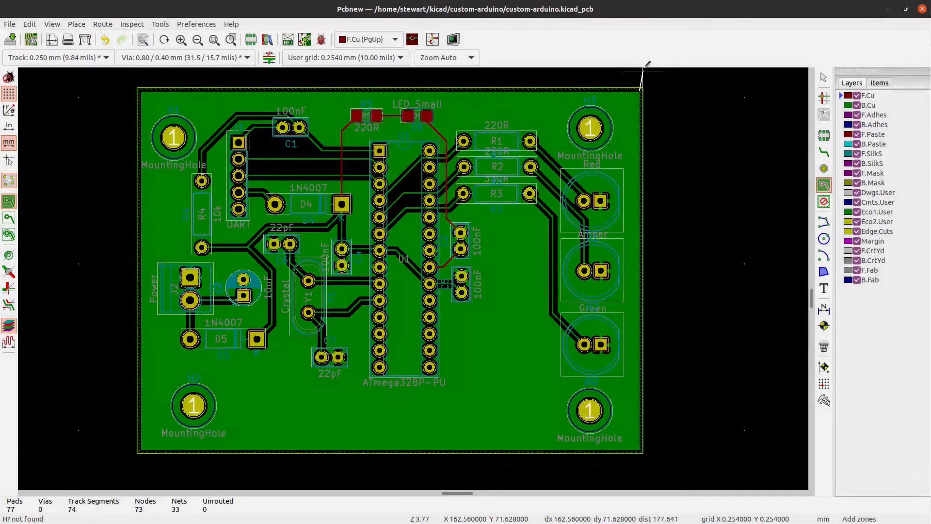
Trace the F.Cu GND zone just inside the board edge around the remaining corners and close the outline.
scroll(635, 454, "down", 1, "shift")
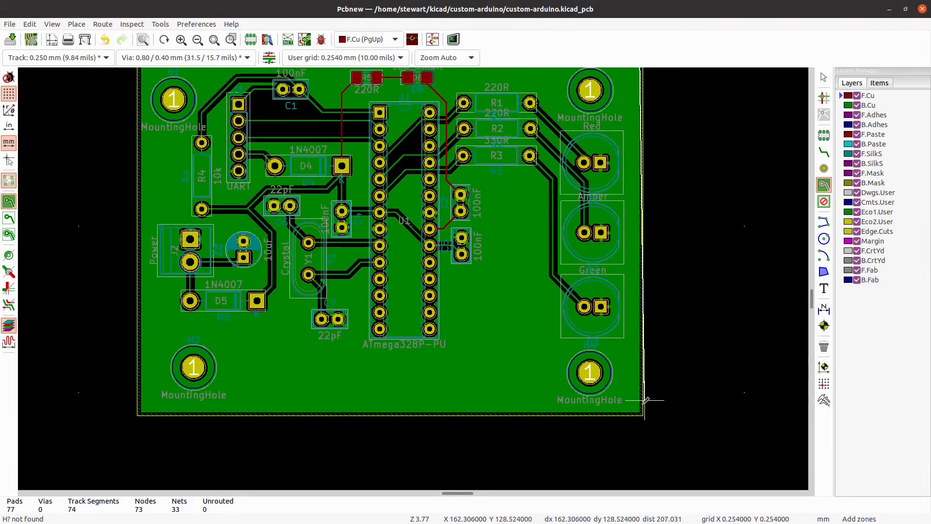
left_click(639, 412)
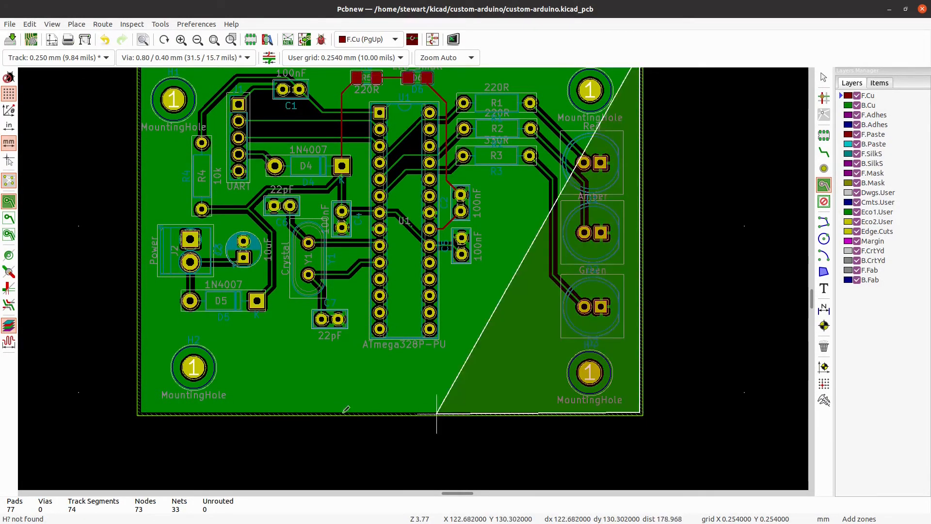
left_click(142, 412)
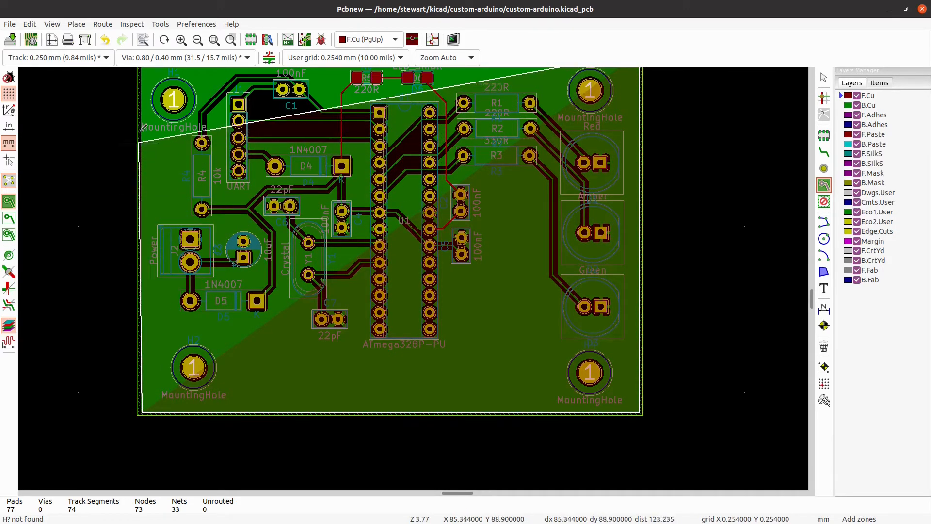
left_click(142, 213)
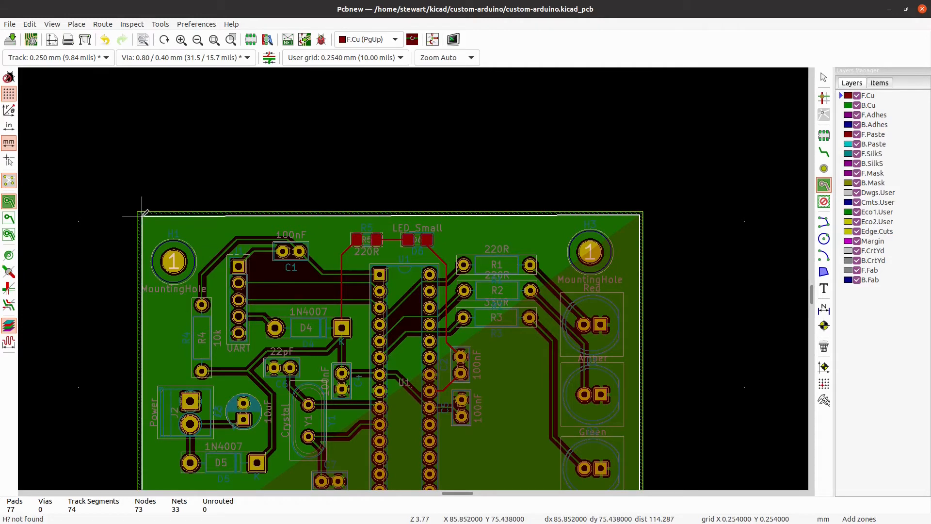
double_click(142, 216)
Hide the zone fills, view the filled areas as outlines only, and return to hidden fills.
scroll(473, 260, "down", 3)
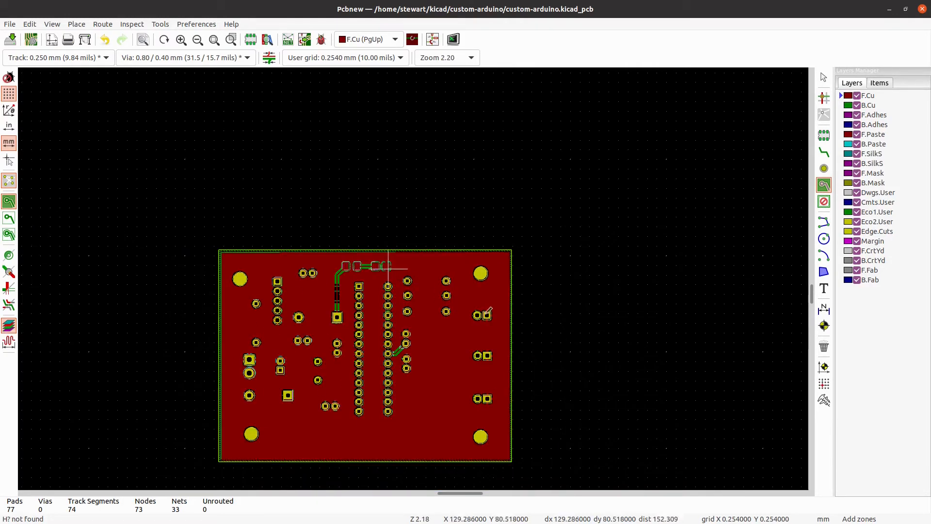
left_click_drag(812, 294, 812, 301)
left_click(8, 221)
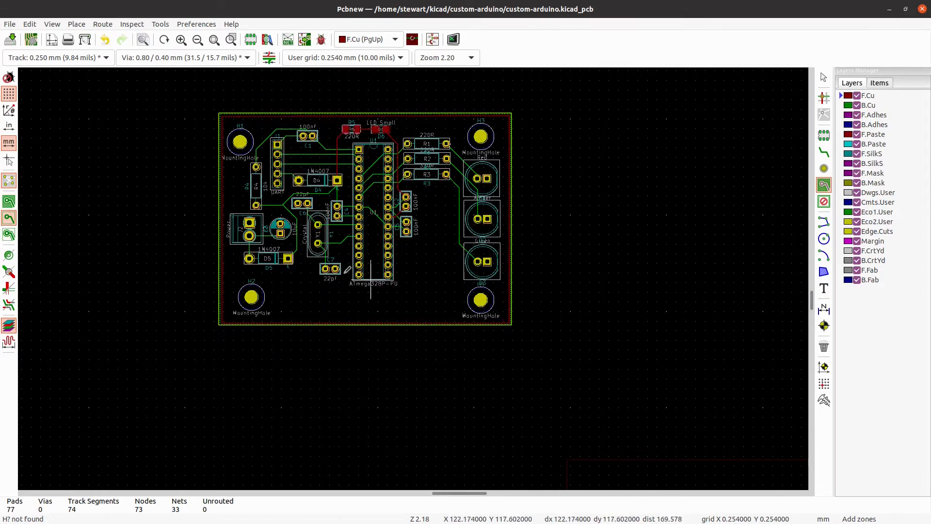
left_click(8, 235)
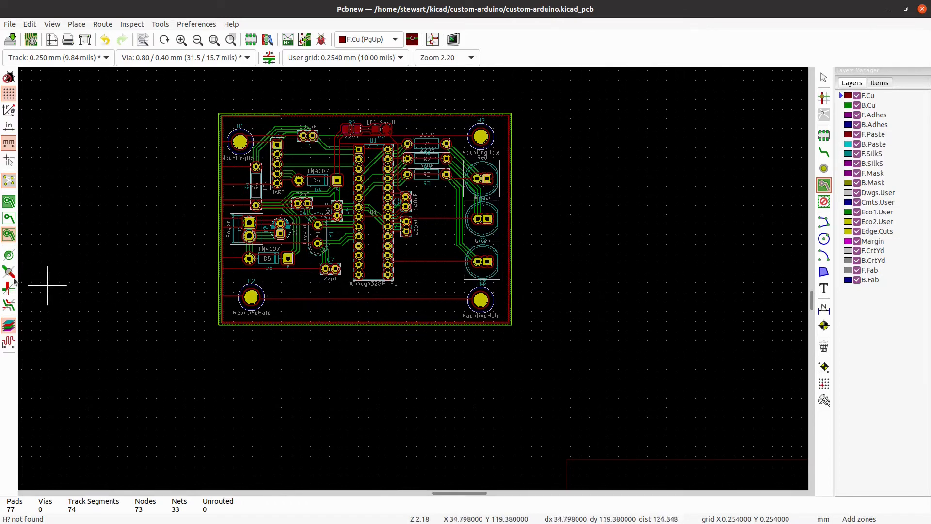
left_click(8, 219)
Inspect the populated board from several angles in the 3D Viewer and close the viewer.
scroll(371, 225, "up", 2)
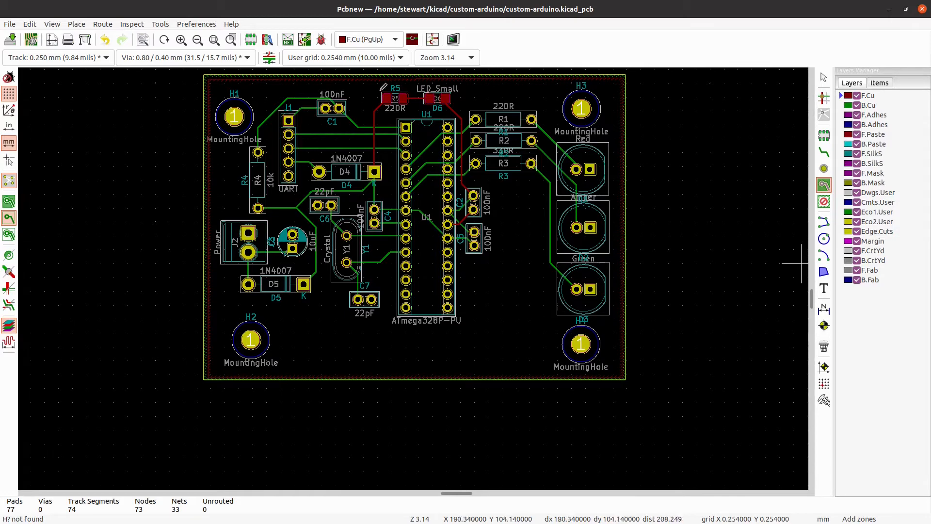
left_click(51, 24)
left_click(82, 74)
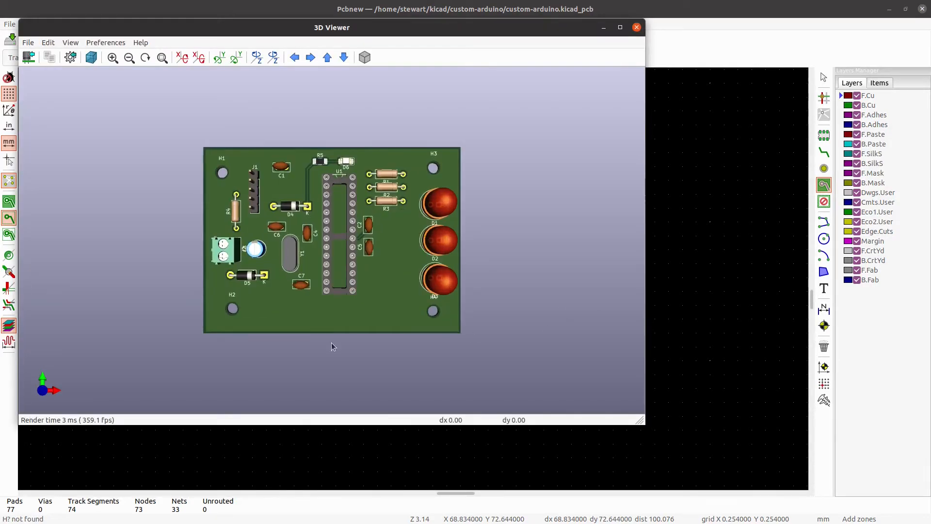
left_click_drag(334, 346, 356, 316)
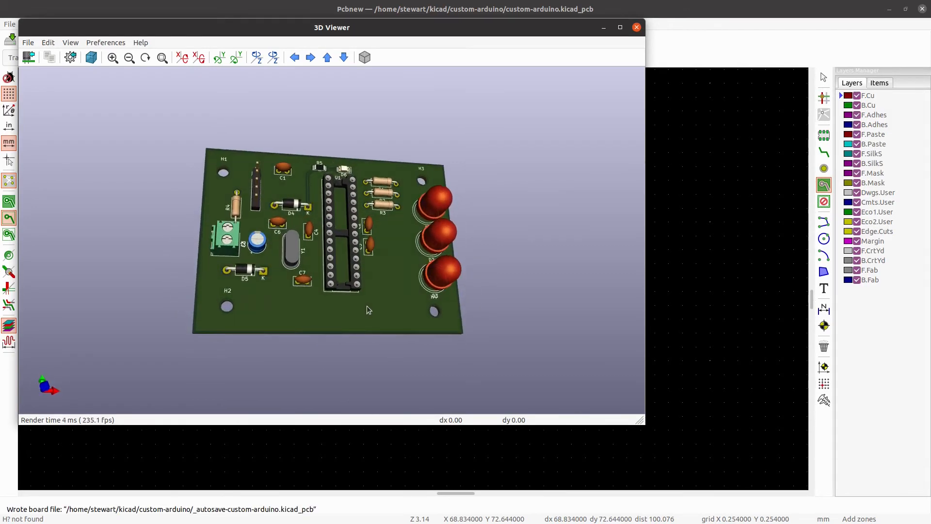
left_click_drag(236, 216, 314, 291)
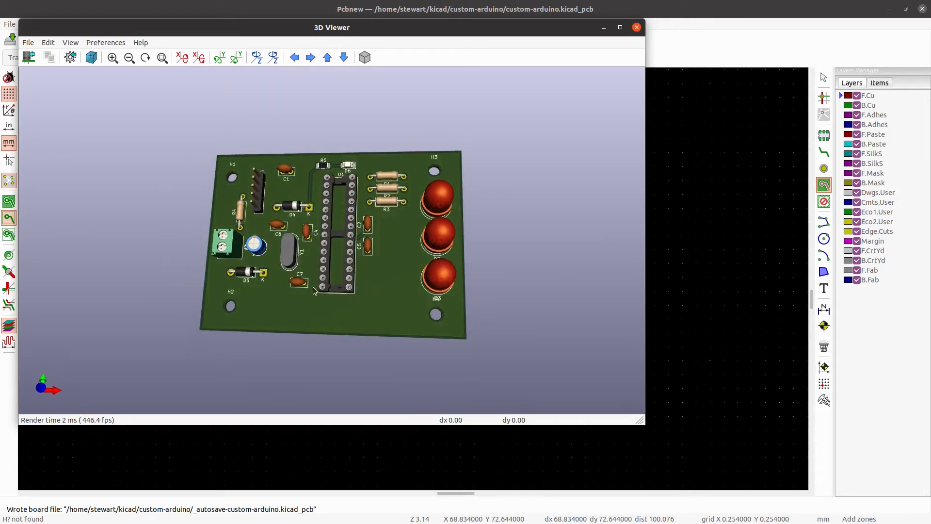
left_click(636, 27)
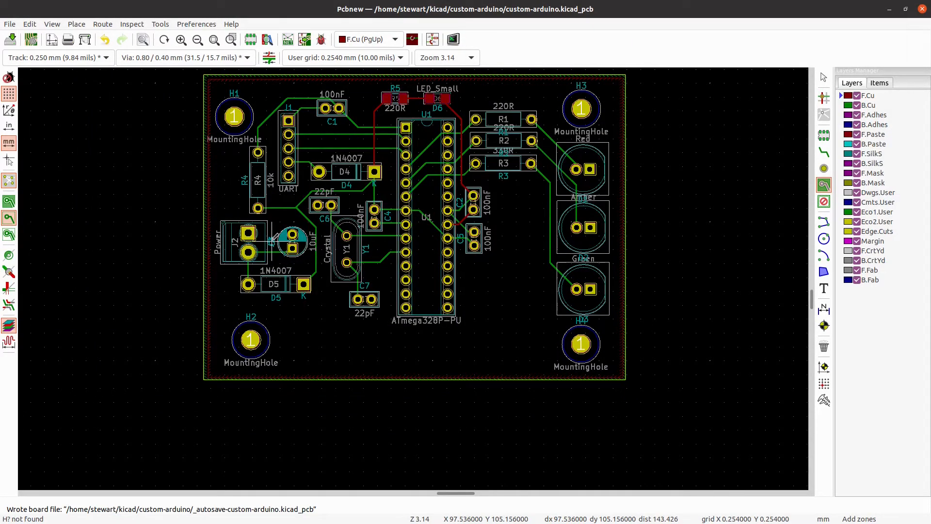
Run the Design Rules Checker on the board, review its messages, and close the DRC Control dialog.
left_click(132, 24)
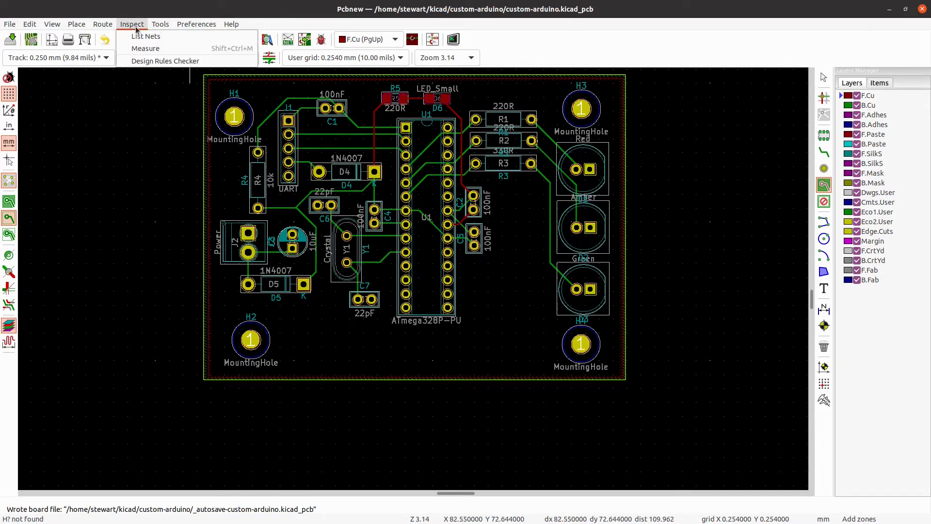
left_click(143, 61)
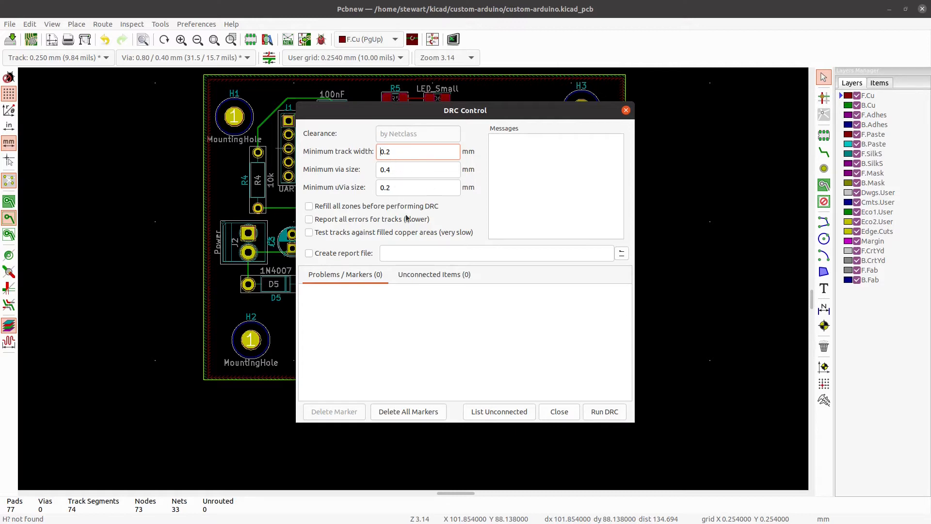
left_click(611, 414)
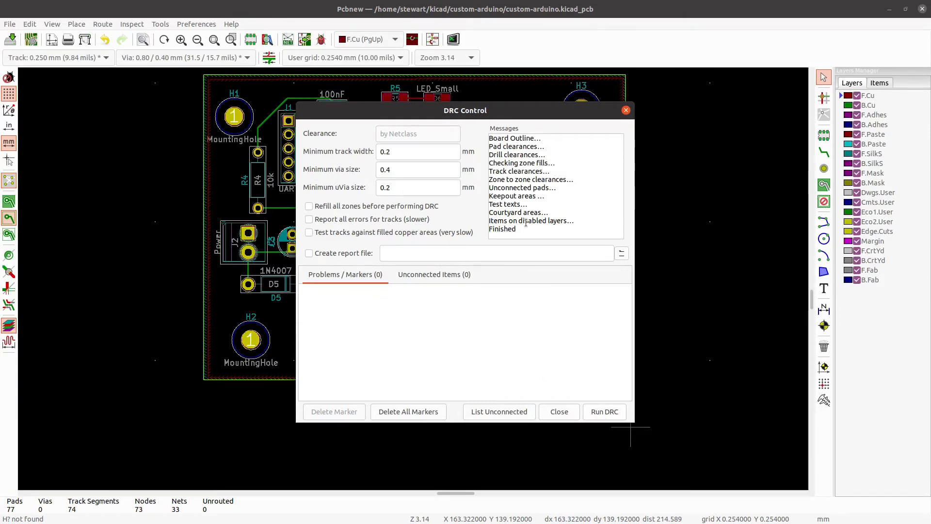
left_click(626, 111)
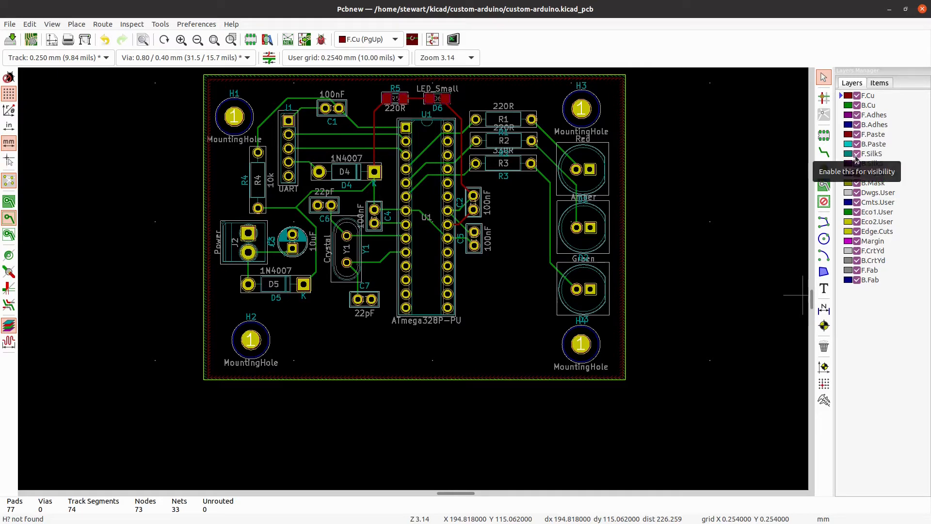
Hide the F.Fab layer and toggle the visibility of F.SilkS to compare which labels belong to the silkscreen.
left_click(859, 271)
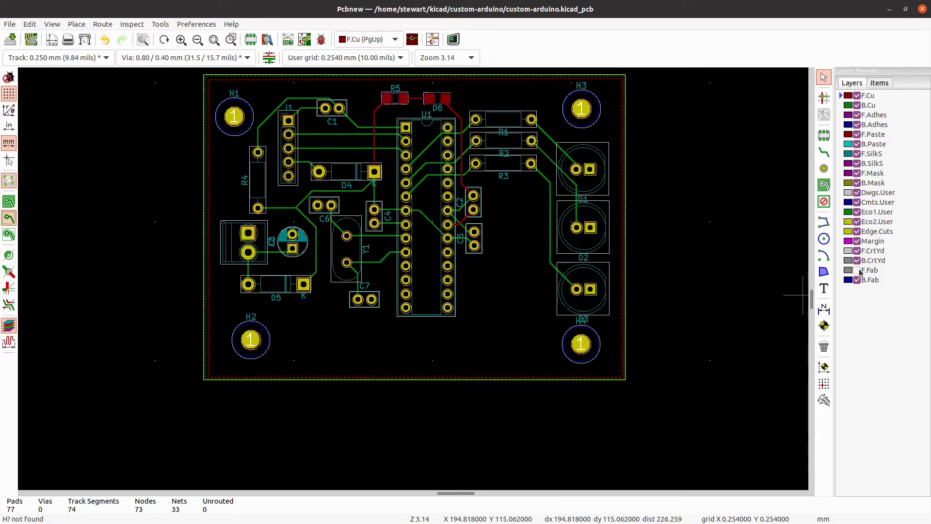
left_click(857, 144)
left_click(856, 154)
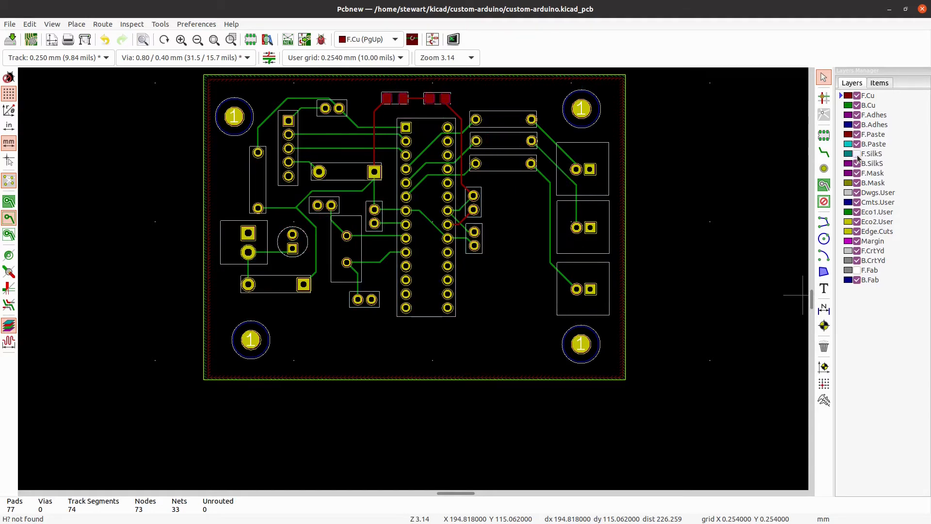
left_click(856, 154)
left_click(856, 154)
left_click(857, 154)
left_click(857, 154)
left_click(857, 155)
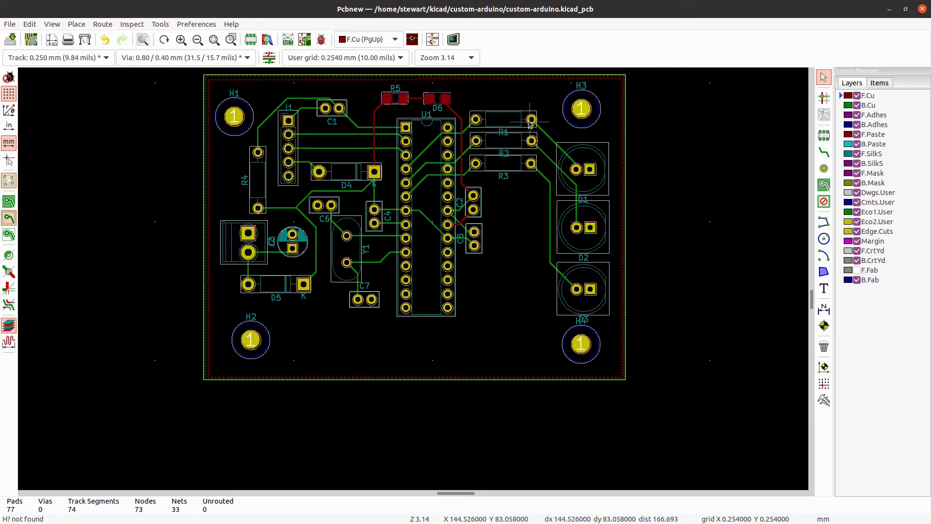
Show the F.Fab layer again to view the value labels around resistors R1, R2 and R3.
scroll(529, 127, "up", 1)
scroll(415, 281, "up", 2)
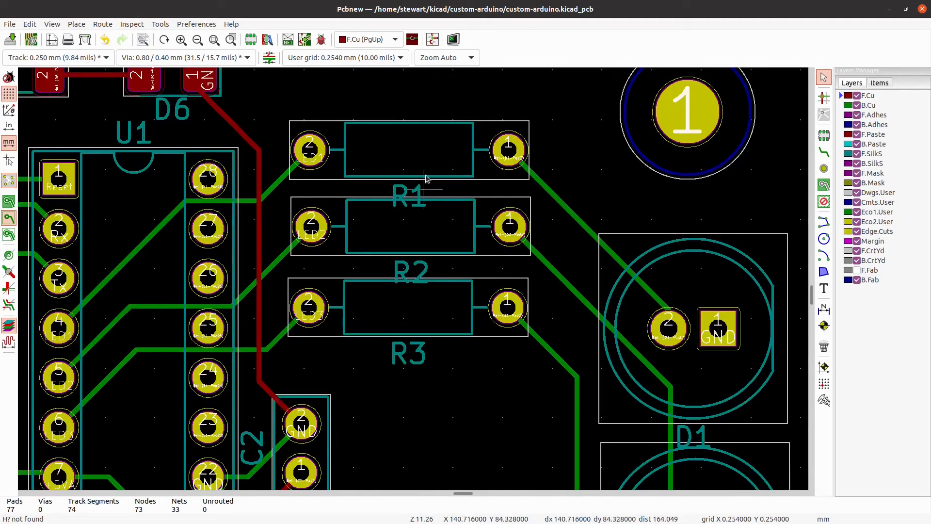
left_click(856, 270)
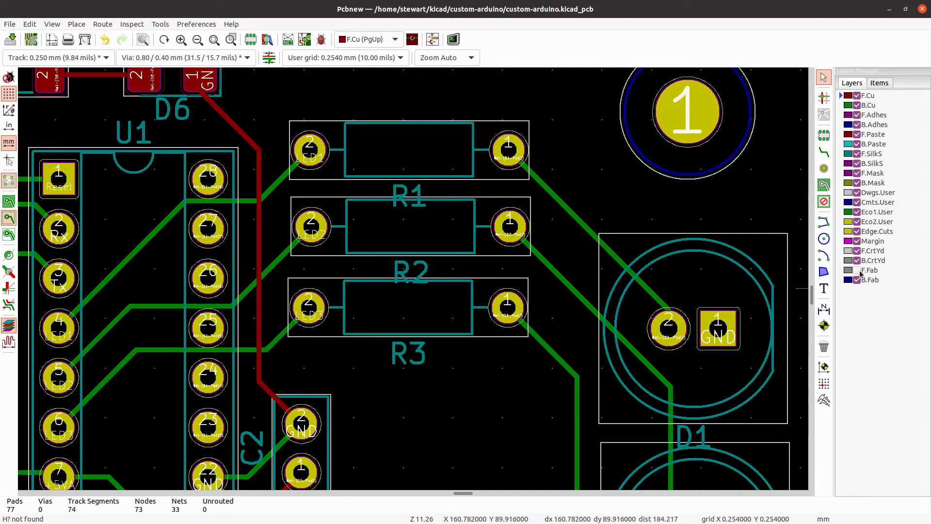
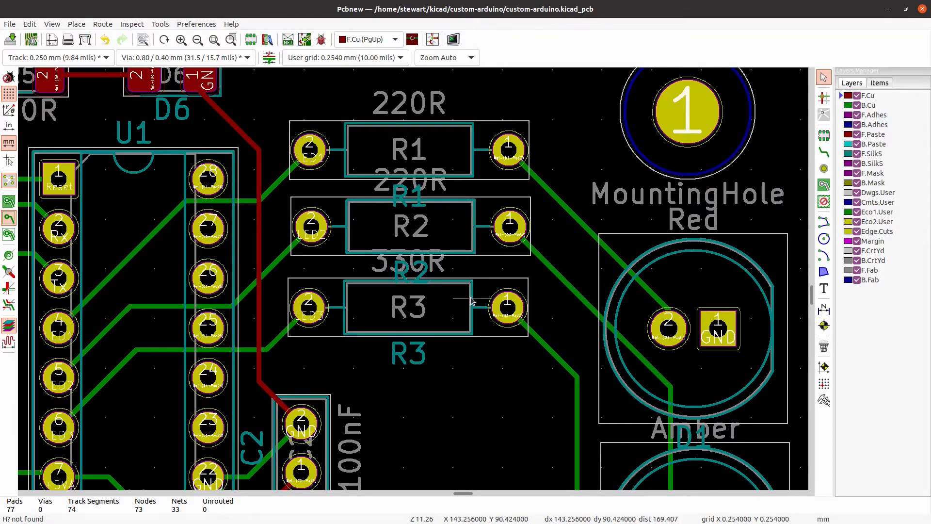
Move the R1 silkscreen reference into the centre of the R1 resistor body.
left_click(404, 195)
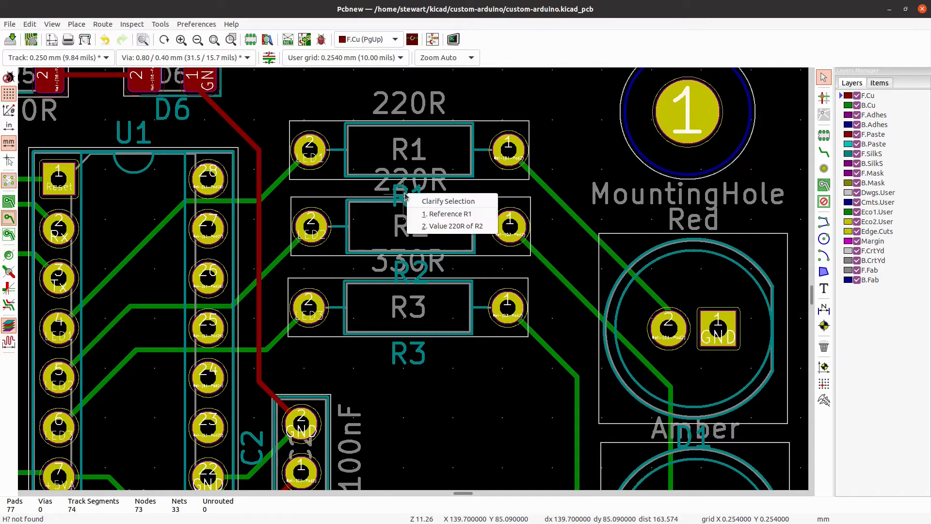
left_click(446, 214)
left_click_drag(405, 196, 409, 151)
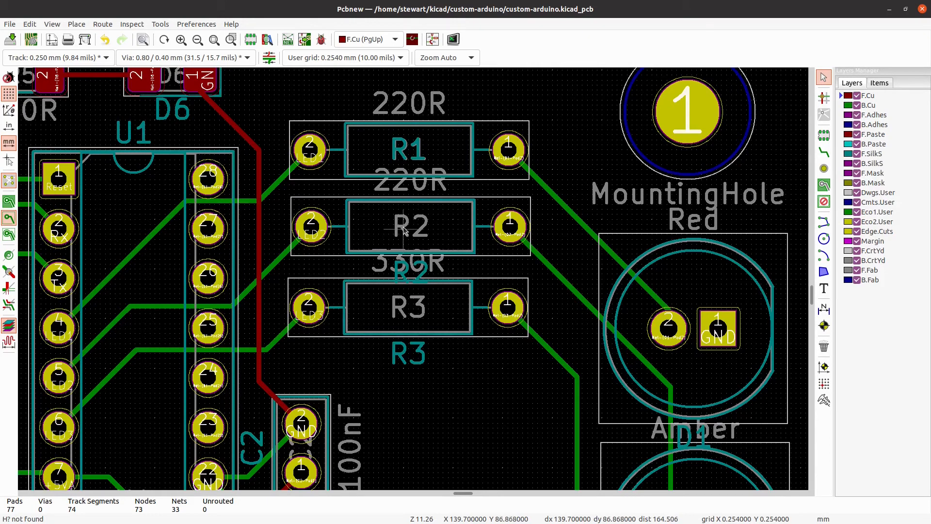
Pick the silkscreen reference of R2 from the overlapping texts and move it into the centre of the R2 body.
left_click(405, 229)
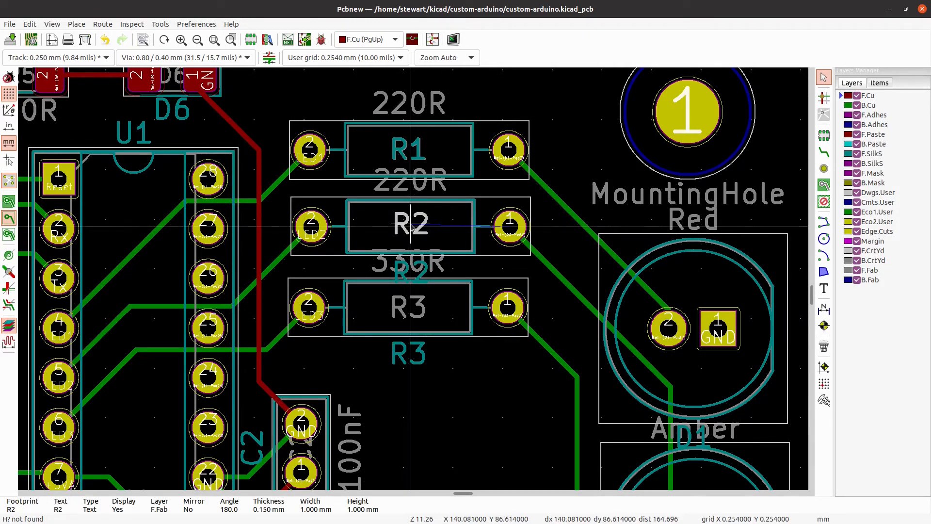
left_click(403, 273)
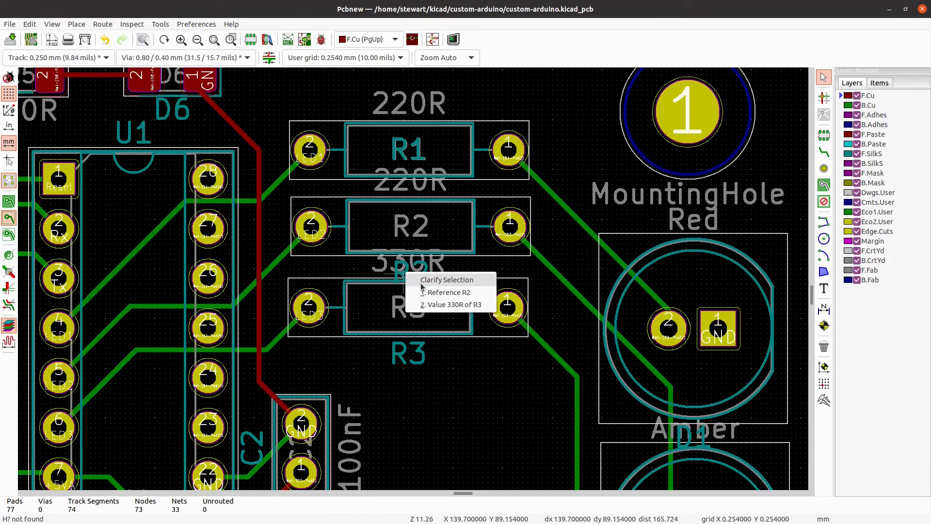
left_click(436, 291)
key("Escape")
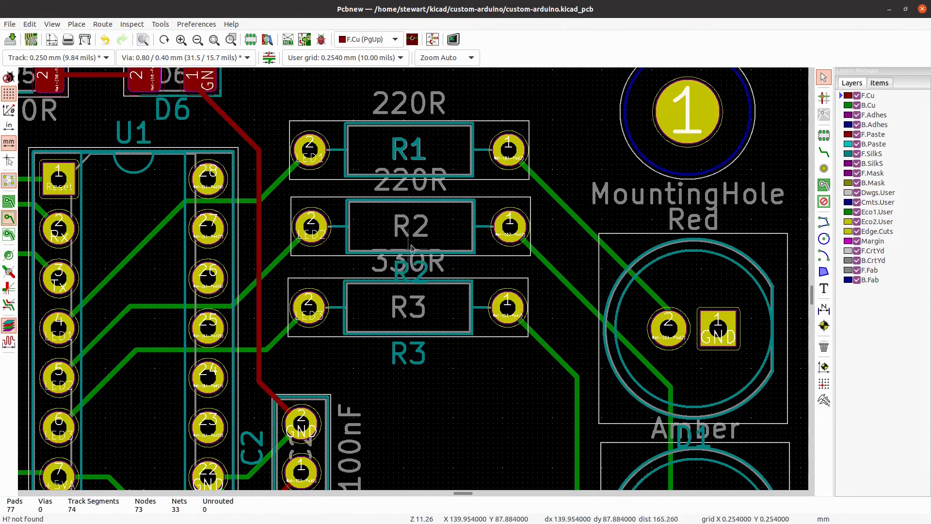
left_click(406, 275)
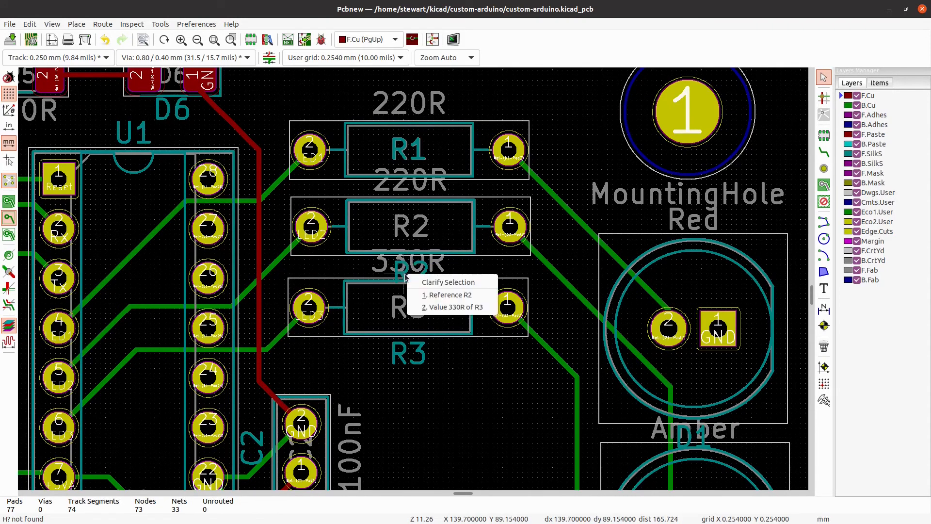
left_click(433, 308)
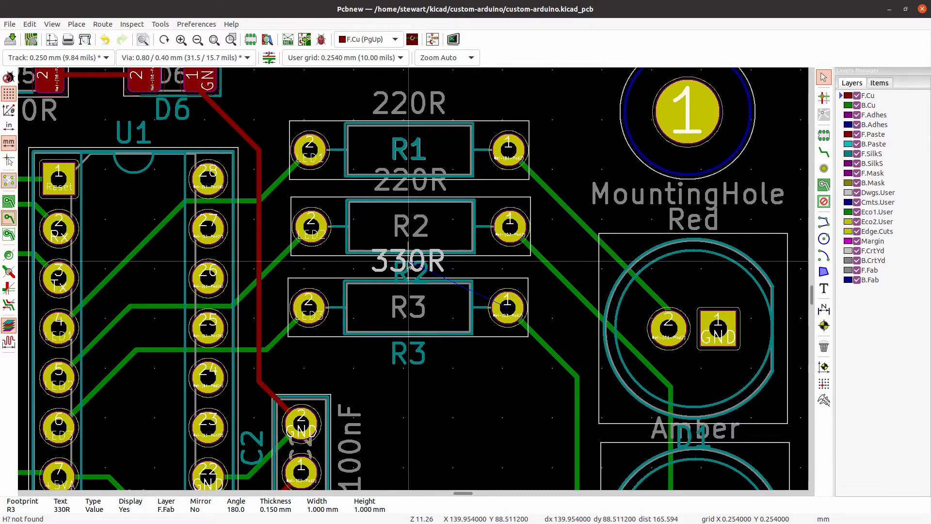
left_click(413, 266)
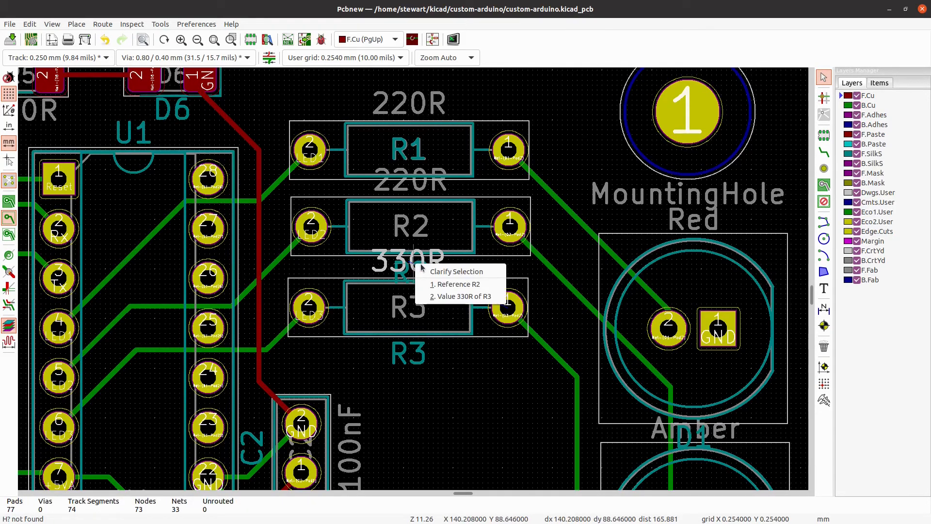
left_click(458, 284)
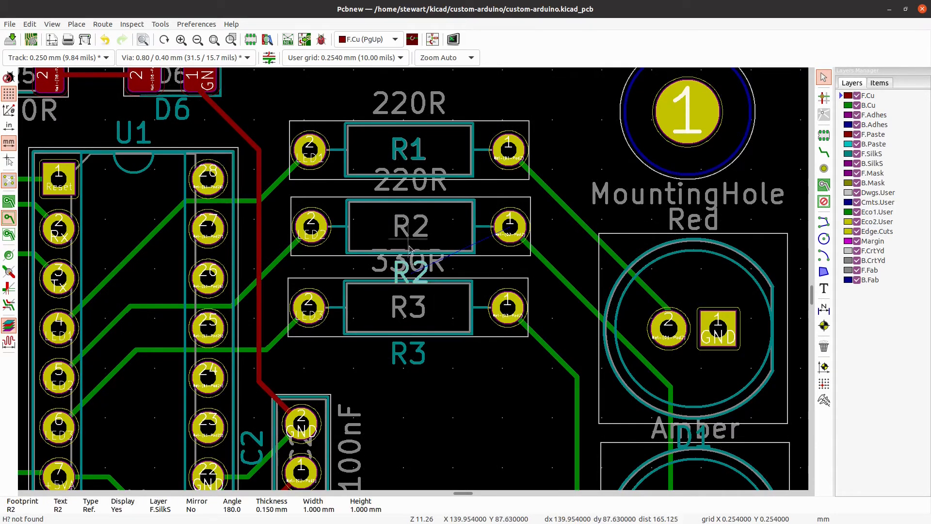
left_click_drag(410, 266, 411, 227)
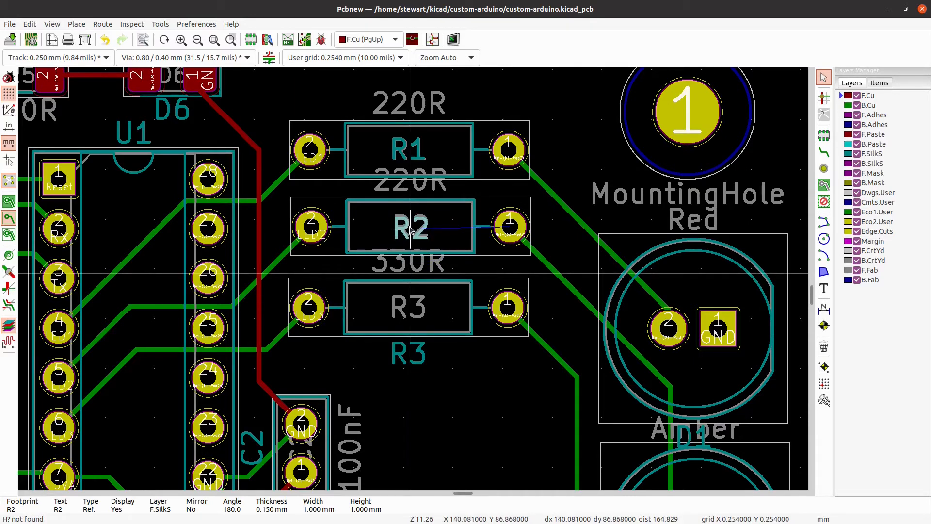
left_click(412, 227)
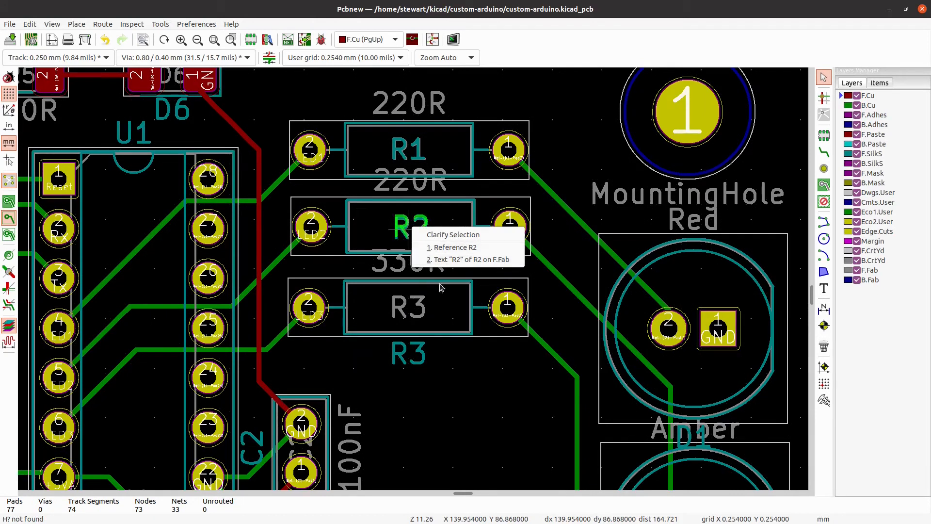
left_click(405, 271)
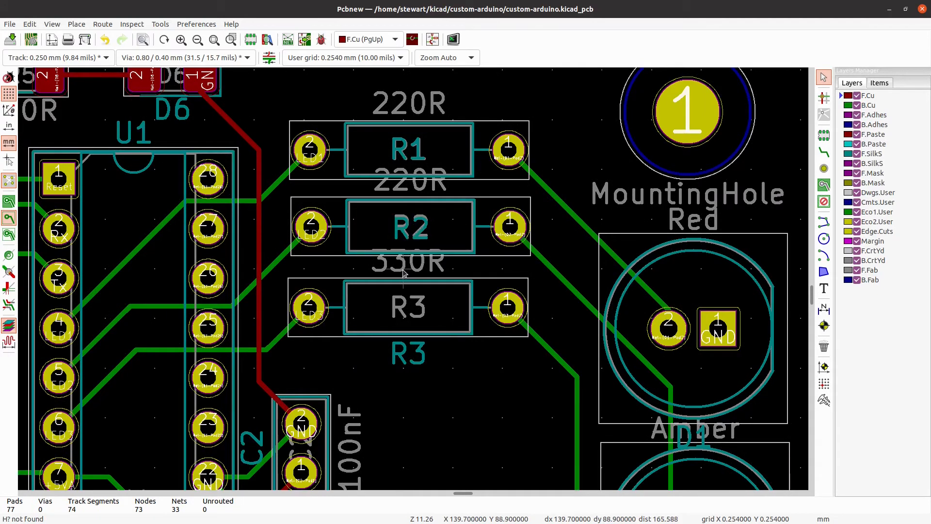
Move the 330R value of R3 below the resistor near pad 1, and place the R3 reference inside its body.
left_click(402, 272)
left_click_drag(402, 273, 408, 310)
left_click(423, 356)
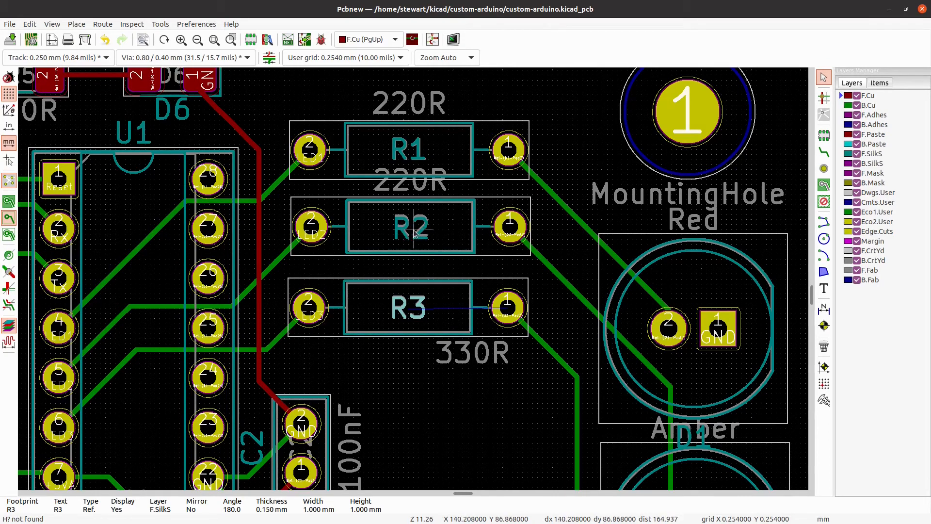
Move the 220R value of R2 below the resistor near pad 1 and assign it to the F.SilkS layer.
left_click(423, 187)
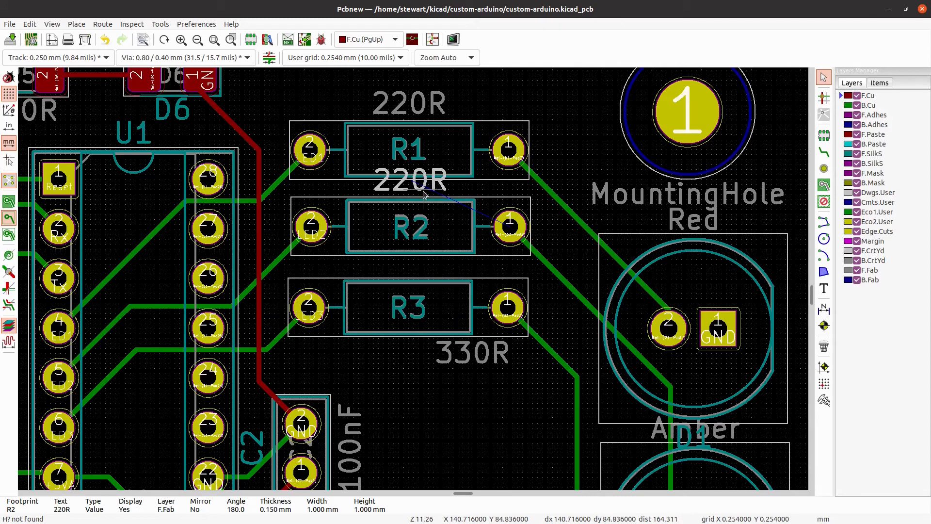
left_click_drag(425, 194, 469, 267)
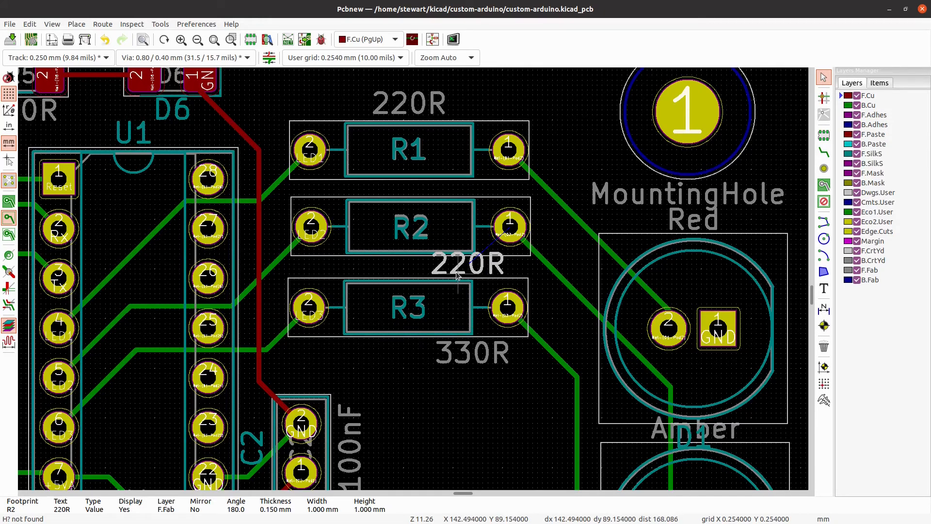
right_click(457, 276)
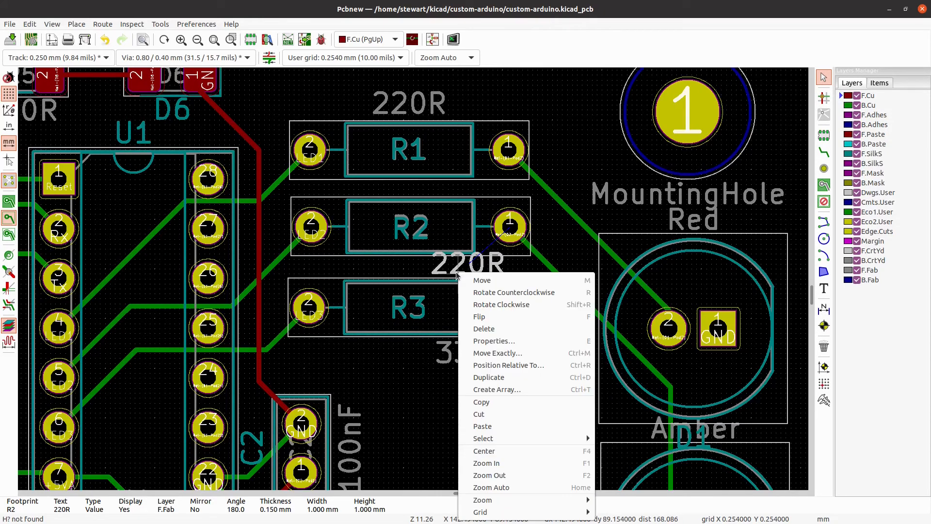
left_click(482, 342)
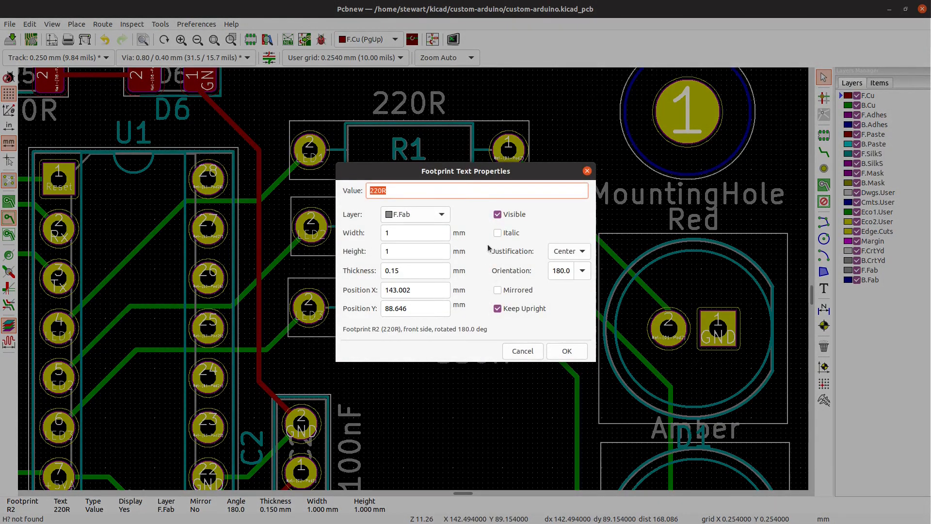
left_click(440, 215)
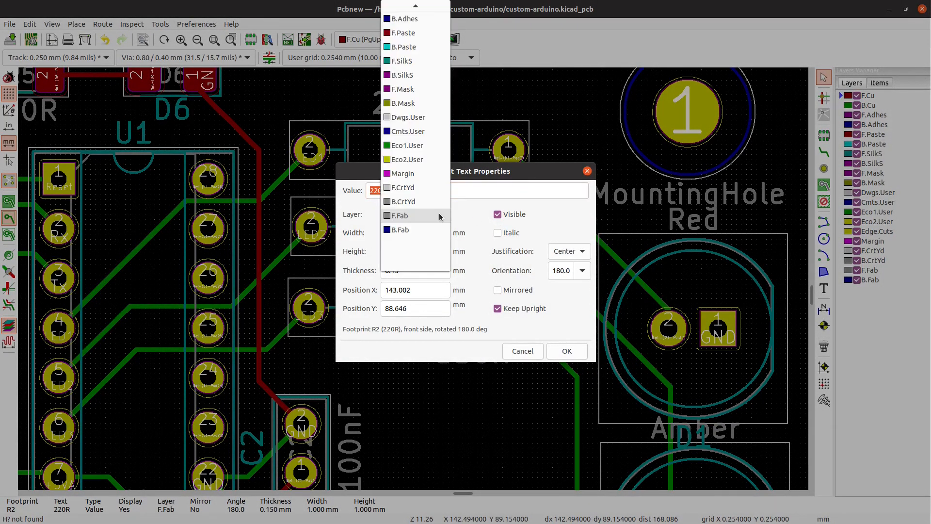
left_click(408, 62)
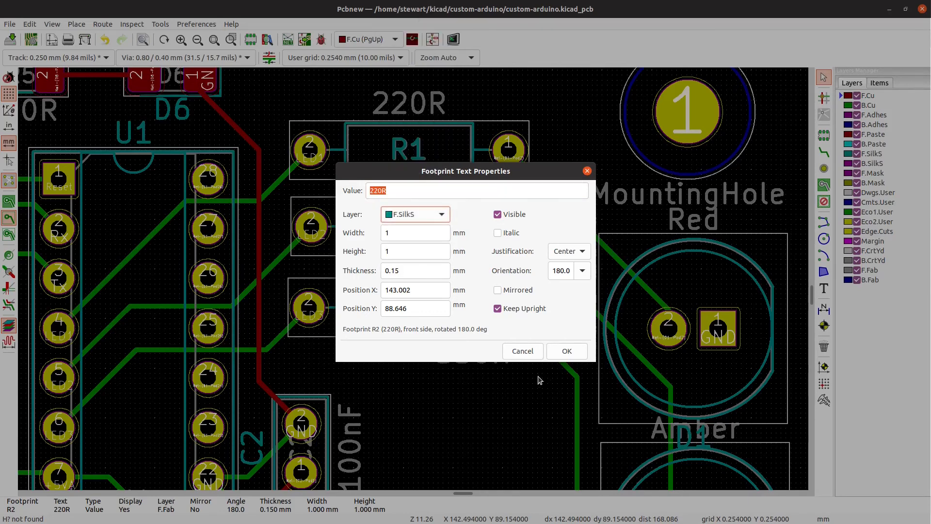
left_click(566, 352)
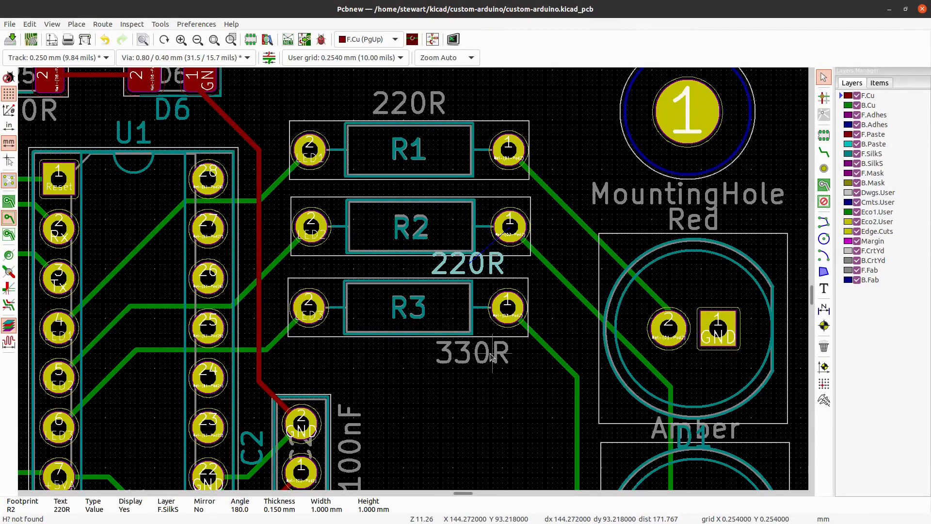
key("m")
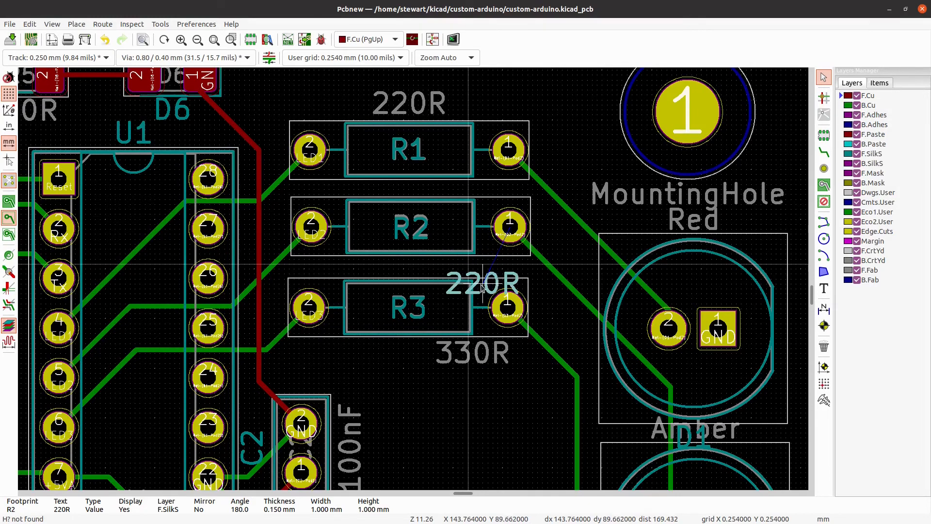
left_click(477, 268)
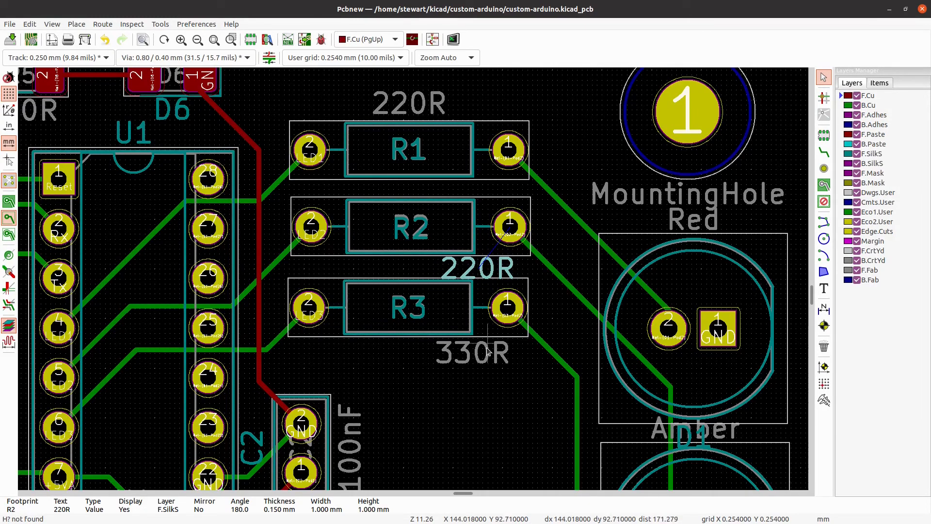
Change the layer of R3's 330R value text to F.SilkS.
left_click(466, 353)
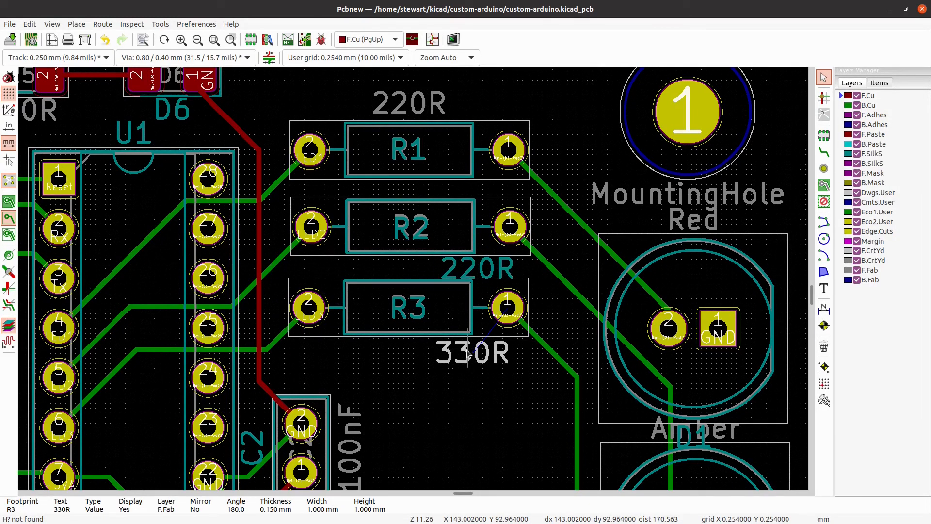
key("e")
left_click(433, 214)
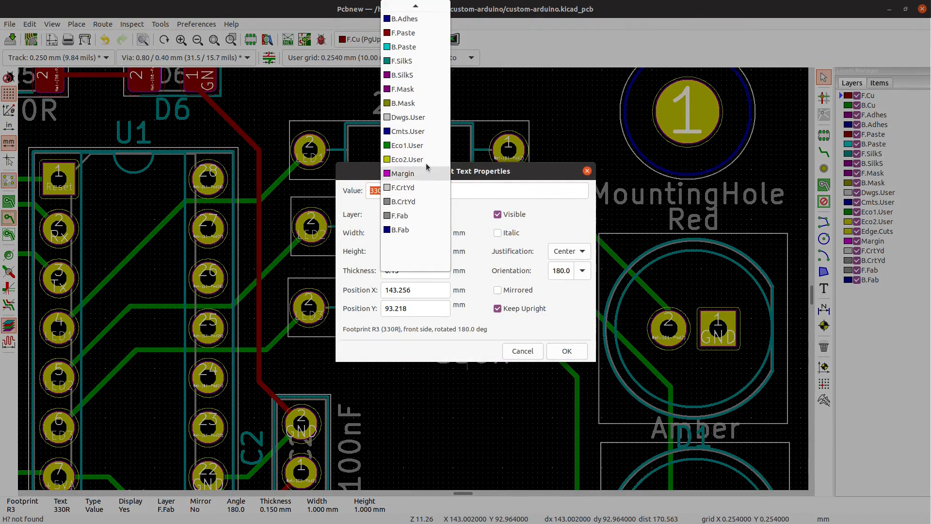
left_click(405, 60)
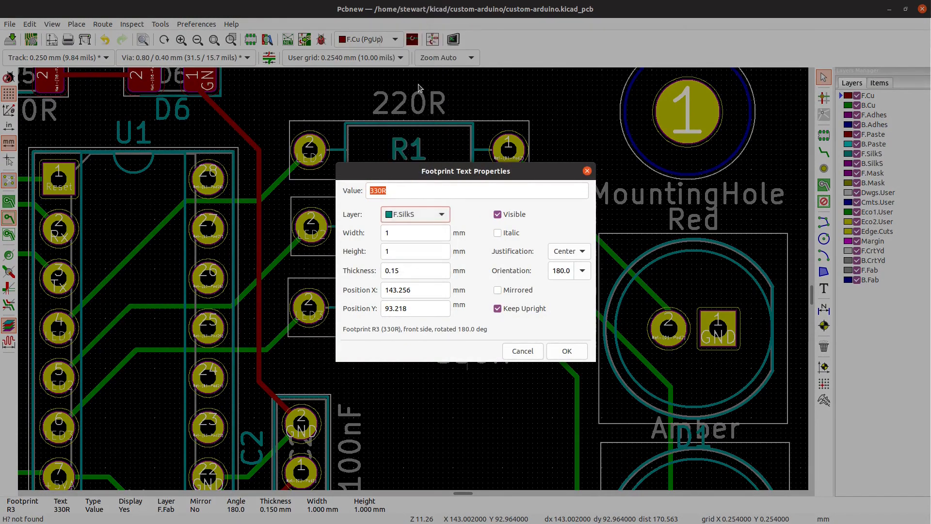
left_click(565, 351)
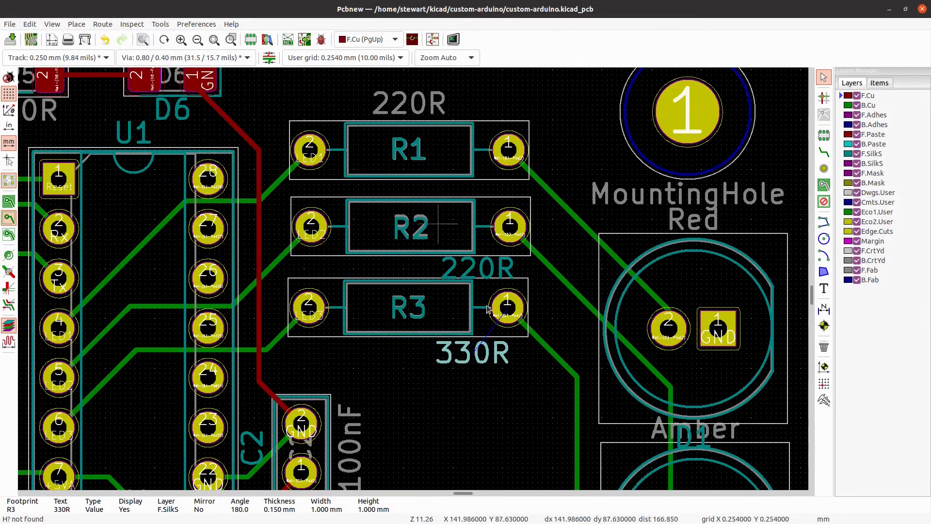
Move the 220R value text of R1 above the resistor, over the pad 1 end.
left_click(438, 110)
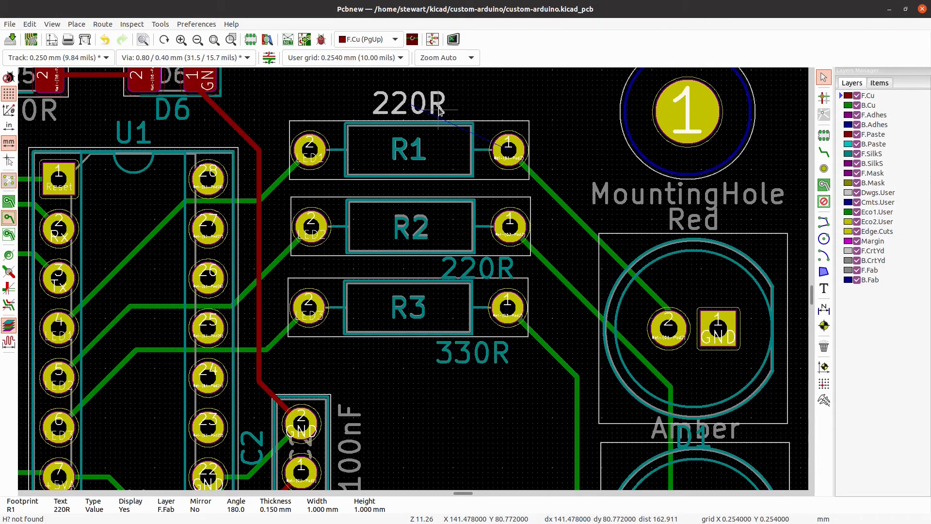
key("m")
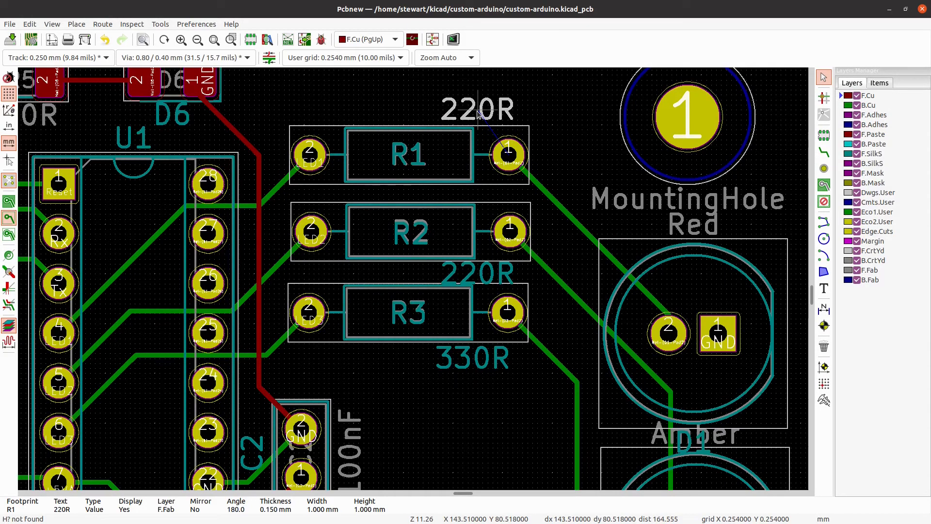
left_click(478, 114)
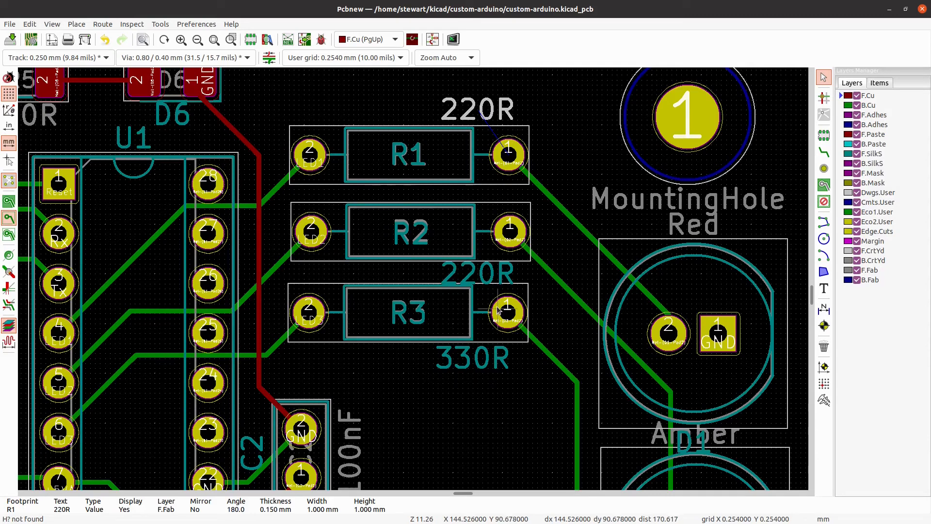
Move R3's silkscreen reference below the resistor body and hide the duplicate R3 text on F.Fab.
left_click(402, 316)
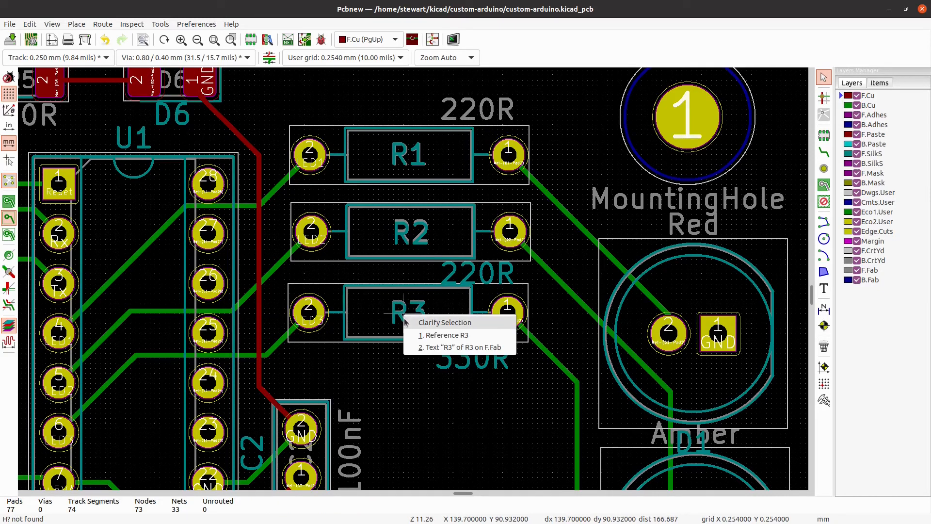
left_click(448, 336)
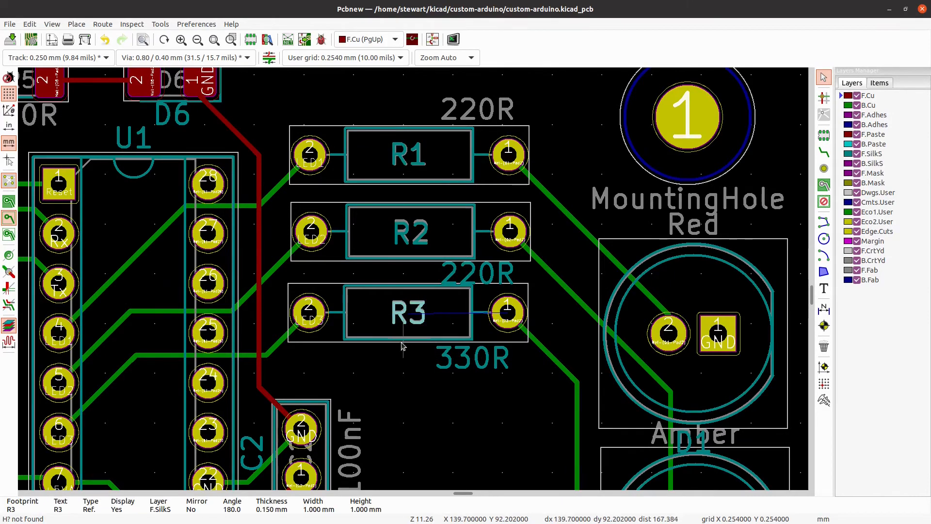
left_click_drag(405, 325, 364, 363)
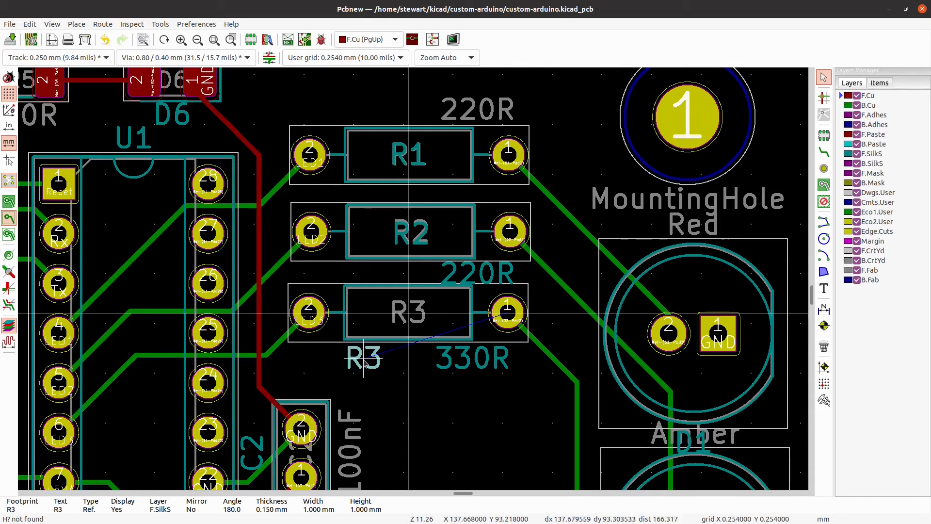
left_click(417, 310)
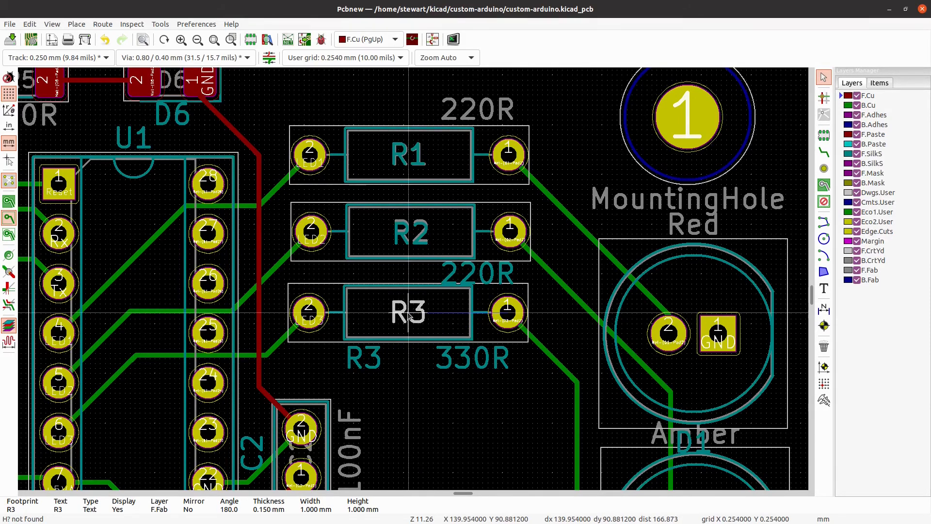
double_click(409, 316)
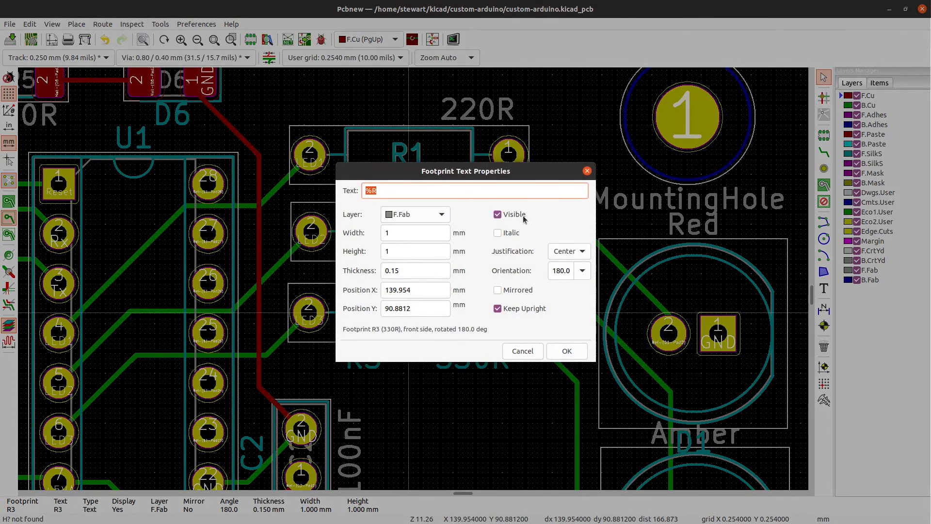
left_click(514, 214)
left_click(570, 357)
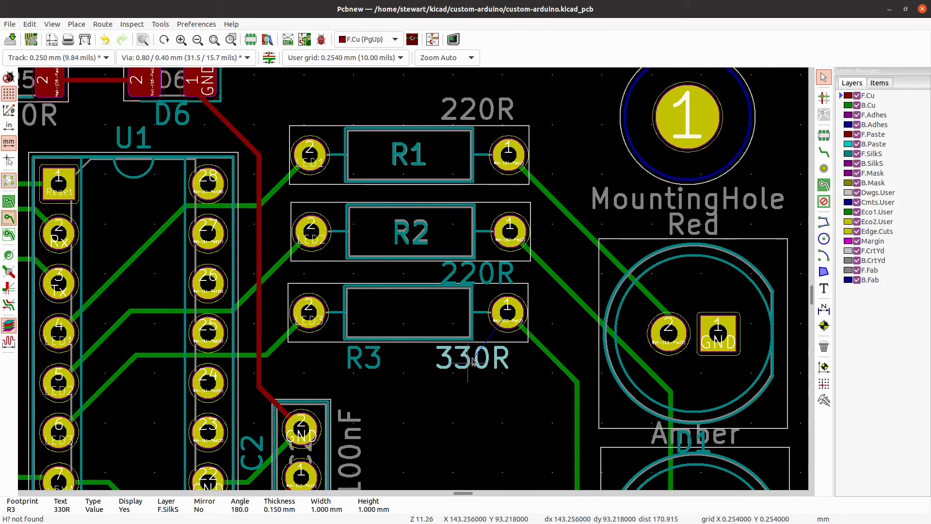
Place the 330R value inside R3's body and the R3 reference just outside the resistor beside pad 1.
left_click_drag(467, 363, 399, 317)
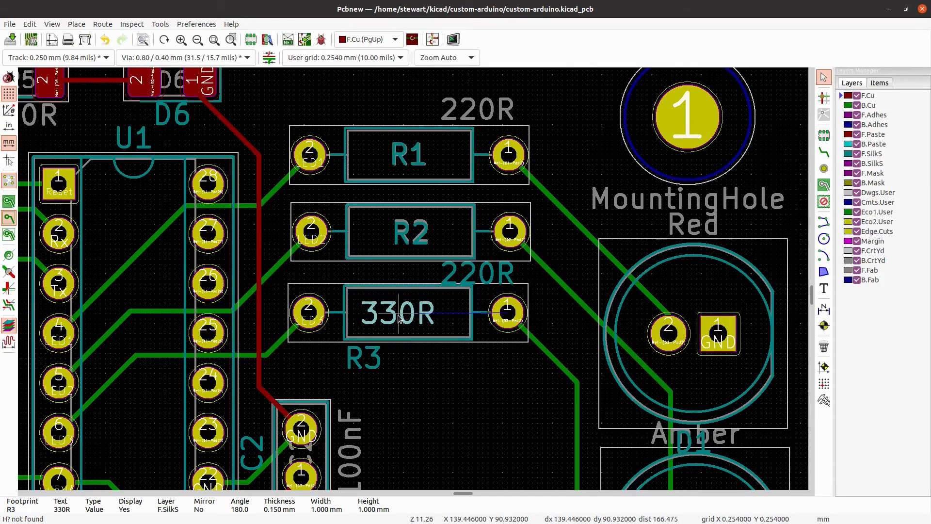
left_click(376, 369)
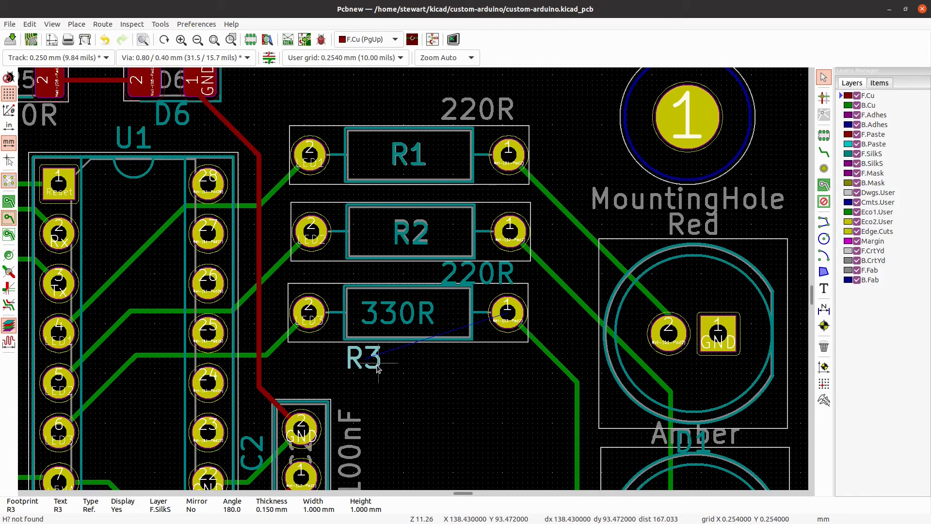
left_click_drag(377, 369, 547, 313)
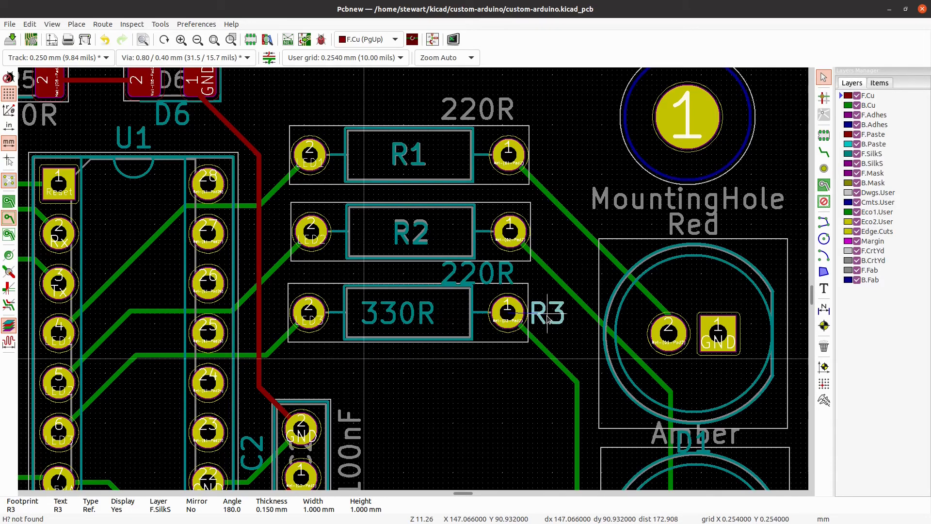
Arrange R2 and R1 like R3, with each reference beside pad 1 and each 220R value inside the body.
left_click(425, 247)
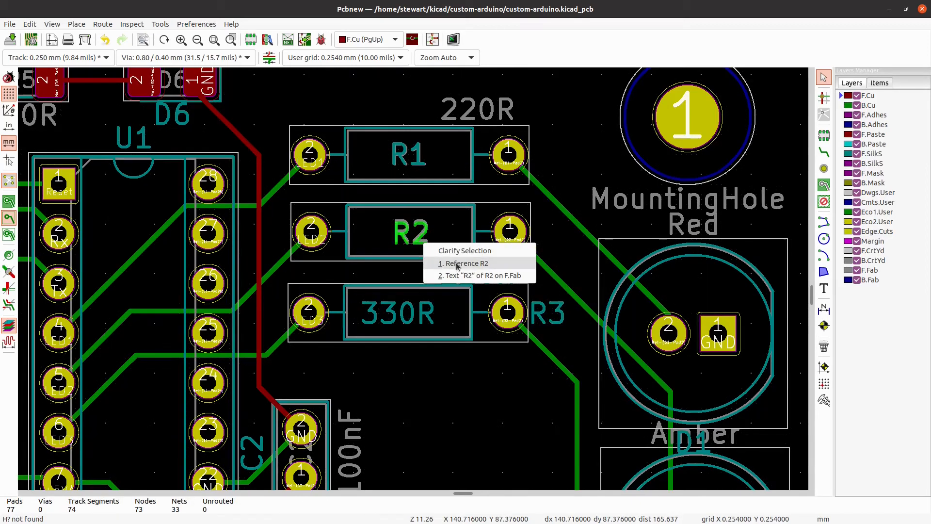
left_click(457, 266)
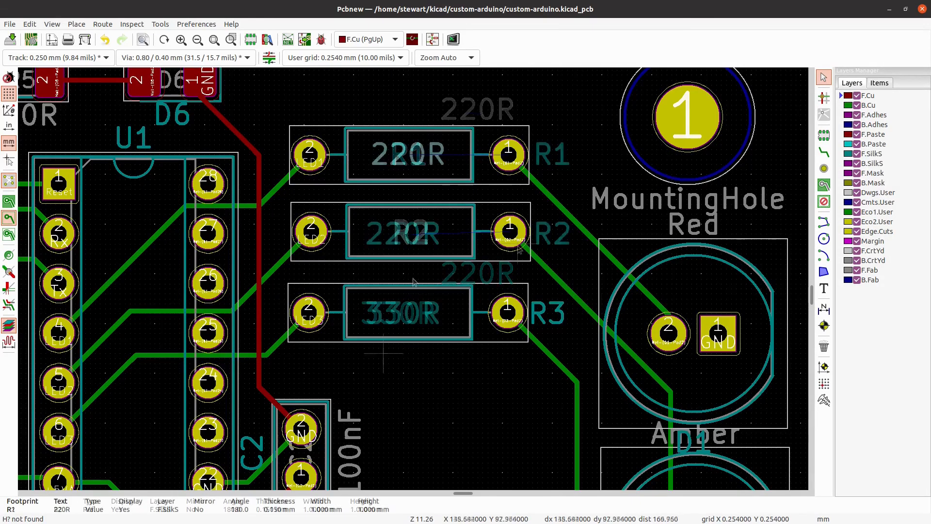
Create a board text beside connector J1 with the lines DTR, Tx, Rx, 5V and GND.
scroll(412, 277, "down", 4)
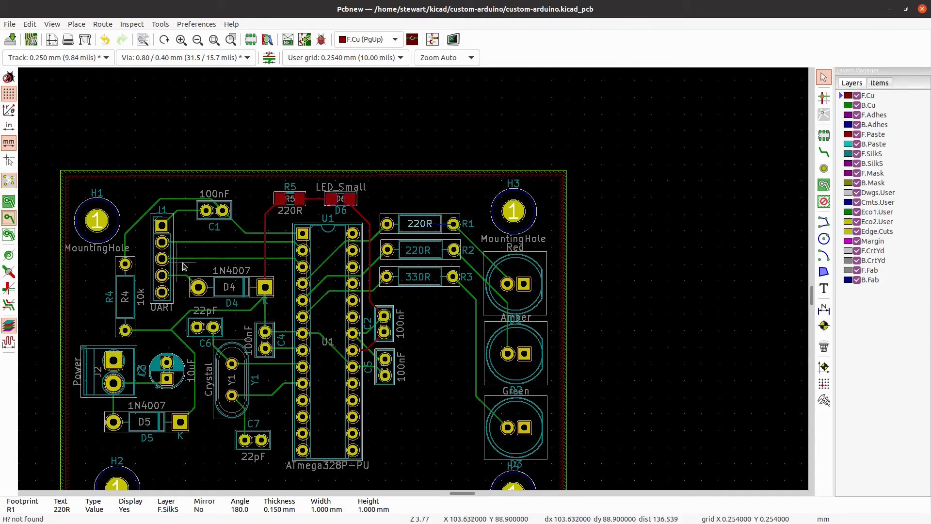
scroll(180, 268, "up", 2)
scroll(414, 282, "up", 2)
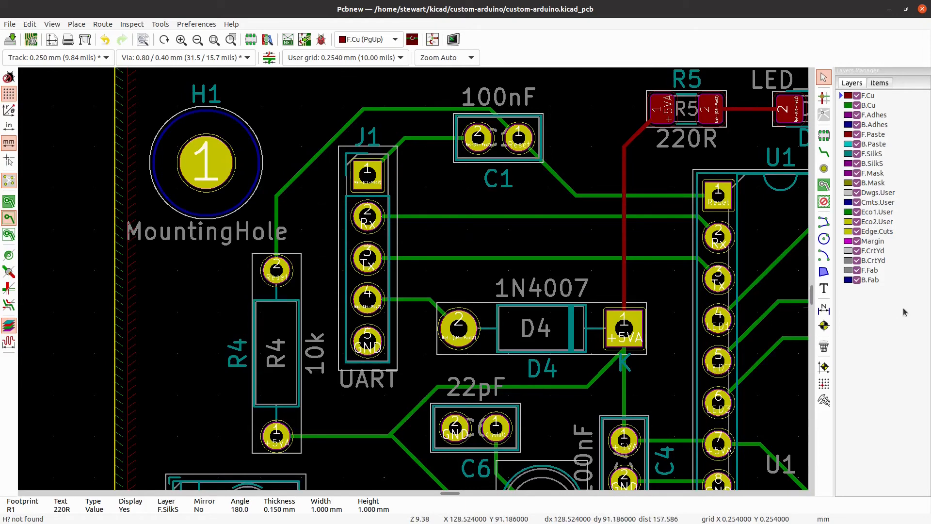
left_click(823, 288)
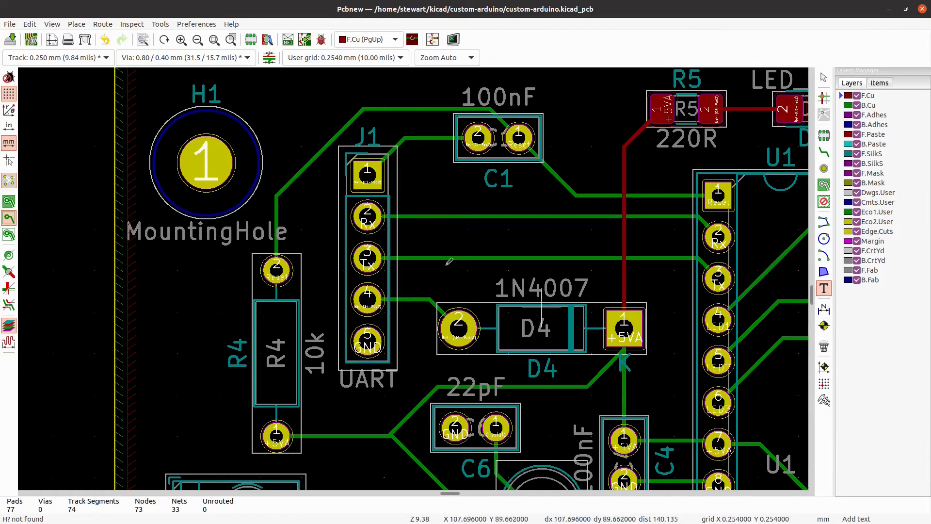
left_click(307, 181)
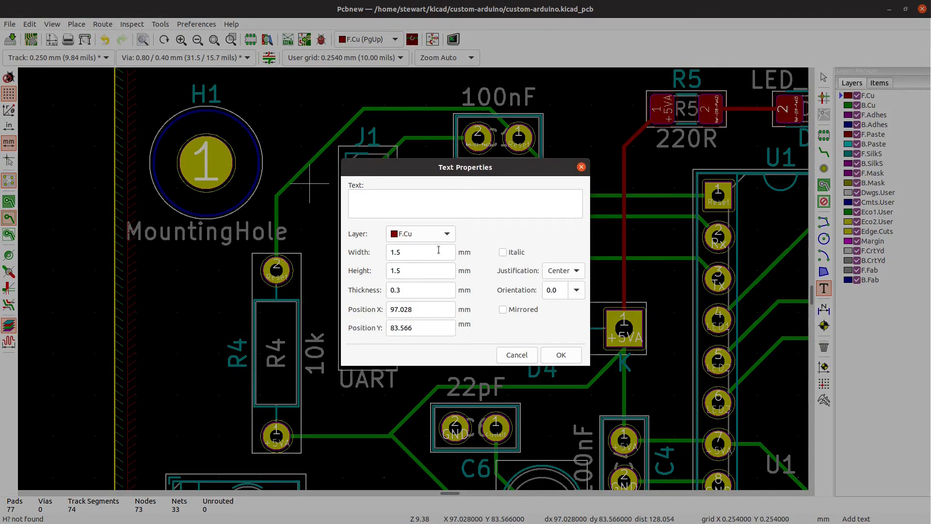
type("DTR")
type("R")
type("x")
key("Return")
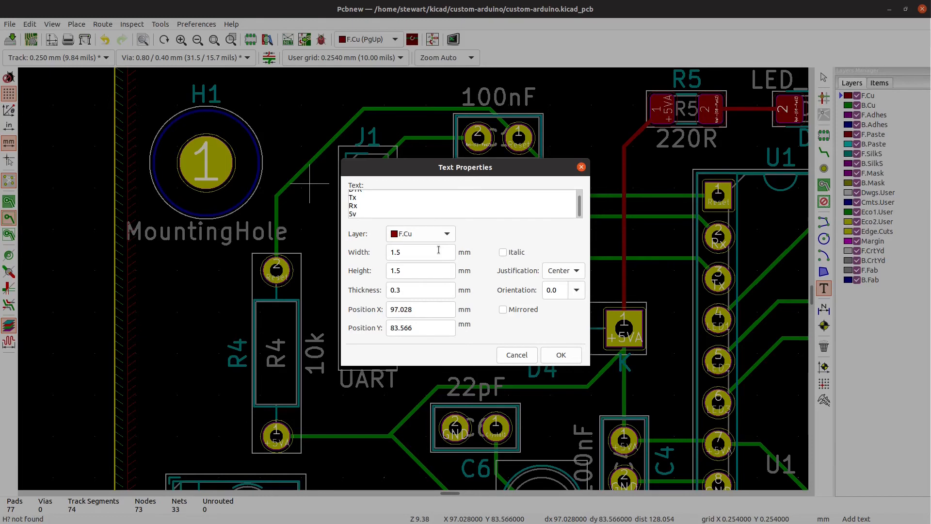
type("5V")
key("Return")
type("Gnd")
type("ND")
Assign the pin label text to the F.SilkS layer and place it to the left of J1's pads.
left_click(426, 235)
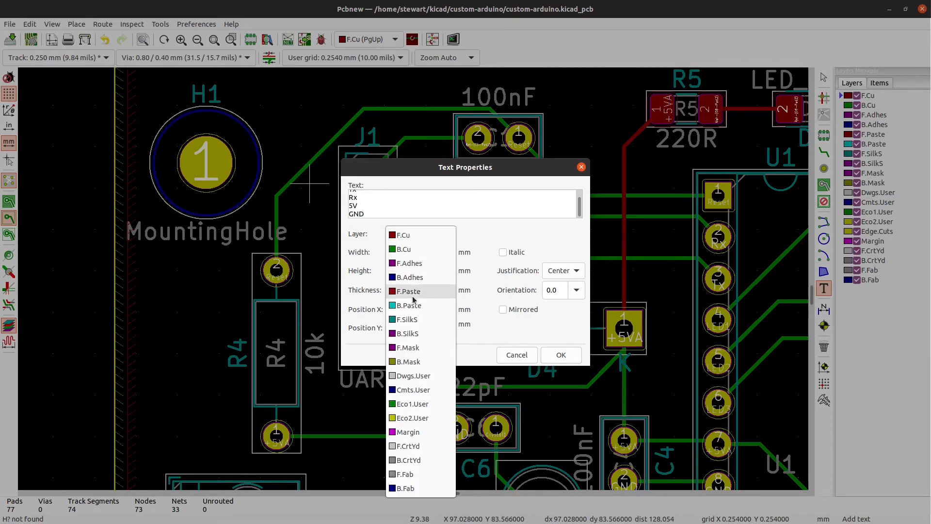
left_click(424, 320)
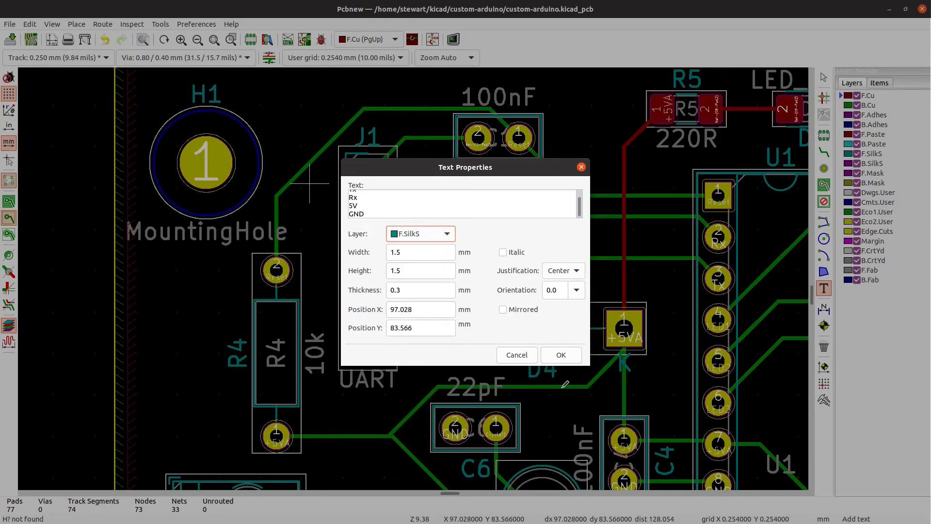
left_click(560, 355)
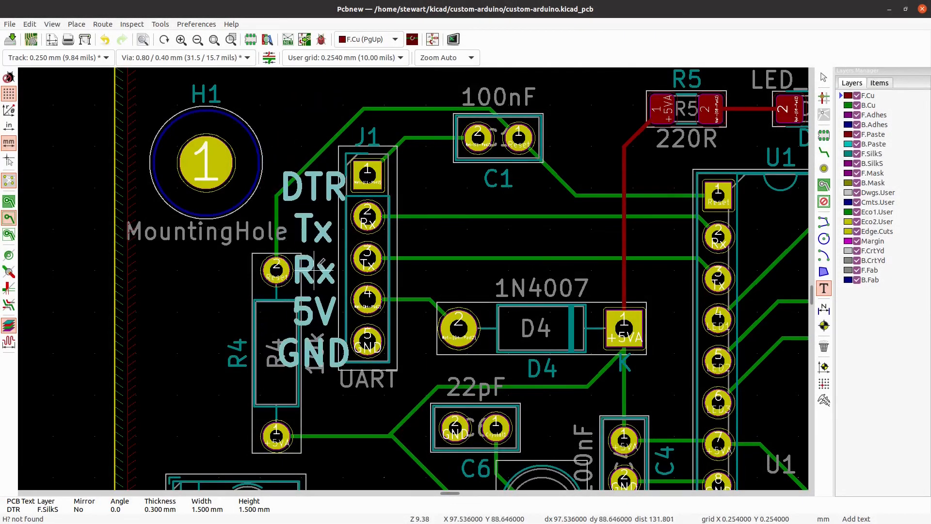
left_click(314, 262)
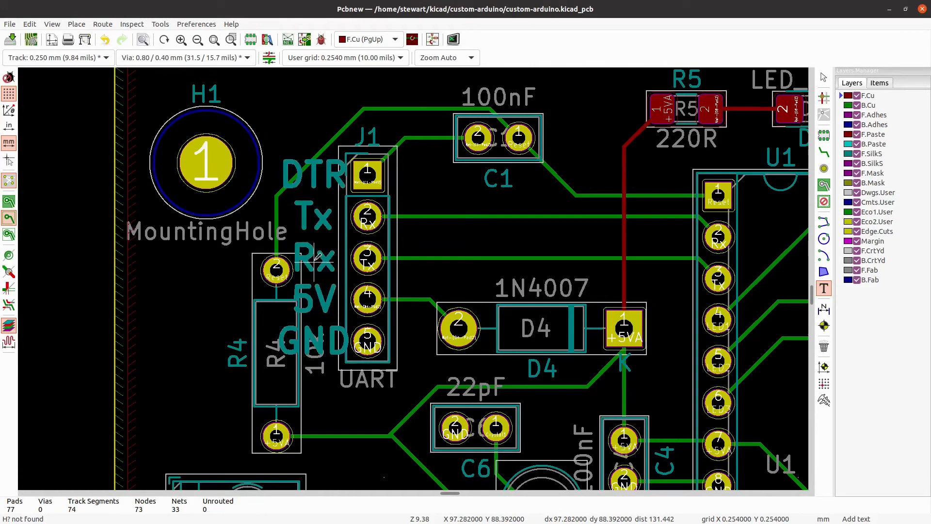
Set the J1 pin label text's width and height to 0.8 mm, accepting the clamped thickness.
key("Escape")
key("e")
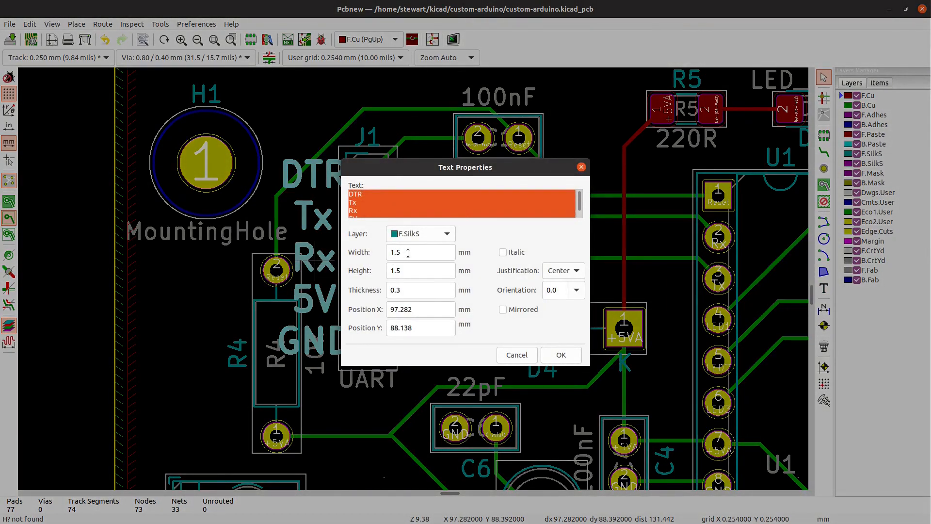
left_click(407, 251)
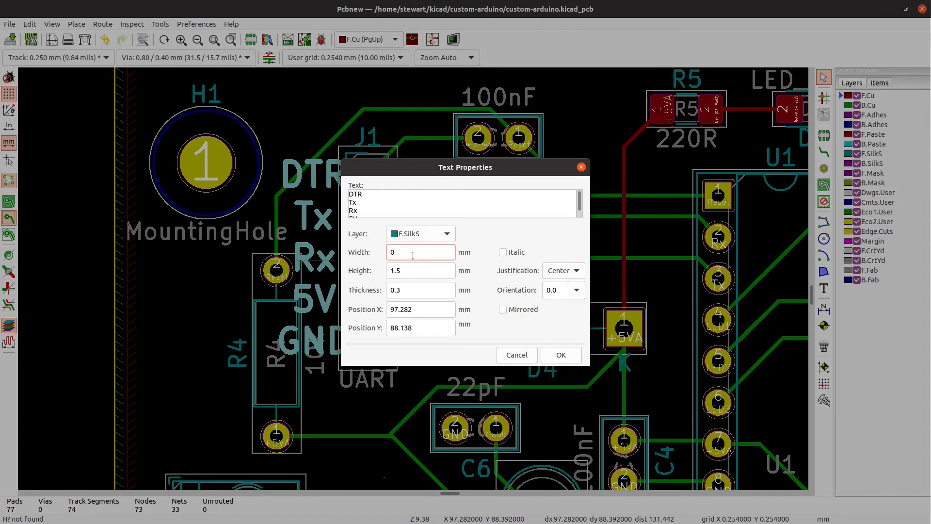
key("BackSpace")
left_click(420, 272)
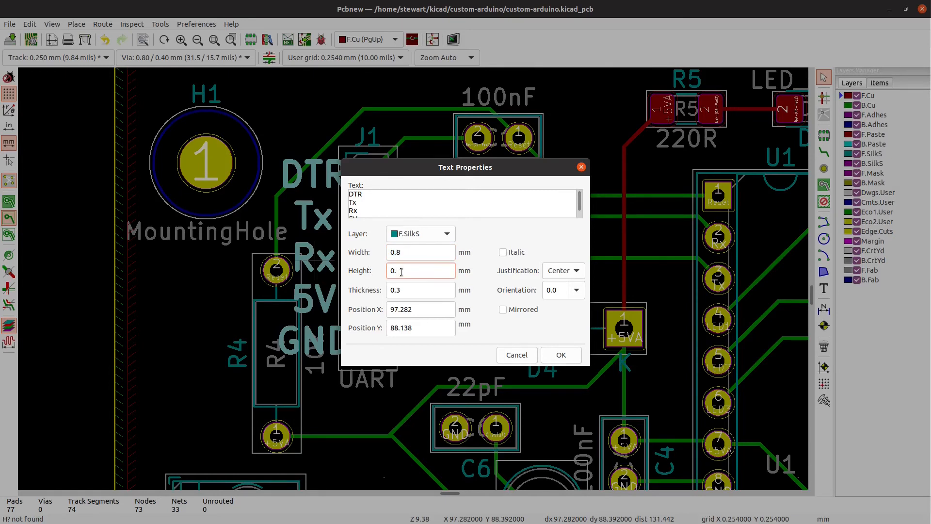
left_click(576, 357)
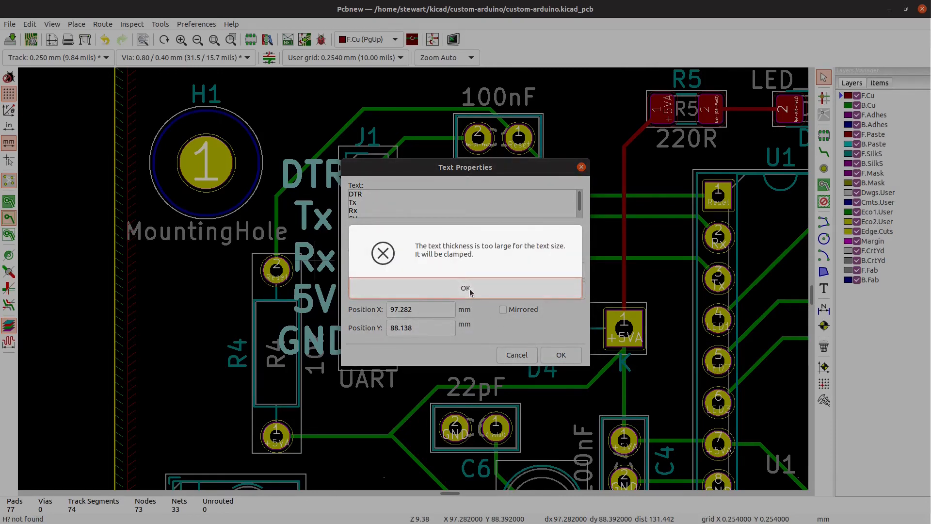
left_click(469, 290)
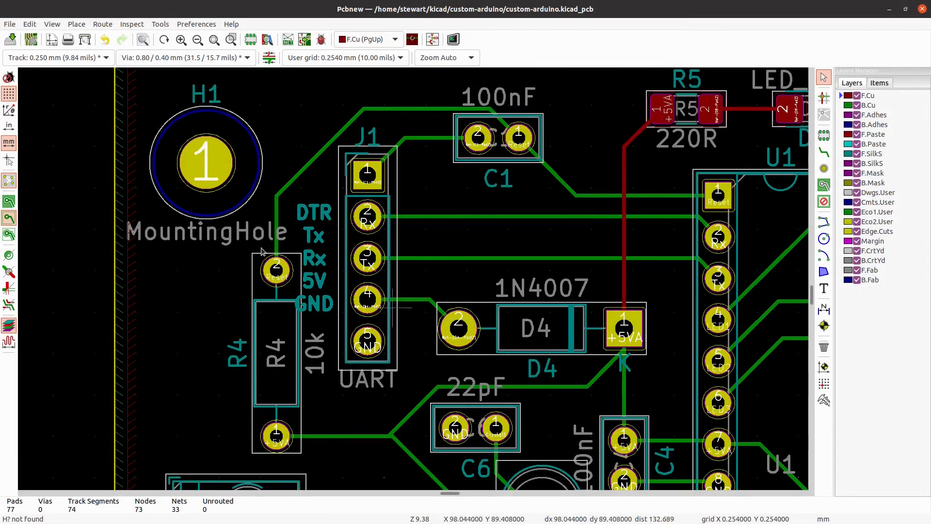
Insert a blank line between each of the DTR, Tx, Rx, 5V and GND labels to spread them along J1.
double_click(317, 219)
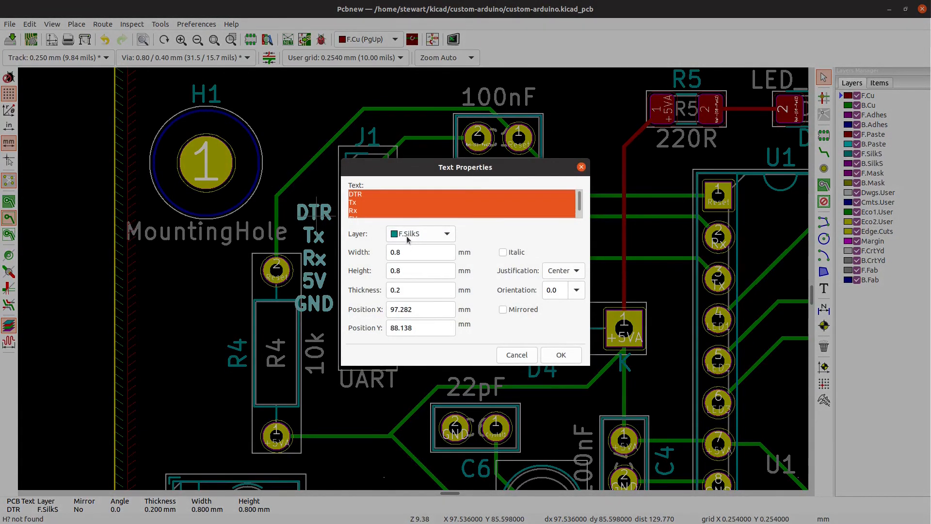
left_click(395, 193)
key("Return")
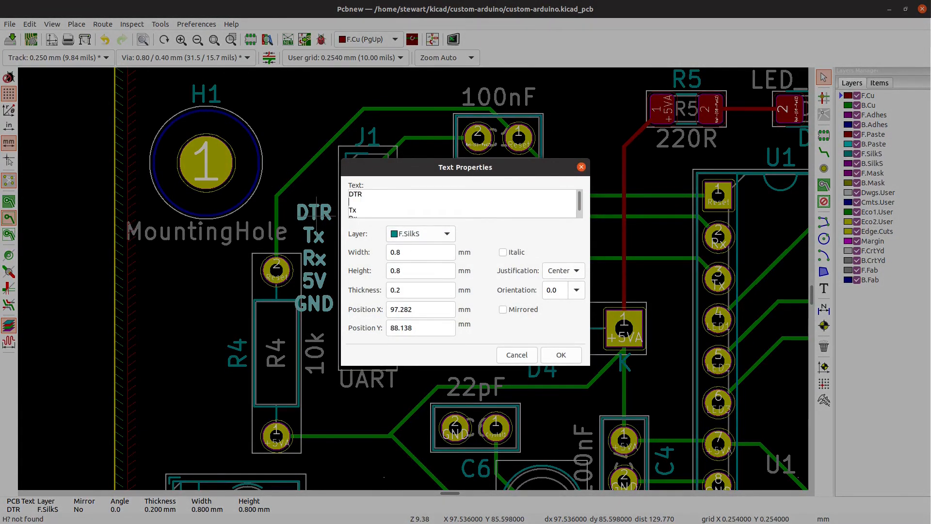
key("Down")
key("Return")
key("Down")
key("Down")
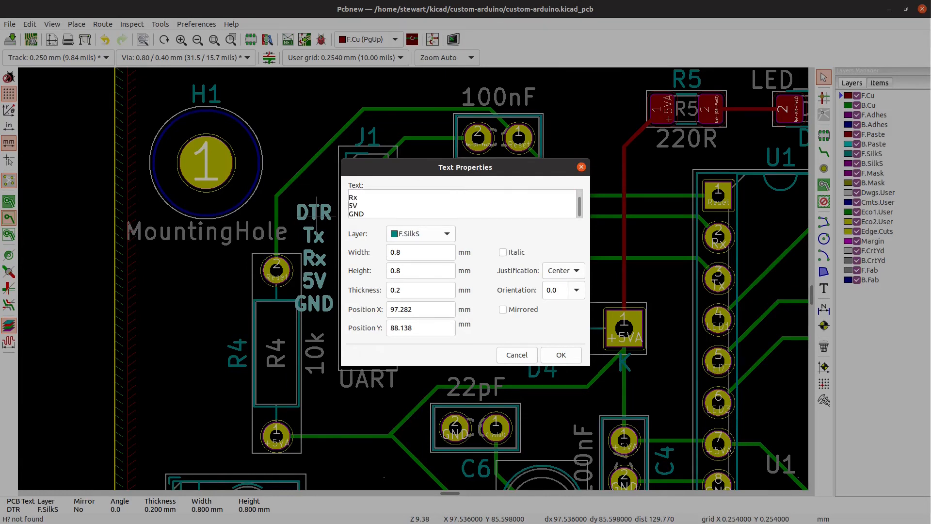
key("Up")
key("Return")
key("Down")
key("Down")
key("Down")
key("Return")
left_click(561, 355)
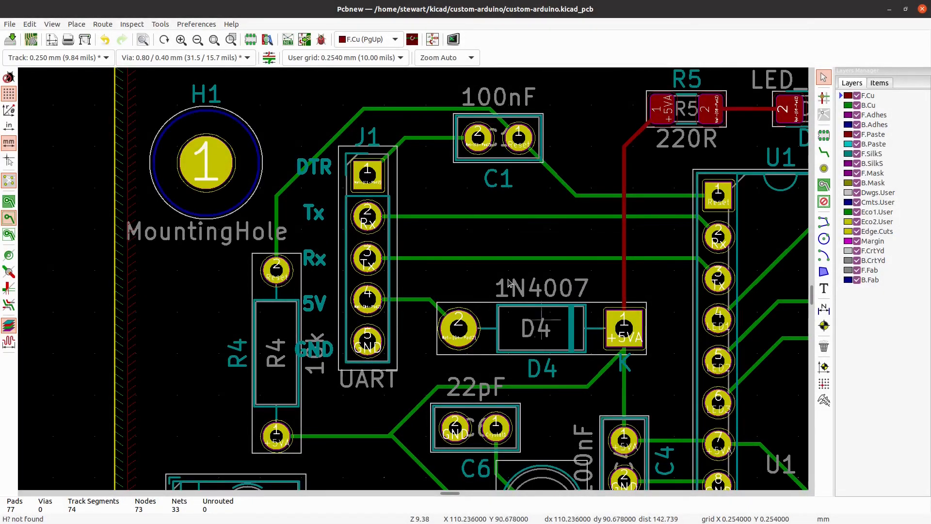
Move the J1 pin label text slightly right, closer to the connector's pads.
left_click(319, 219)
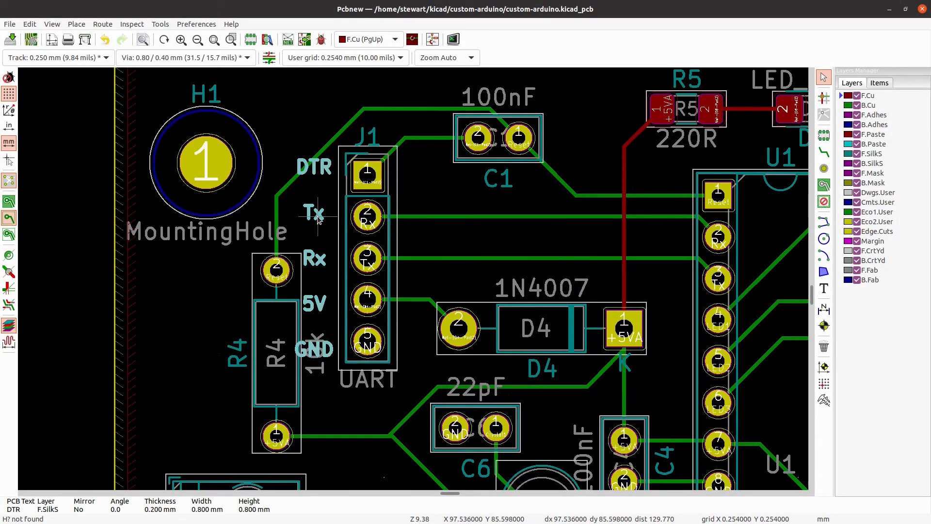
key("m")
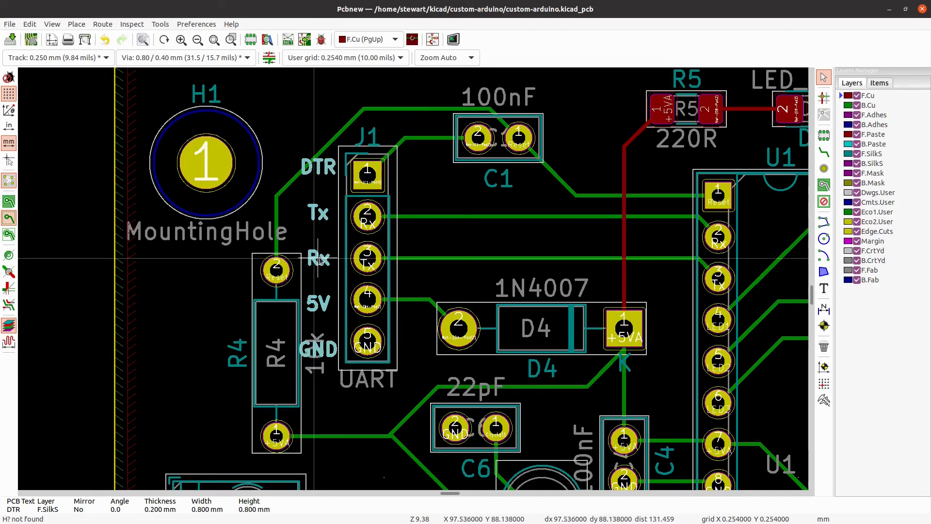
left_click(322, 257)
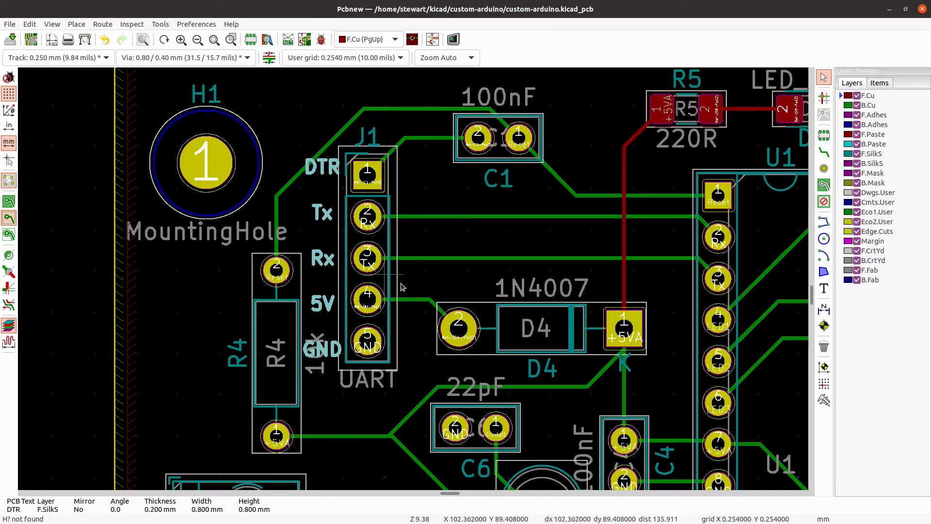
scroll(455, 319, "down", 5)
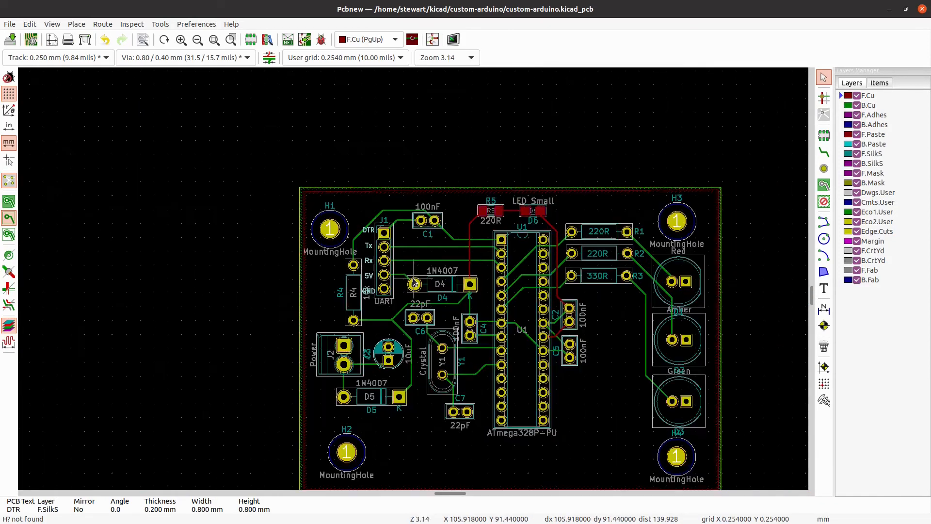
key("Home")
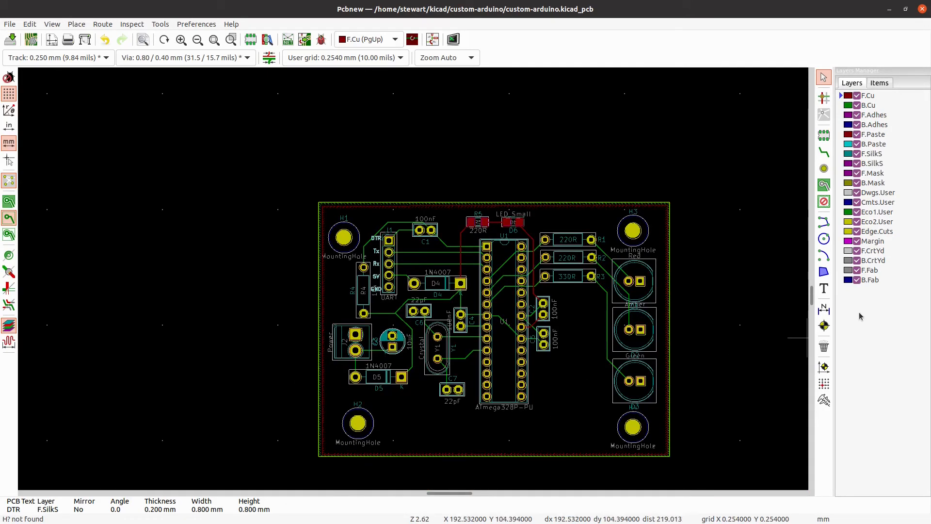
left_click(827, 293)
left_click(437, 432)
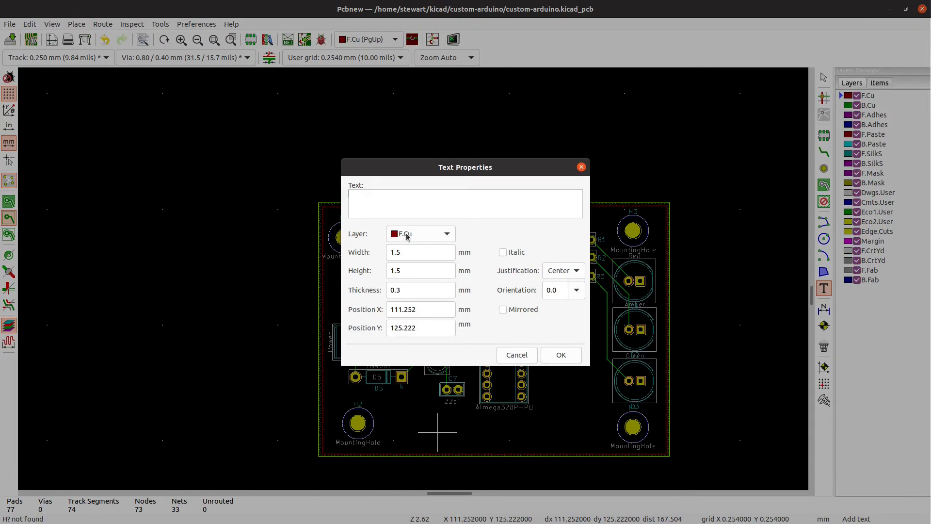
left_click(422, 234)
key("Escape")
key("Escape")
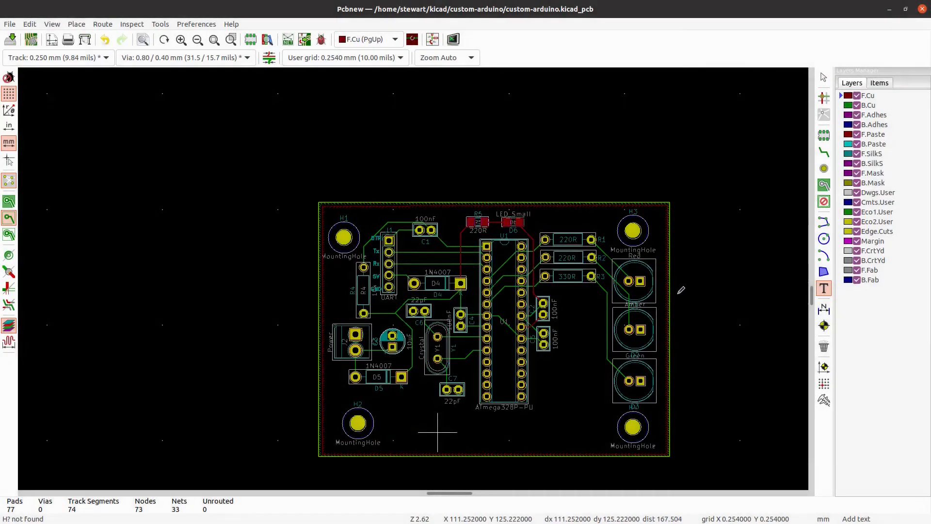
left_click(839, 154)
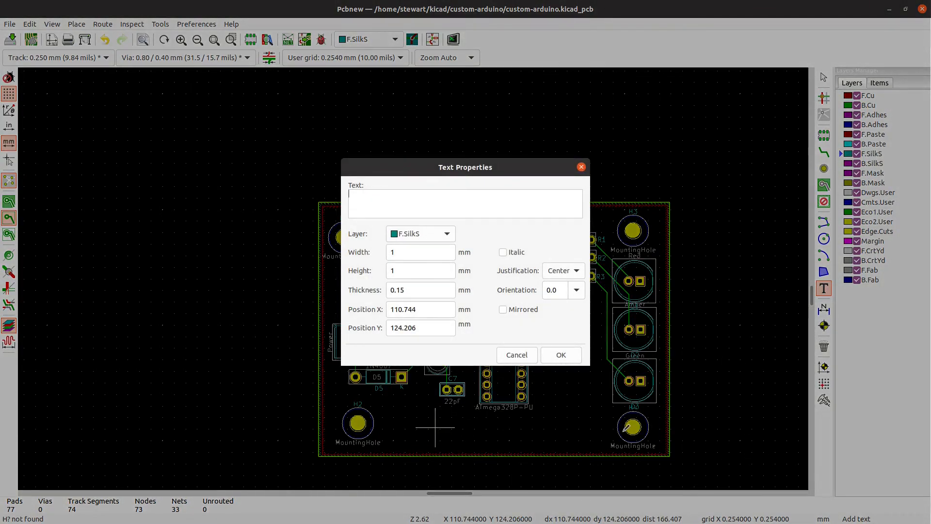
type("Custom Arduino Board")
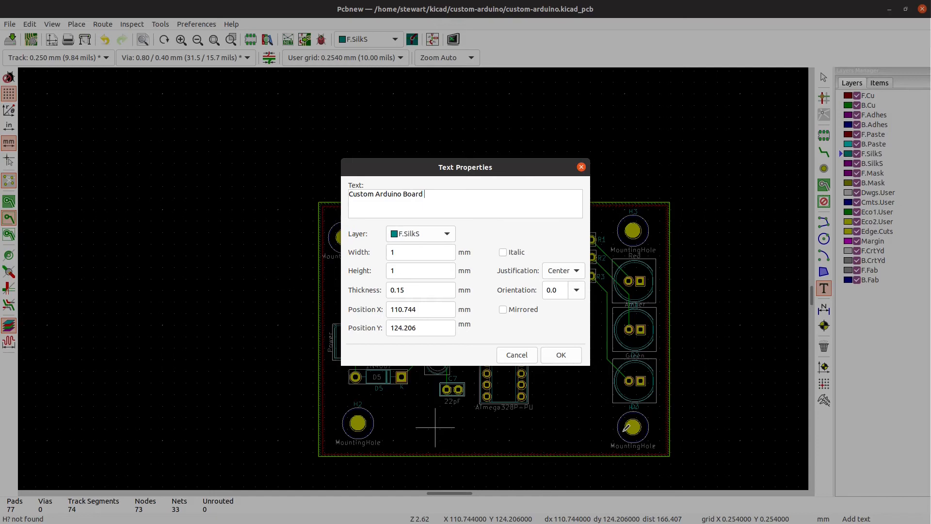
type(" V1.0 ")
type("www.penguin")
type("tutor.co")
type("m")
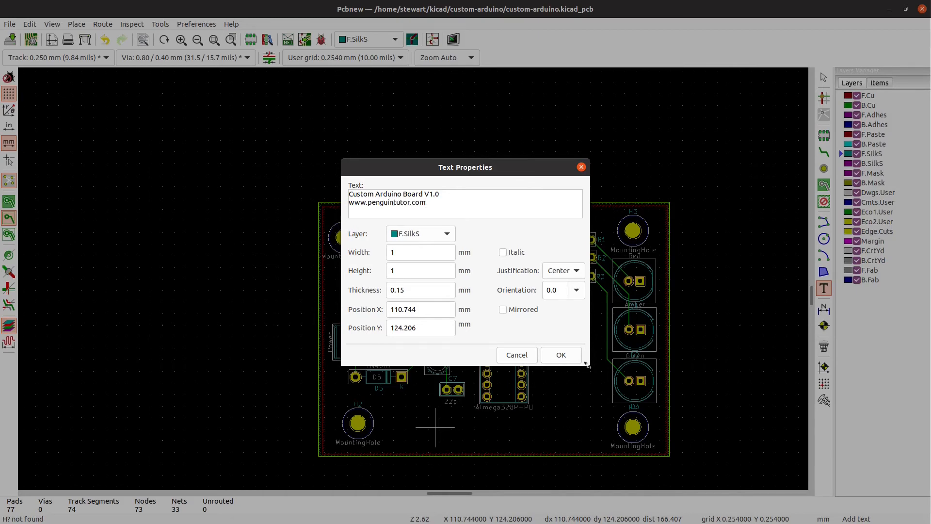
left_click(564, 358)
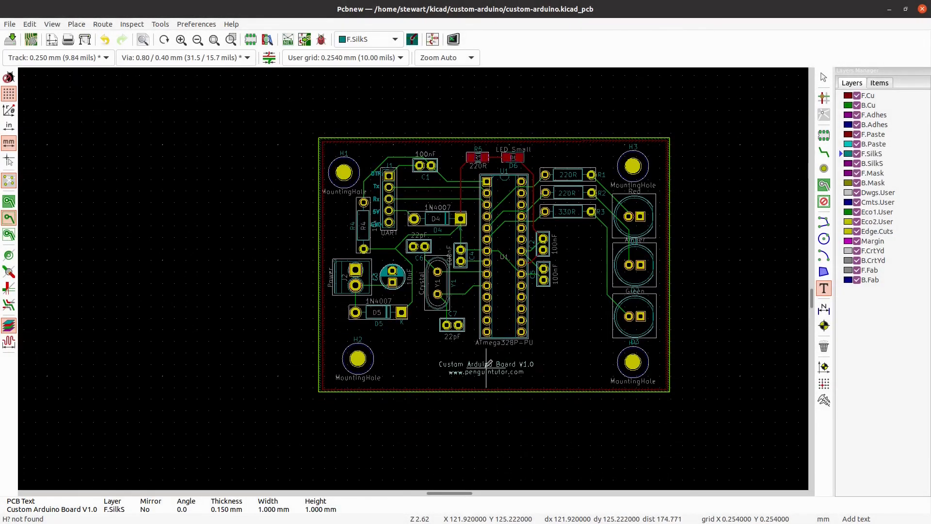
left_click(486, 366)
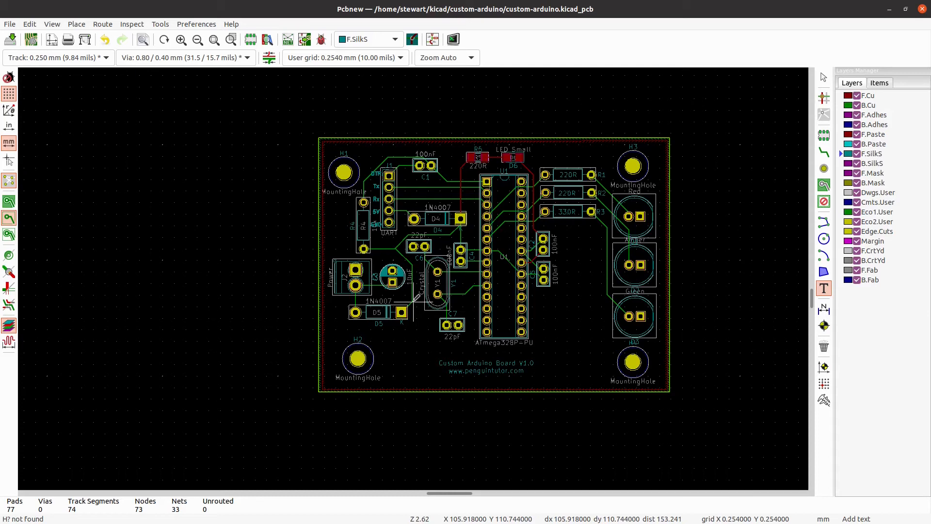
key("ctrl+s")
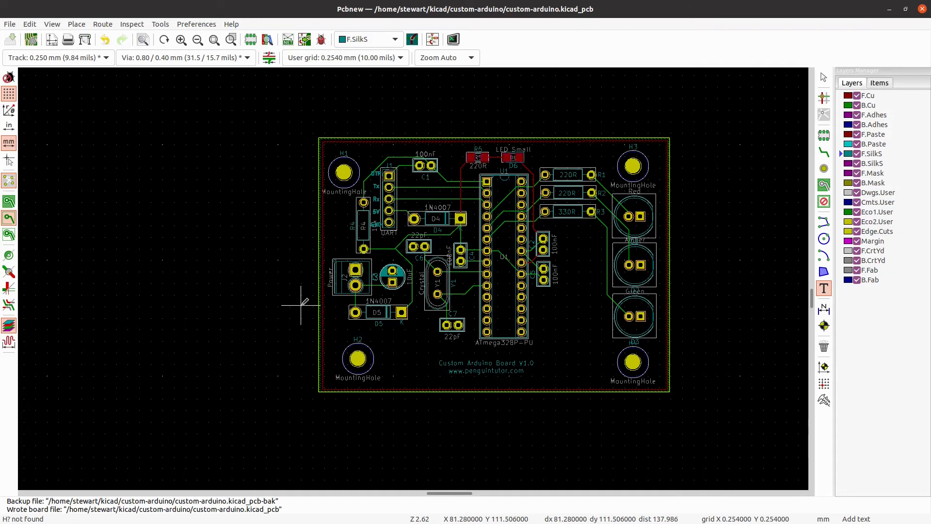
Open the board's plot settings for Gerber output and review the list of included layers.
left_click(9, 25)
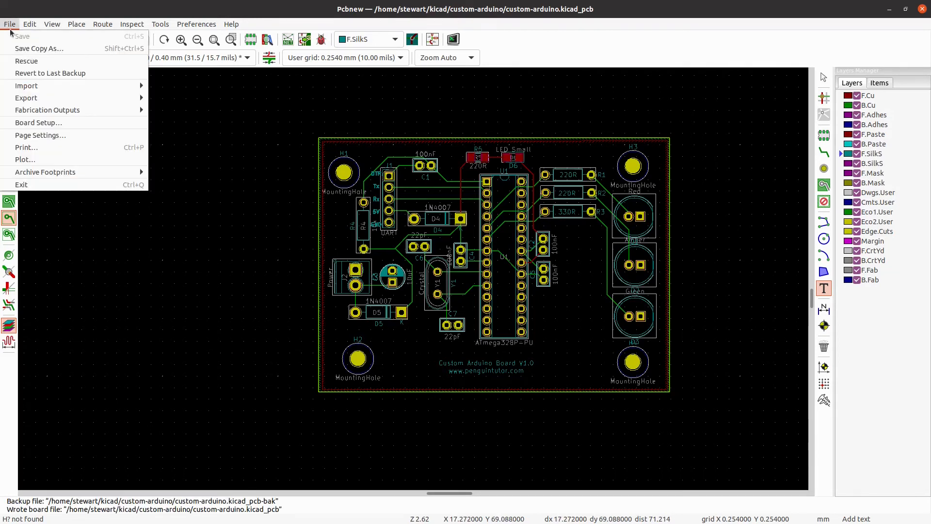
left_click(24, 160)
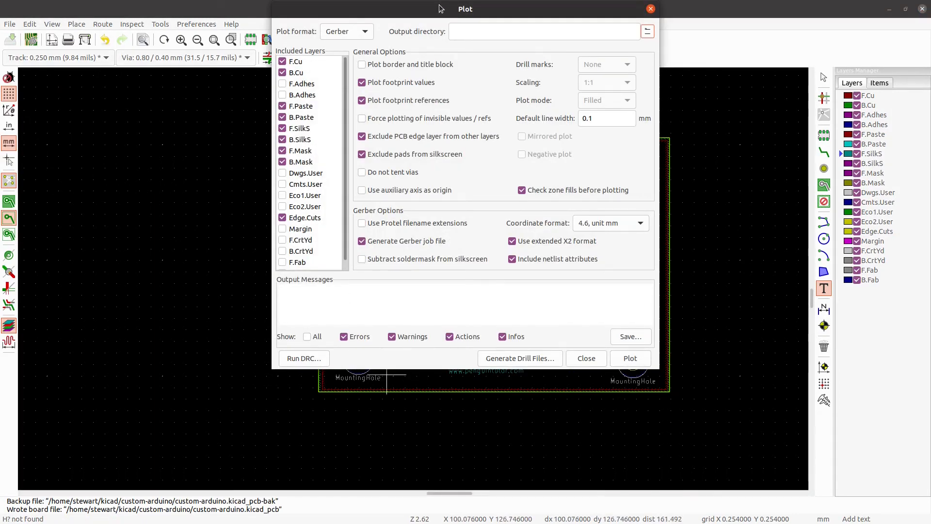
left_click_drag(441, 8, 427, 69)
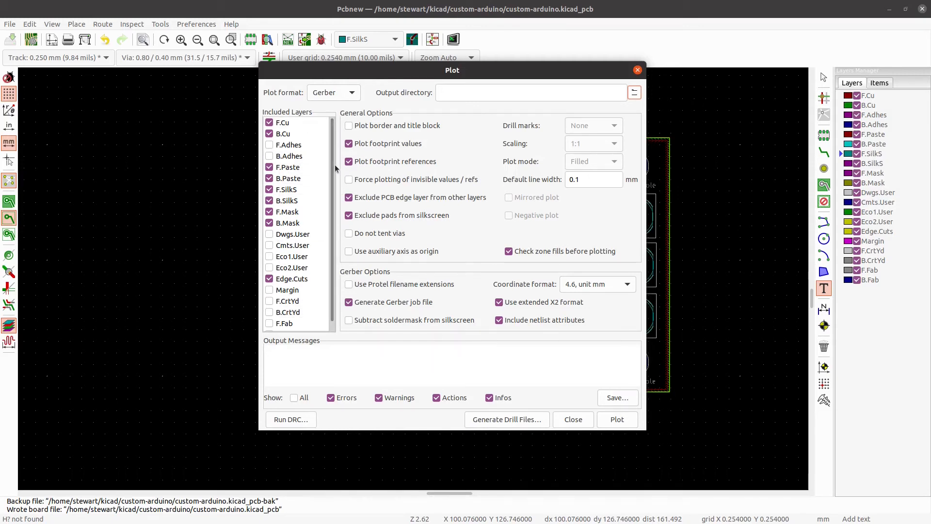
scroll(334, 179, "down", 1)
left_click_drag(334, 175, 330, 204)
scroll(290, 233, "up", 1)
Create a pcb folder inside custom-arduino, set it as the output directory with a relative path, and plot the Gerber files.
left_click(635, 93)
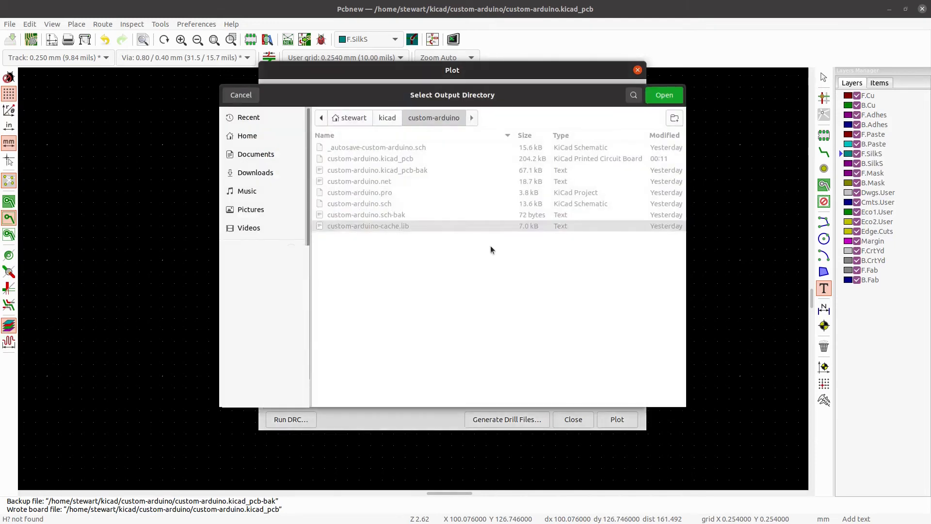
left_click(675, 120)
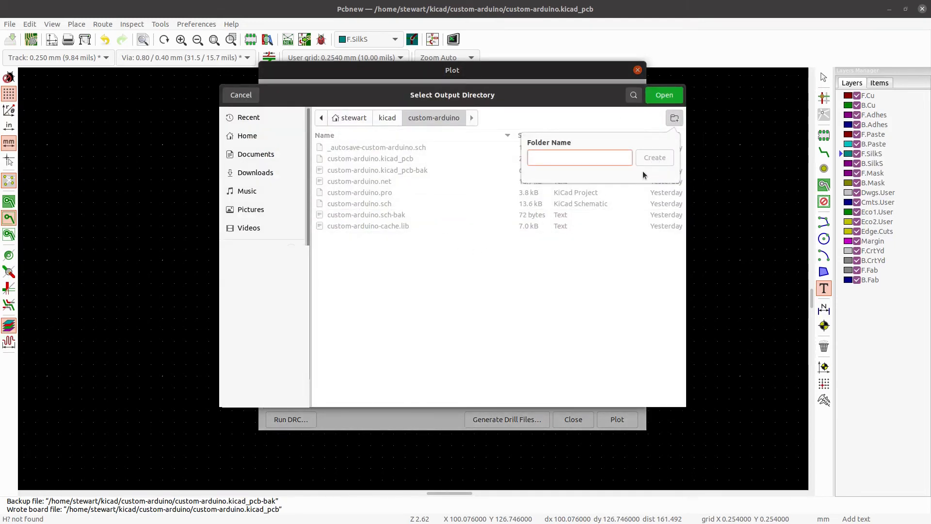
type("pcb")
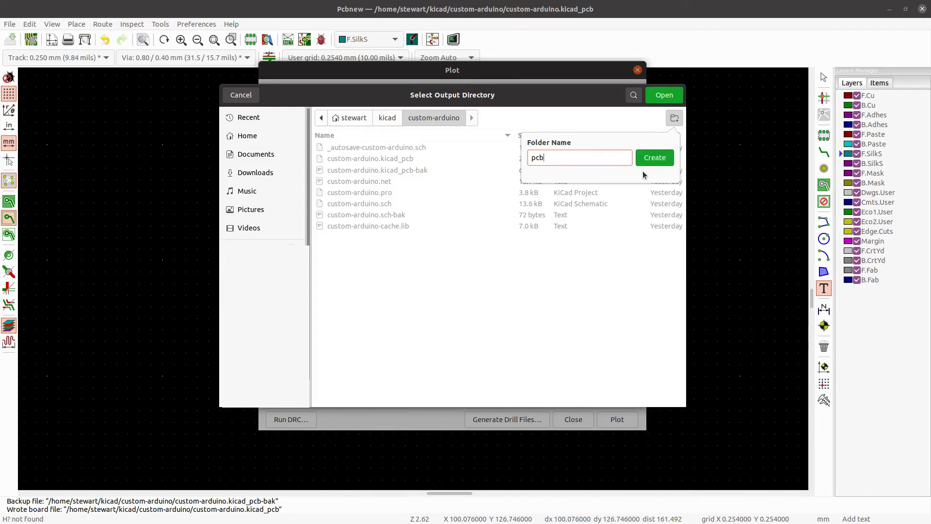
left_click(652, 158)
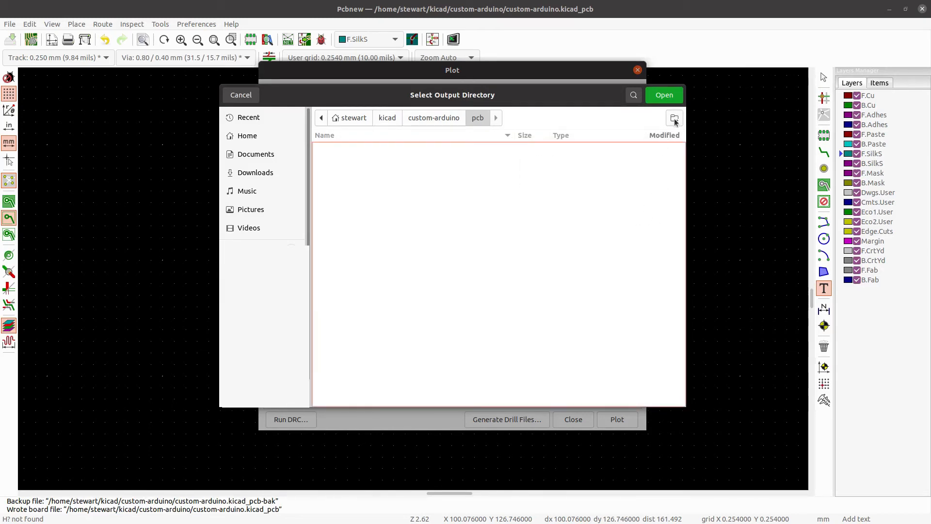
left_click(665, 97)
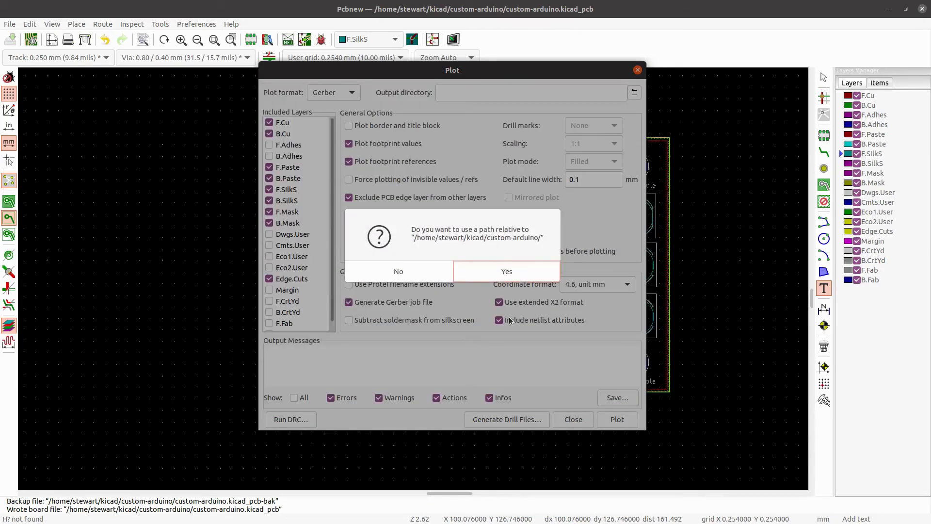
left_click(478, 275)
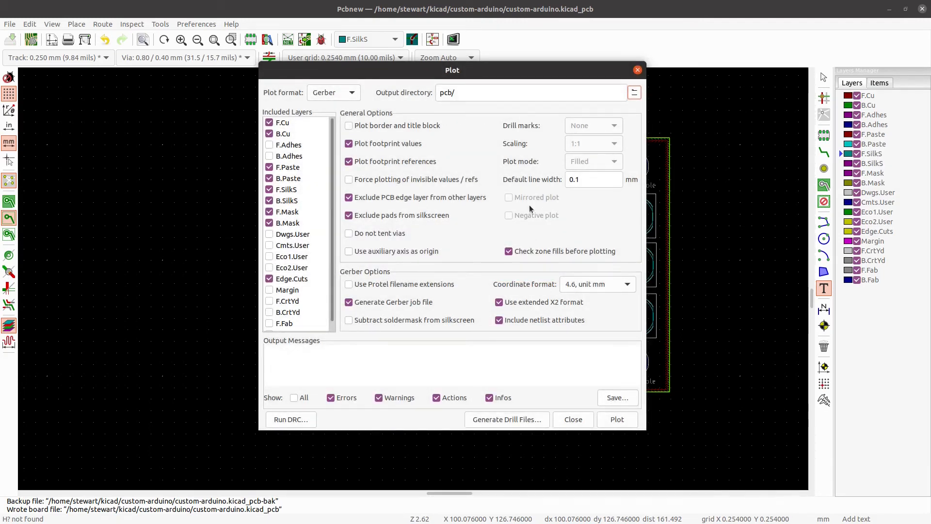
left_click(614, 425)
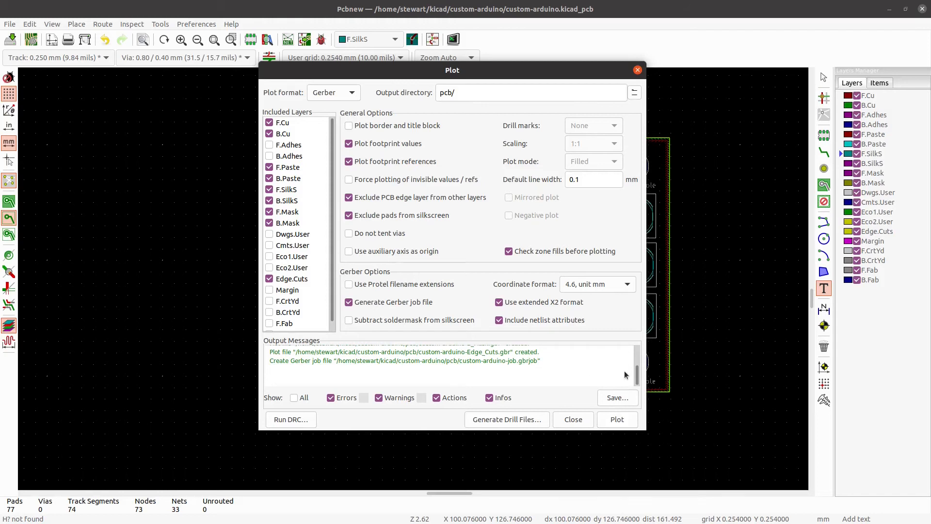
left_click_drag(638, 377, 637, 356)
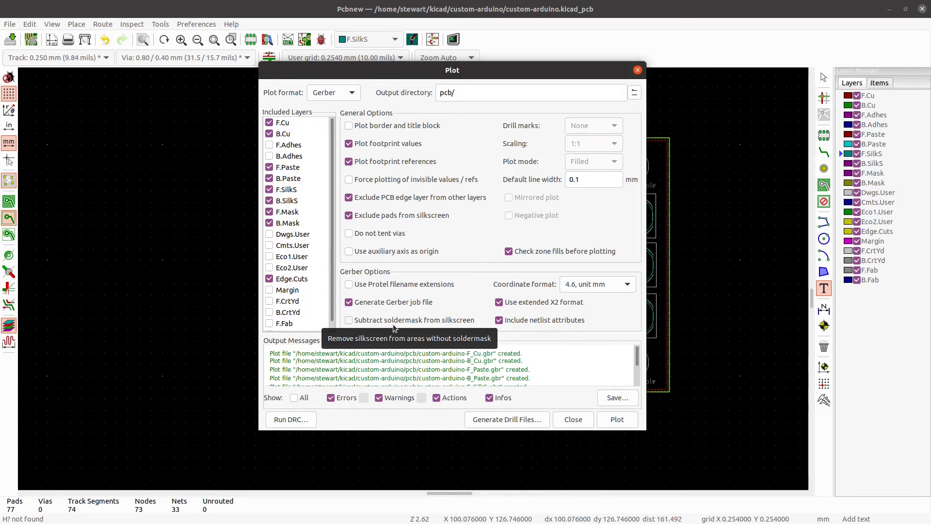
Generate an Excellon drill file in pcb/ with PTH and NPTH in a single file, and close the plot settings.
left_click(478, 420)
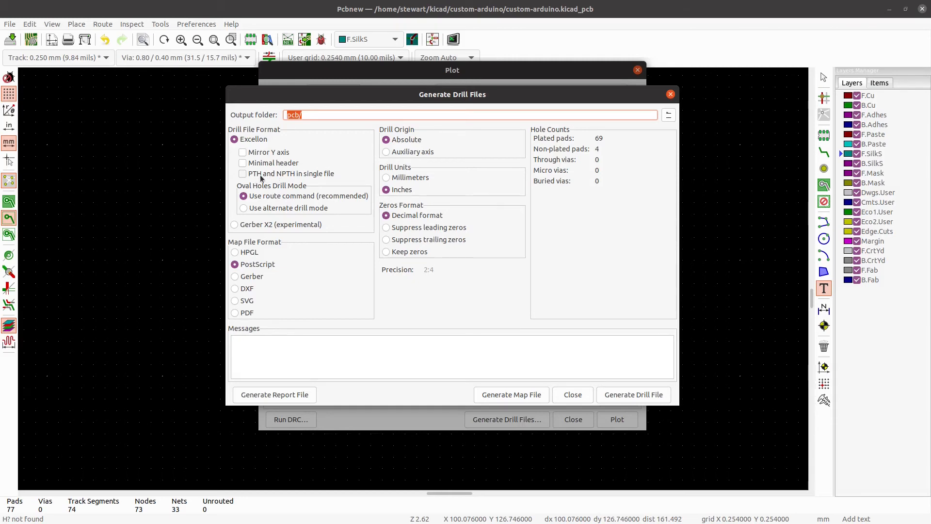
left_click(245, 175)
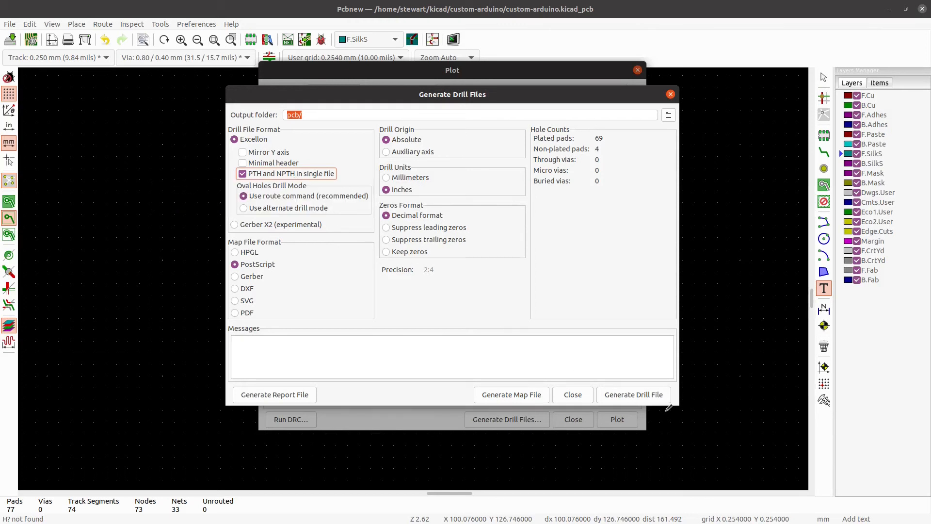
left_click(640, 396)
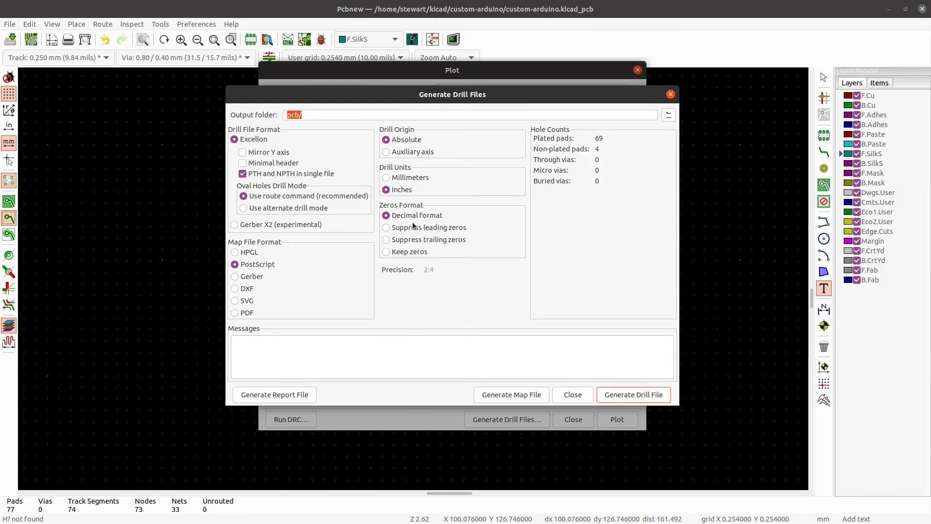
left_click(641, 399)
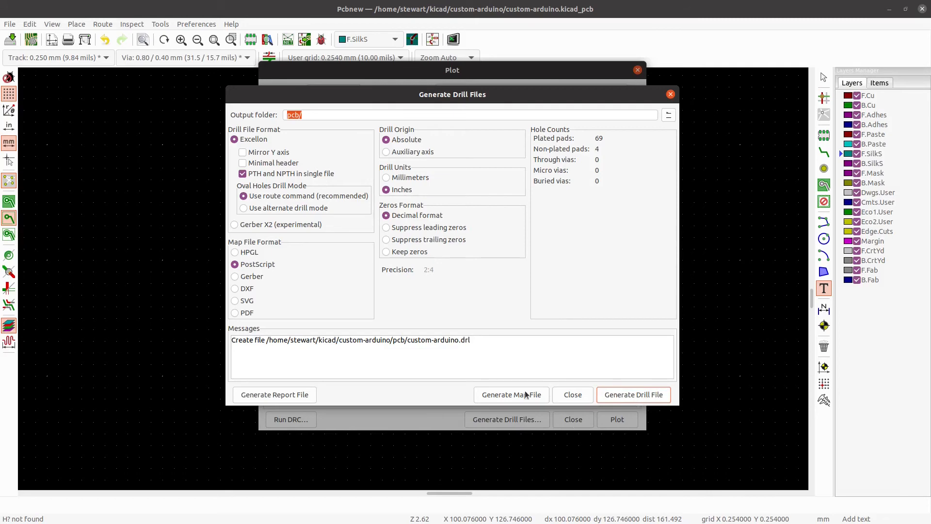
left_click(565, 401)
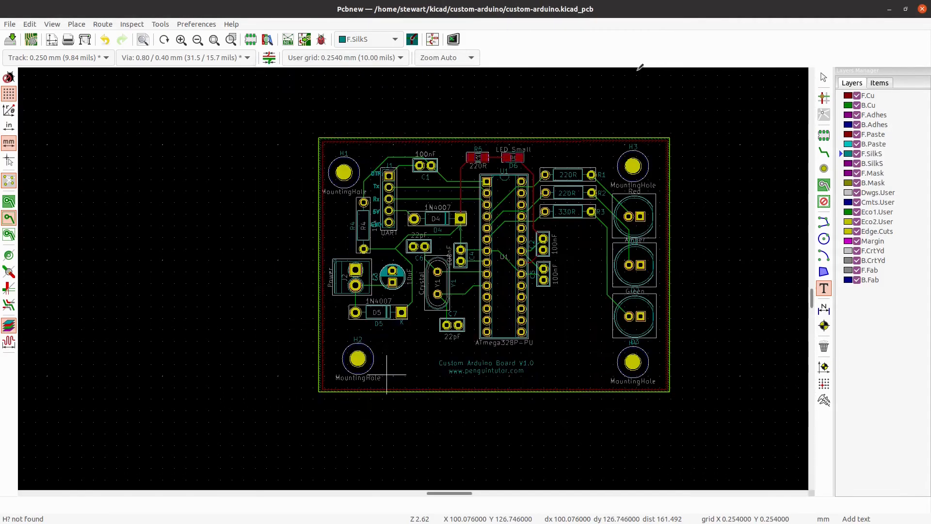
left_click(637, 71)
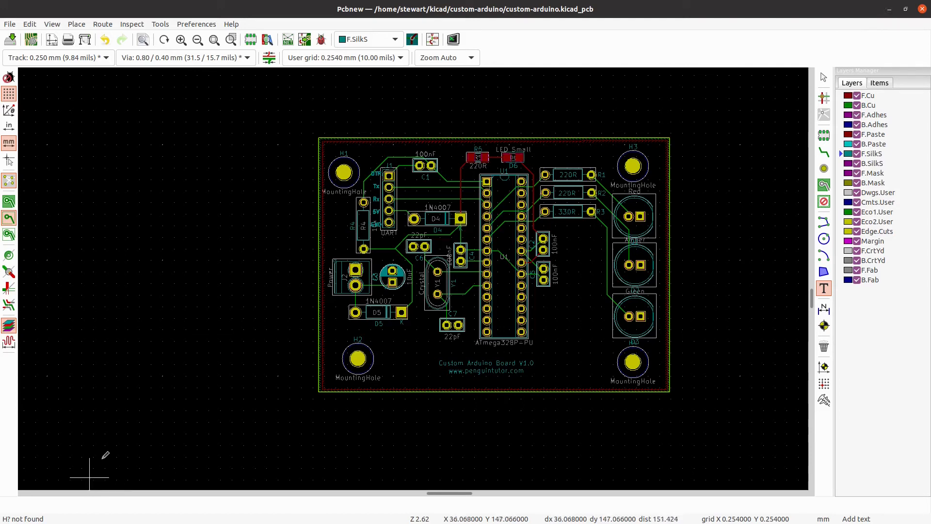
Minimize the board and schematic editors, and open GerbView maximized from the KiCad project manager.
left_click(888, 15)
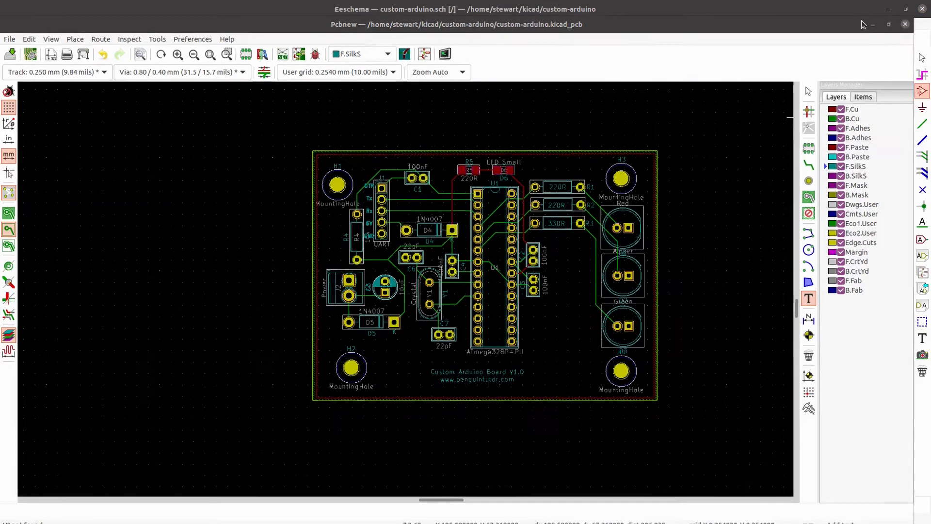
left_click(888, 12)
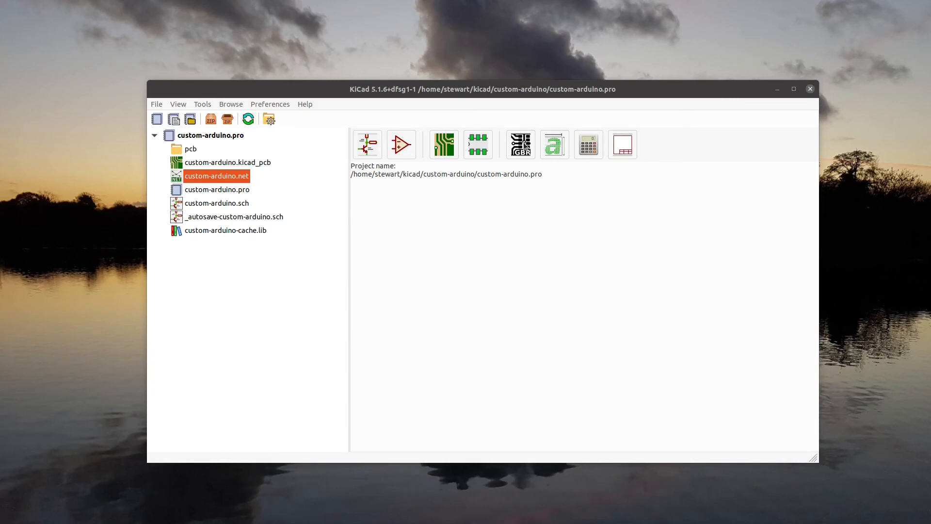
left_click(525, 145)
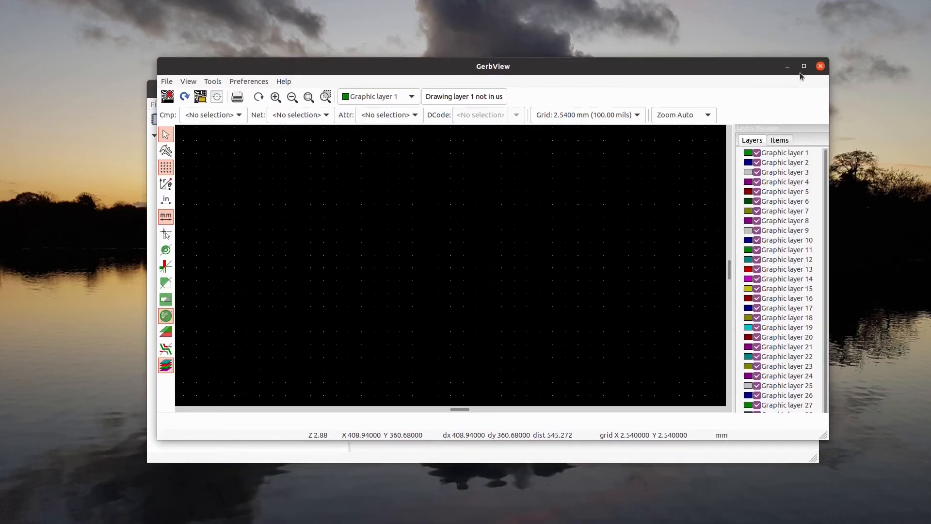
left_click(803, 67)
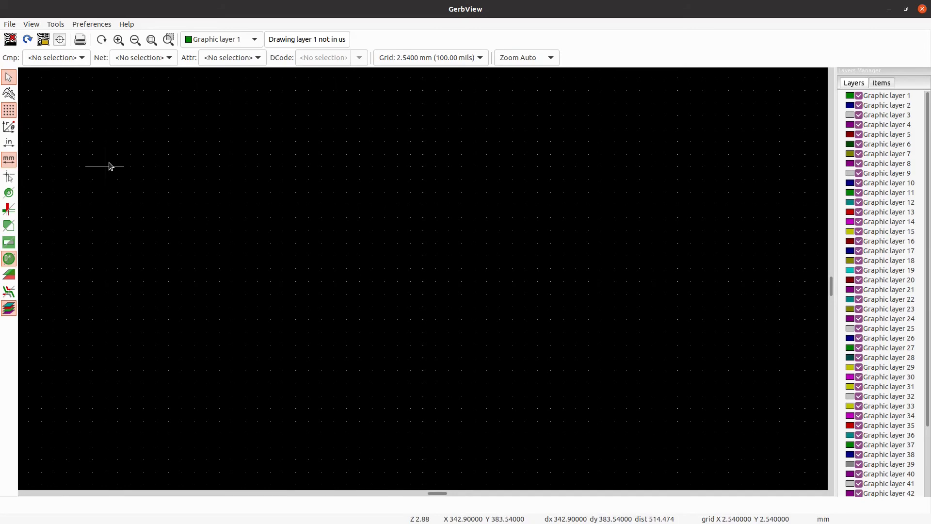
Load the Gerber files custom-arduino-B_Cu.gbr through custom-arduino-F_SilkS.gbr from the pcb folder, leaving out the job file.
left_click(10, 24)
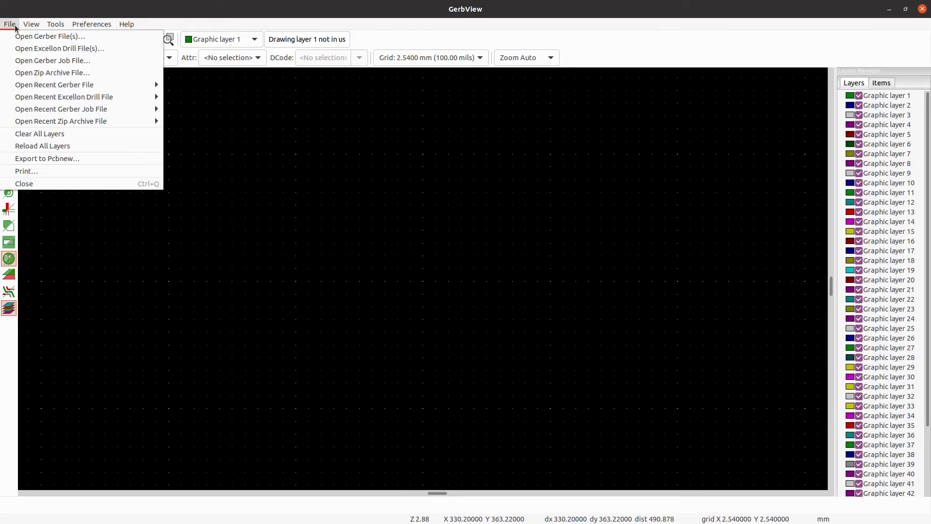
left_click(50, 36)
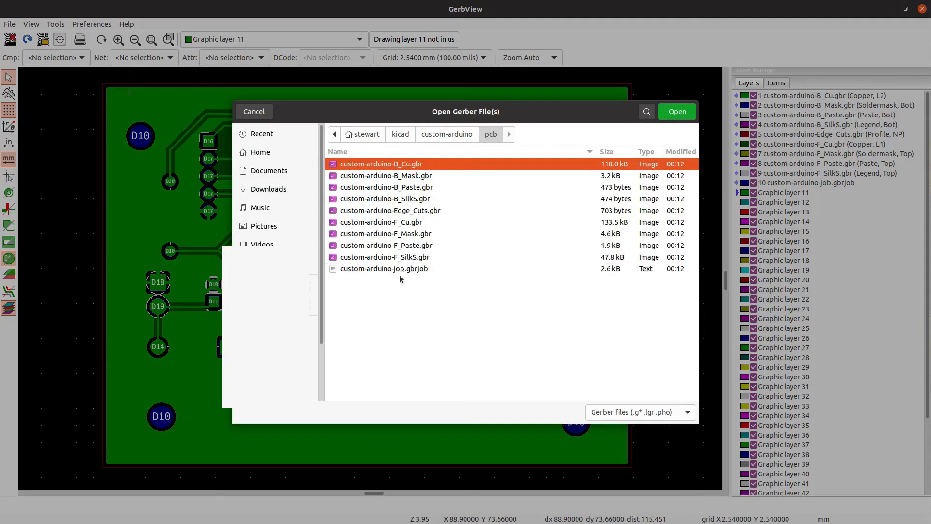
left_click(402, 258, "shift")
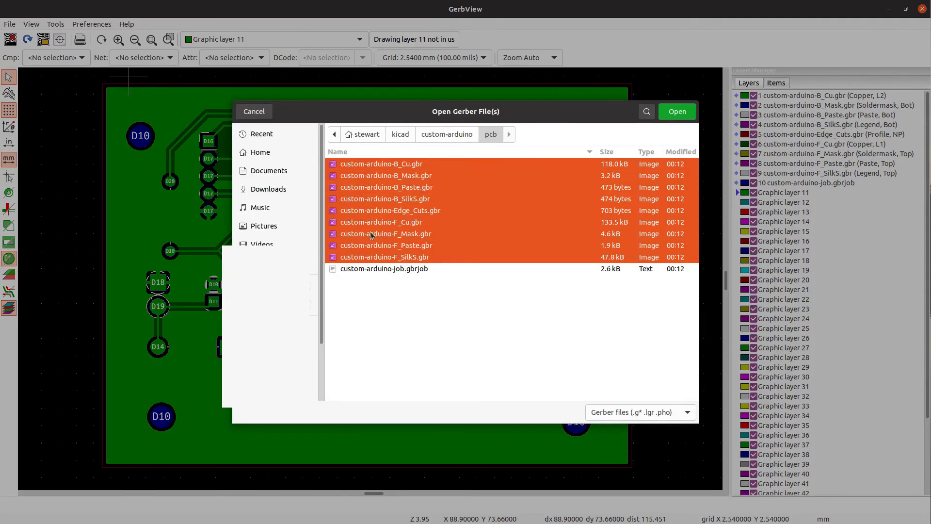
left_click(670, 114)
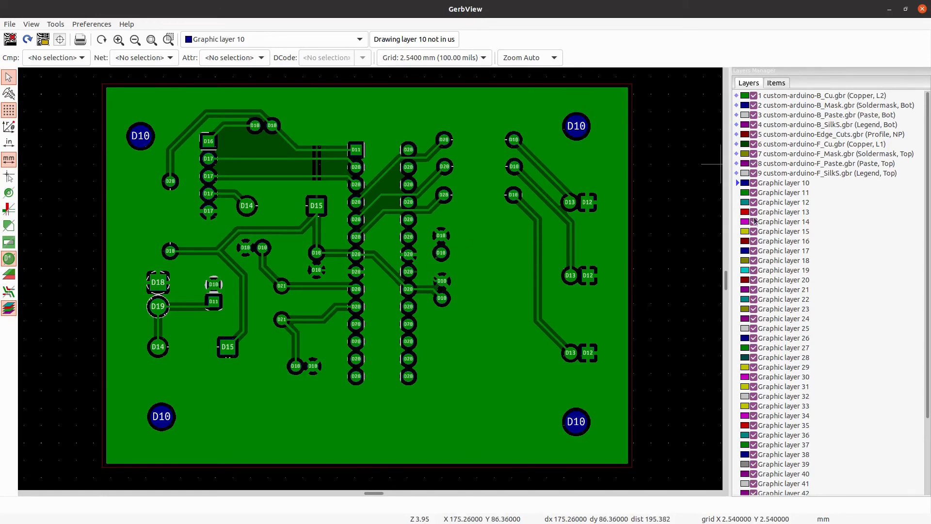
Hide the B_Cu, B_Mask, B_Paste and F_Cu layers to examine the remaining top mask and silkscreen.
left_click(753, 97)
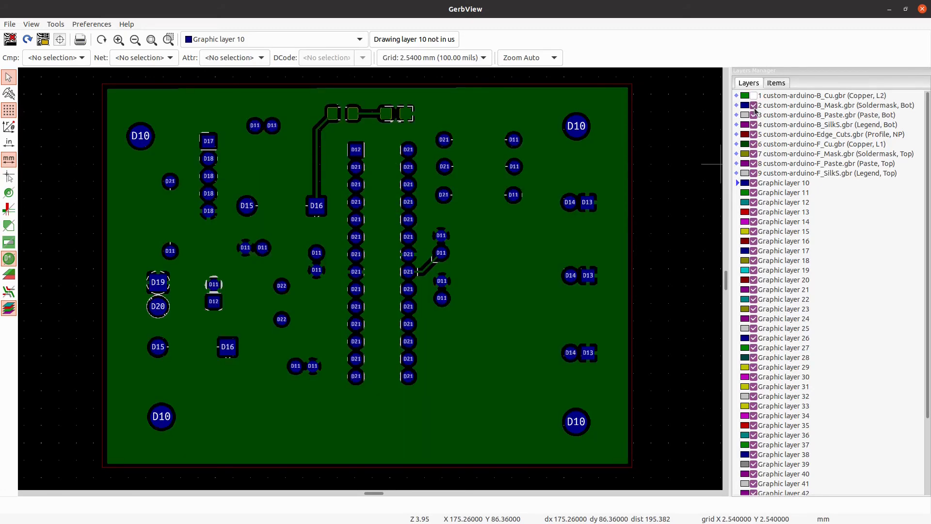
left_click(754, 106)
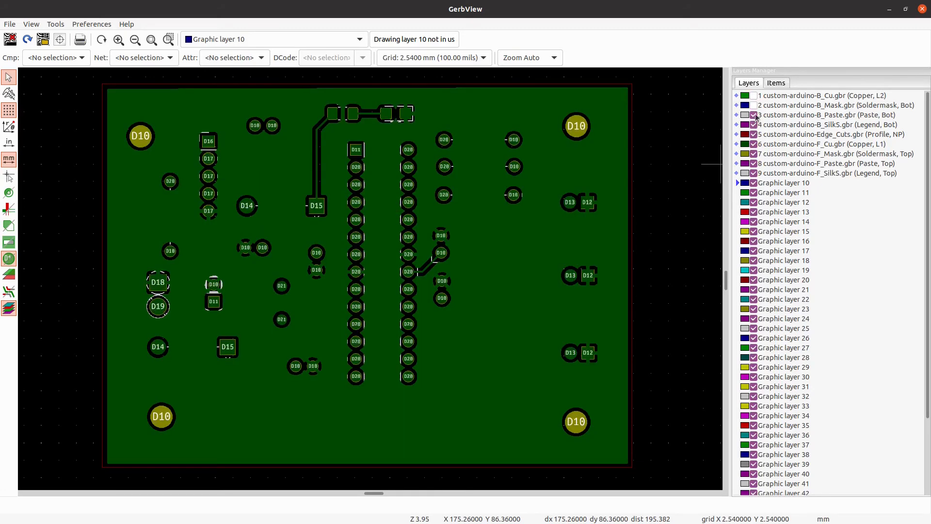
left_click(754, 115)
left_click(754, 145)
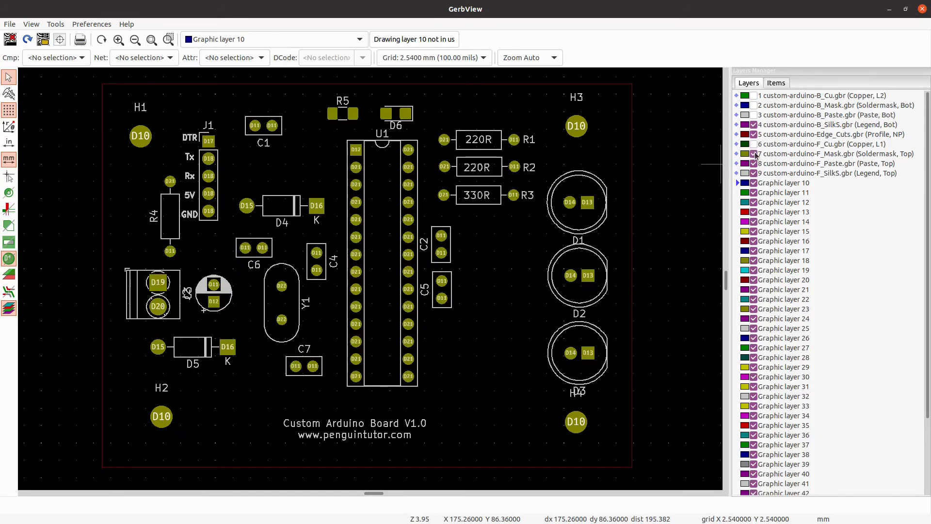
Show the F_Cu, B_Mask, B_Paste and B_Cu layers again to examine the copper on both sides.
left_click(754, 144)
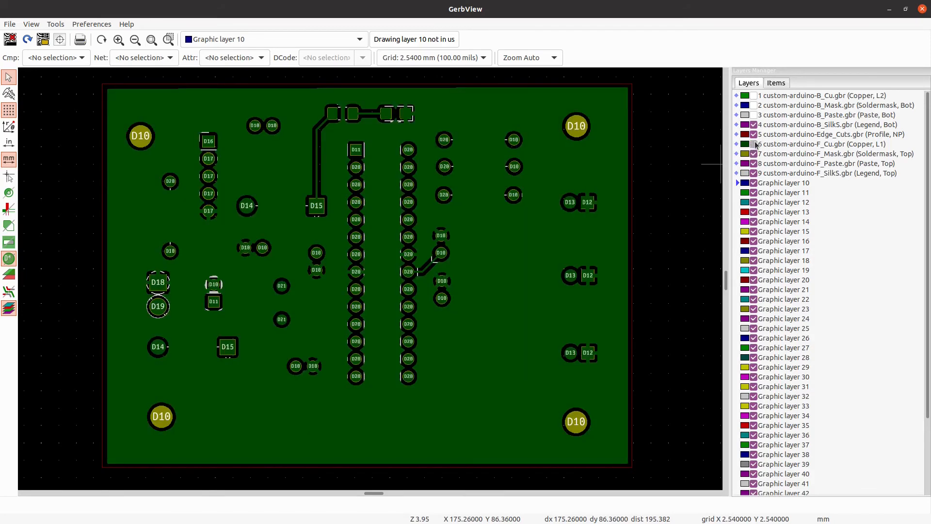
left_click(754, 106)
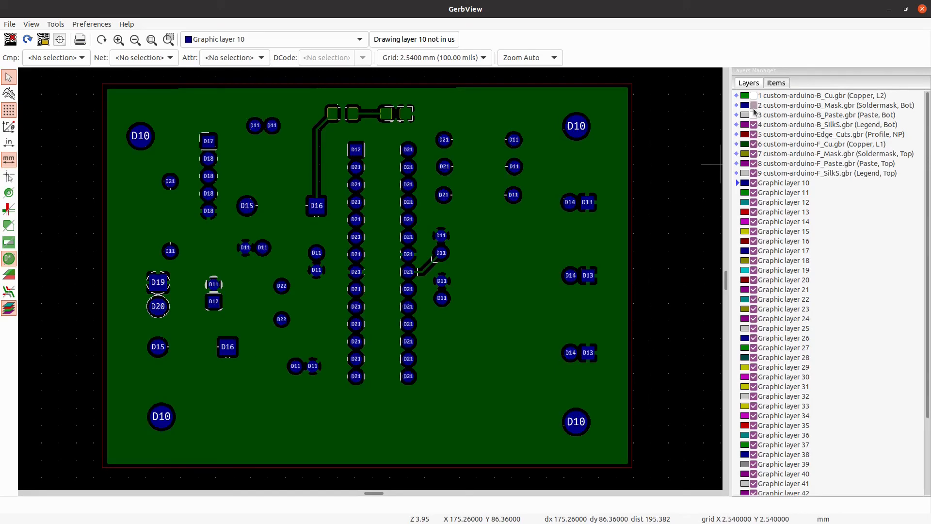
left_click(754, 116)
left_click(754, 96)
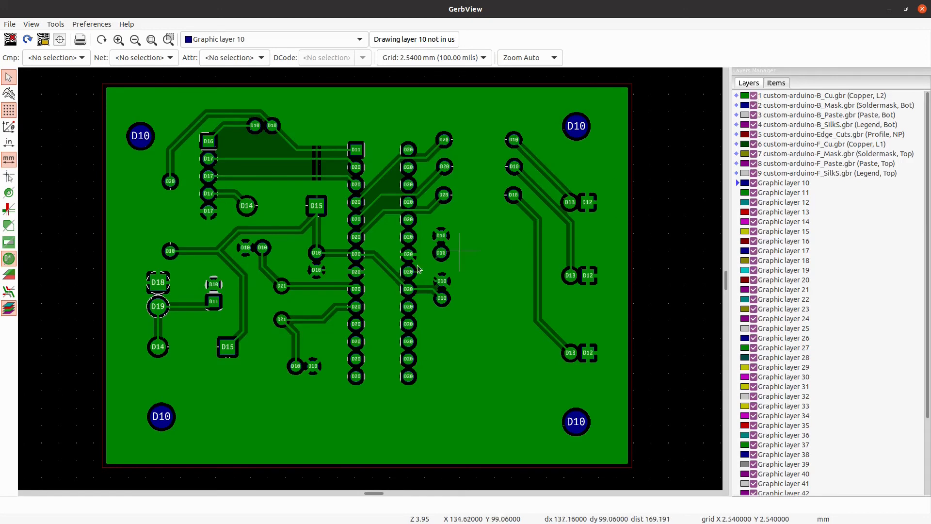
Isolate the F_SilkS layer by hiding the B_Cu through F_Paste layers, and examine the top silkscreen.
left_click(754, 175)
left_click(754, 175)
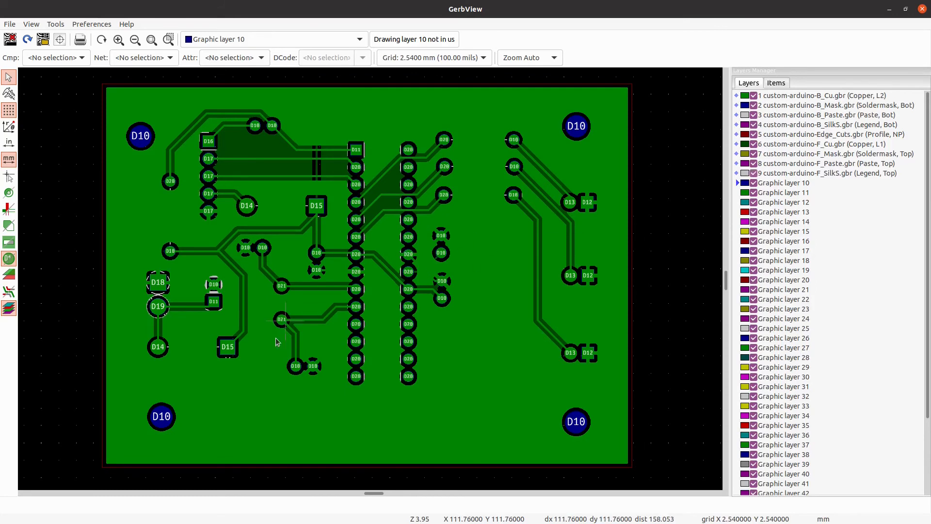
left_click(755, 164)
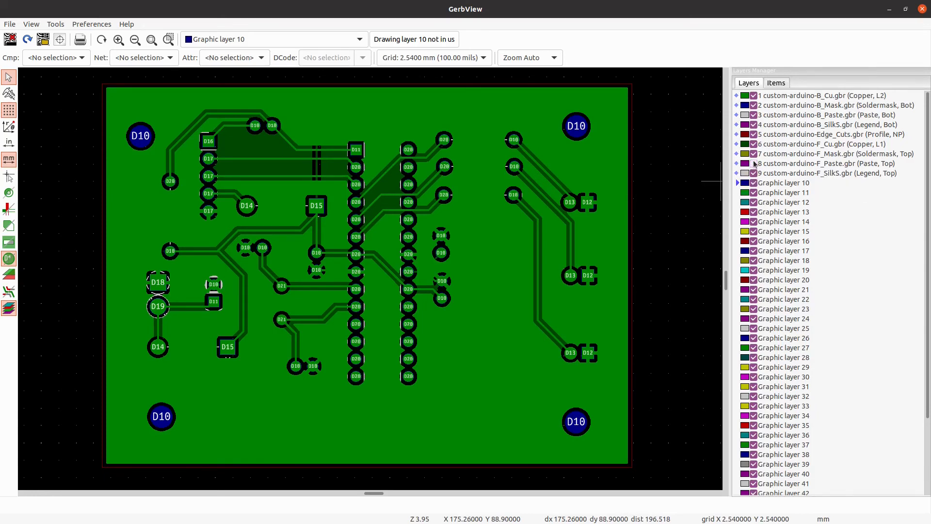
left_click(754, 153)
left_click(754, 144)
left_click(753, 134)
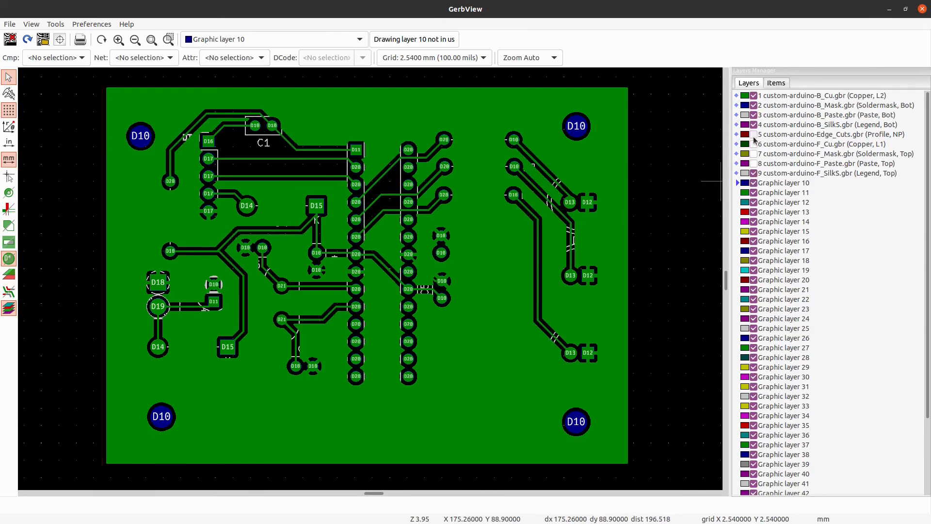
left_click(754, 125)
left_click(754, 115)
left_click(754, 105)
left_click(754, 95)
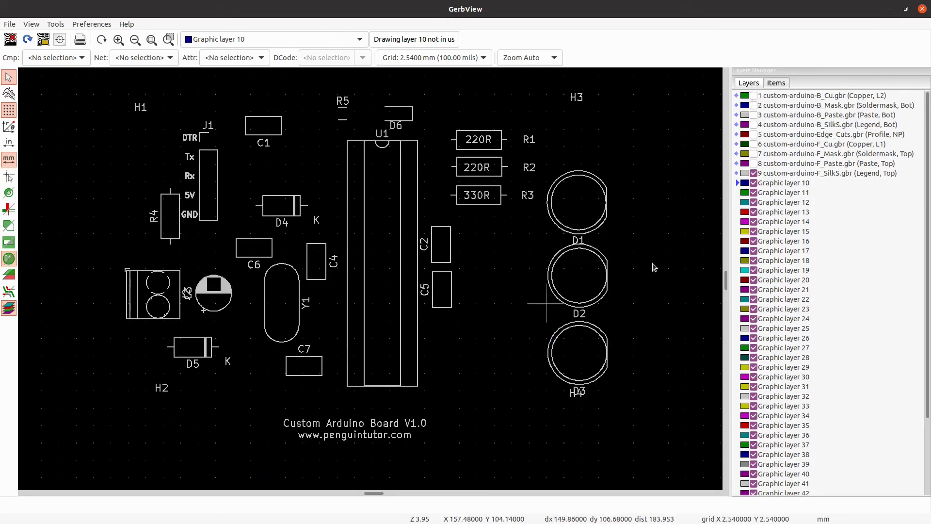
Make all hidden Gerber layers visible again, from F_Paste back through B_Cu.
left_click(753, 163)
left_click(754, 154)
left_click(754, 144)
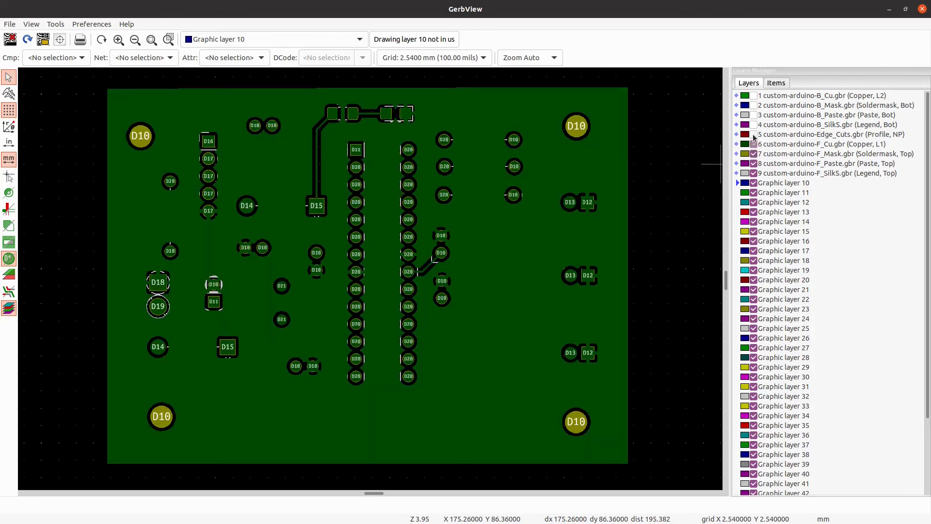
left_click(754, 134)
left_click(754, 125)
left_click(754, 115)
left_click(754, 106)
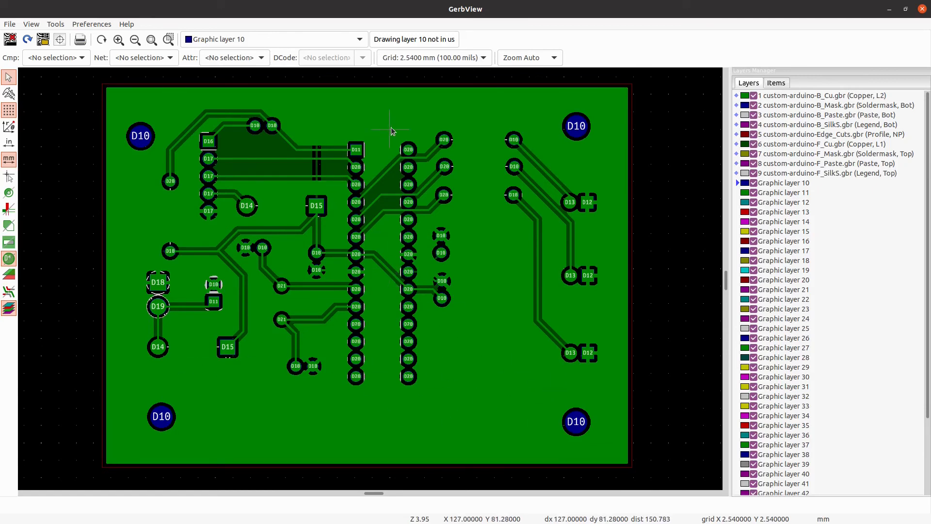
Load the Excellon drill file custom-arduino.drl from the pcb folder alongside the Gerber layers.
left_click(9, 25)
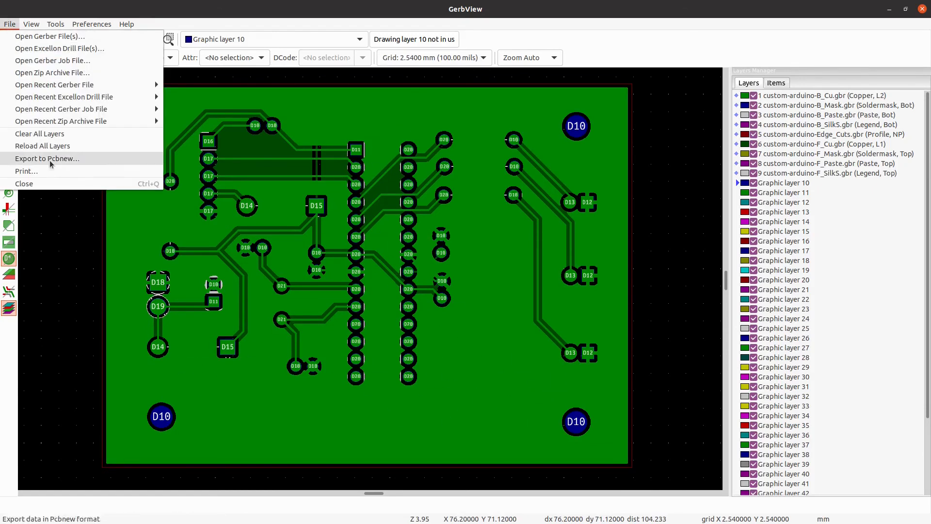
mouse_move(66, 90)
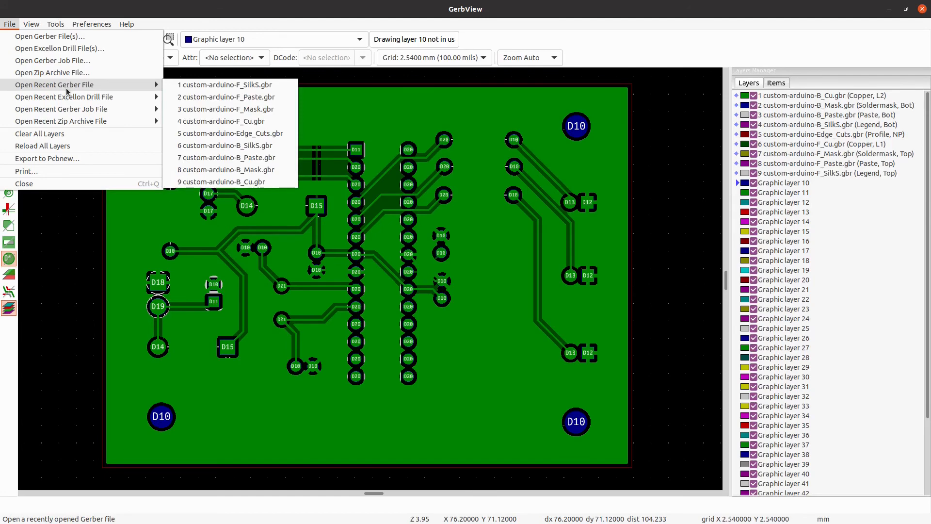
left_click(67, 48)
double_click(400, 164)
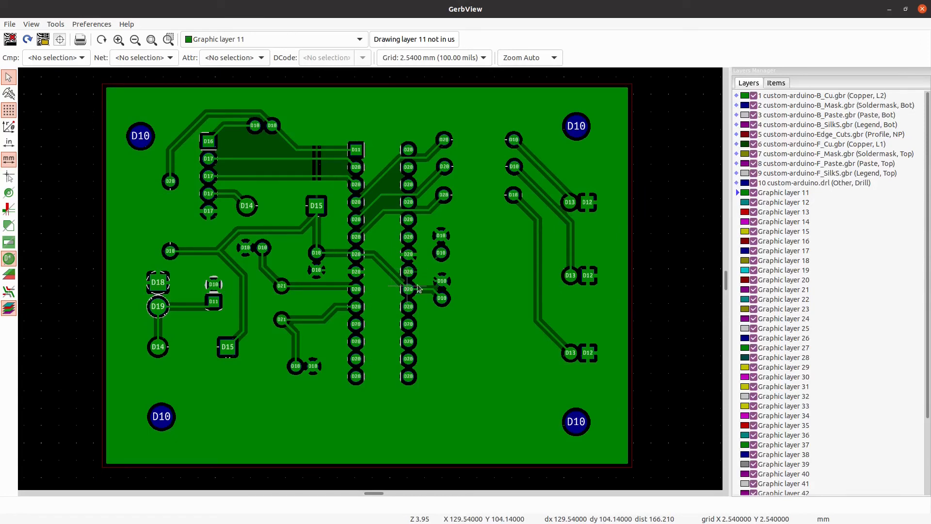
Make the custom-arduino.drl layer active to check the drill holes, and close GerbView.
left_click(359, 40)
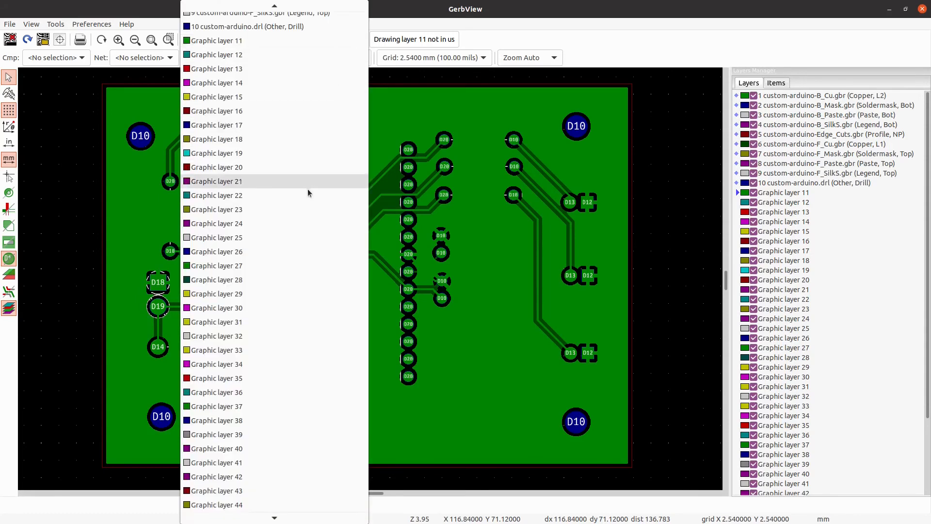
scroll(303, 201, "up", 3)
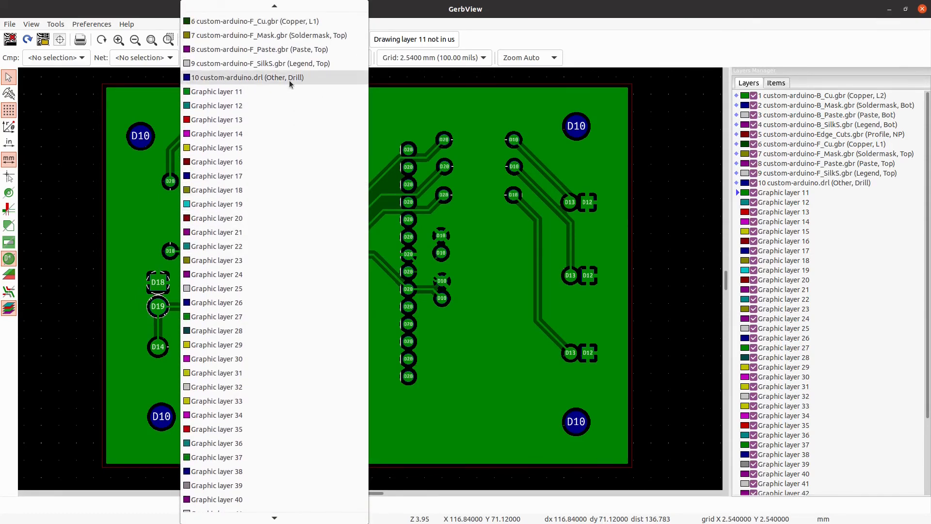
left_click(291, 77)
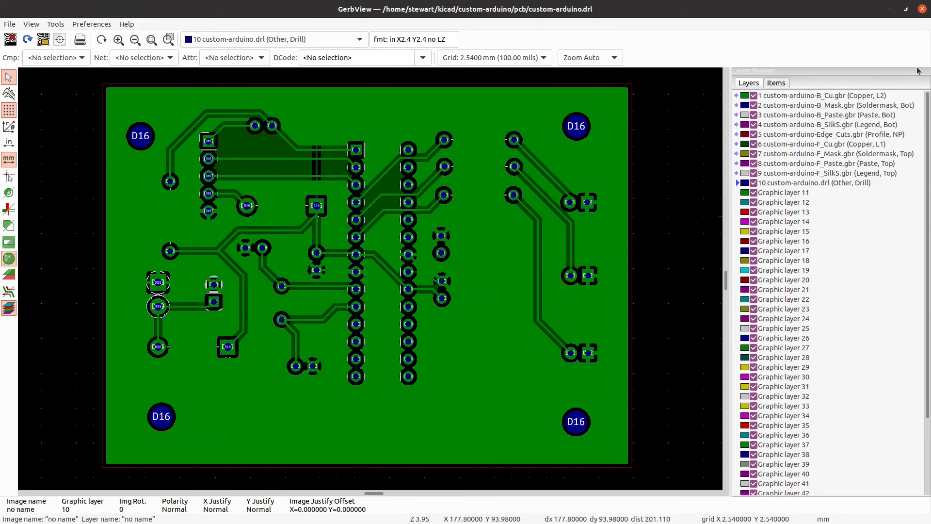
left_click(923, 11)
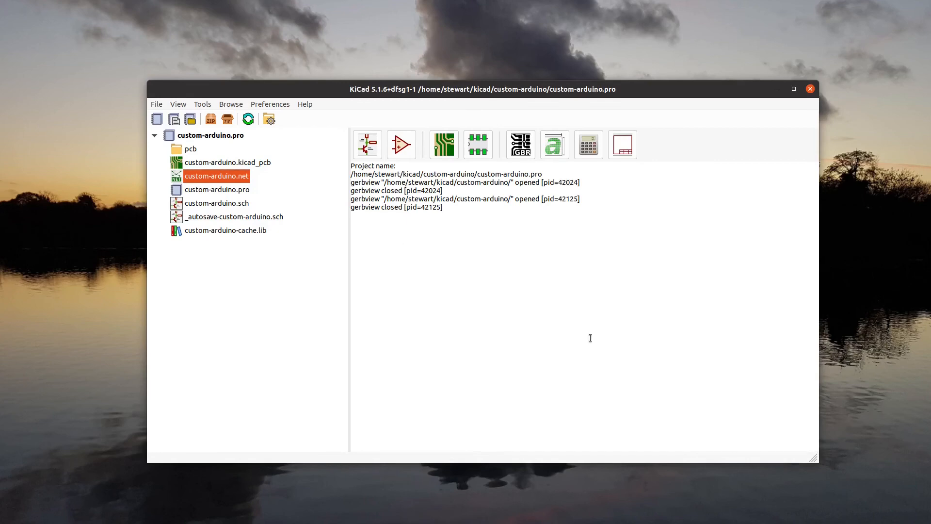
Switch to the board in Pcbnew, review the print settings and their included layers, and close them without printing.
left_click(451, 151)
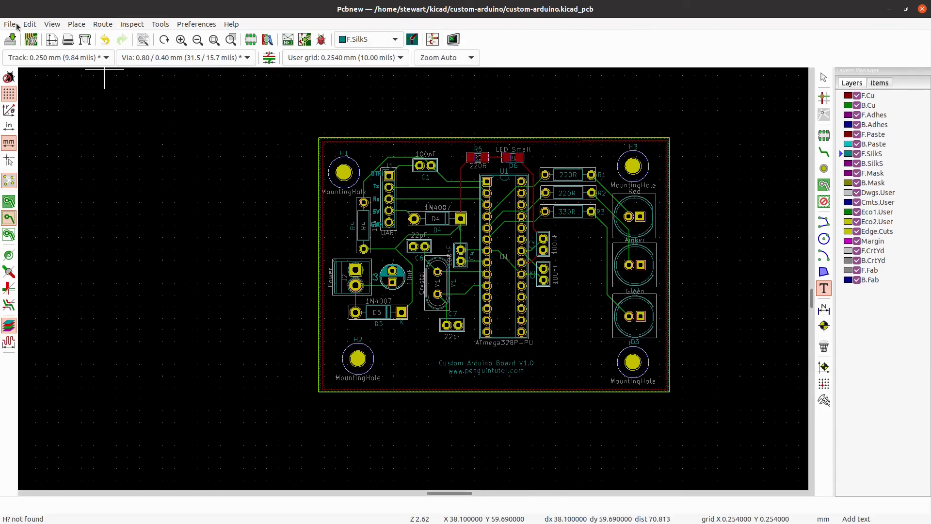
left_click(10, 24)
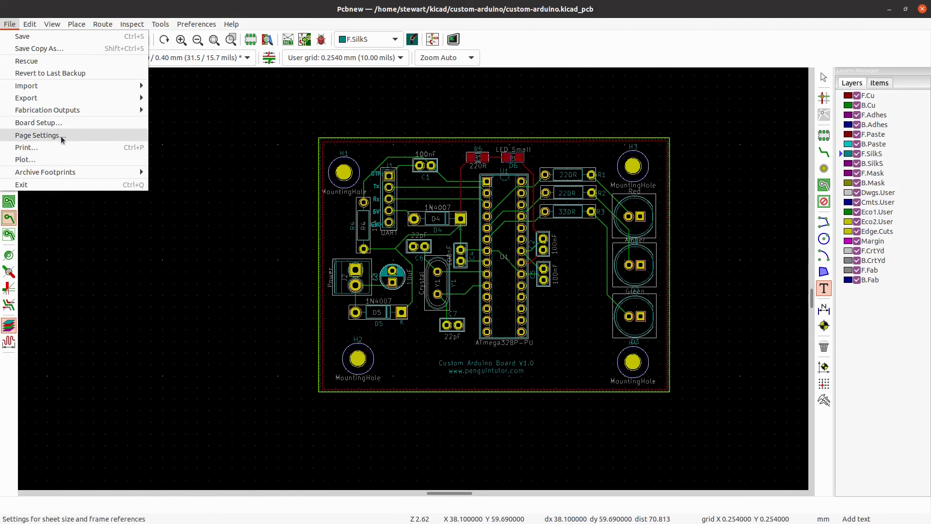
left_click(26, 148)
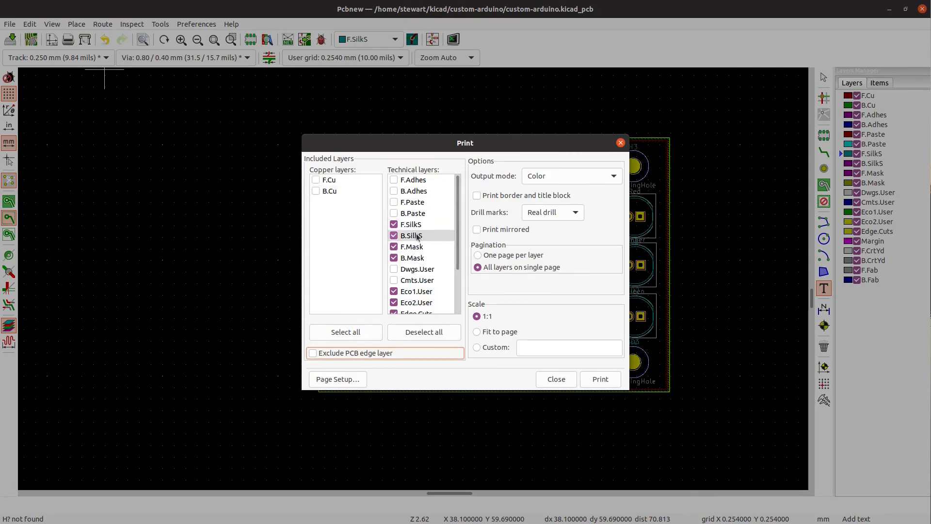
left_click_drag(458, 257, 458, 299)
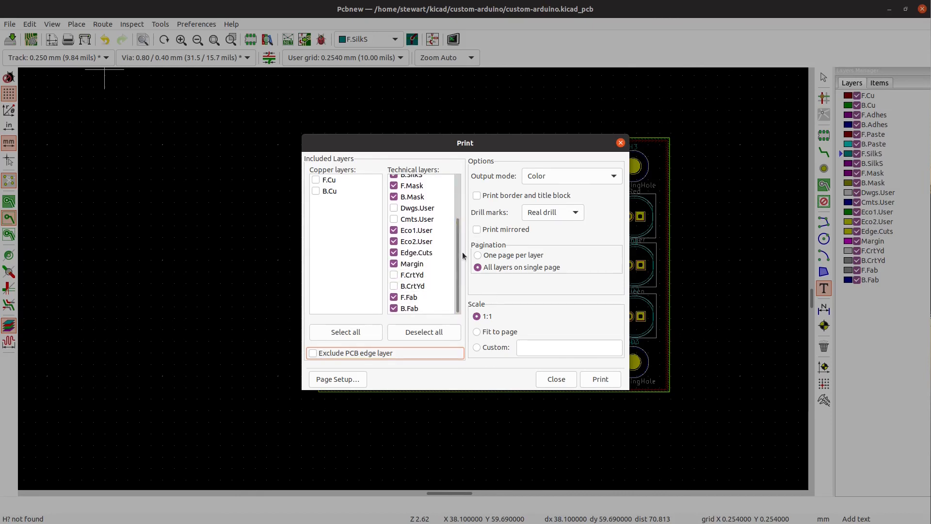
left_click_drag(459, 249, 460, 206)
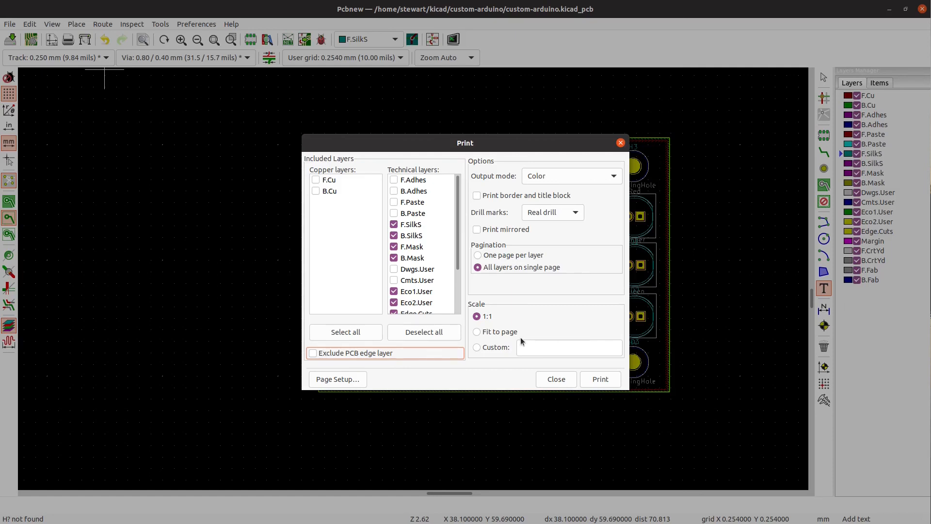
left_click(555, 379)
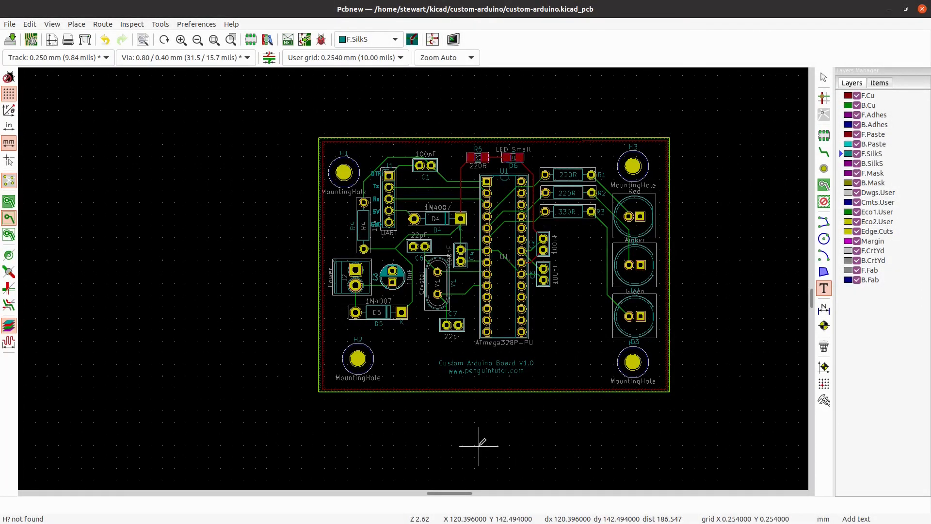